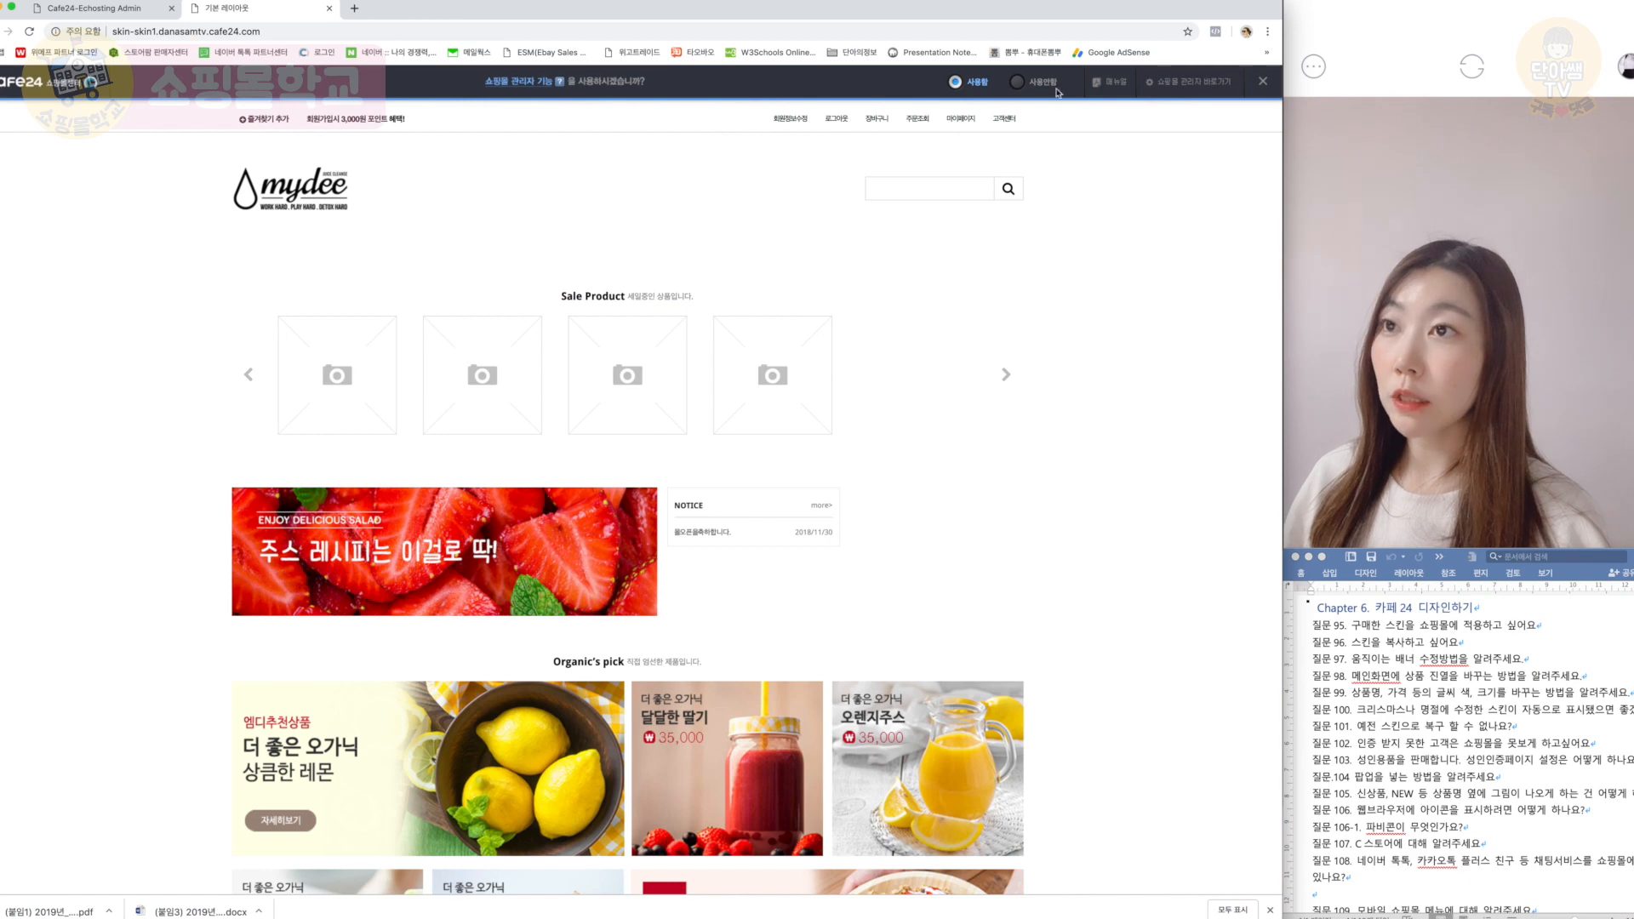
Step: Set the storefront's mall manager feature to 사용안함 and look over the home page down to the footer
click(1018, 81)
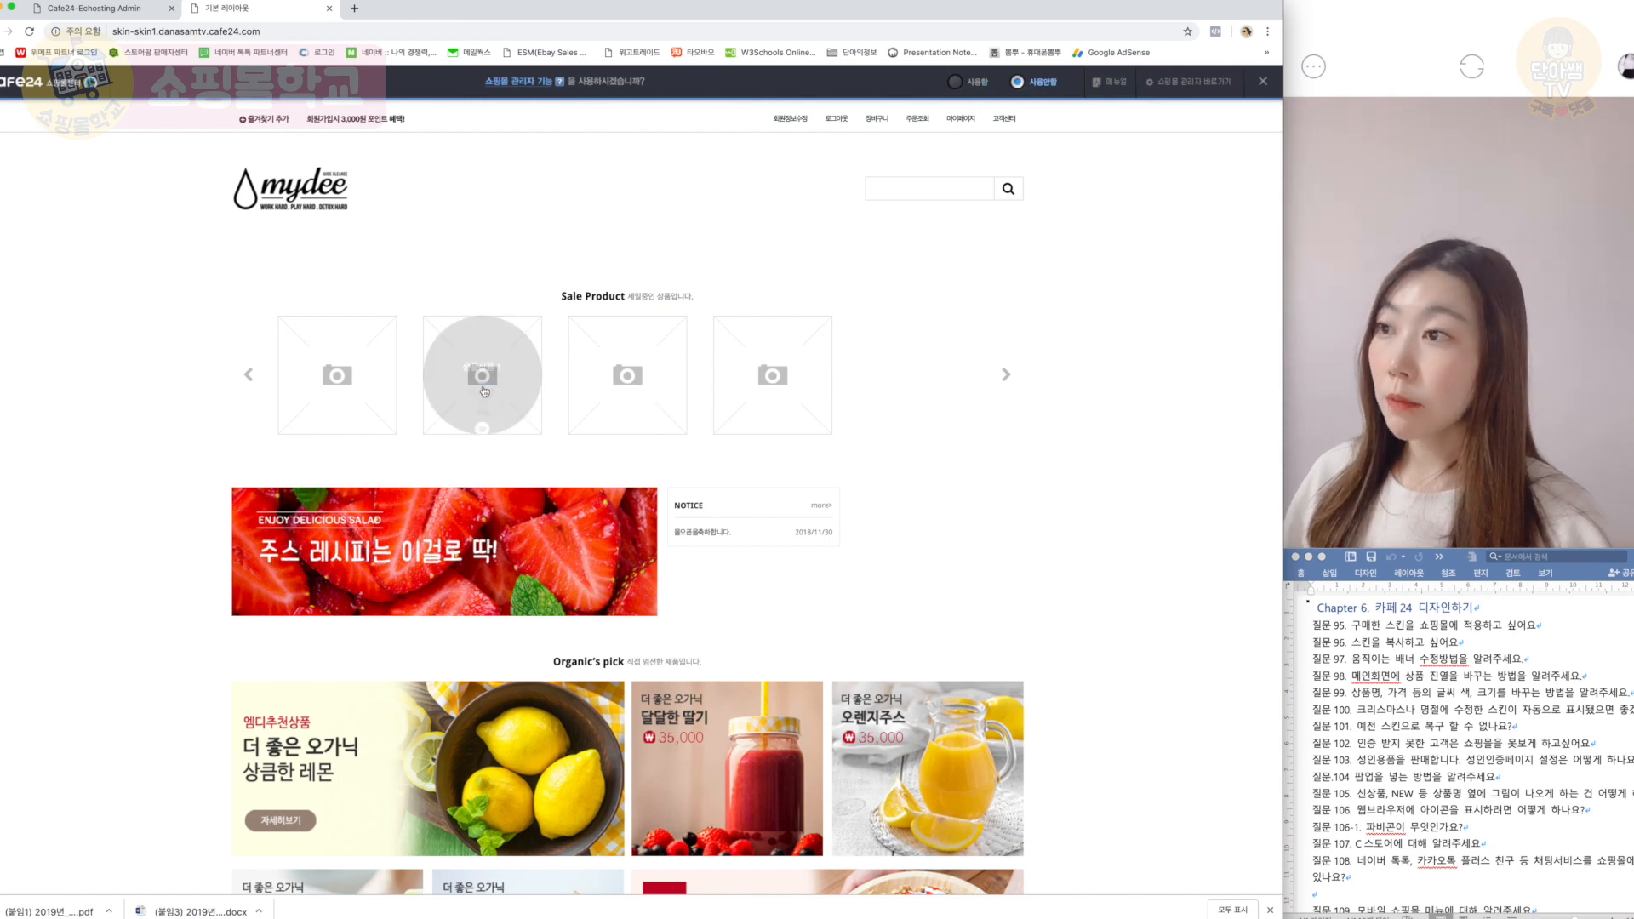
scroll(1137, 602, down, 6)
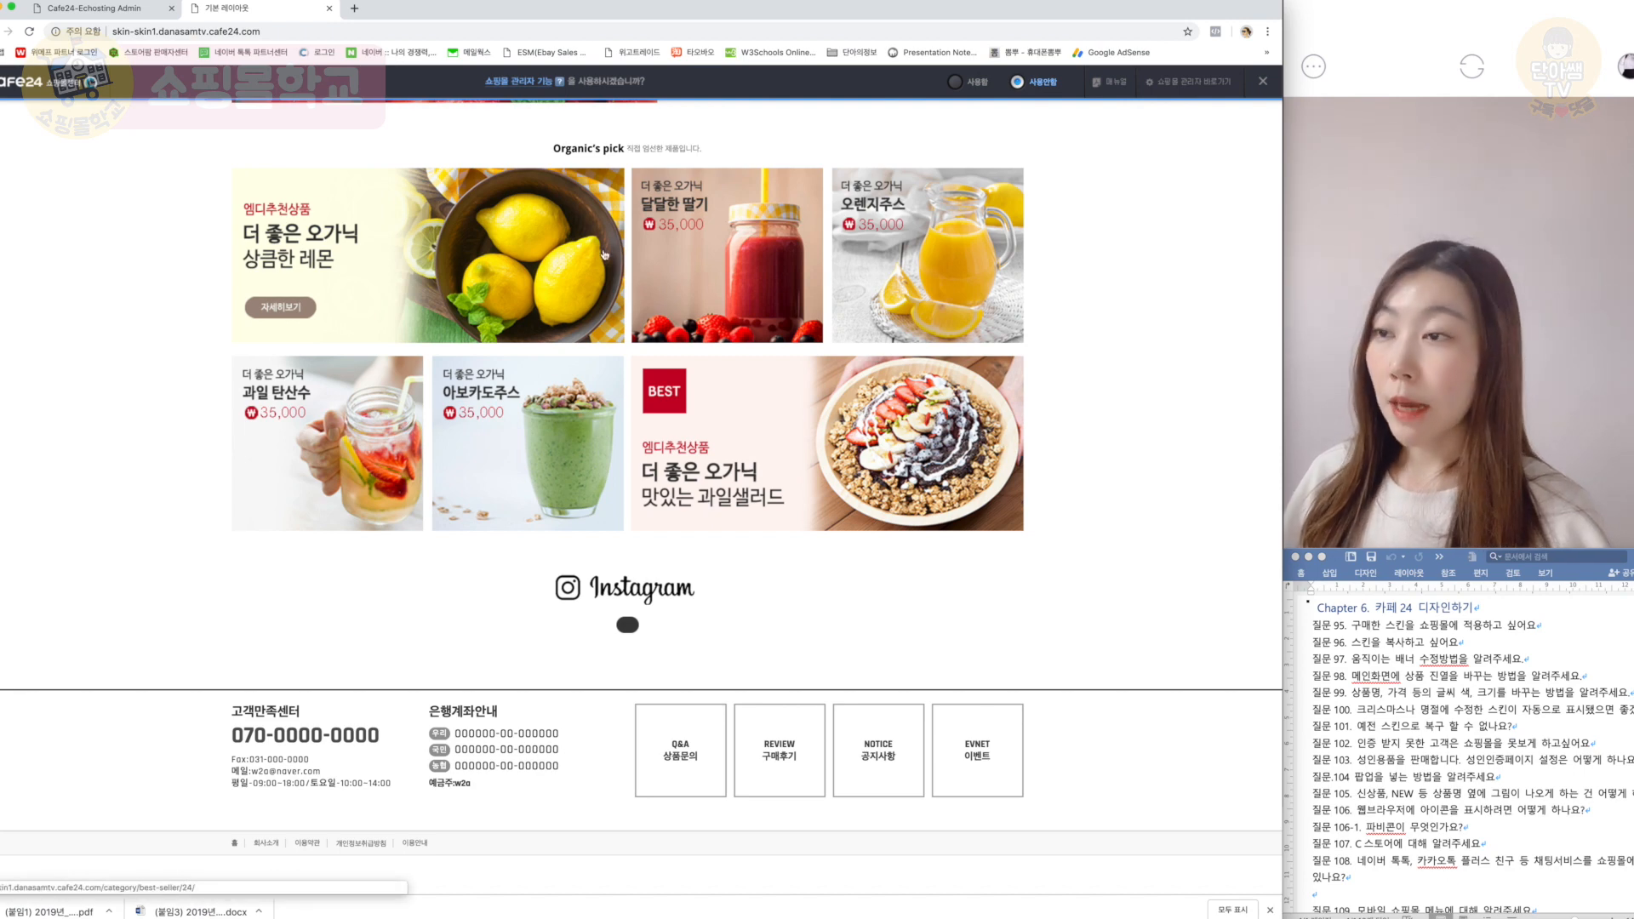
scroll(597, 258, up, 6)
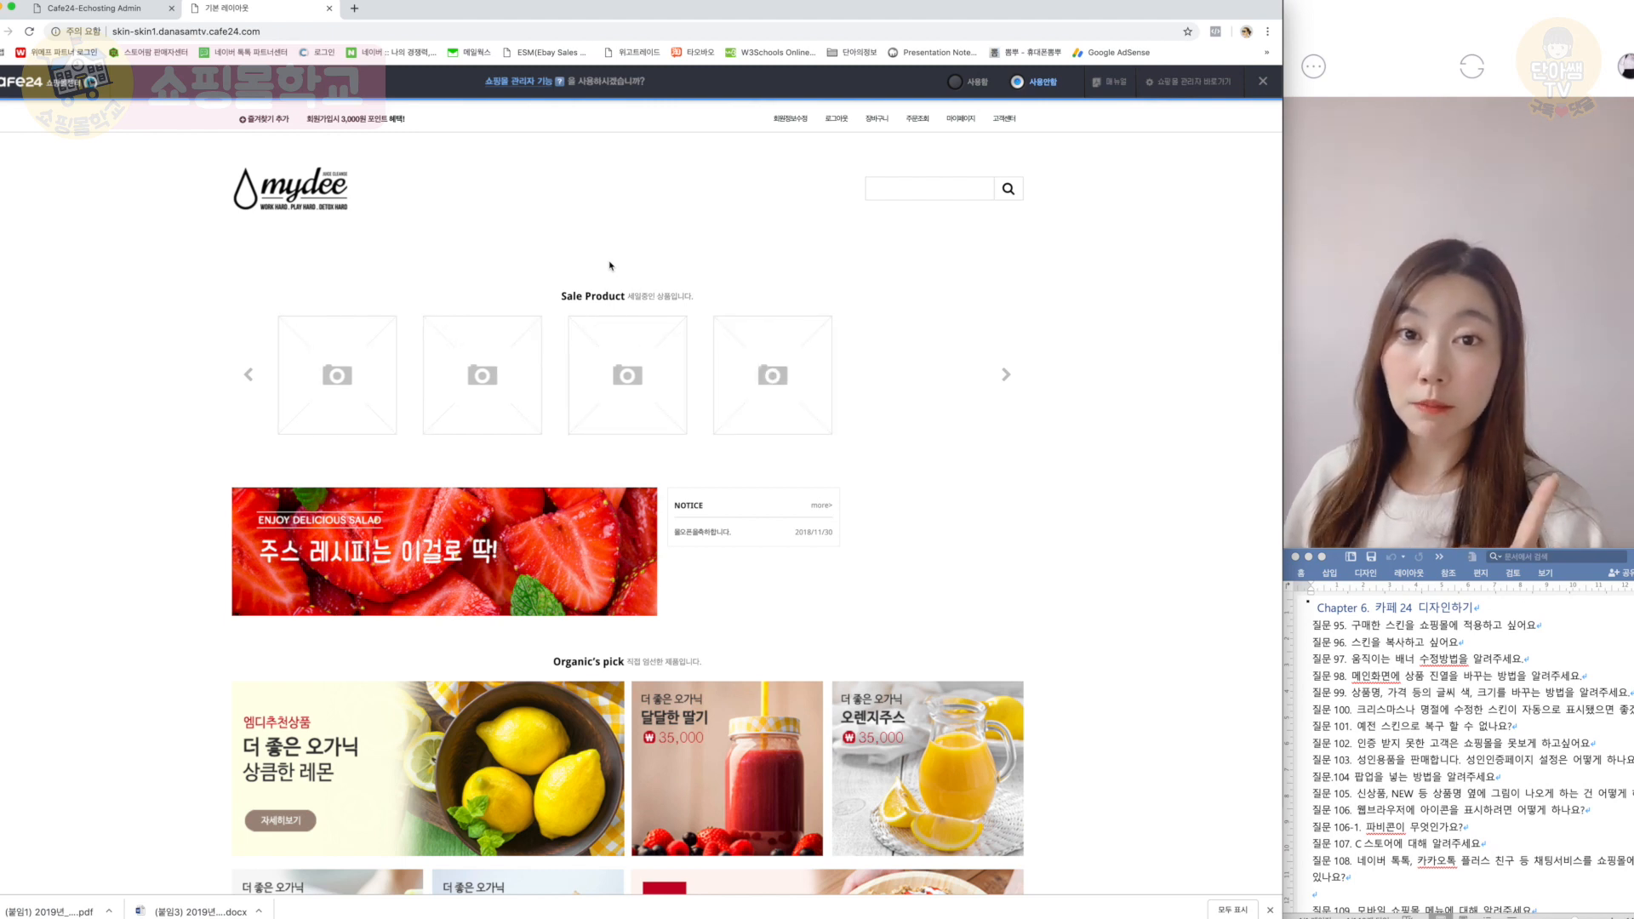
Step: Switch to the Cafe24 admin, start using the app store and visit the Cafe24 app store site from 마이 앱
click(94, 10)
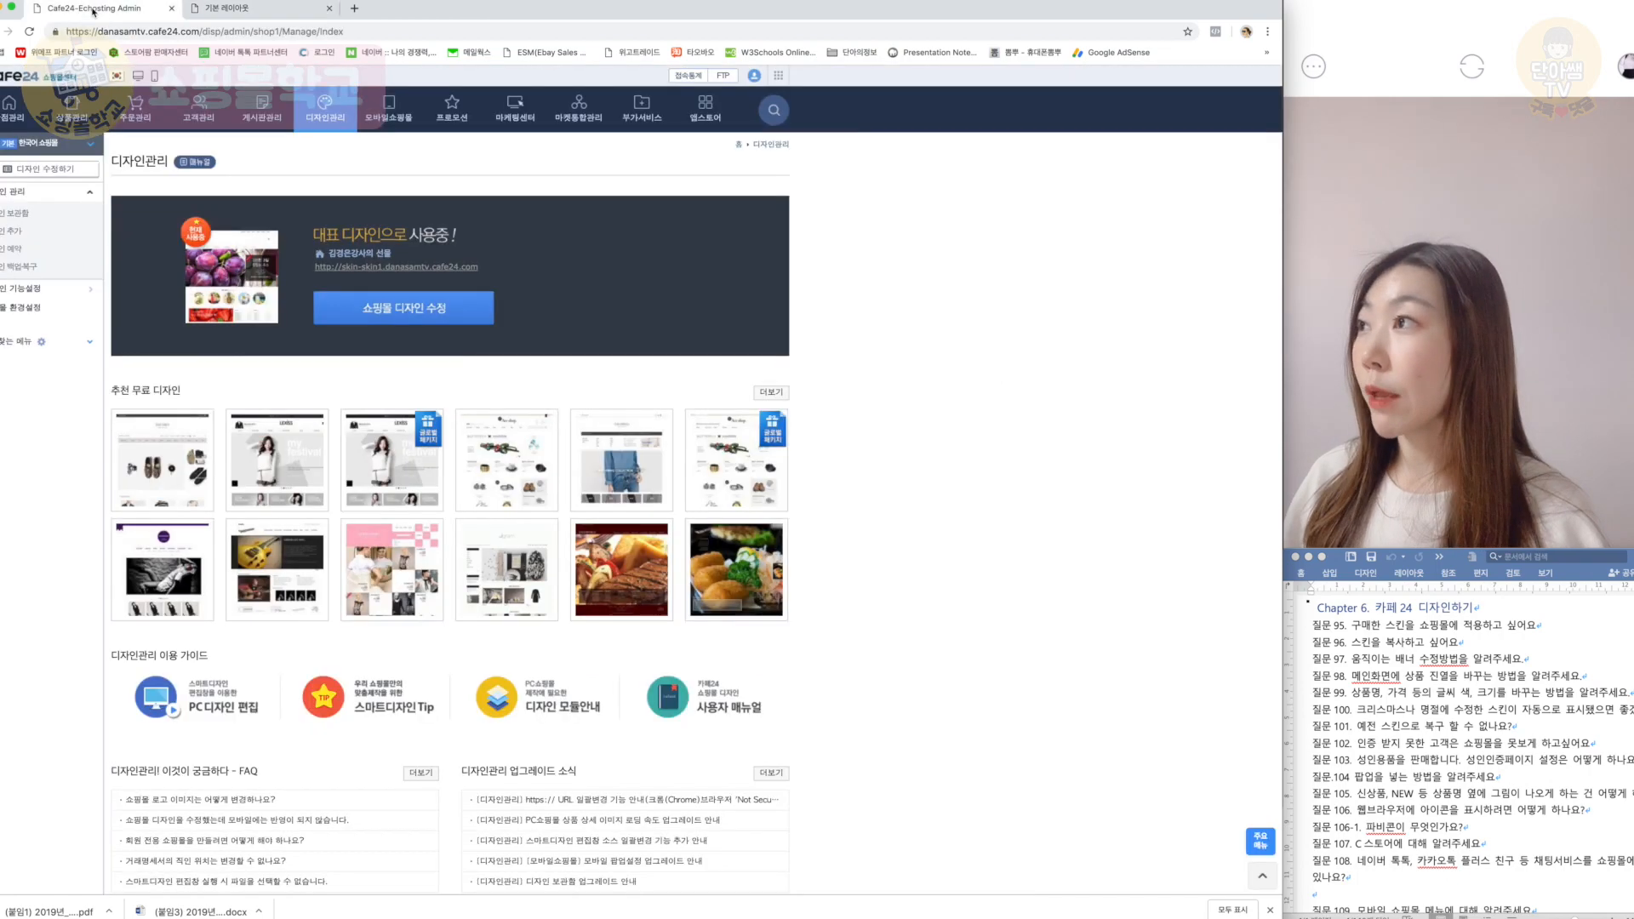
click(727, 117)
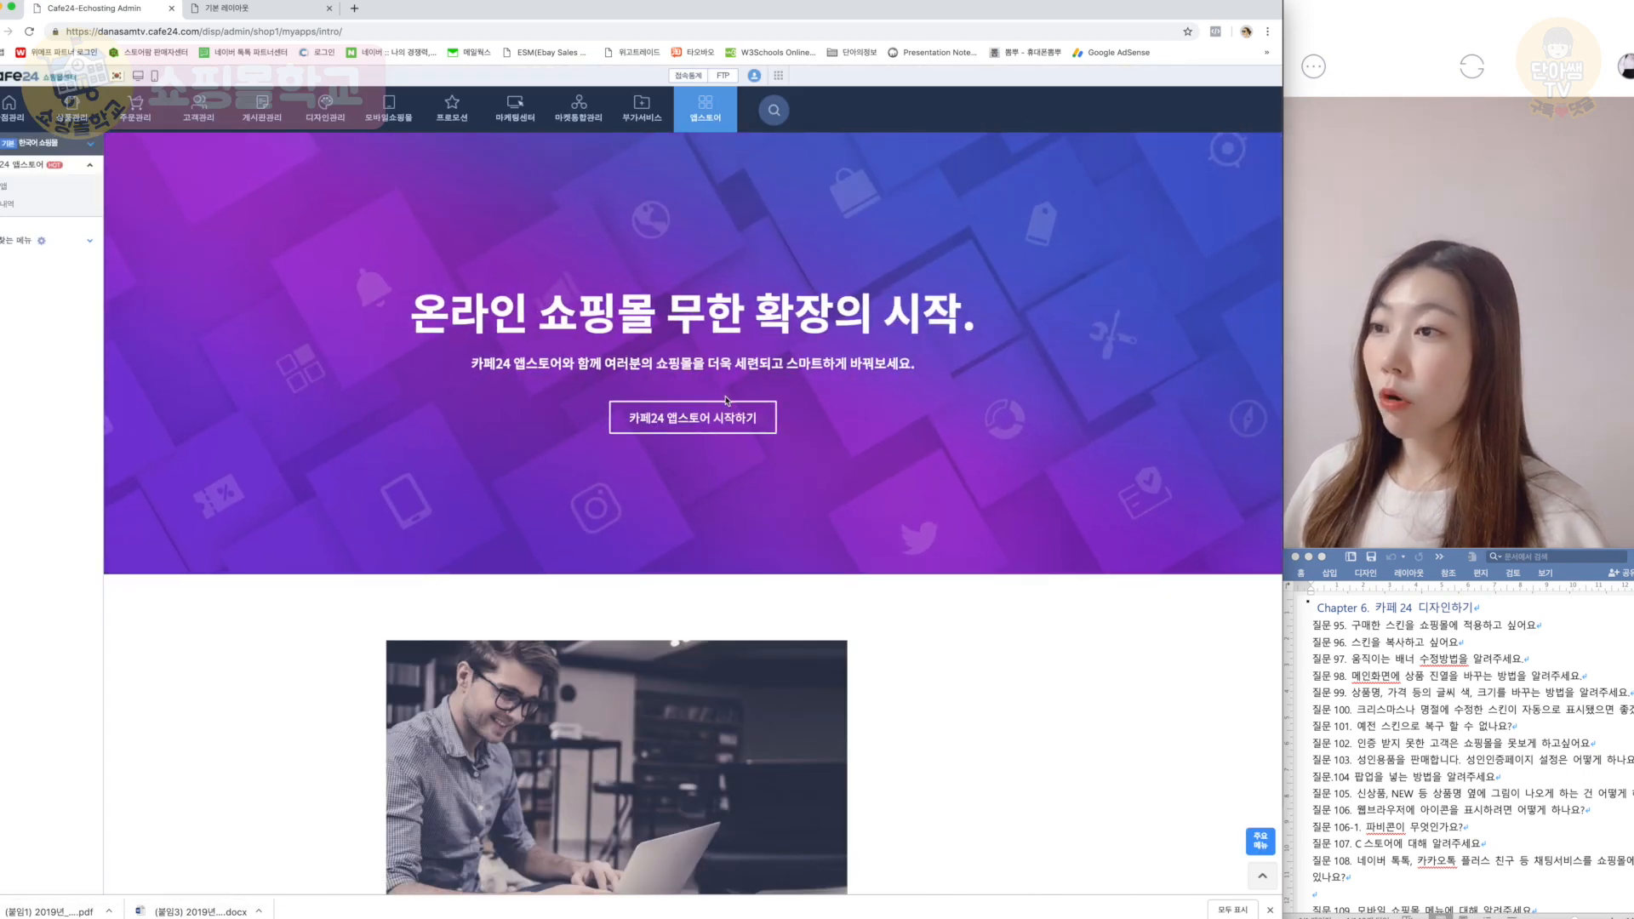
click(721, 423)
click(477, 555)
click(617, 594)
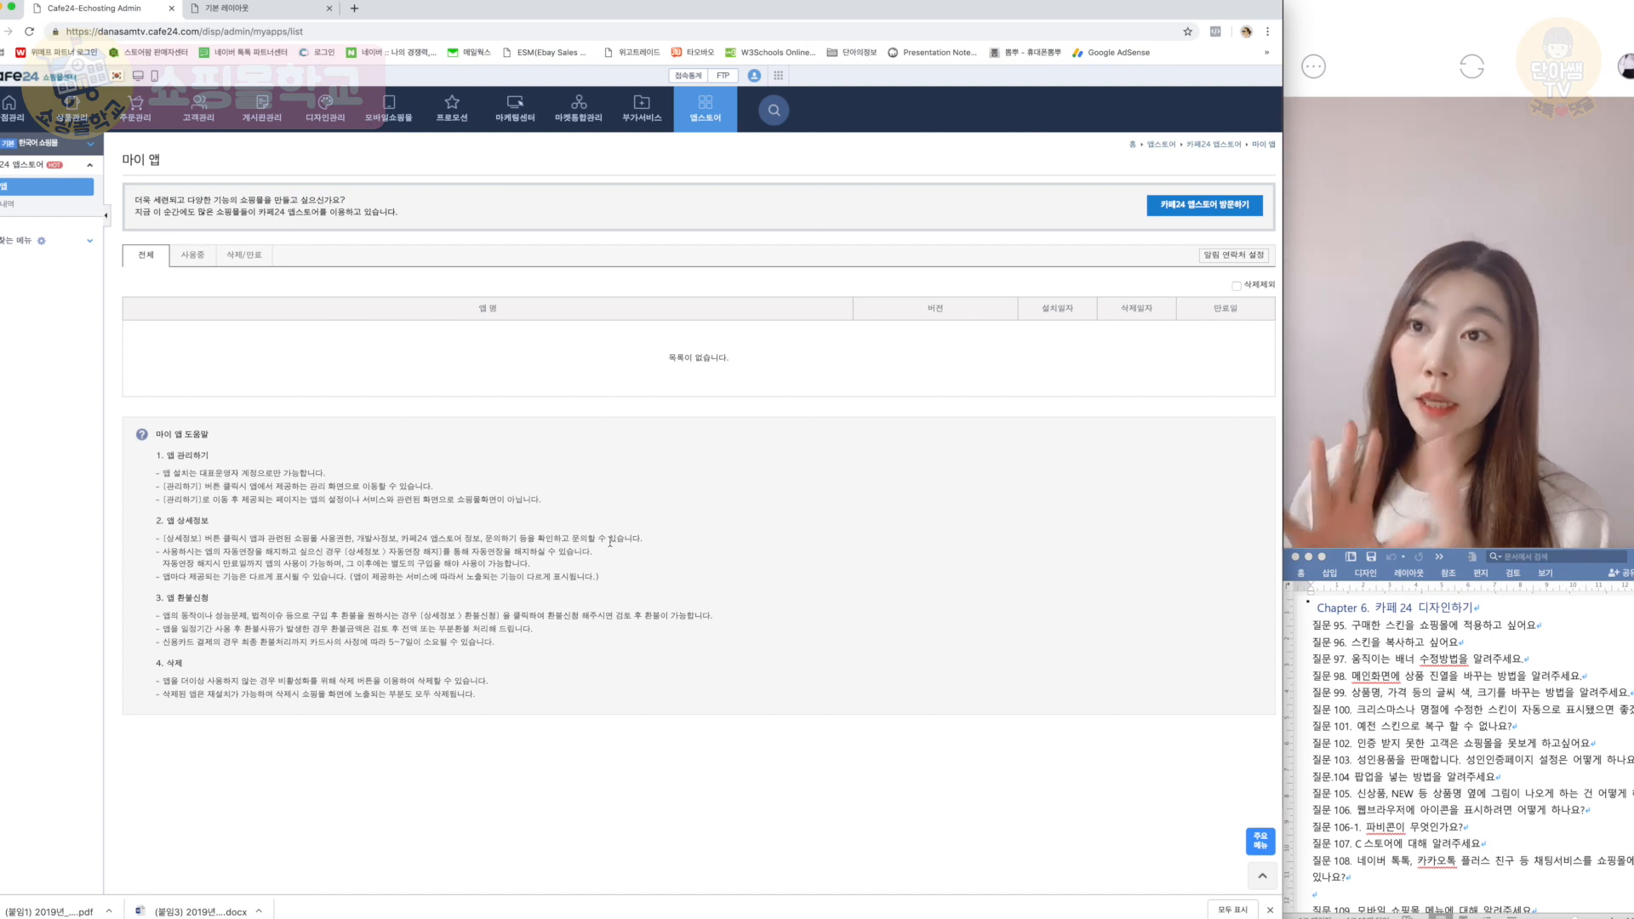
click(1168, 209)
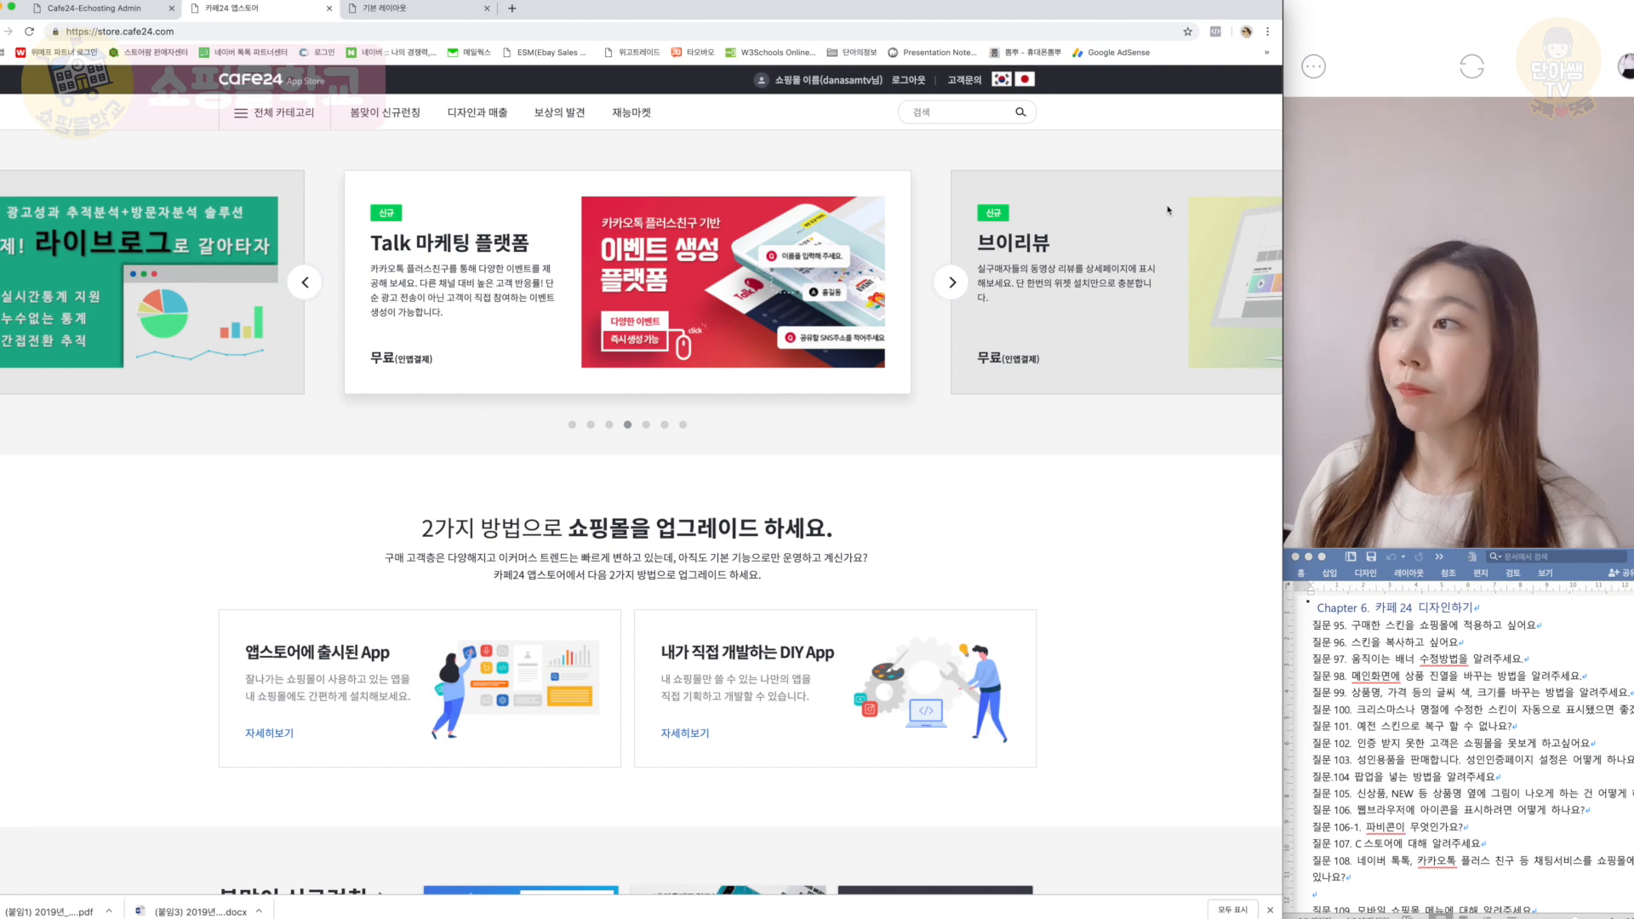
Step: Examine the featured apps in the app store's banner carousel and the recommended apps in the sections below
click(952, 282)
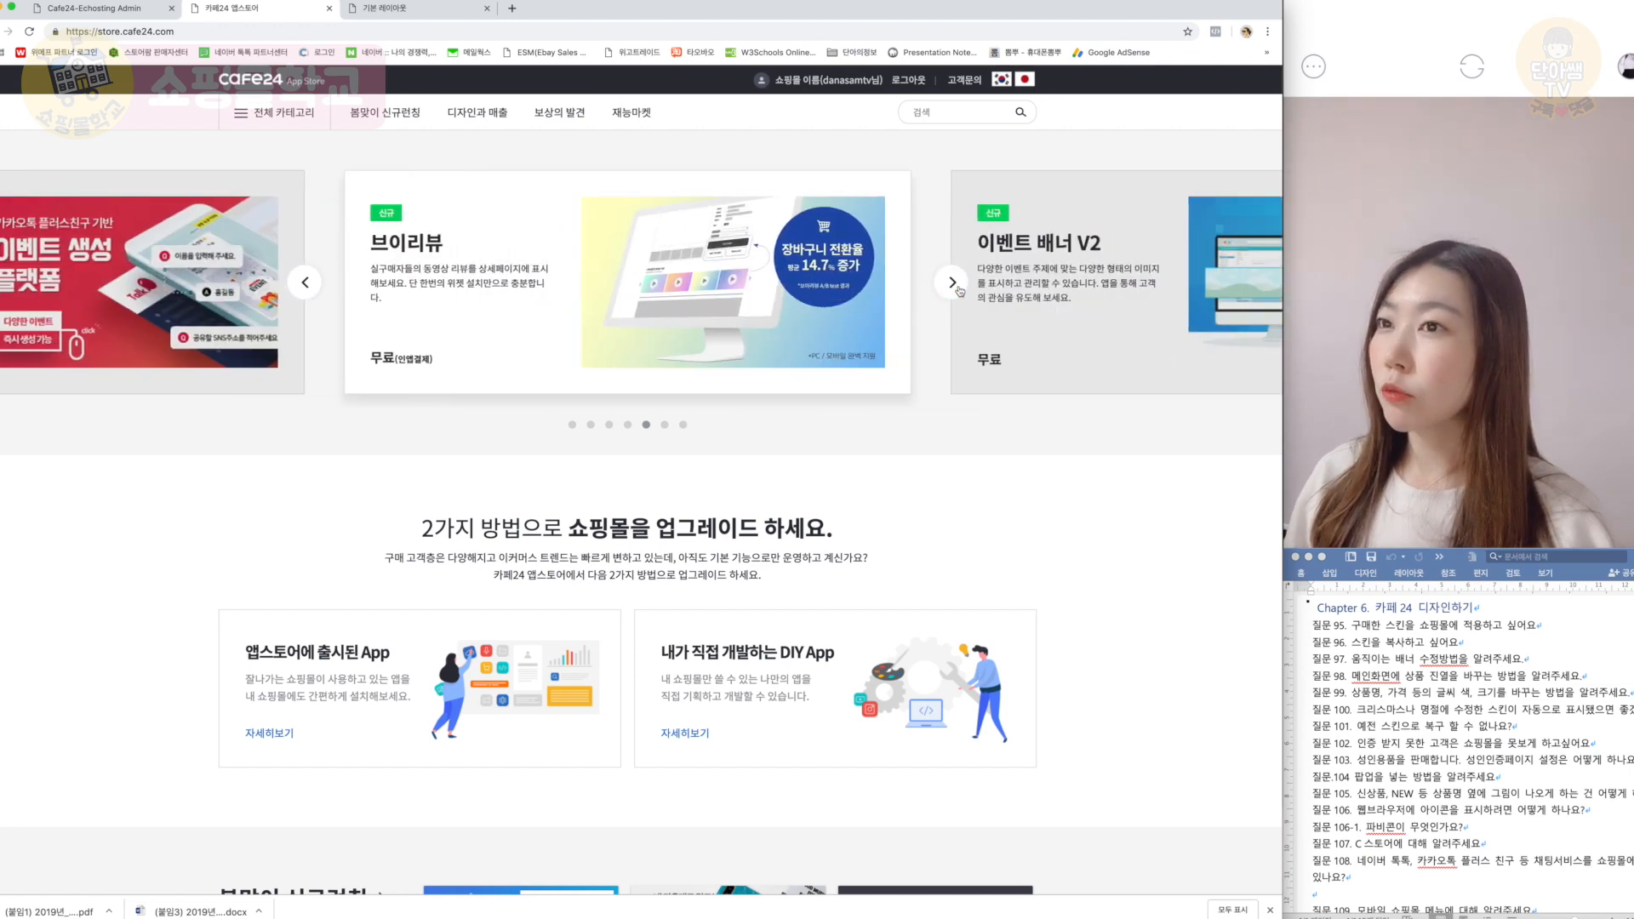
click(952, 283)
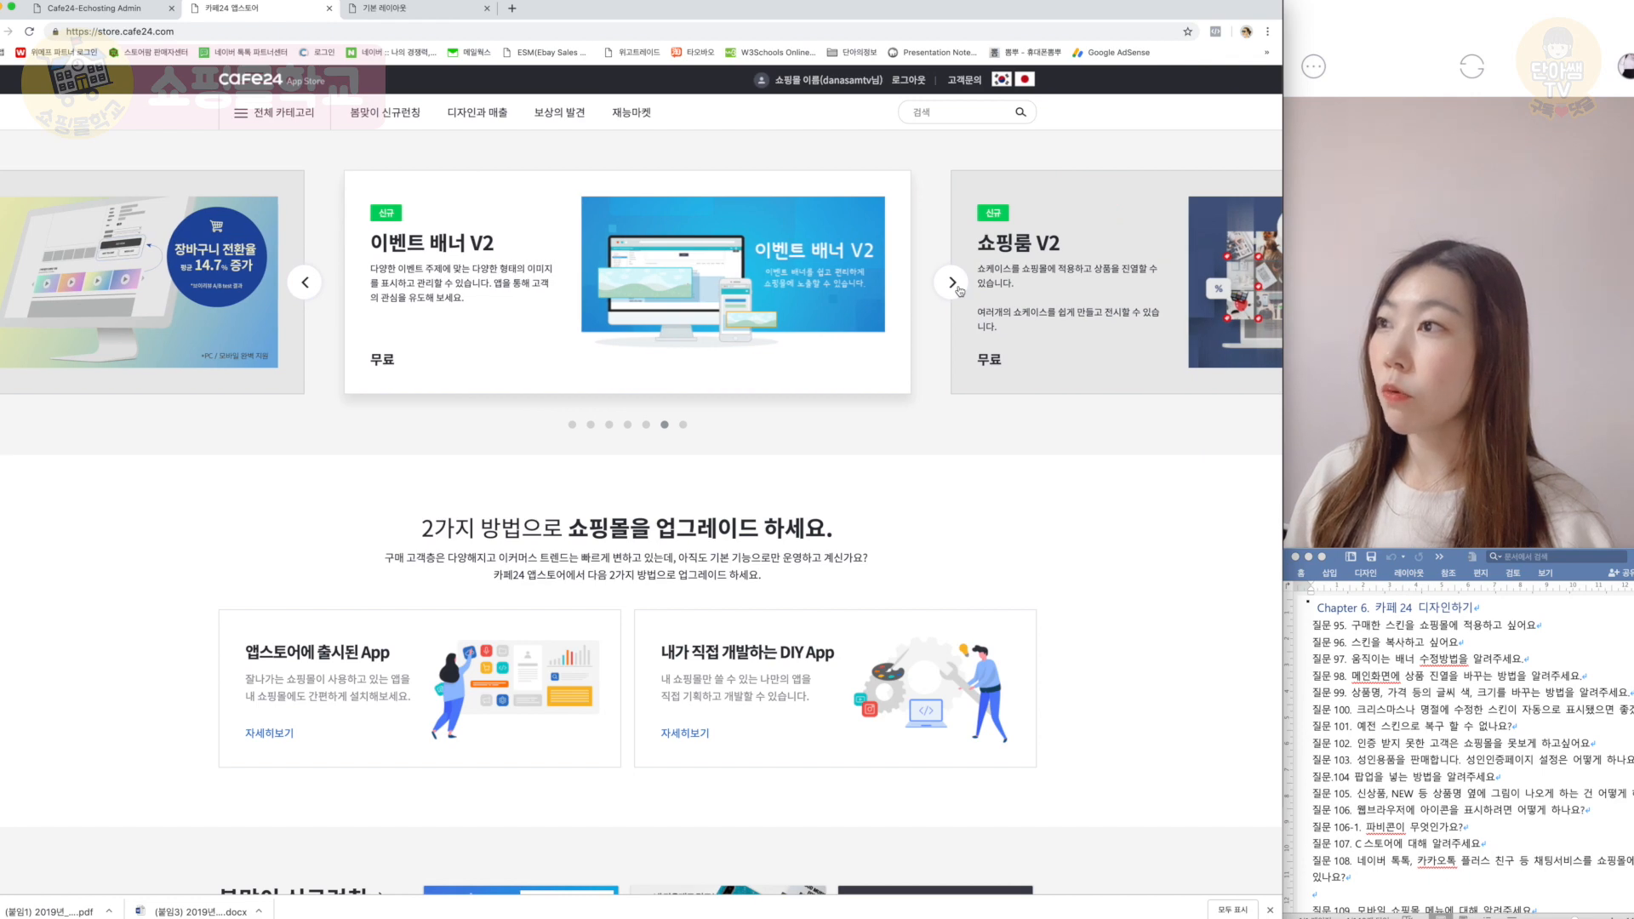
click(959, 291)
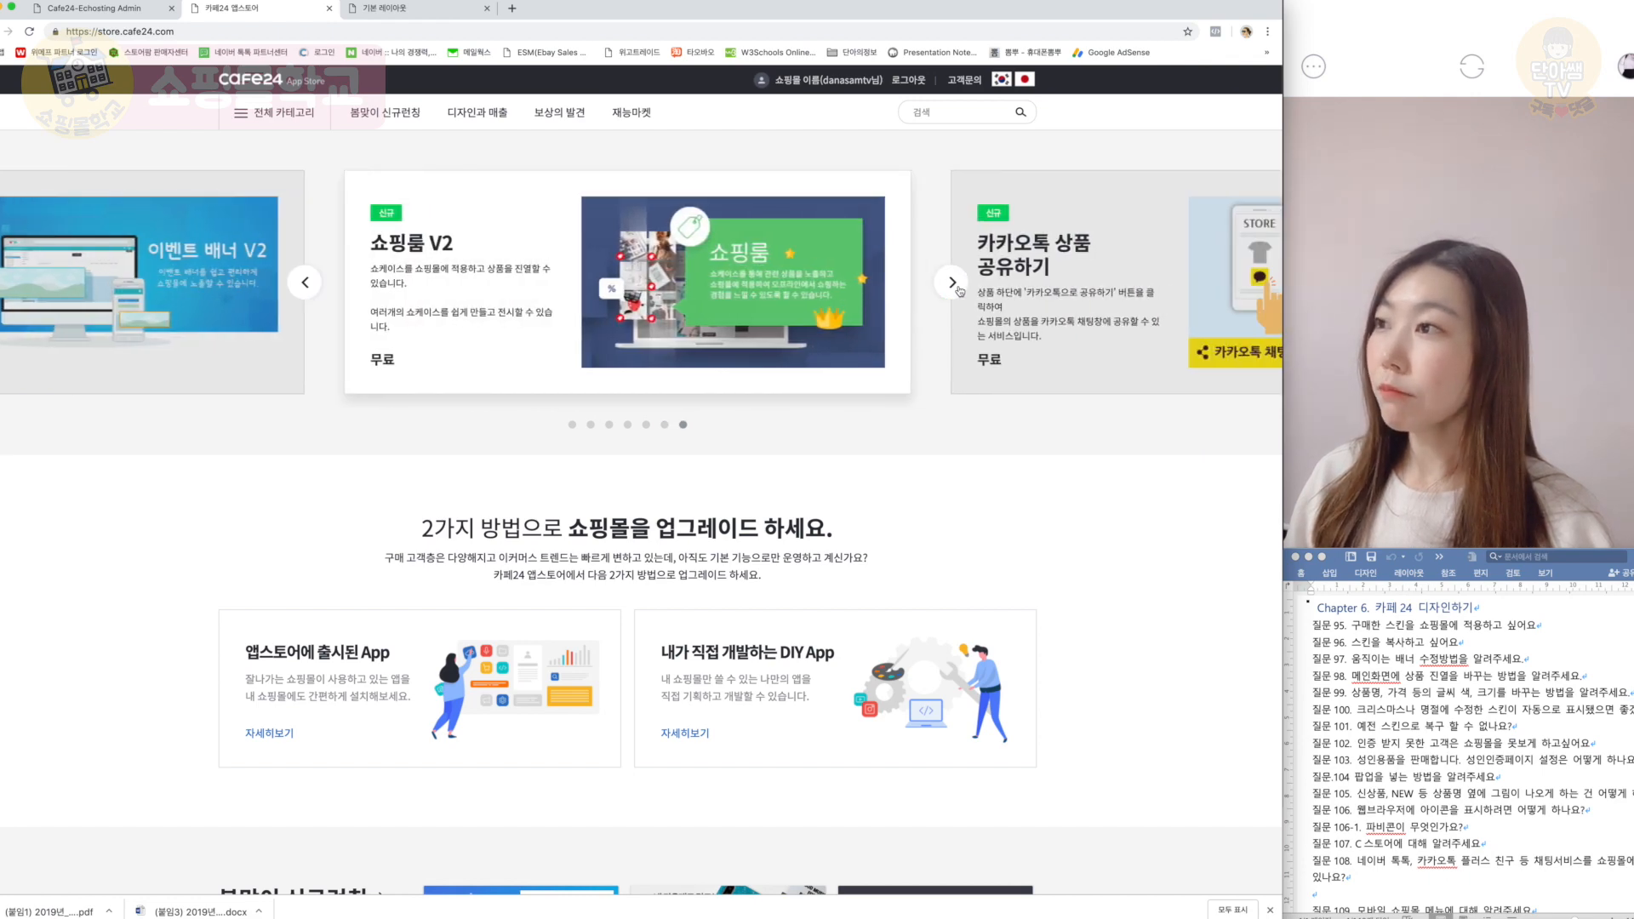
click(959, 291)
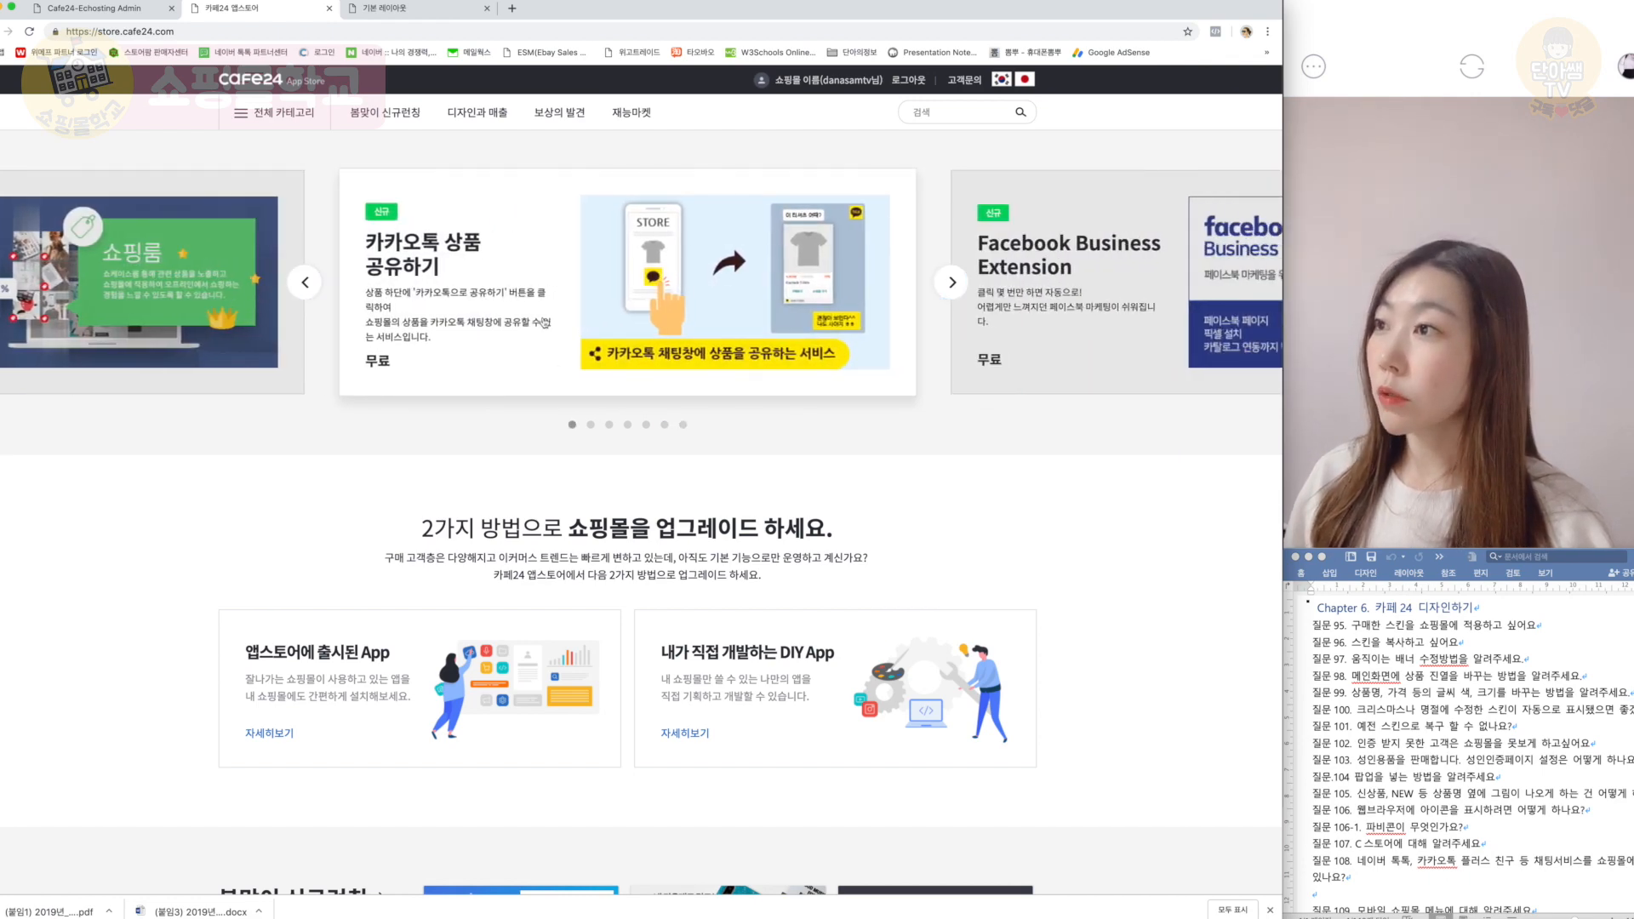
click(952, 282)
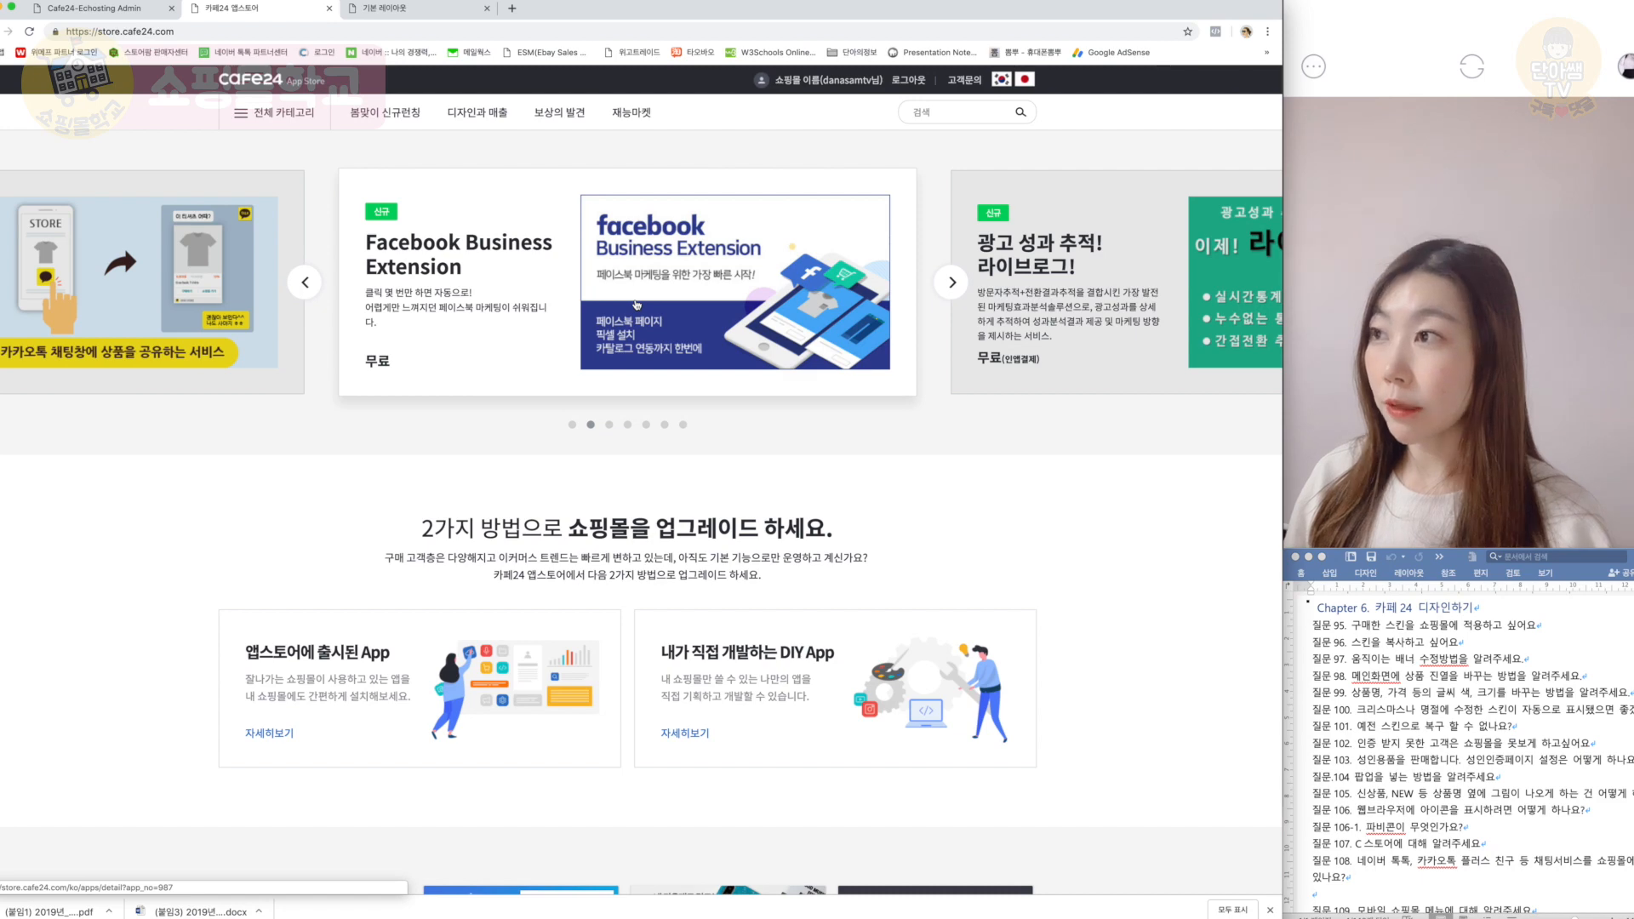
click(952, 285)
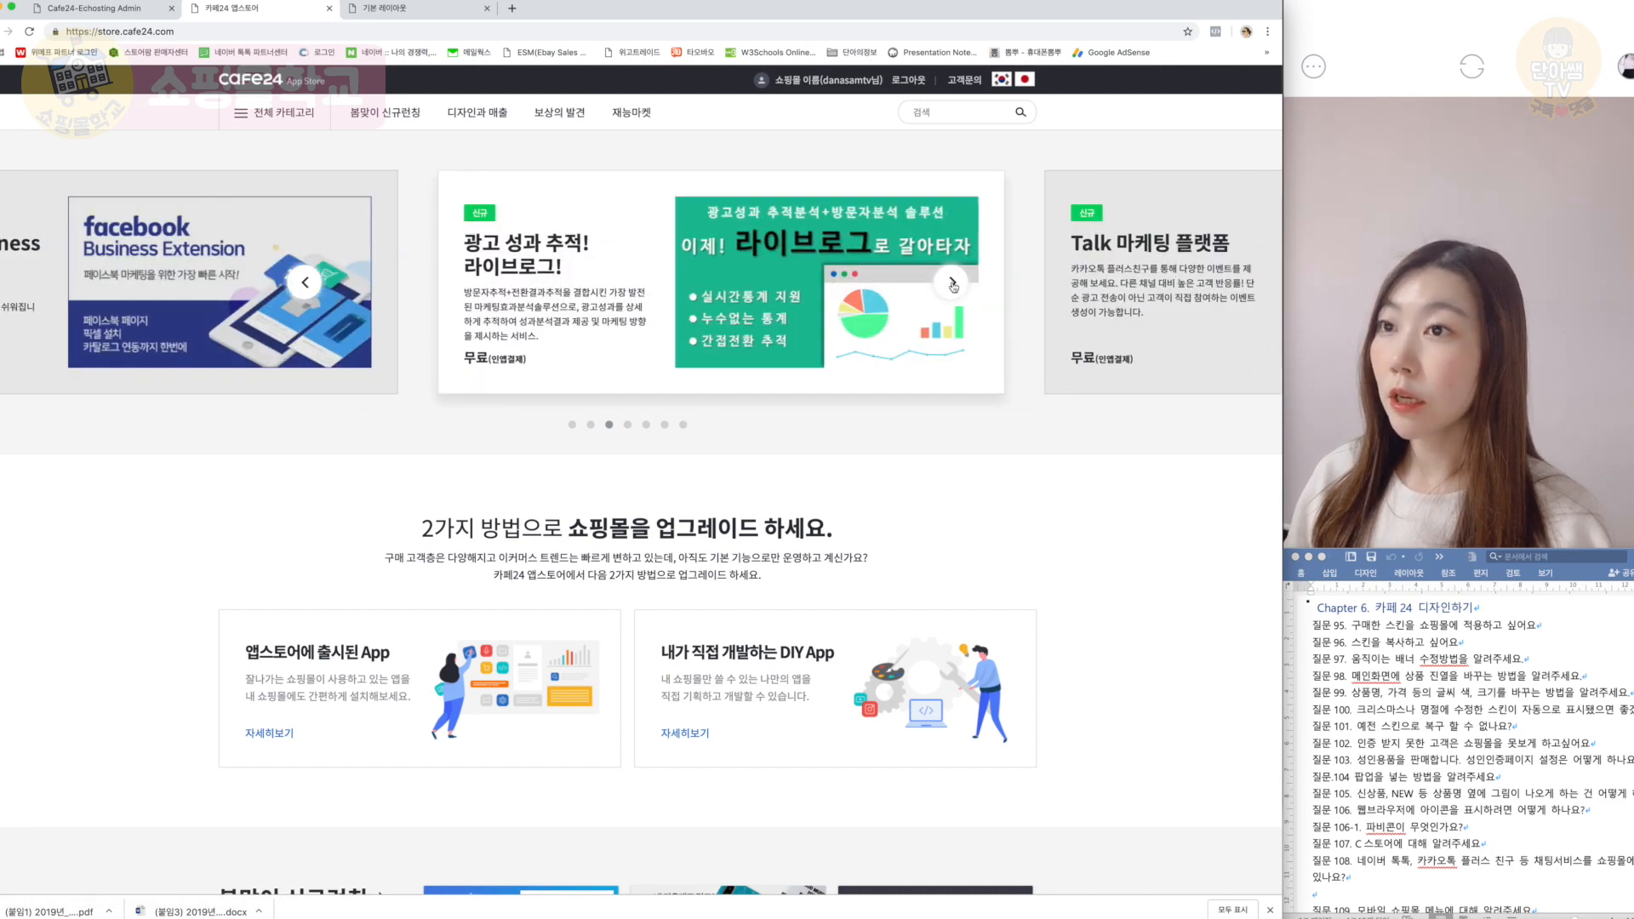
click(952, 286)
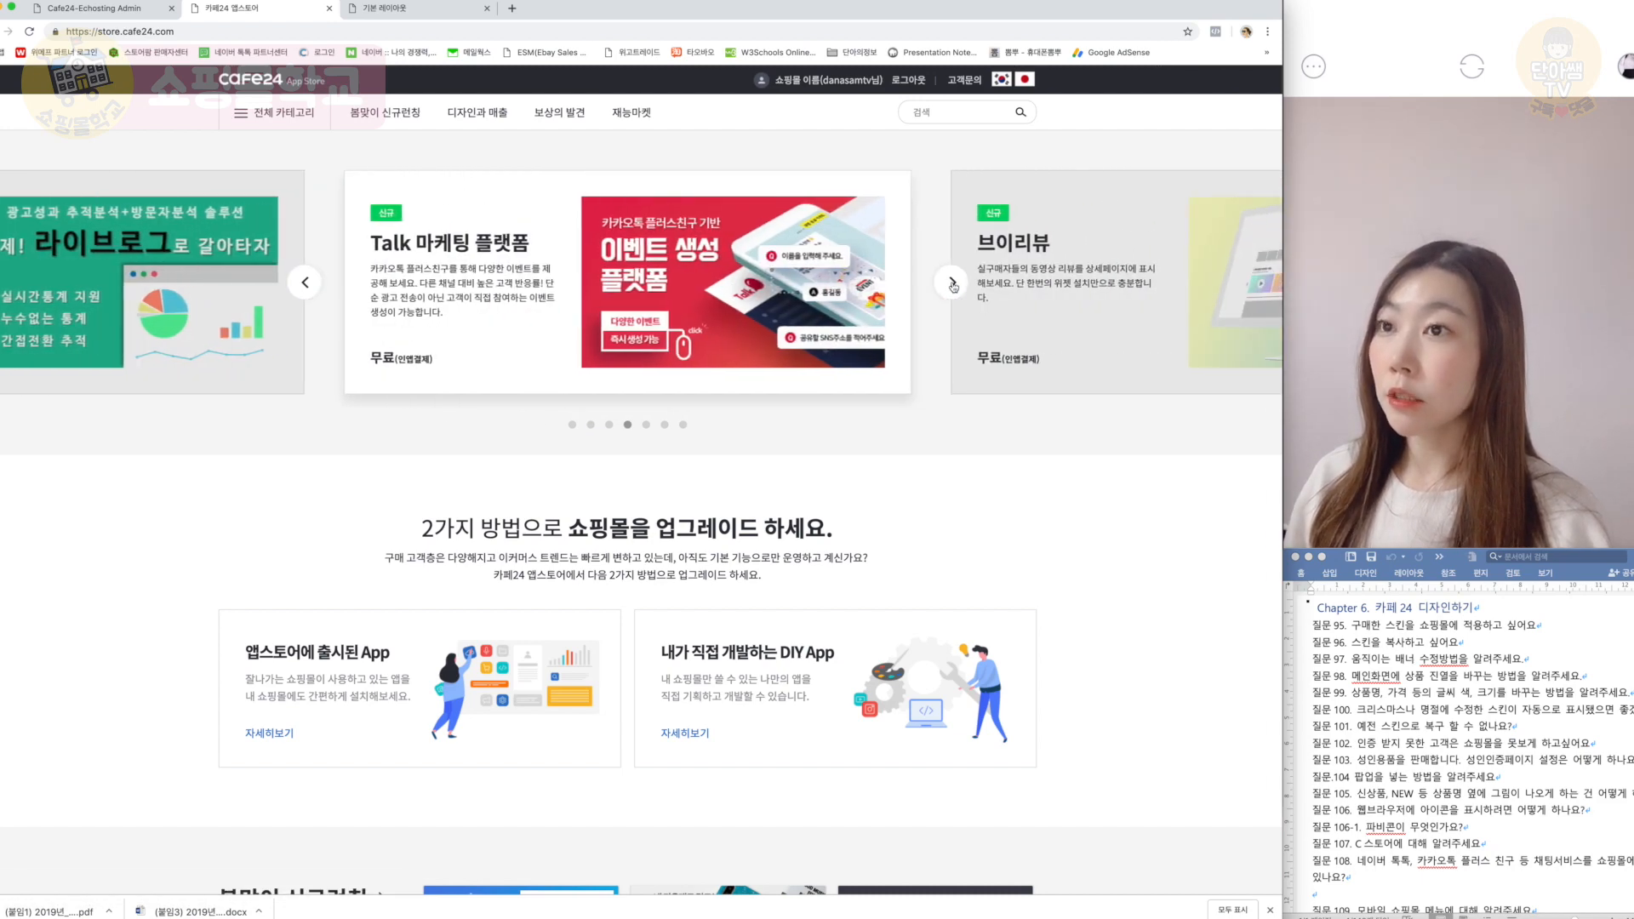
scroll(954, 288, down, 1)
scroll(954, 288, down, 6)
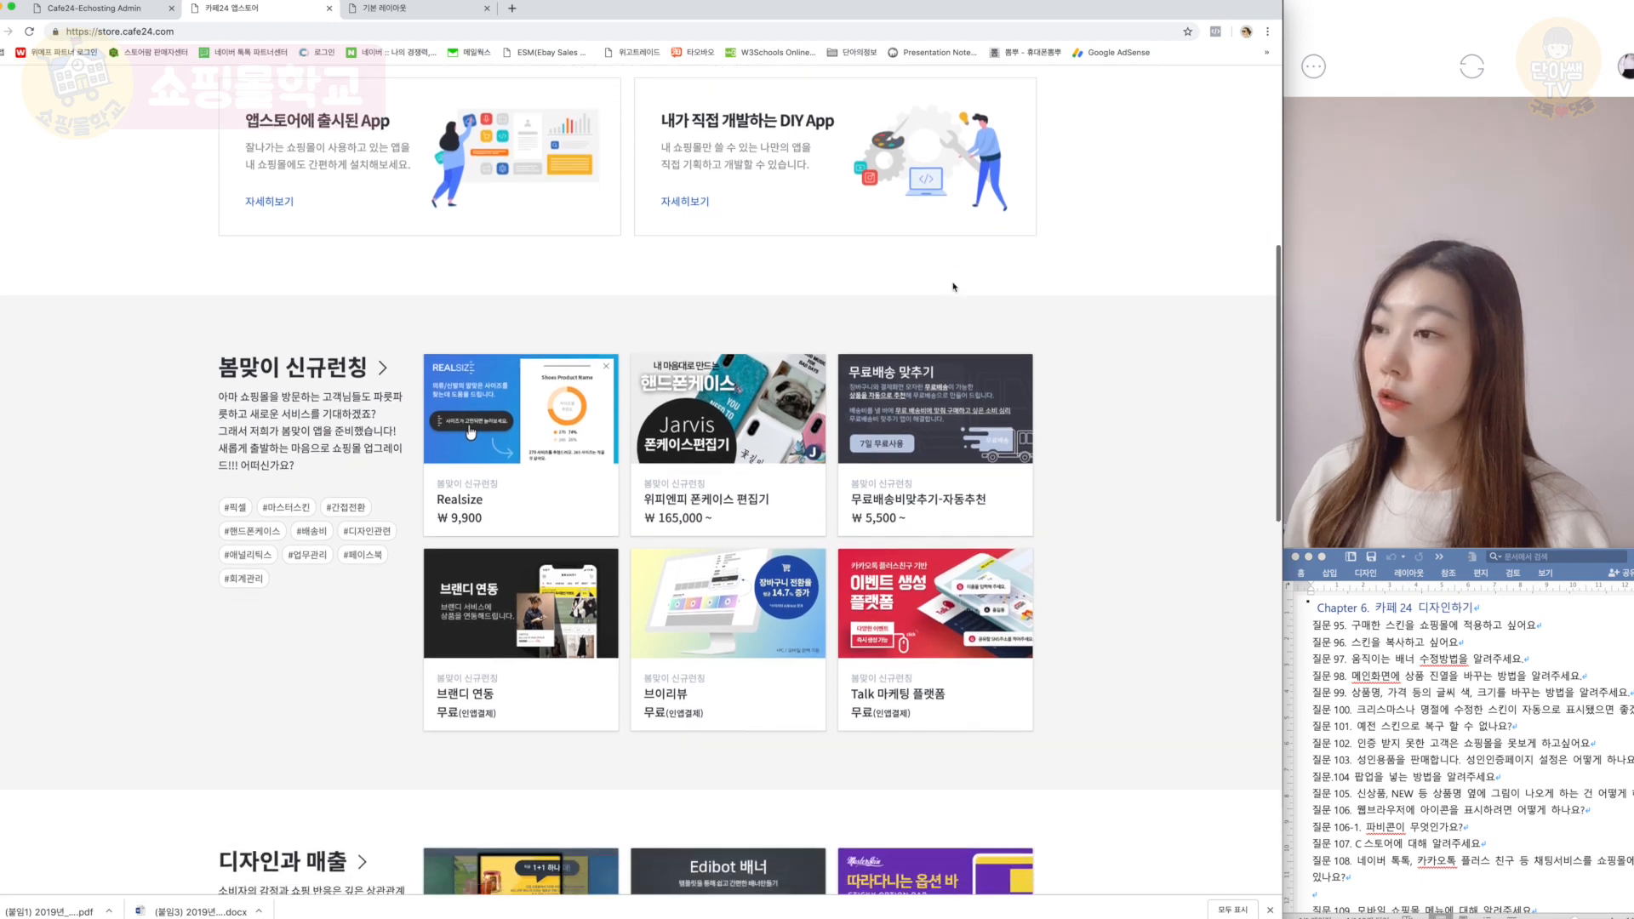
scroll(954, 286, down, 2)
scroll(954, 287, down, 3)
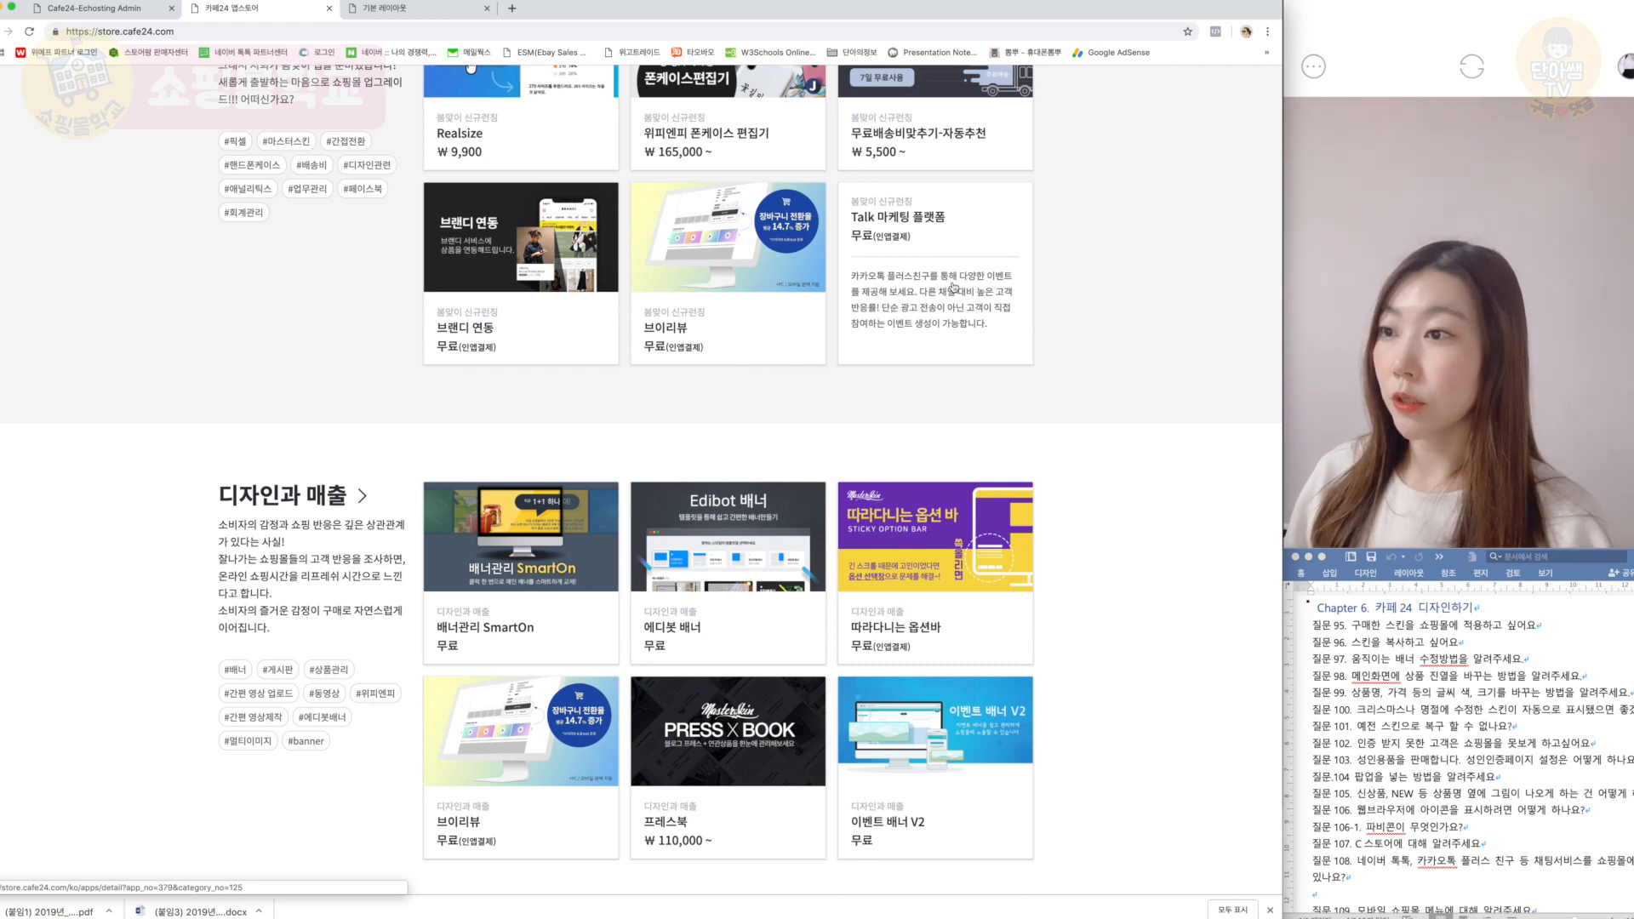
scroll(953, 288, down, 3)
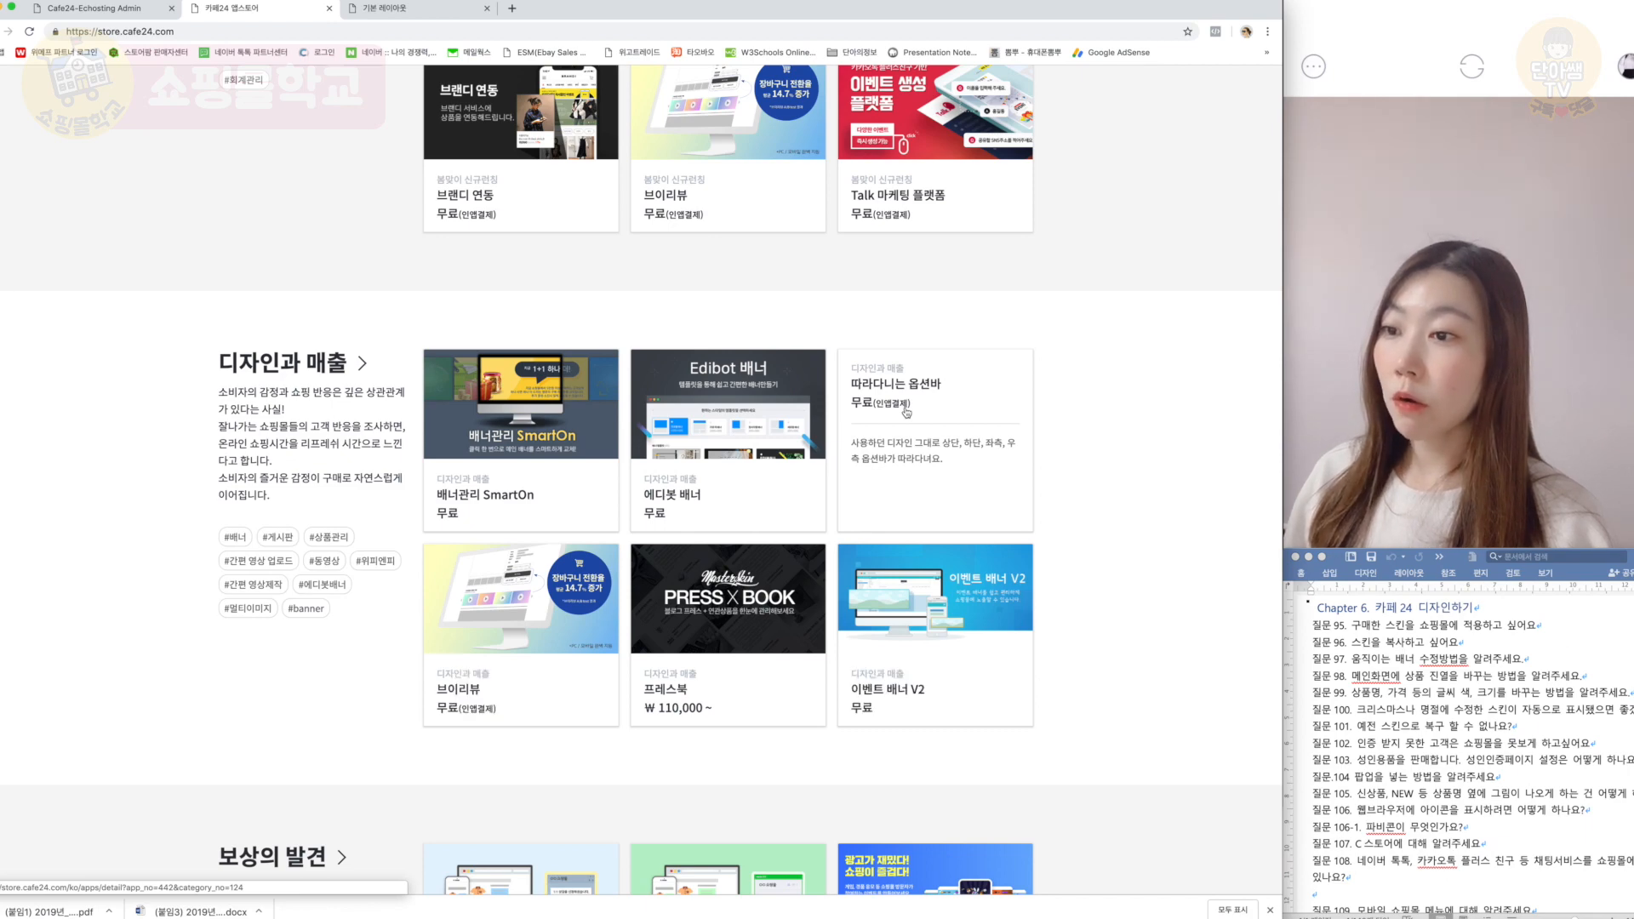
scroll(907, 413, up, 15)
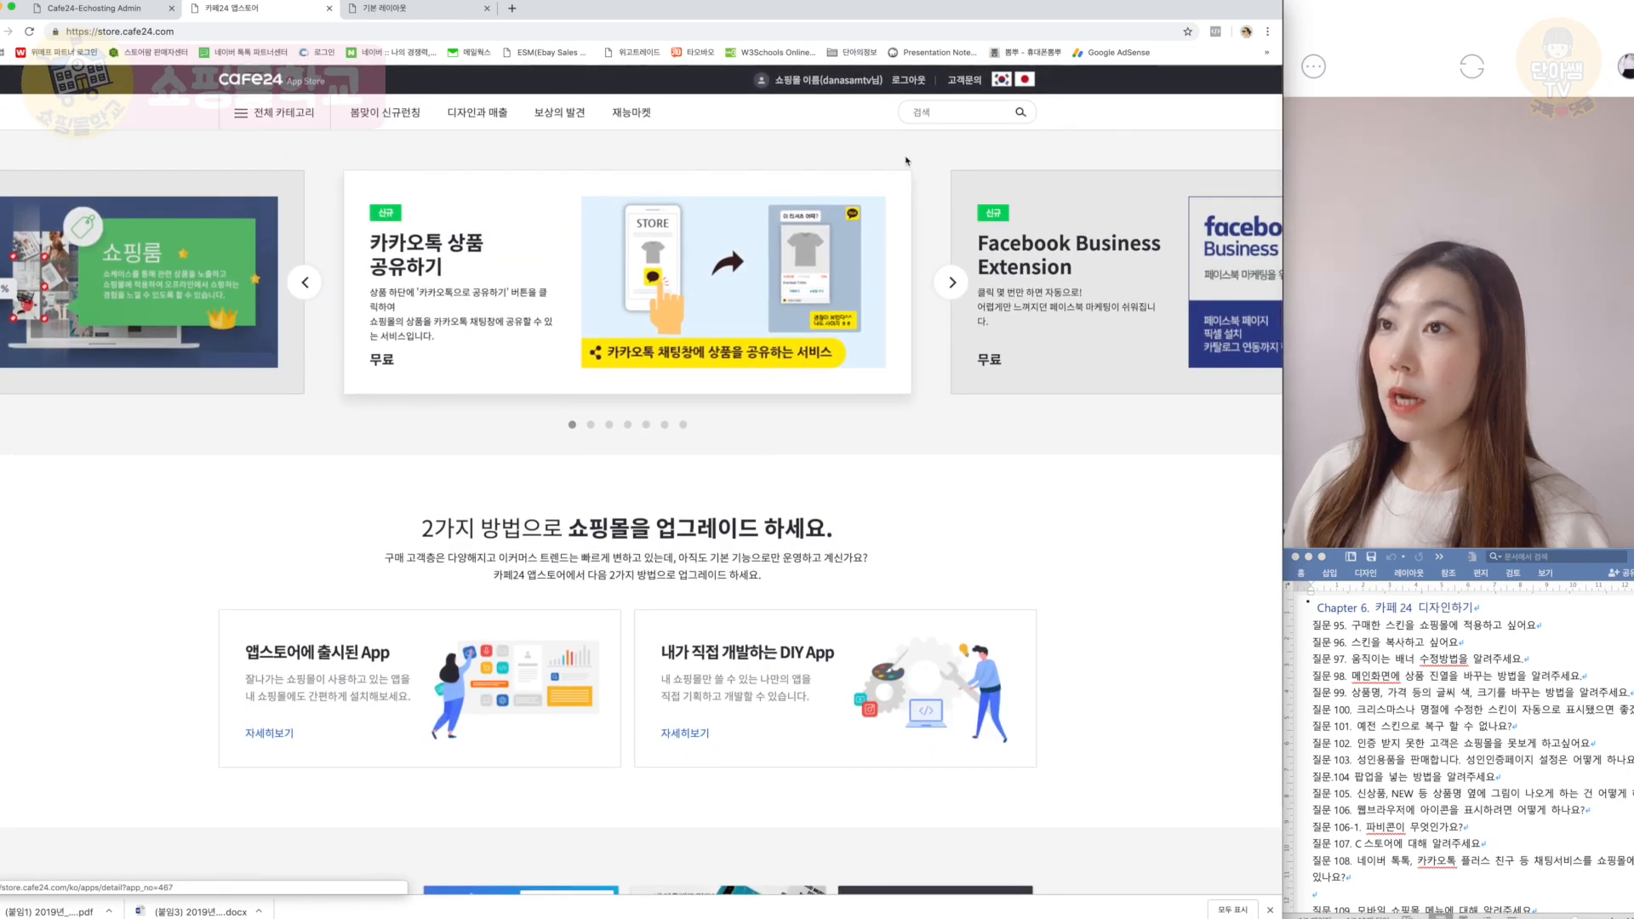
Step: Search the app store for 포토
click(944, 116)
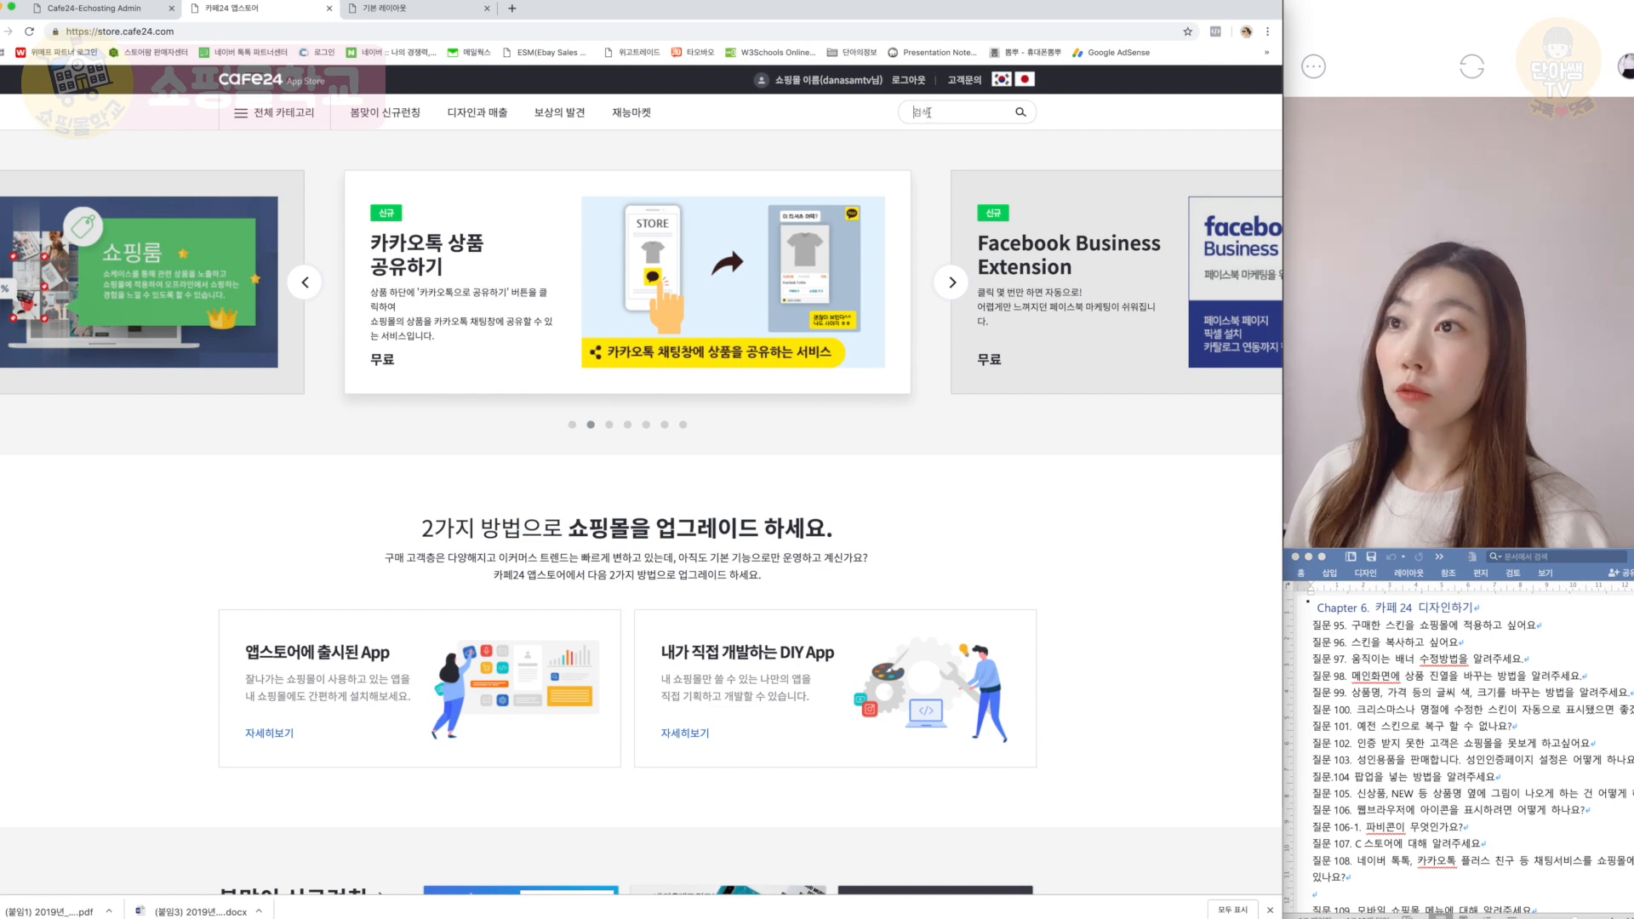
text(파)
text(토)
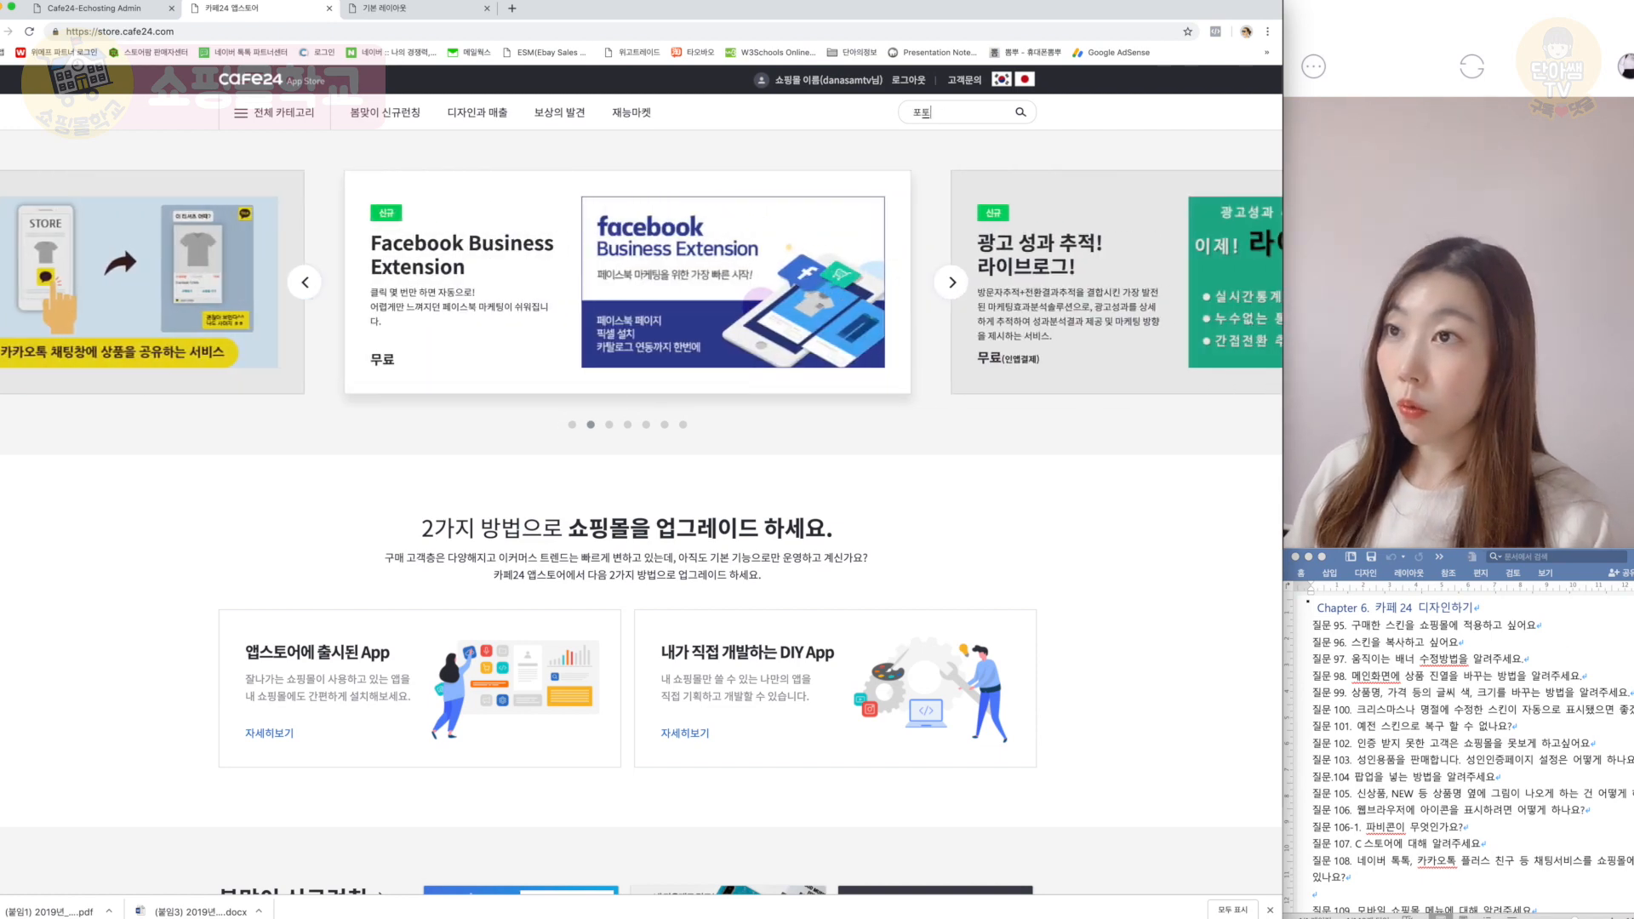
key(Return)
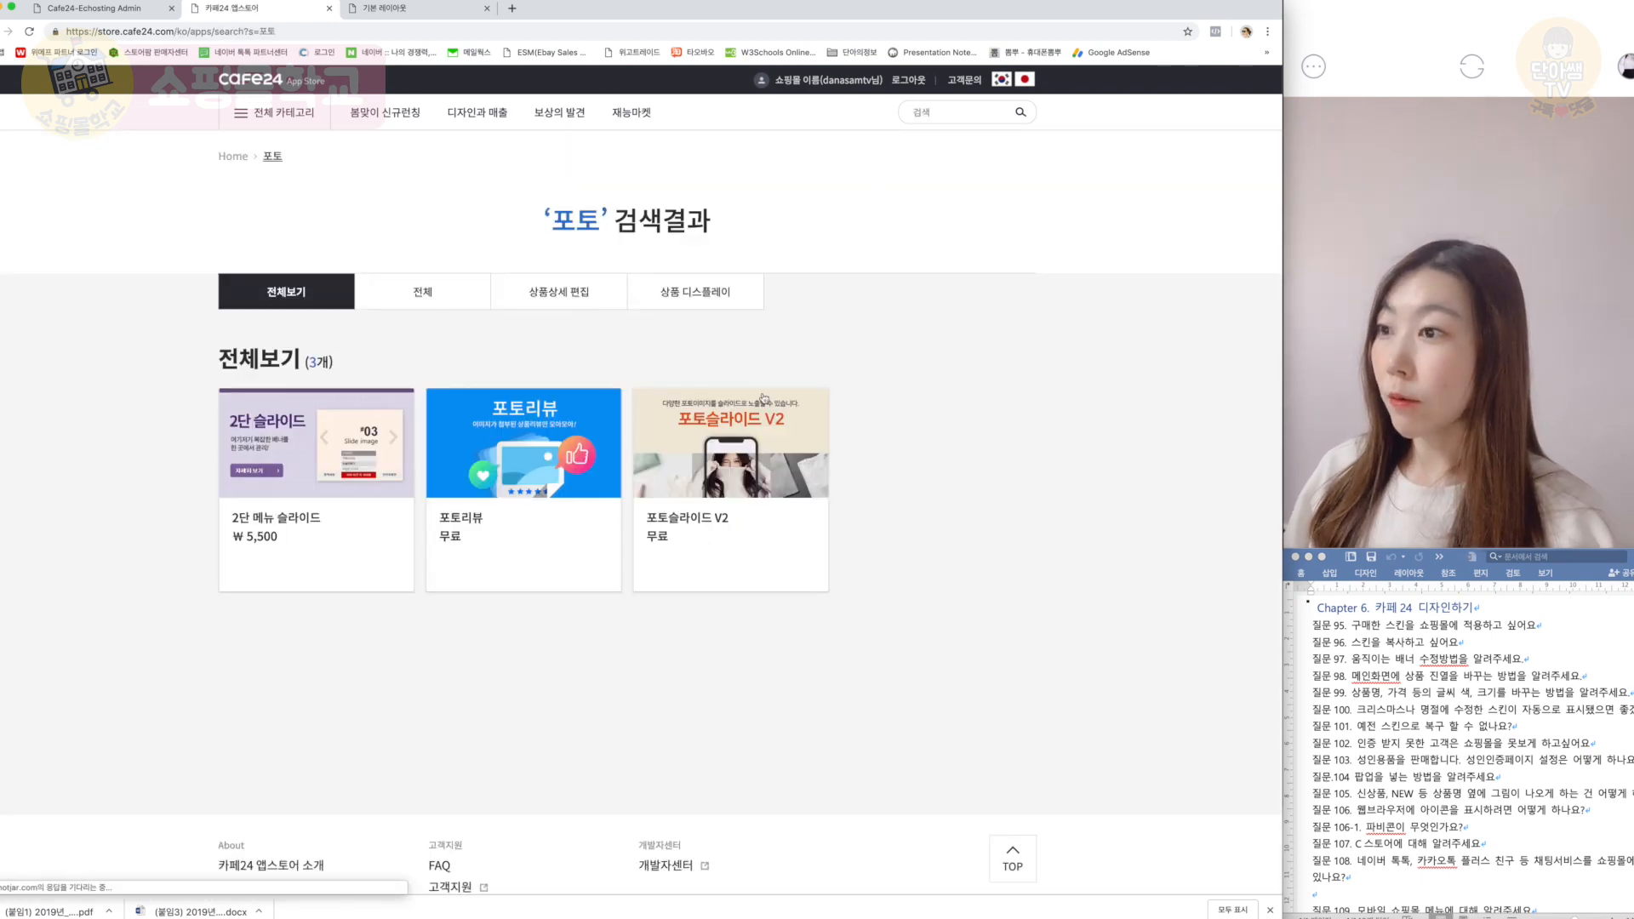
Step: Install the free 포토슬라이드 V2 app and agree to its permissions and terms of use
scroll(742, 436, down, 1)
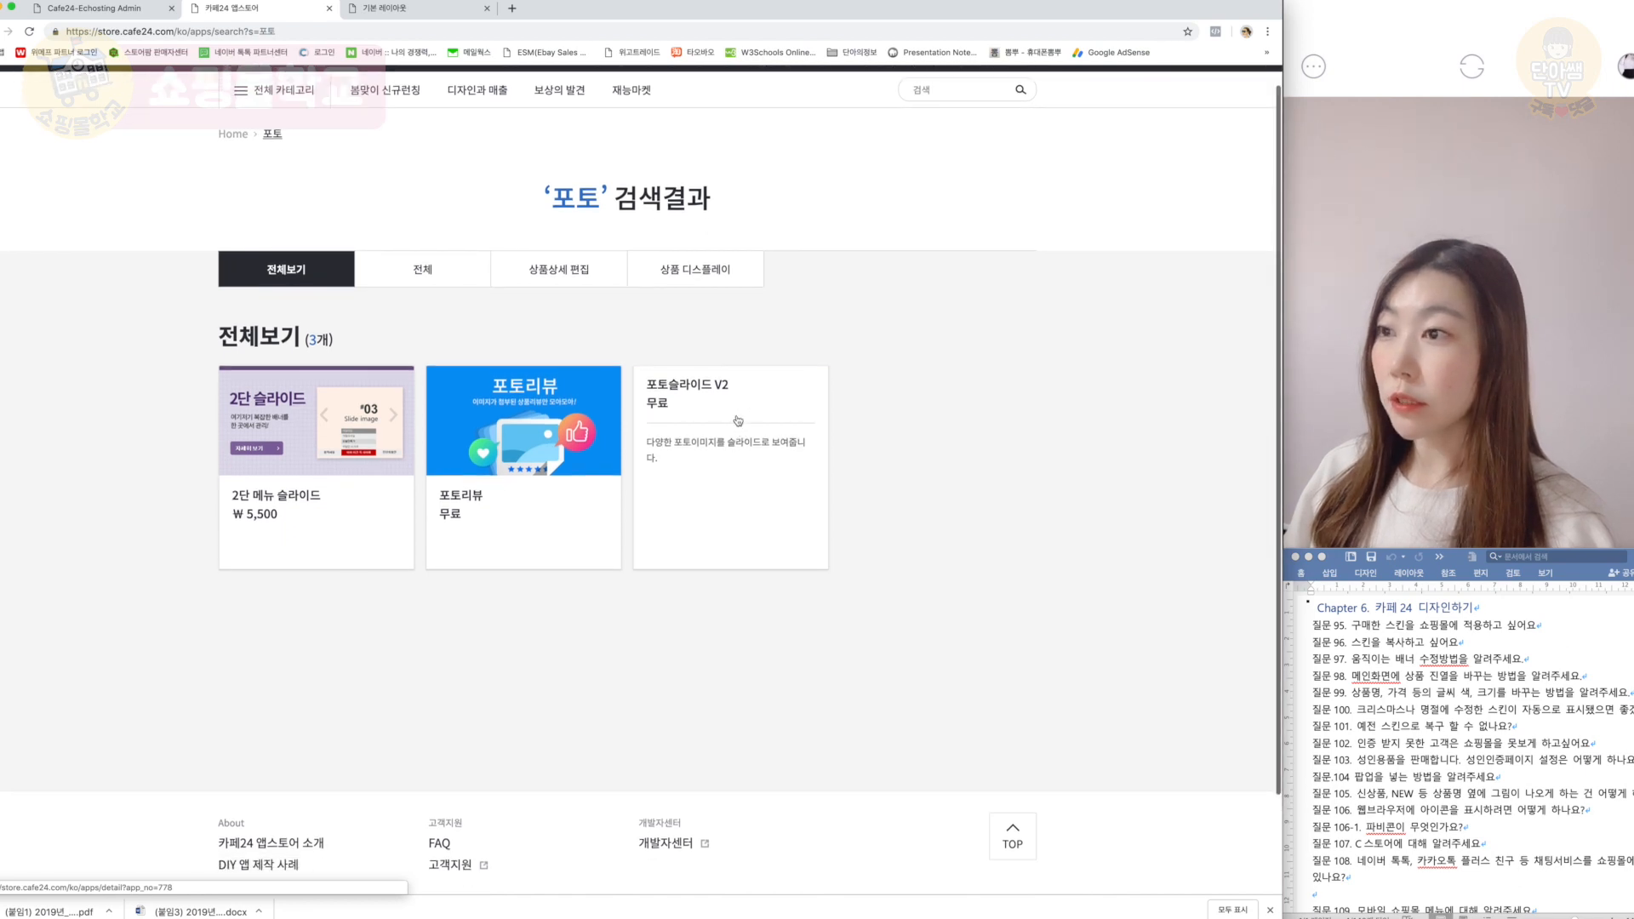
click(736, 419)
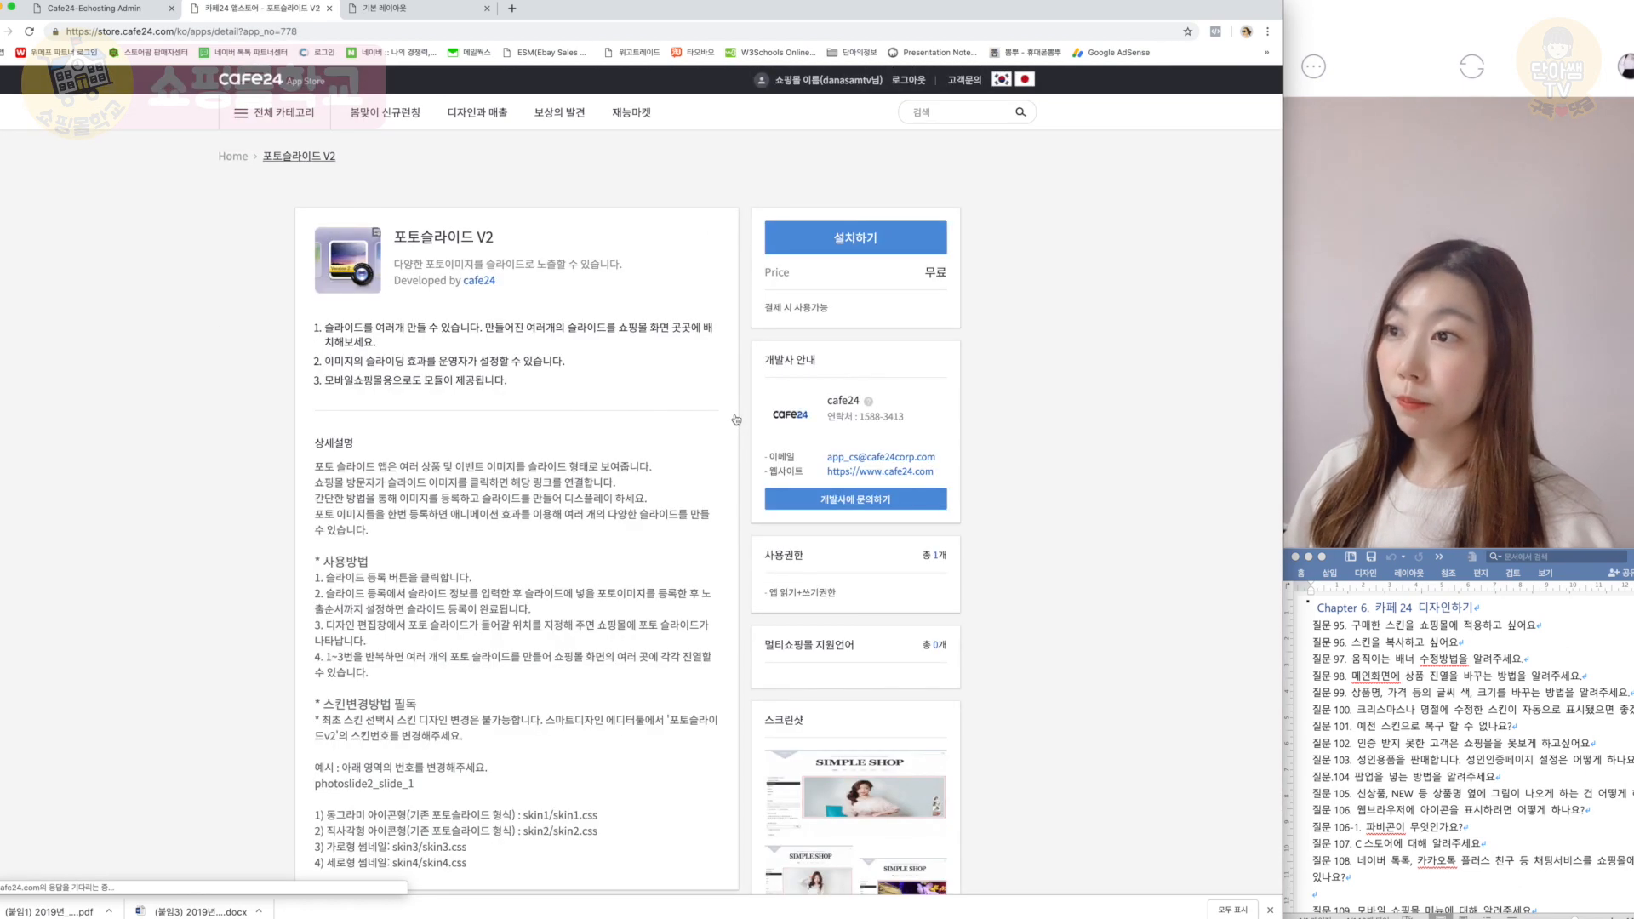
click(874, 245)
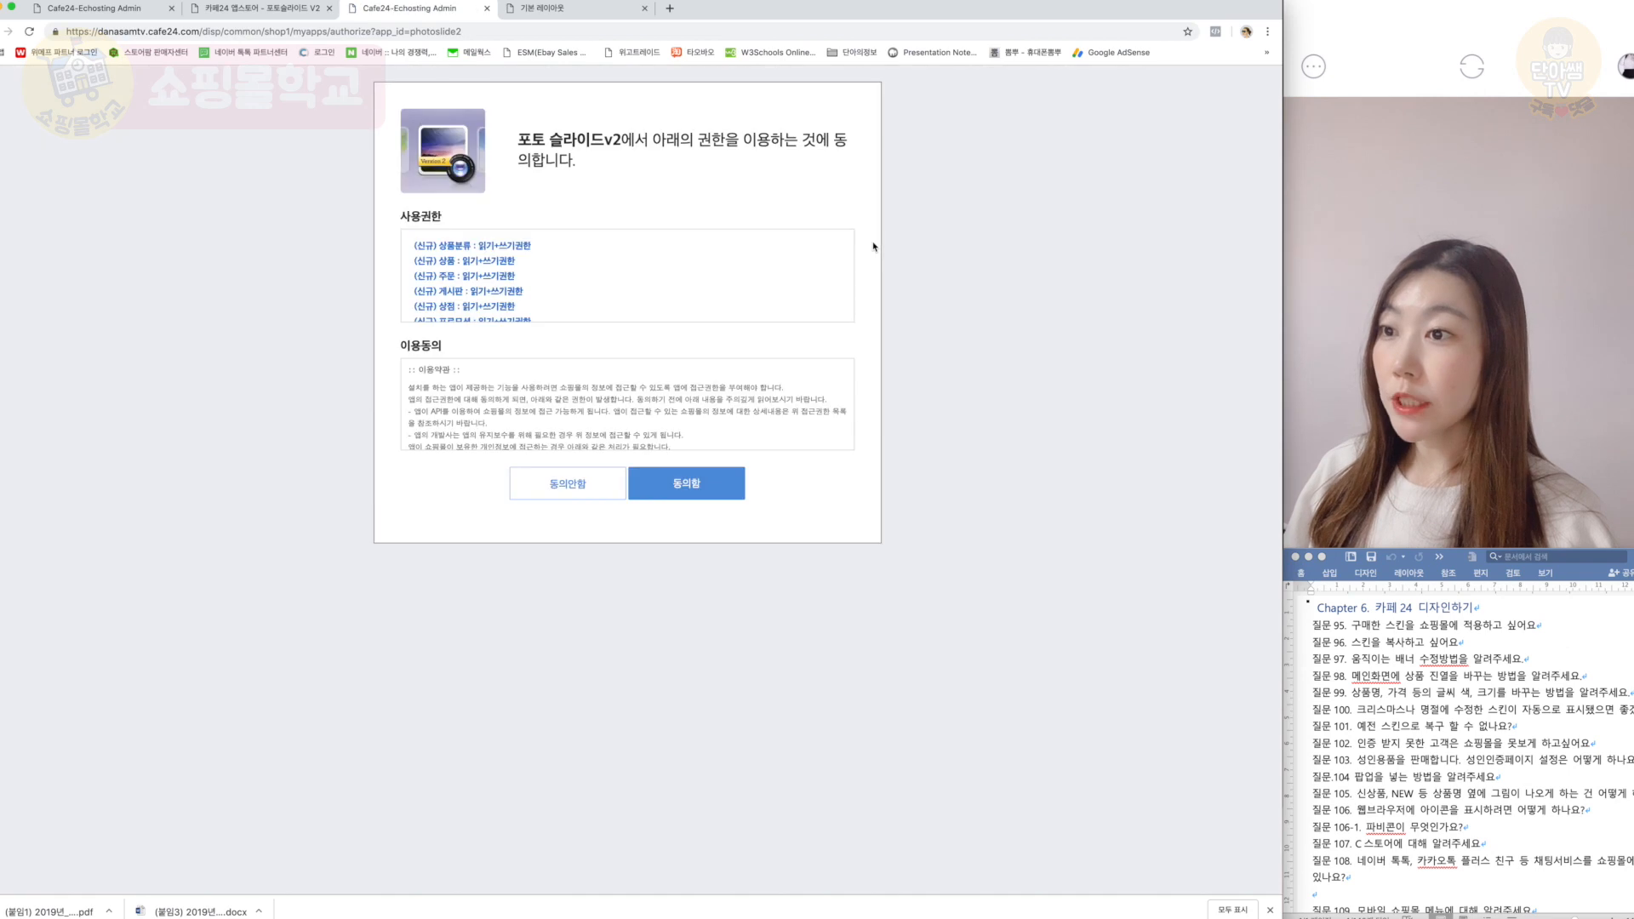
click(706, 494)
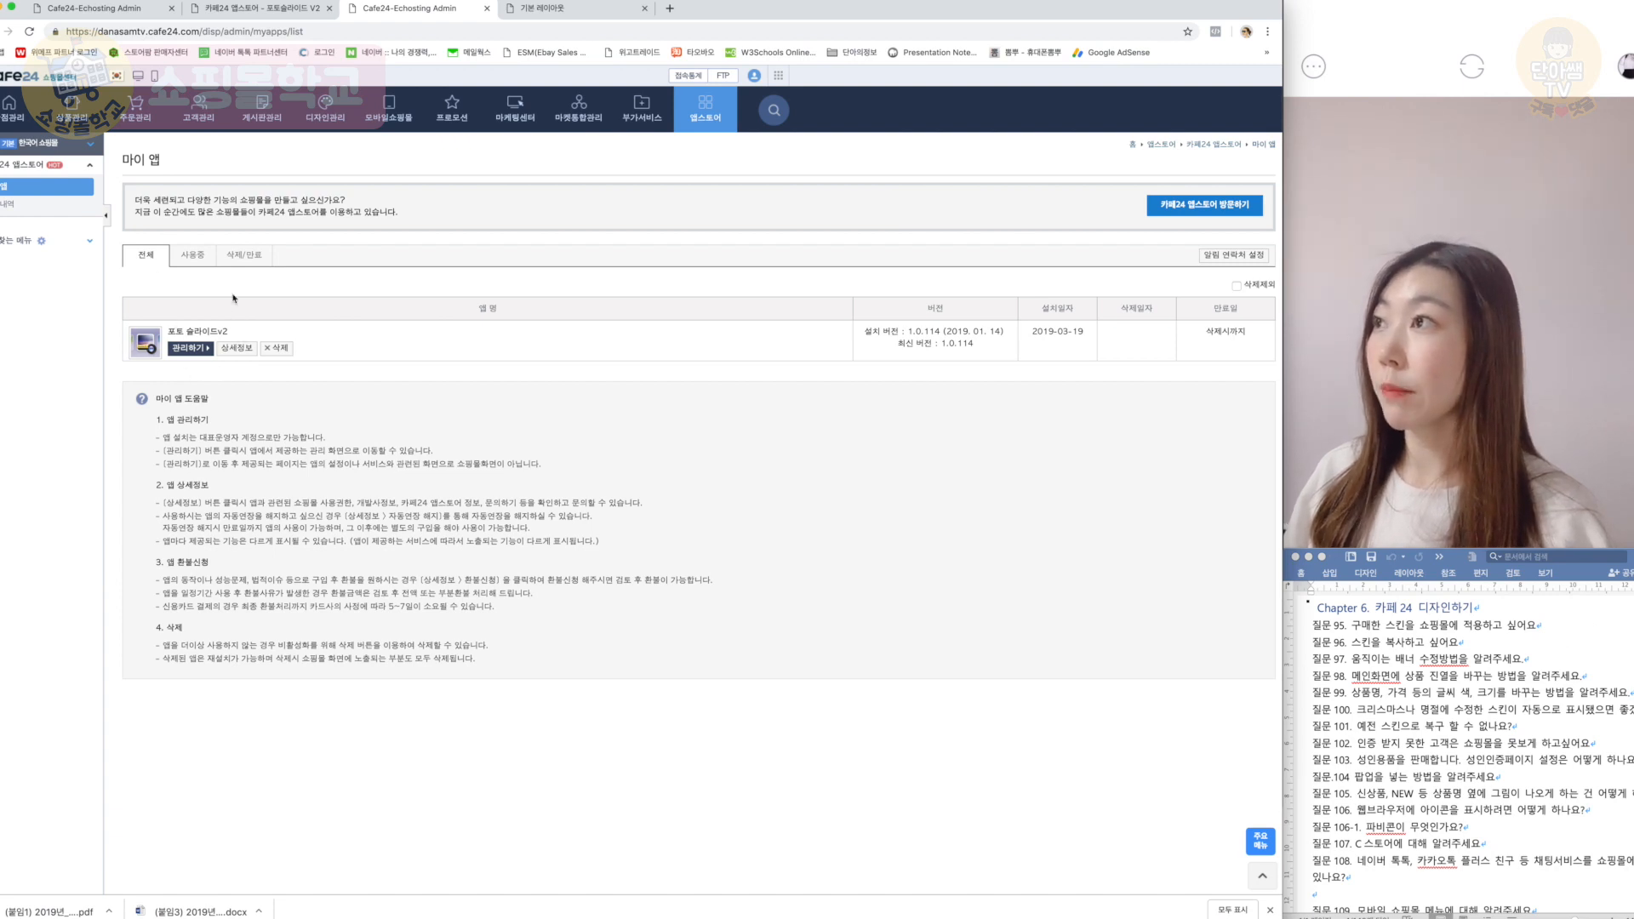
Step: Reload the storefront home page to check the photo slide area, and return to the admin's installed app list
click(545, 7)
click(30, 32)
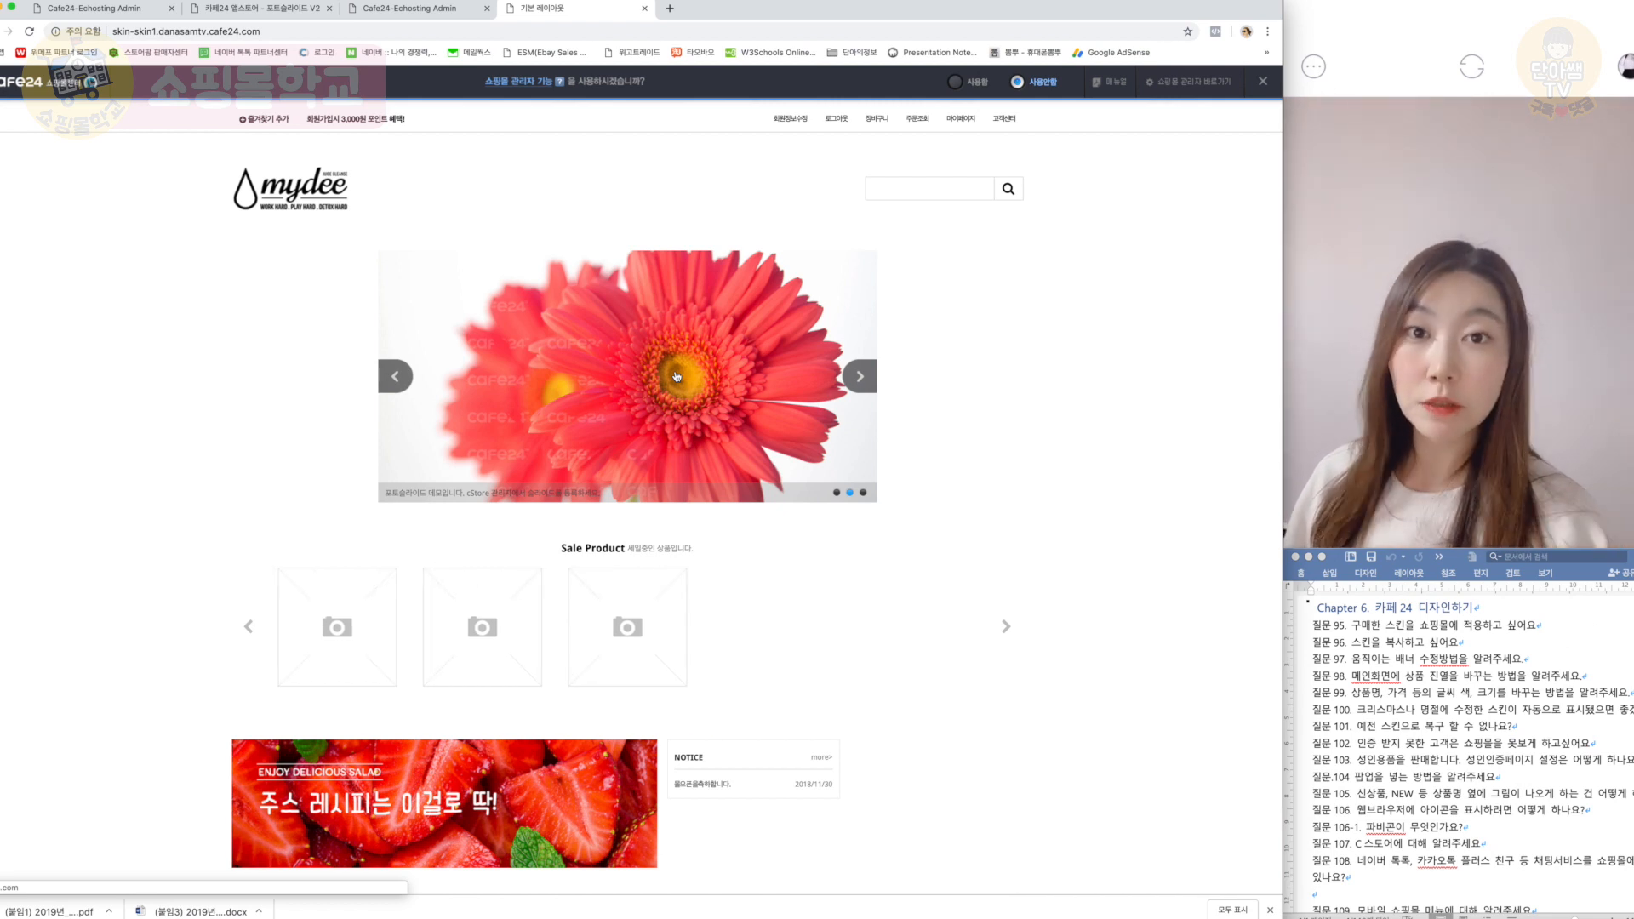
click(400, 8)
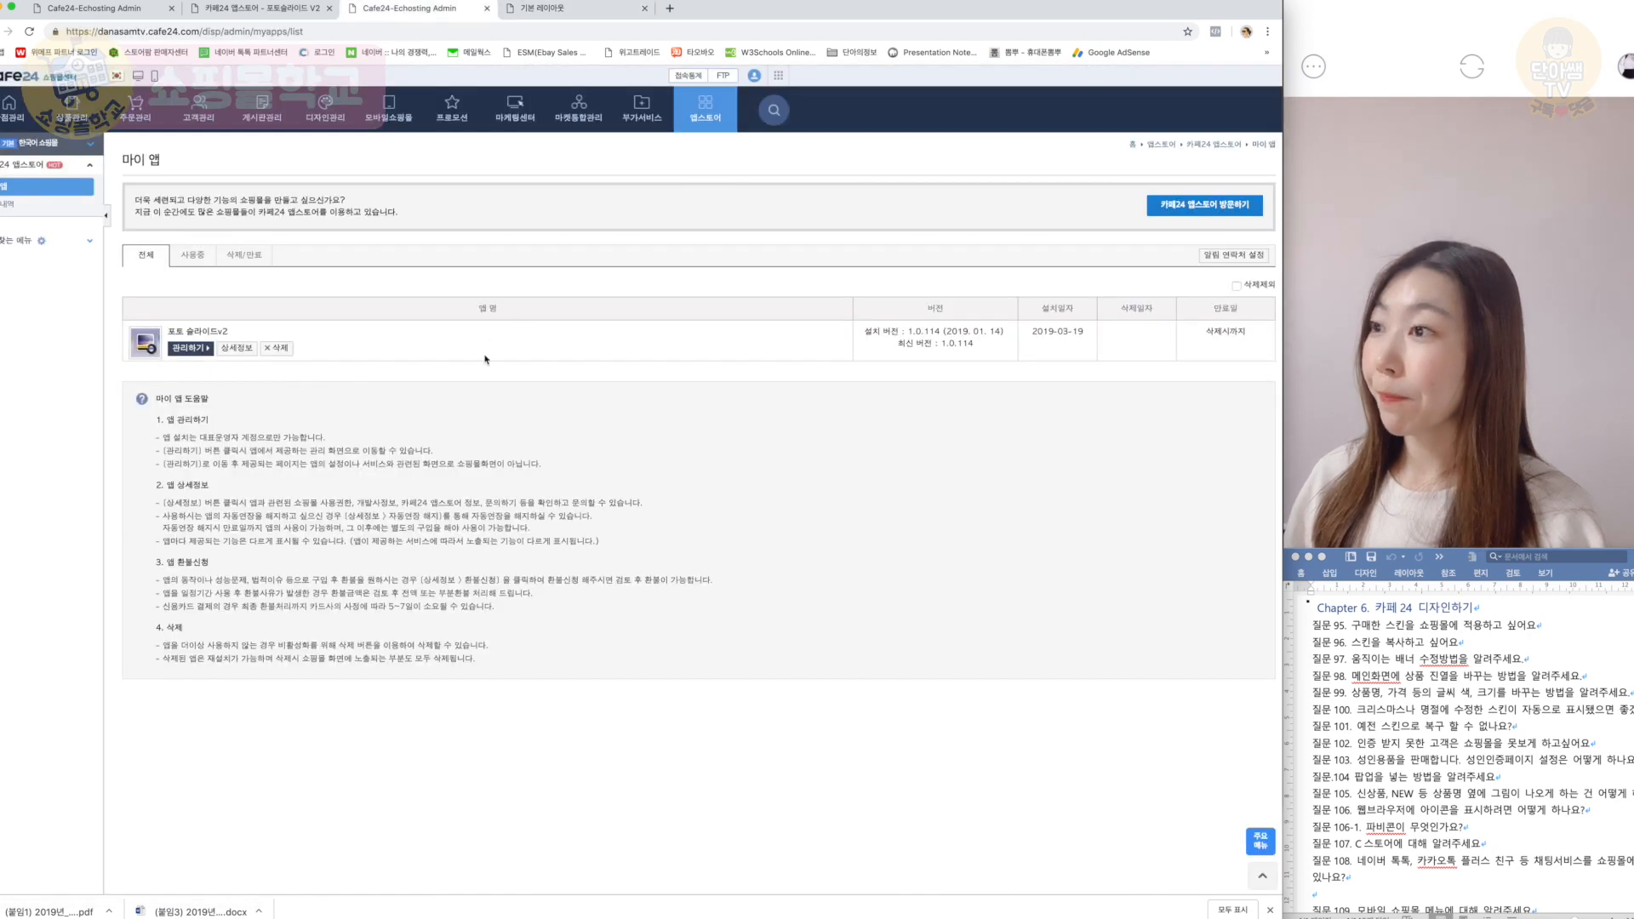
Step: Open the management page of the 포토 슬라이드v2 app and start registering a PC slide named 샘플
click(181, 348)
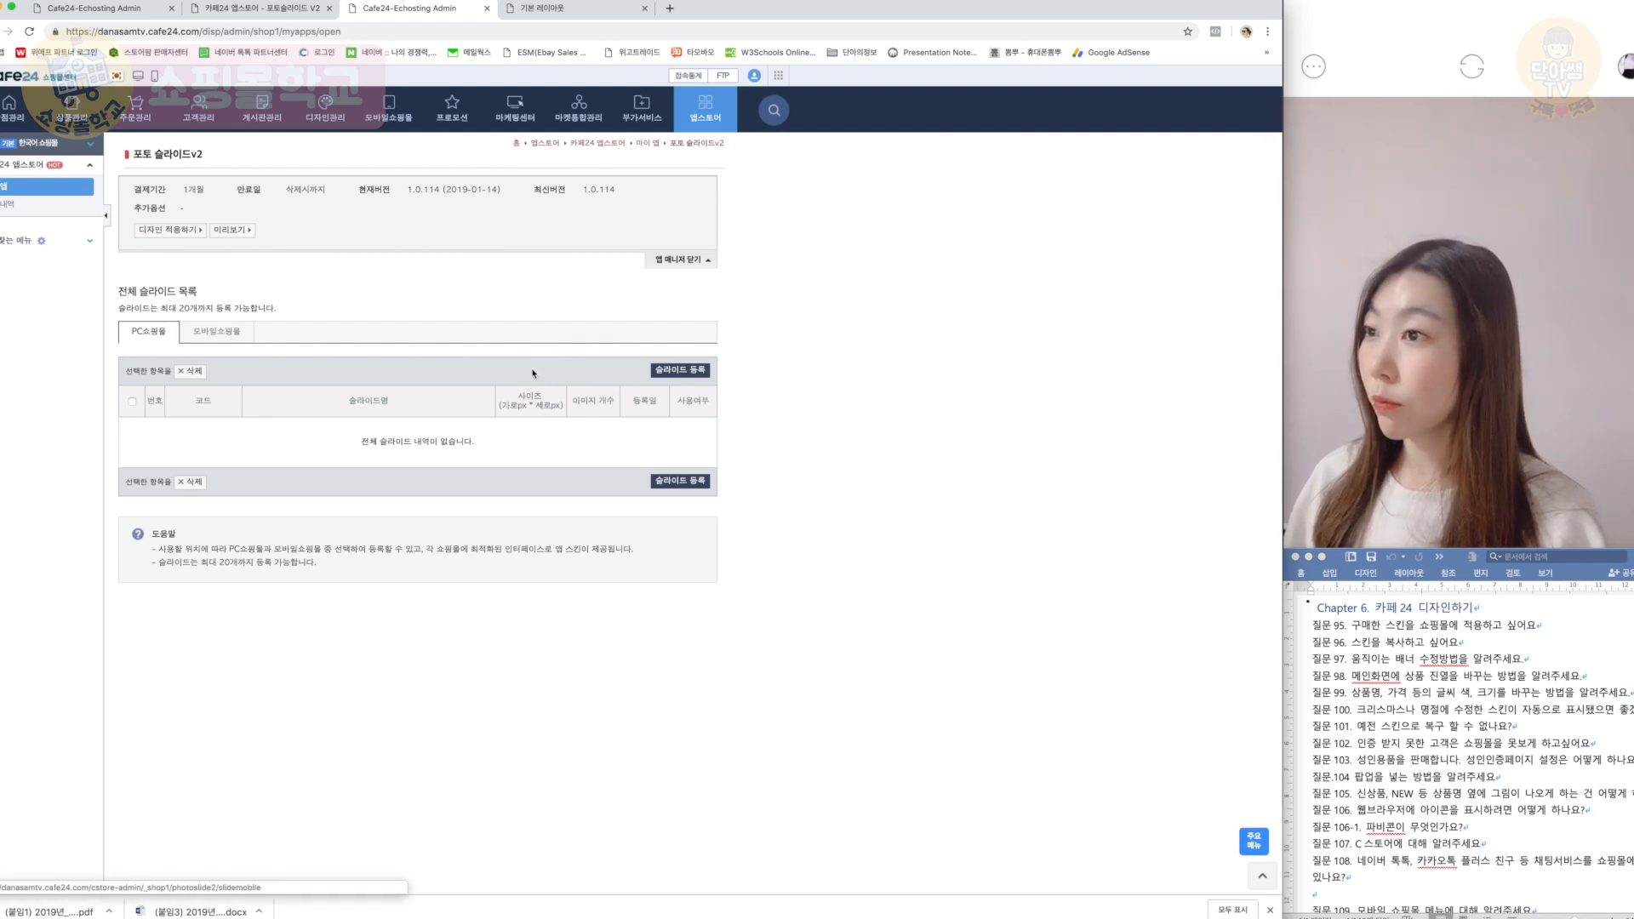
click(663, 371)
click(304, 368)
text(샘플)
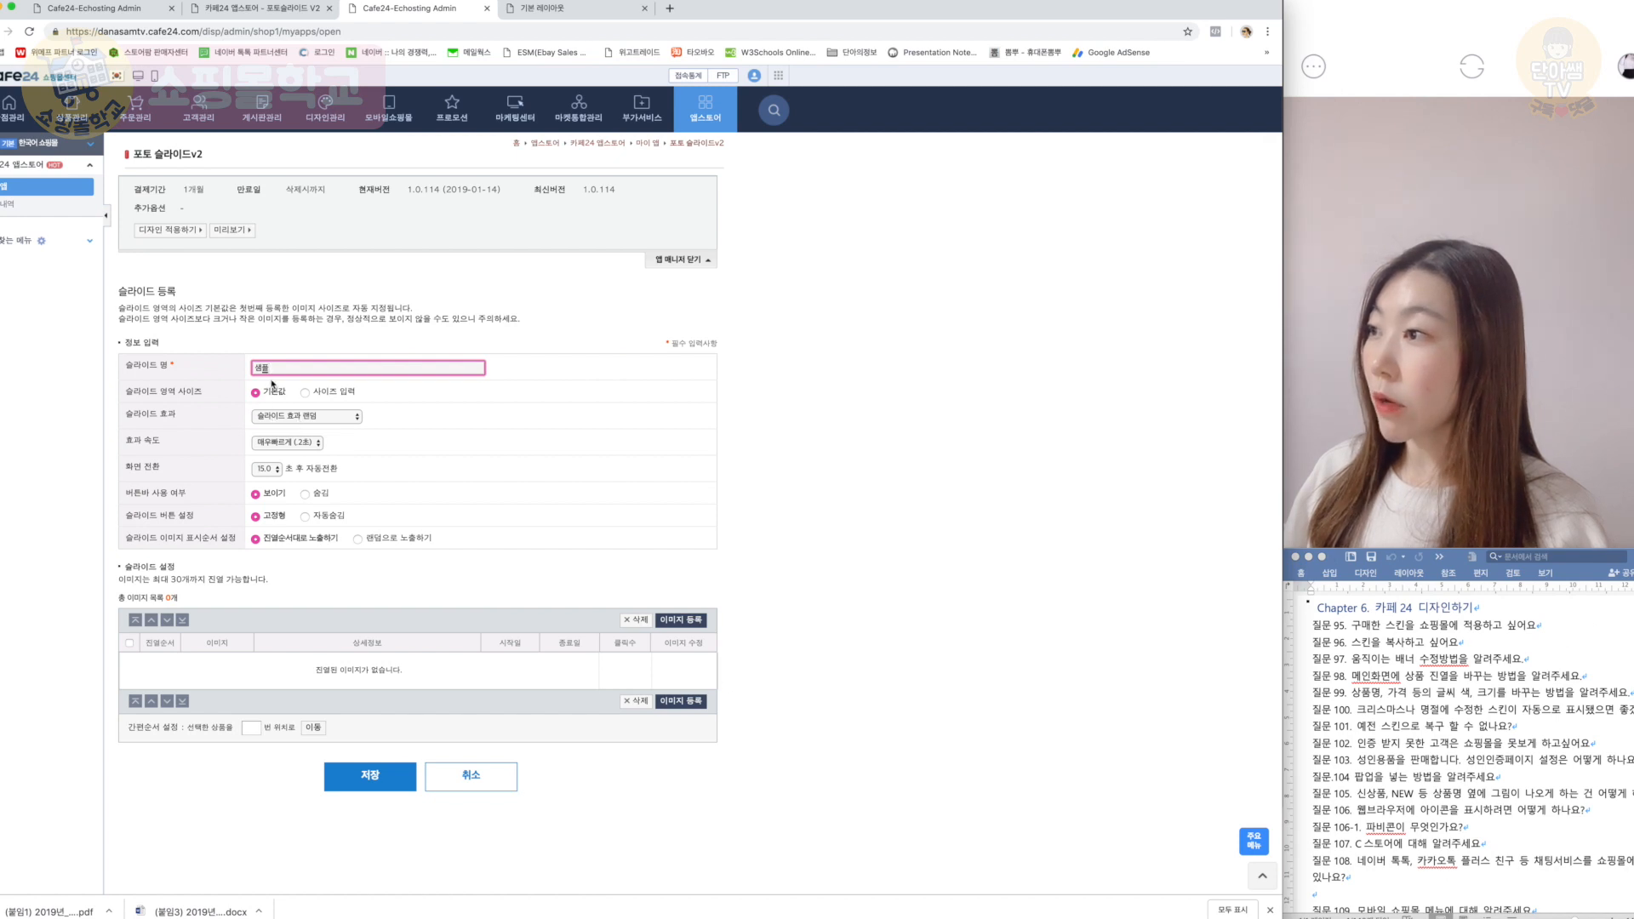
Step: Set the slide effect to 왼쪽으로 이동, the effect speed to 빠르게 (1초) and the automatic screen transition to 3.0 seconds
click(319, 416)
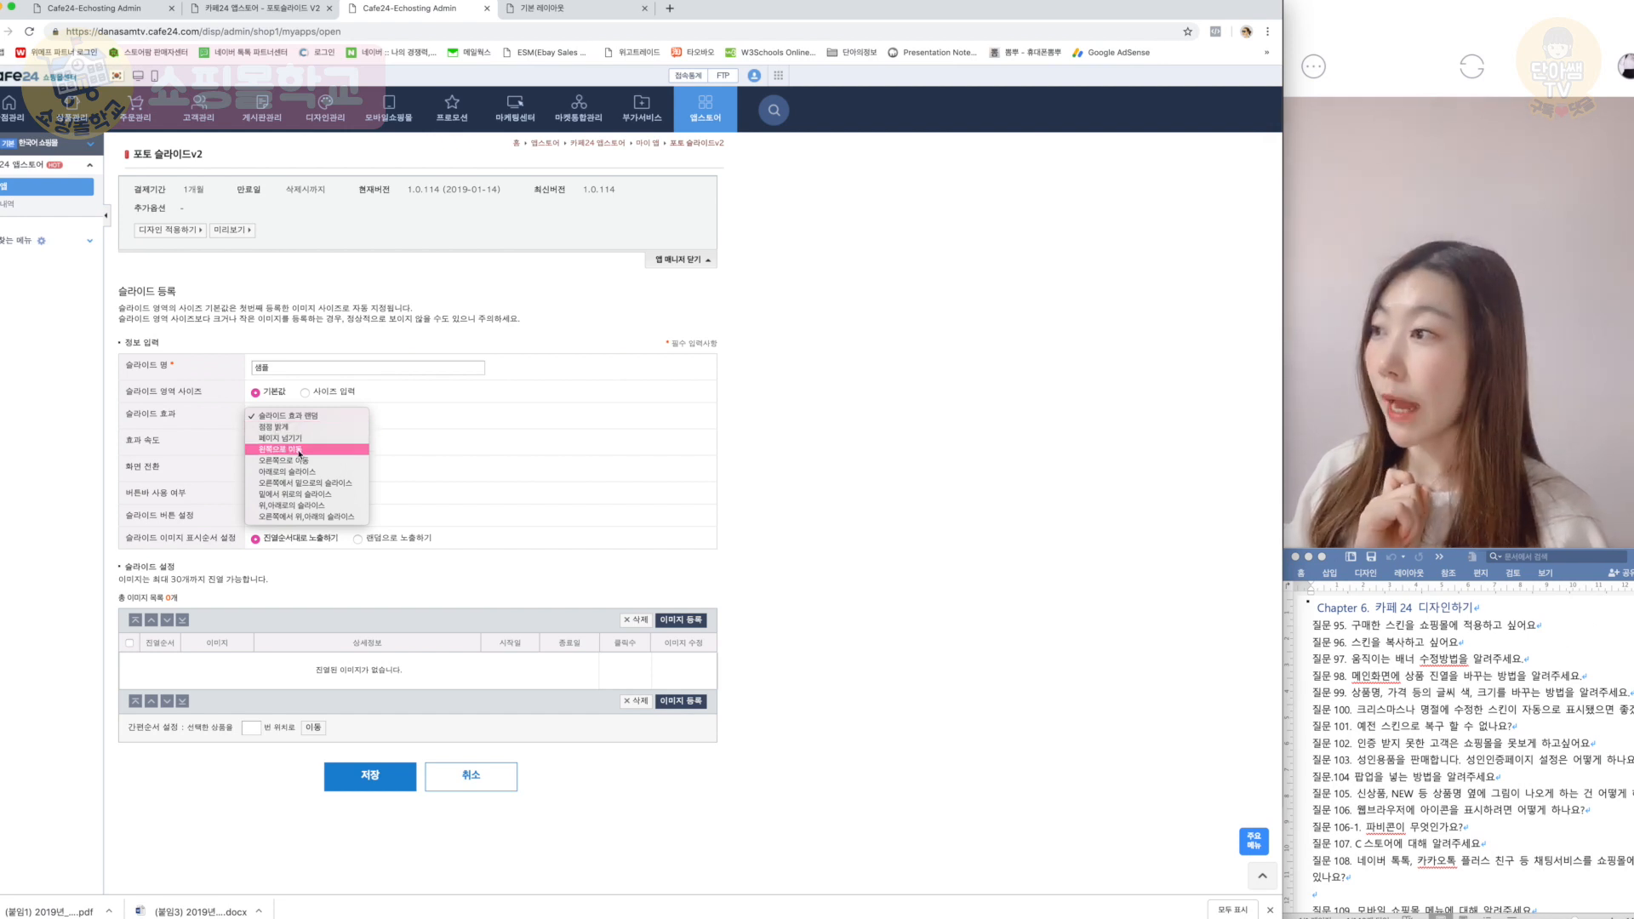
click(299, 451)
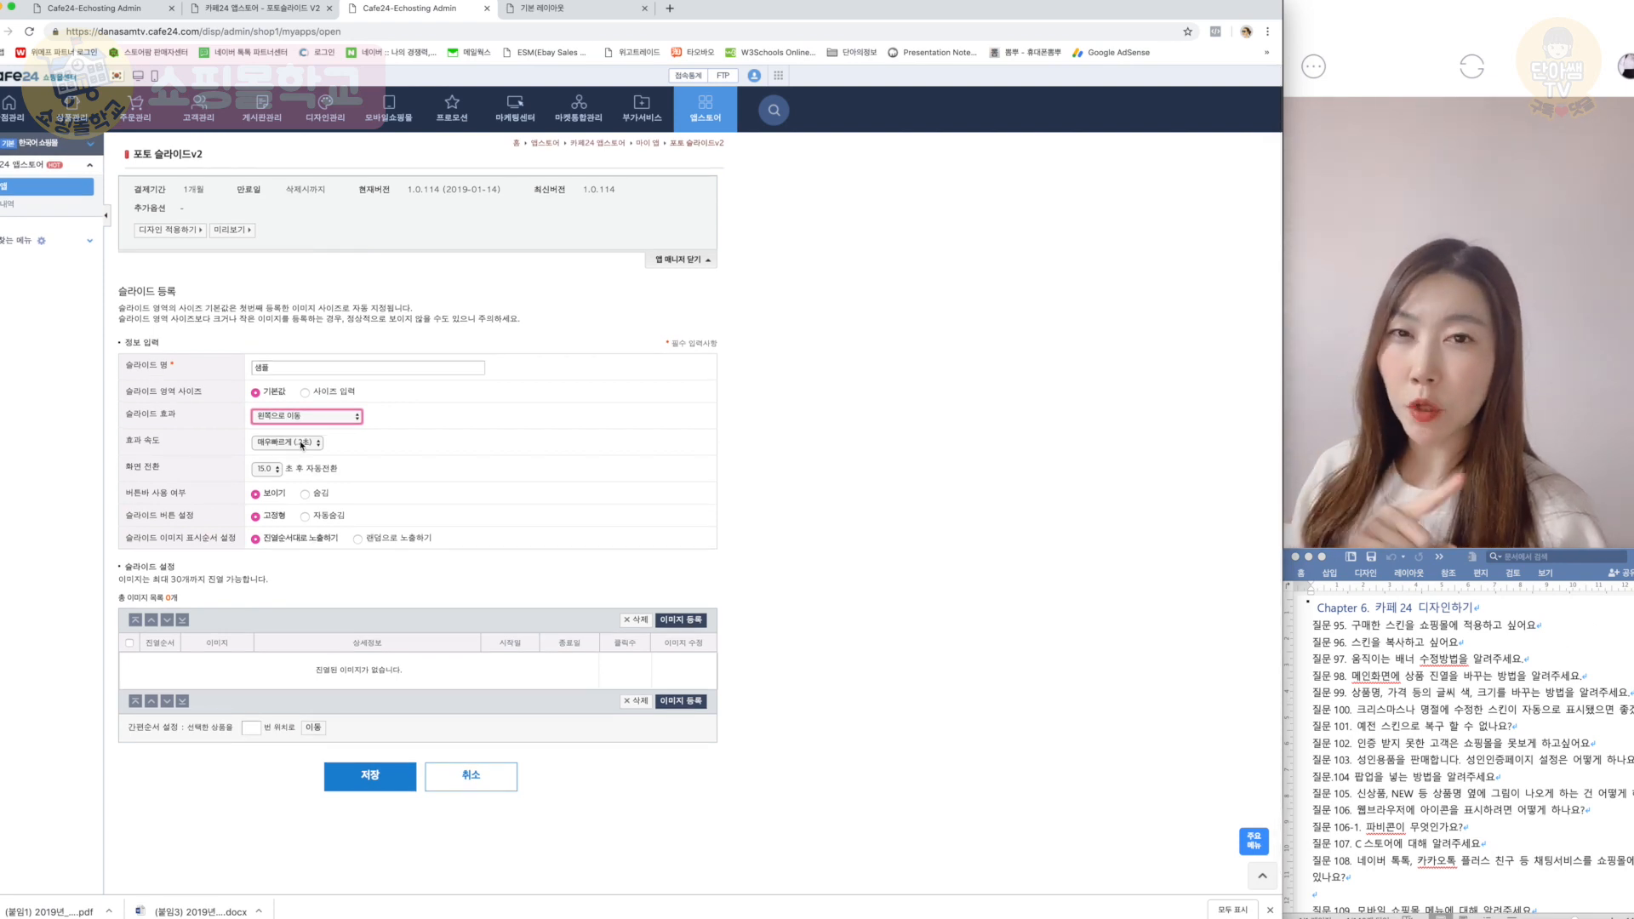
click(301, 444)
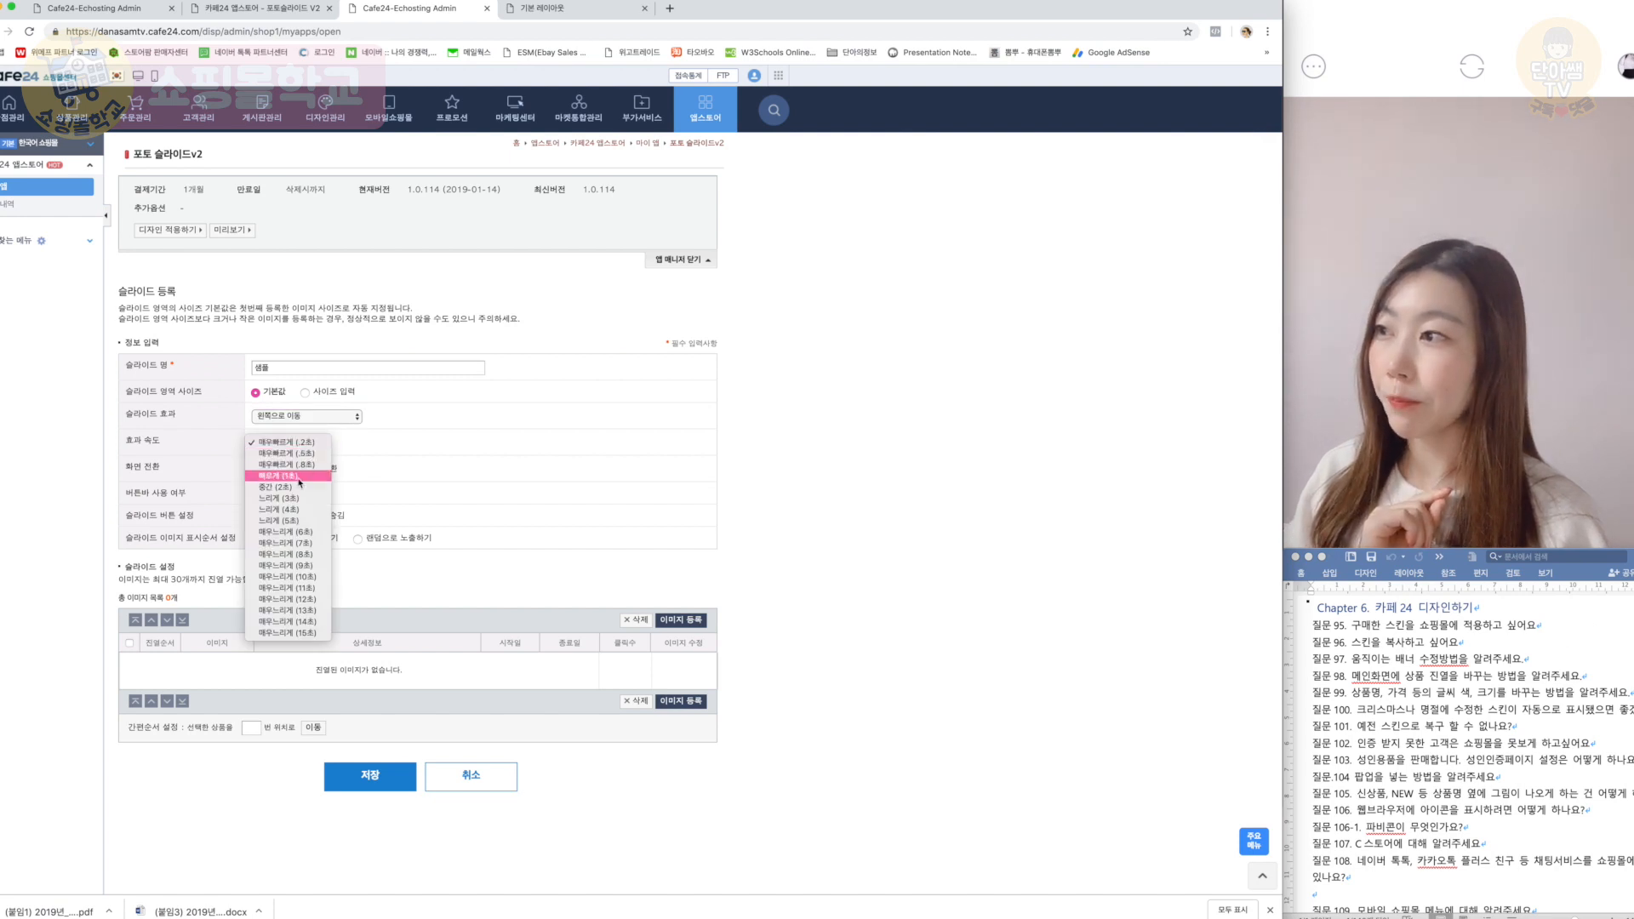
click(298, 476)
scroll(299, 481, down, 1)
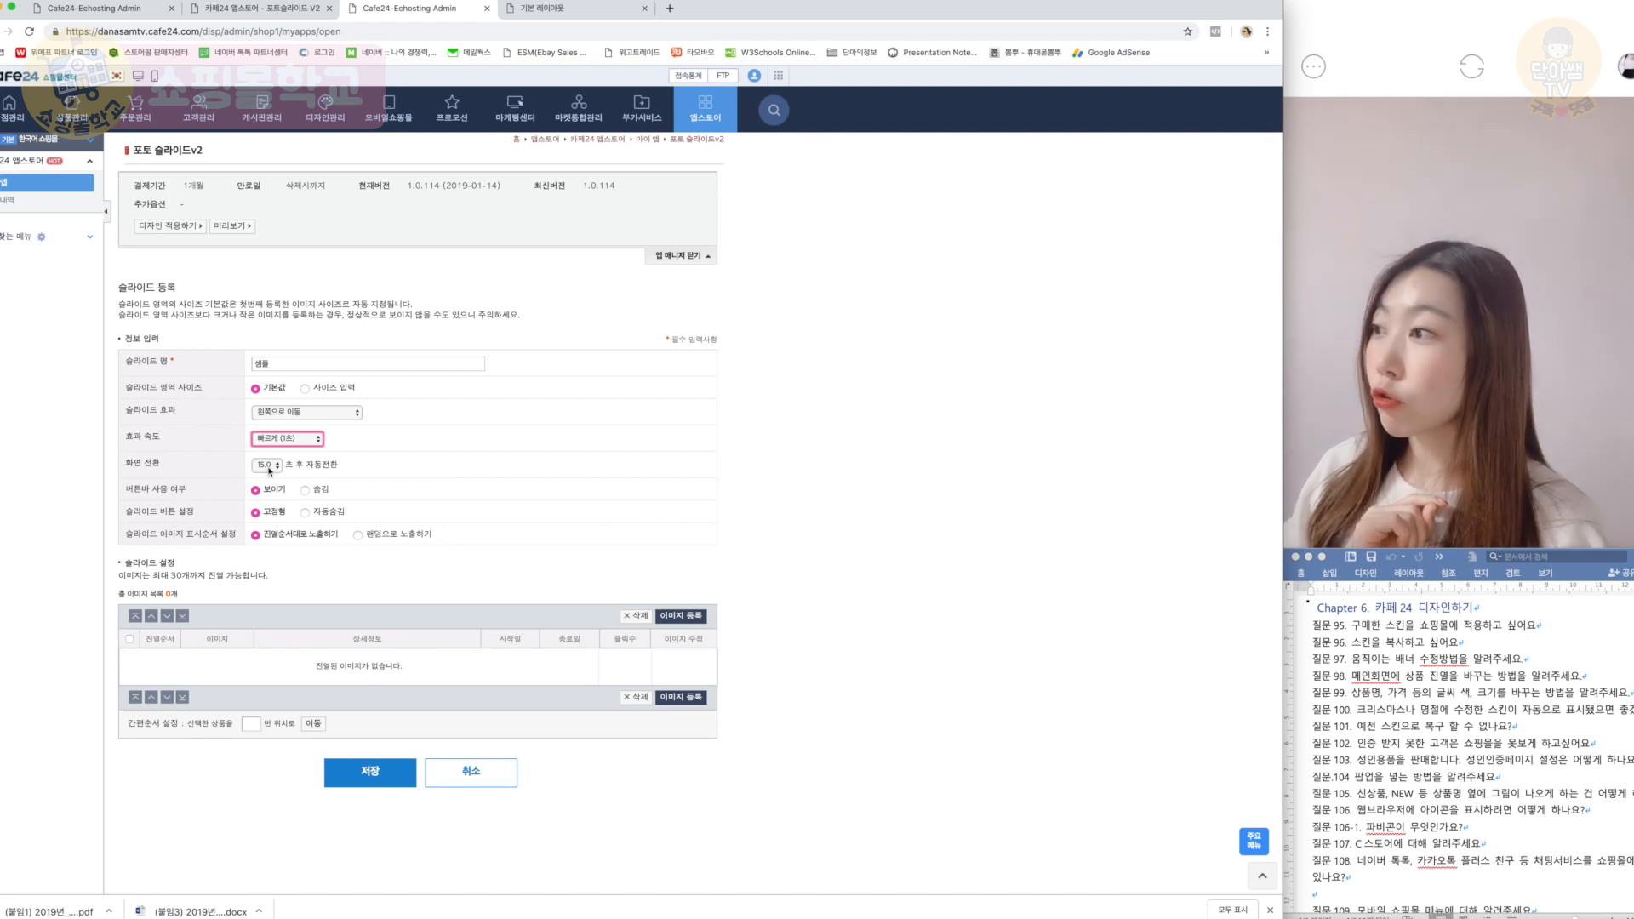
click(266, 467)
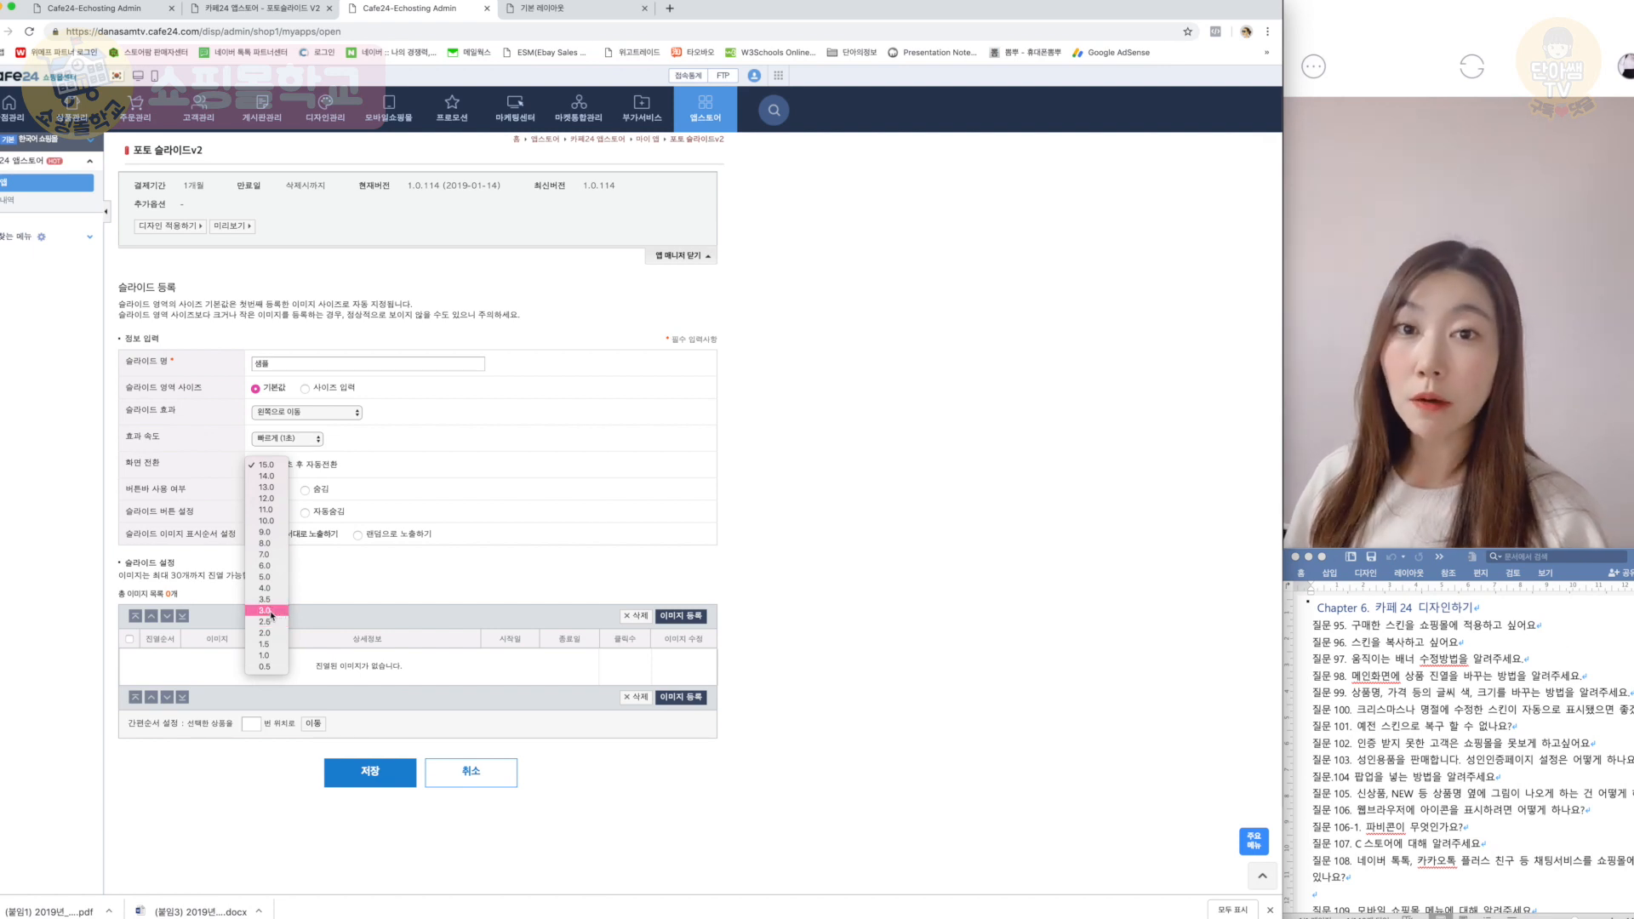
click(271, 611)
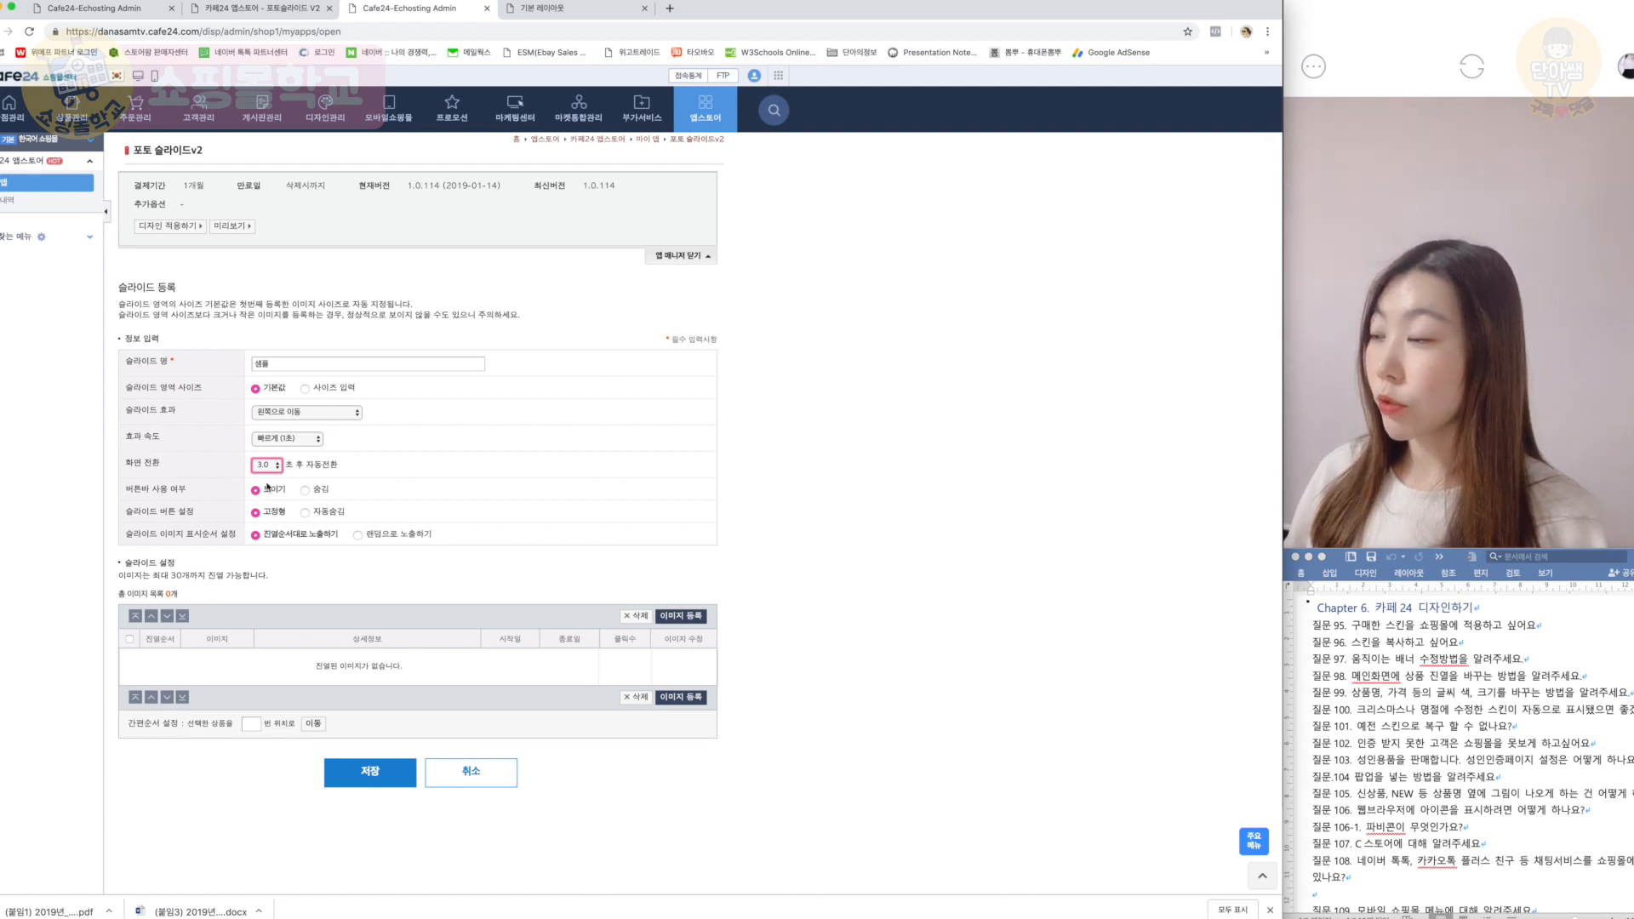
Step: Start registering a slide image and attach sample1.jpg from the img folder inside 0801 in 다운로드
scroll(280, 513, down, 1)
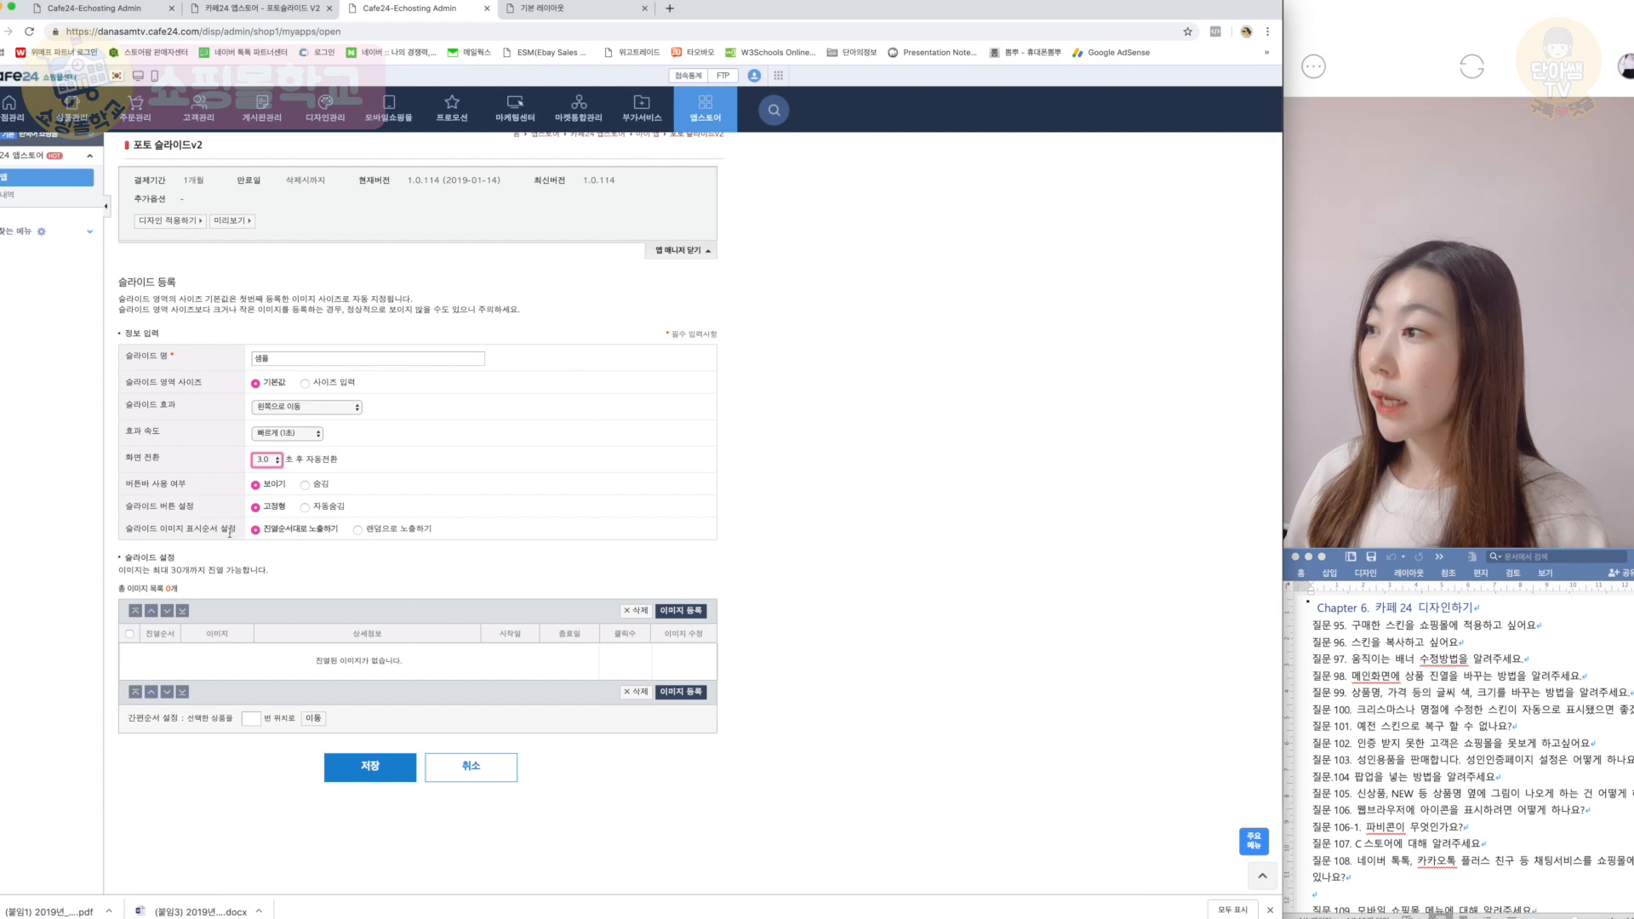
scroll(197, 531, down, 1)
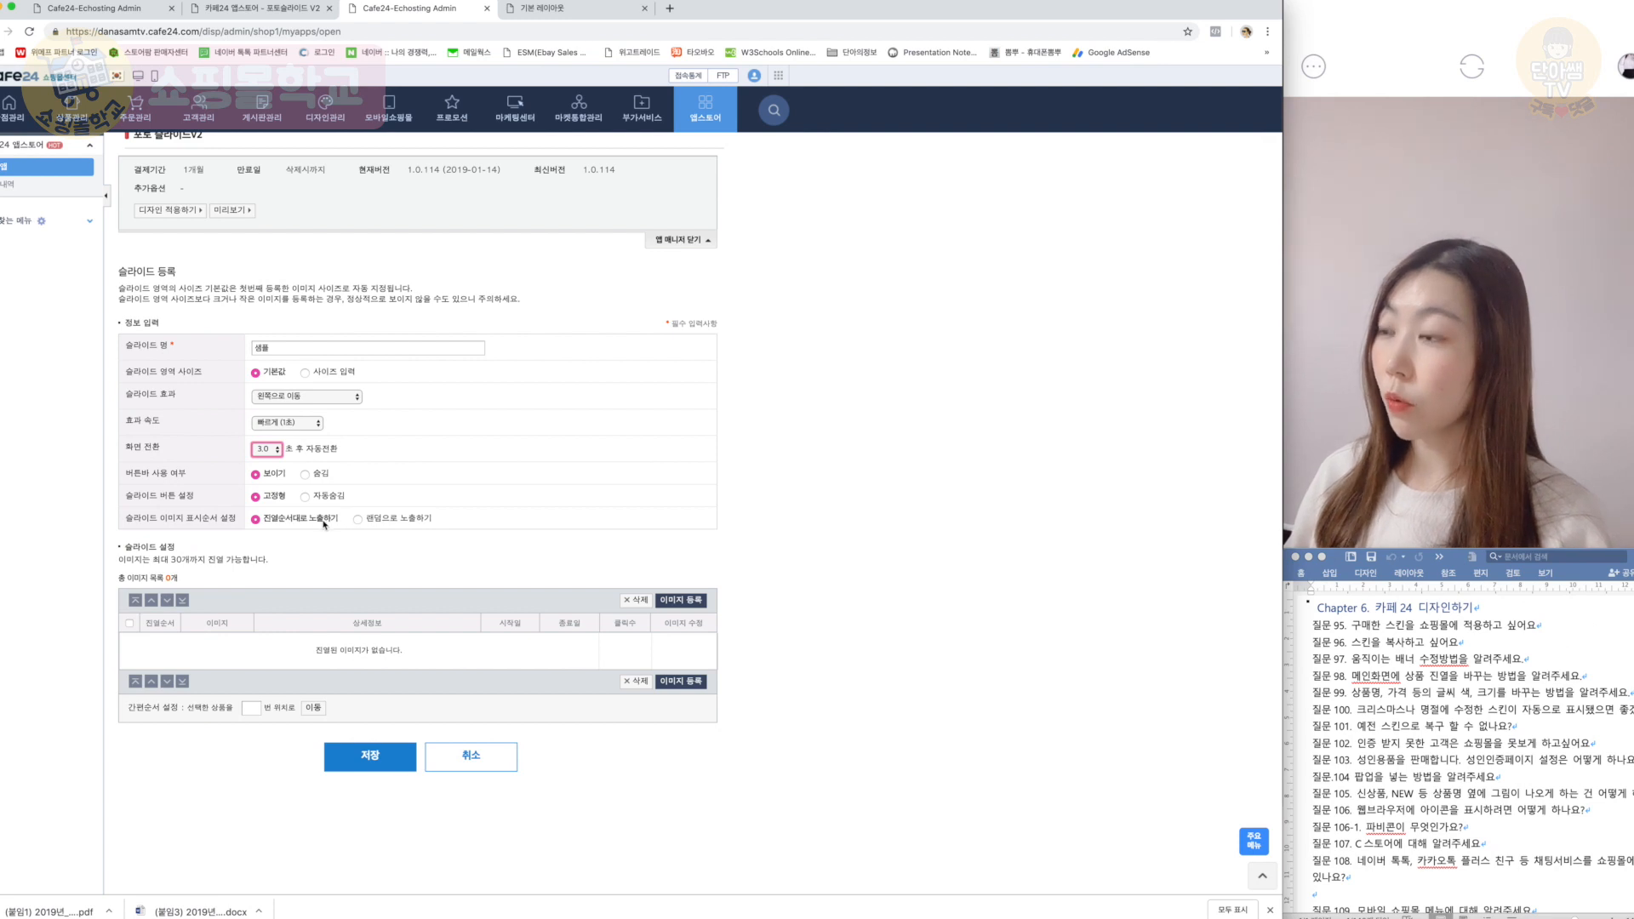
click(685, 600)
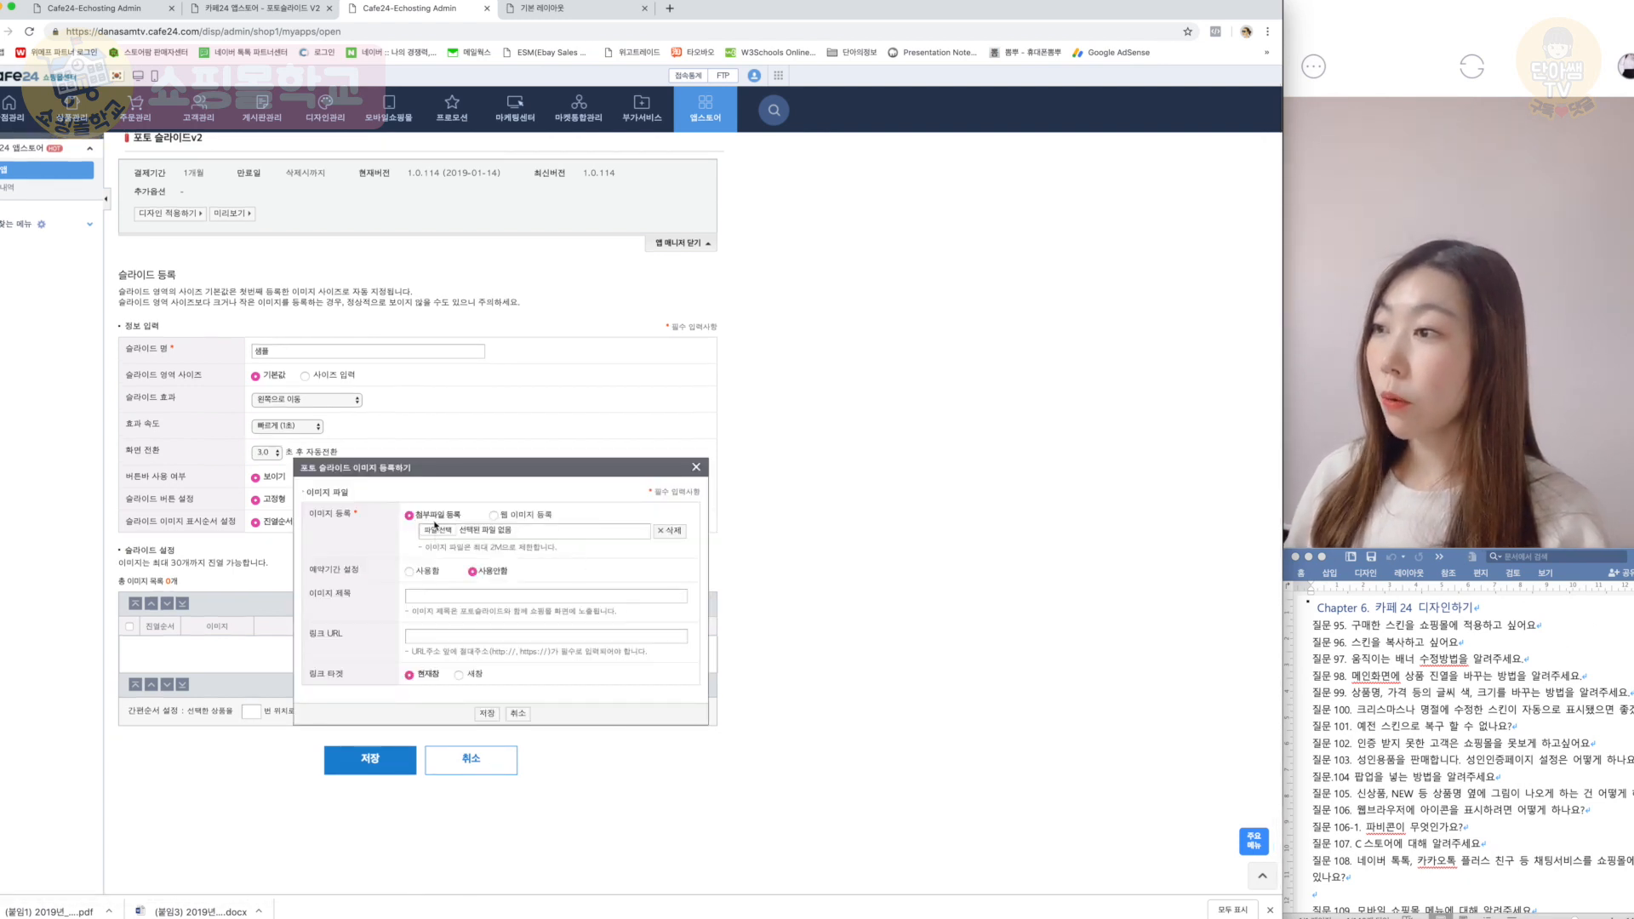
click(439, 530)
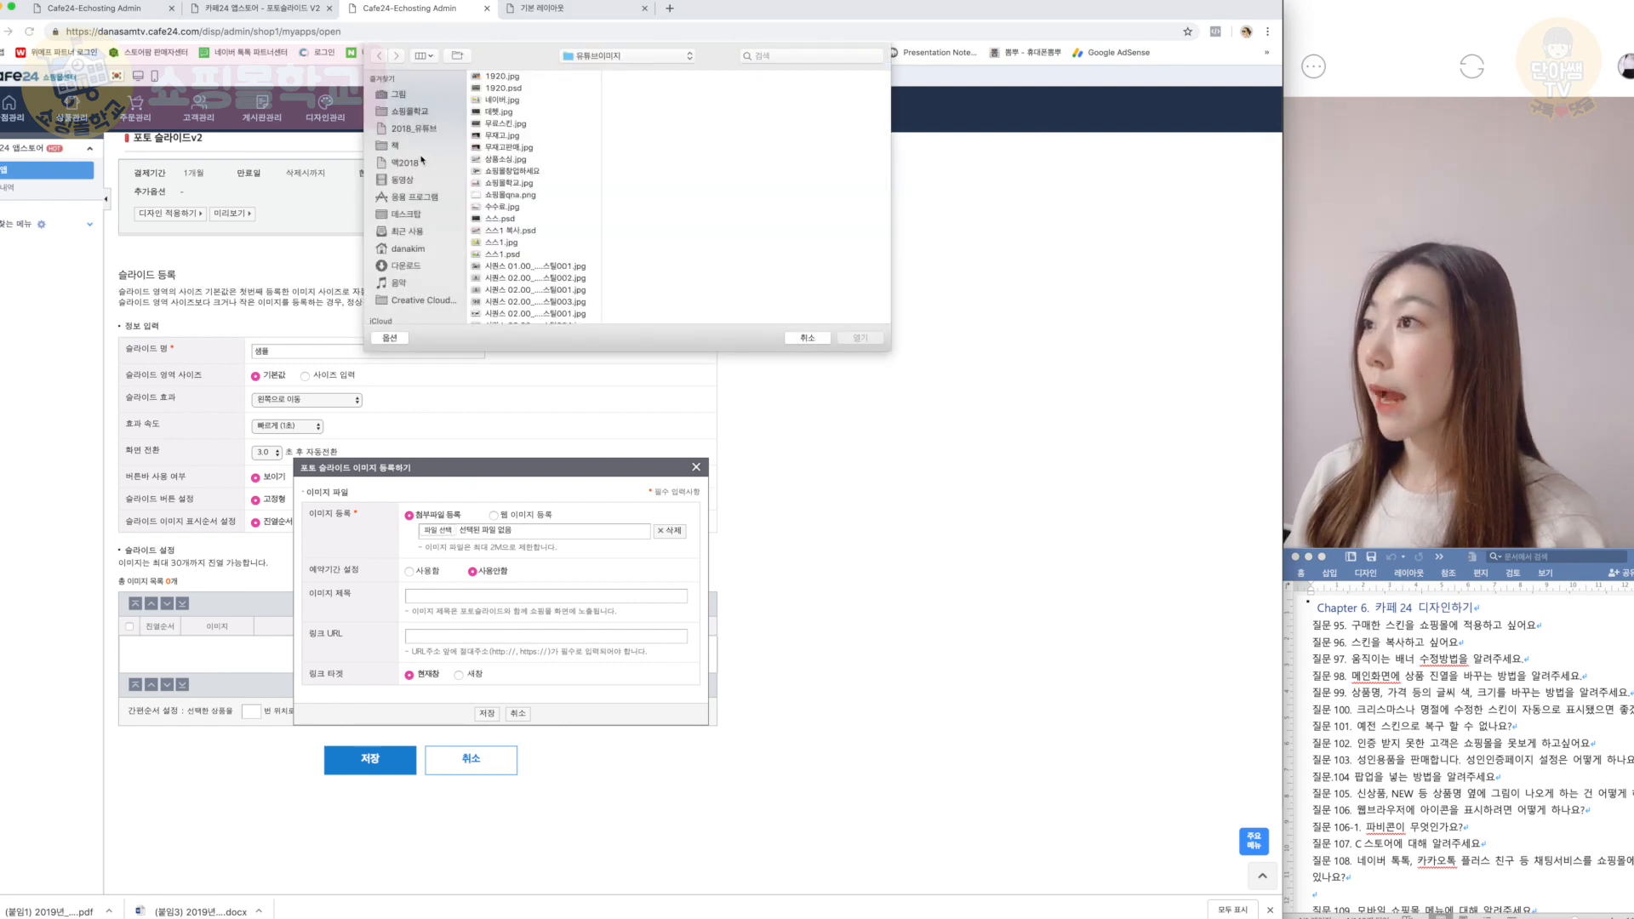
click(413, 215)
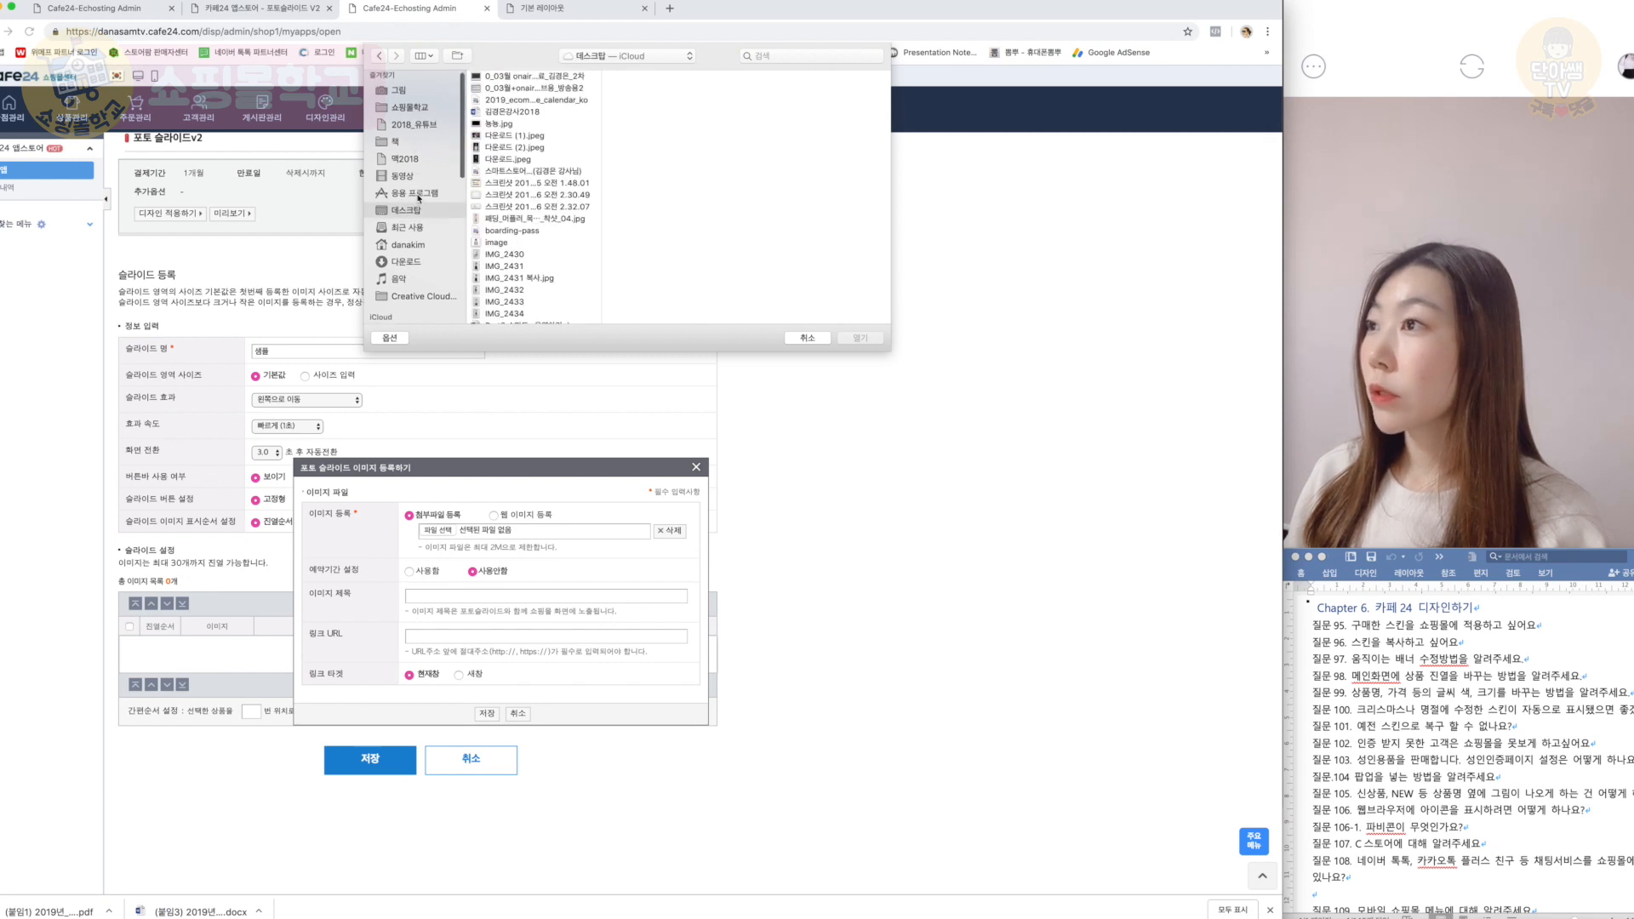
click(407, 260)
scroll(529, 203, down, 4)
scroll(512, 176, up, 4)
click(501, 148)
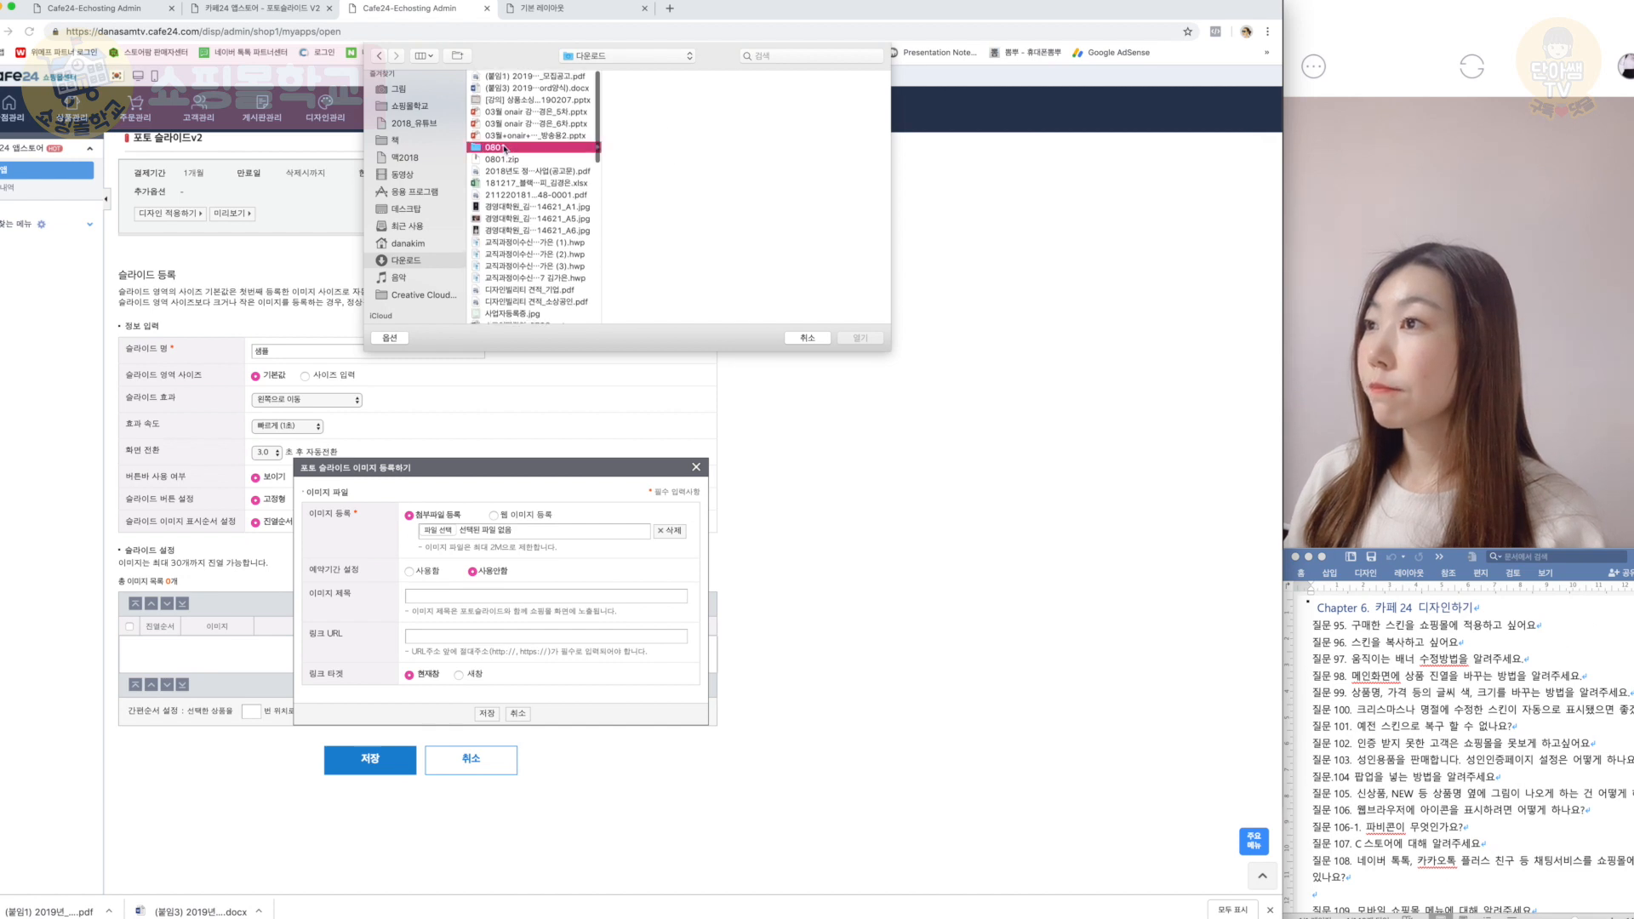
click(657, 101)
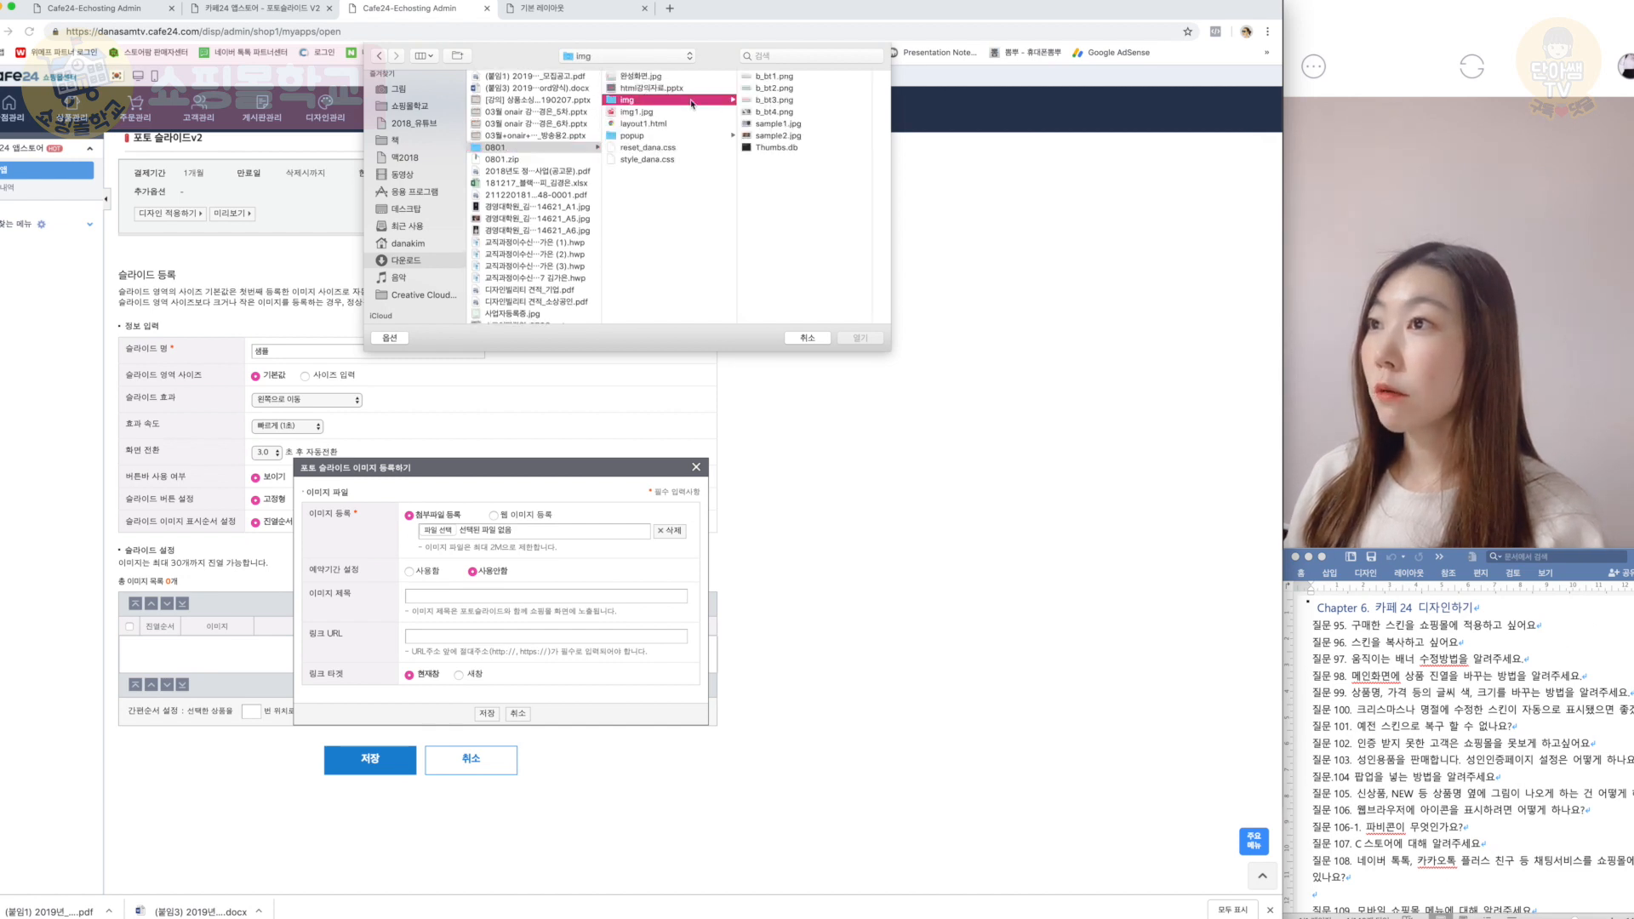
click(776, 125)
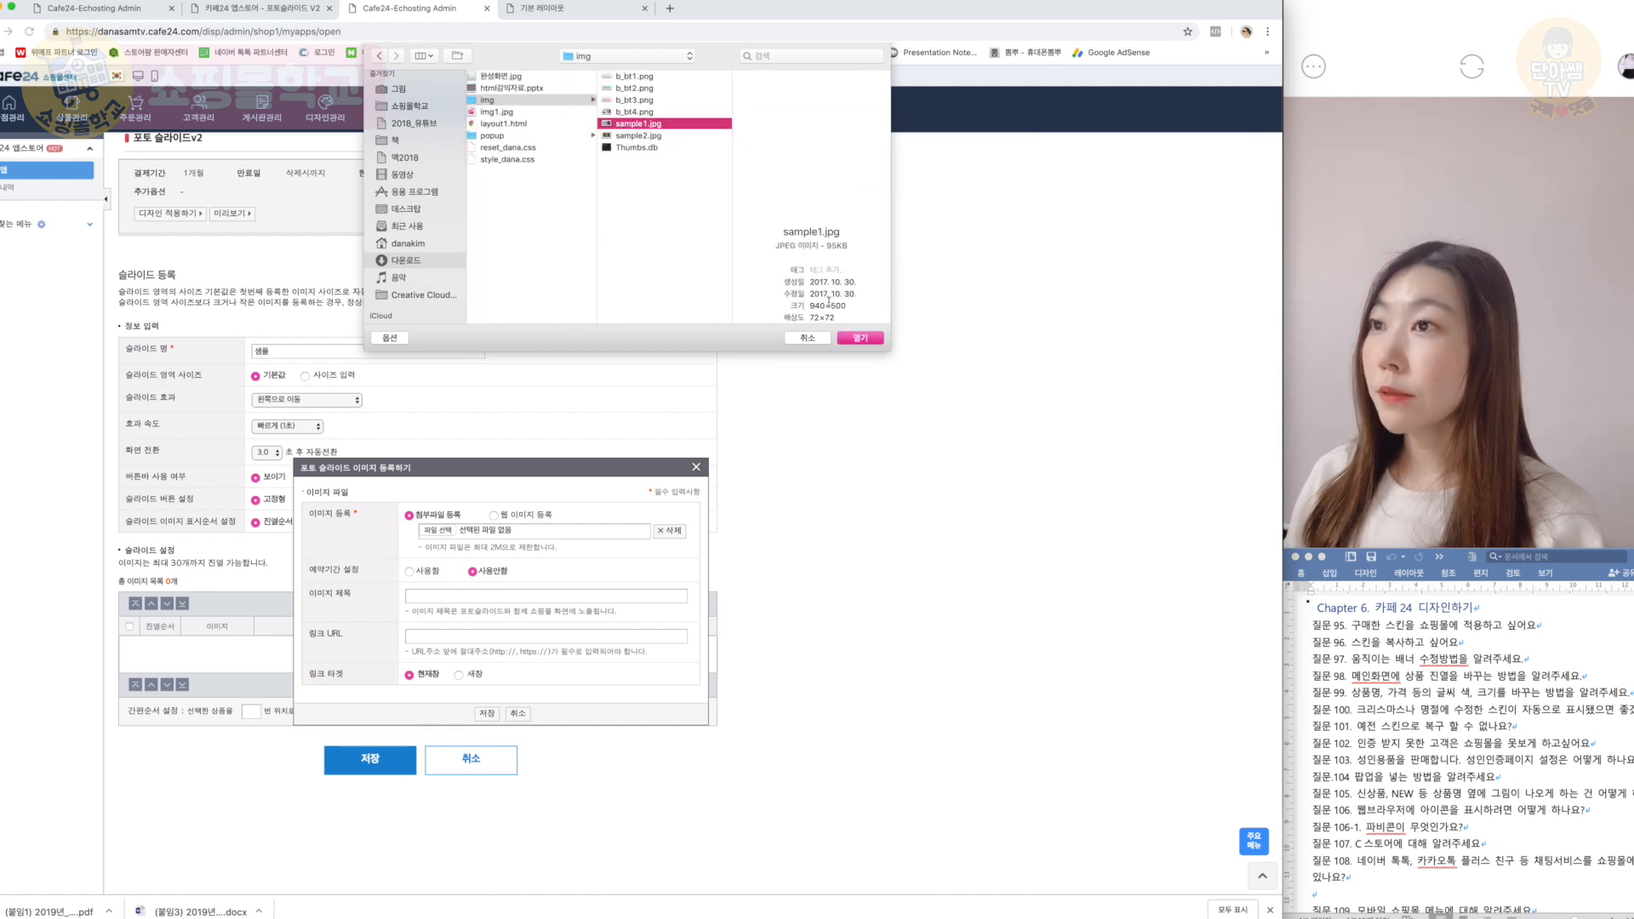
click(860, 338)
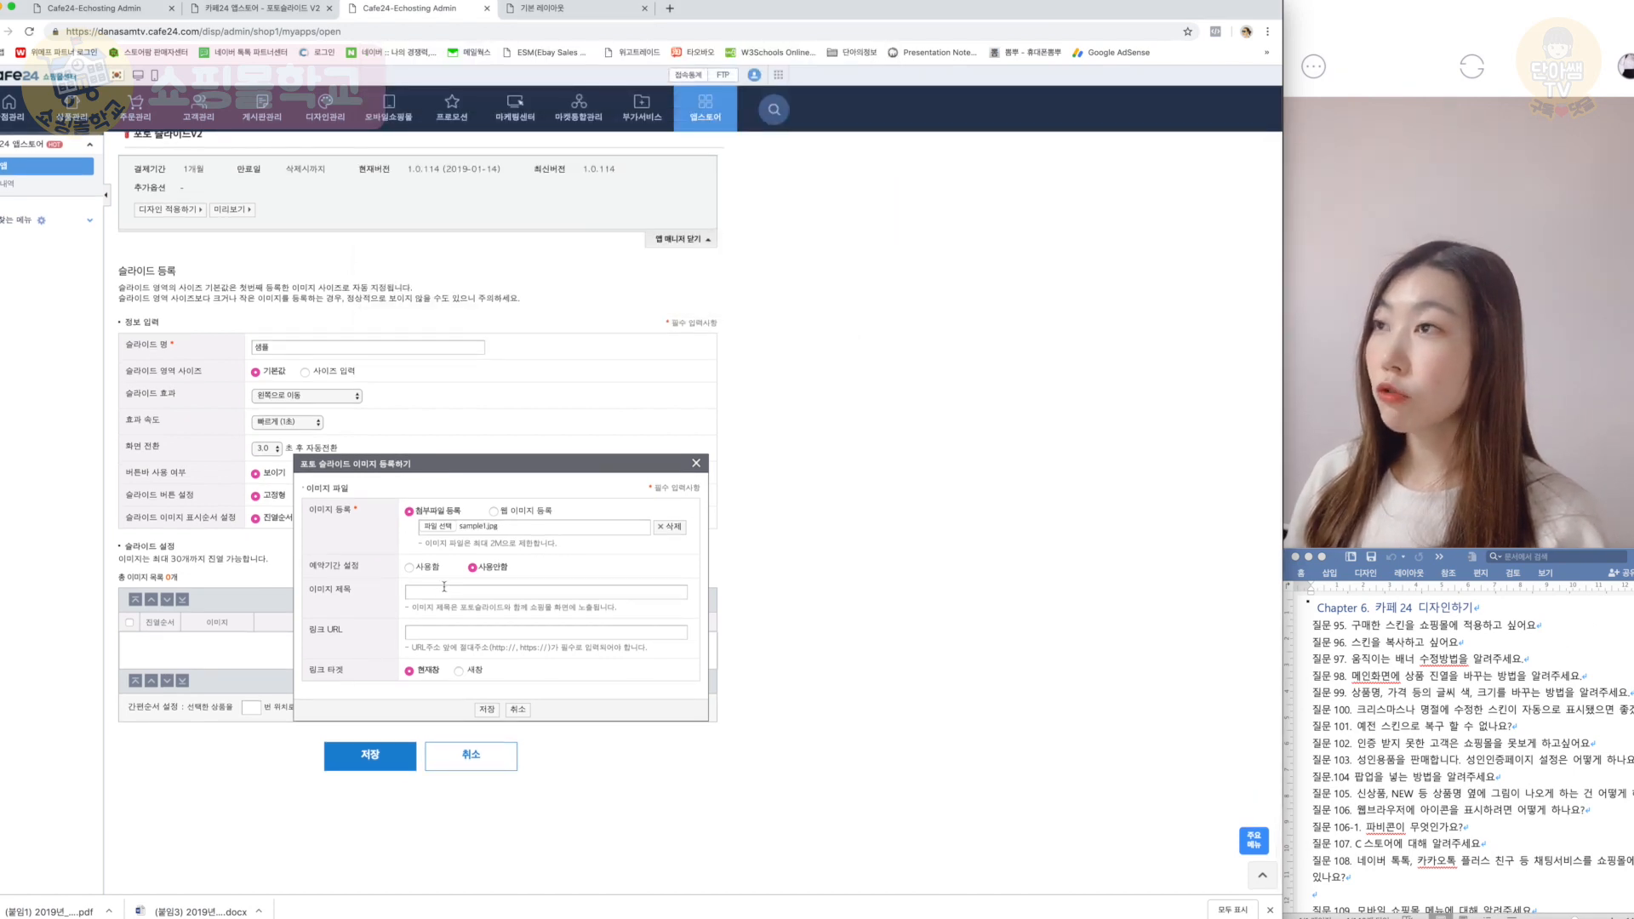
Step: Check where the image title shows on the storefront's main slide, and return to the slide image registration form
click(578, 11)
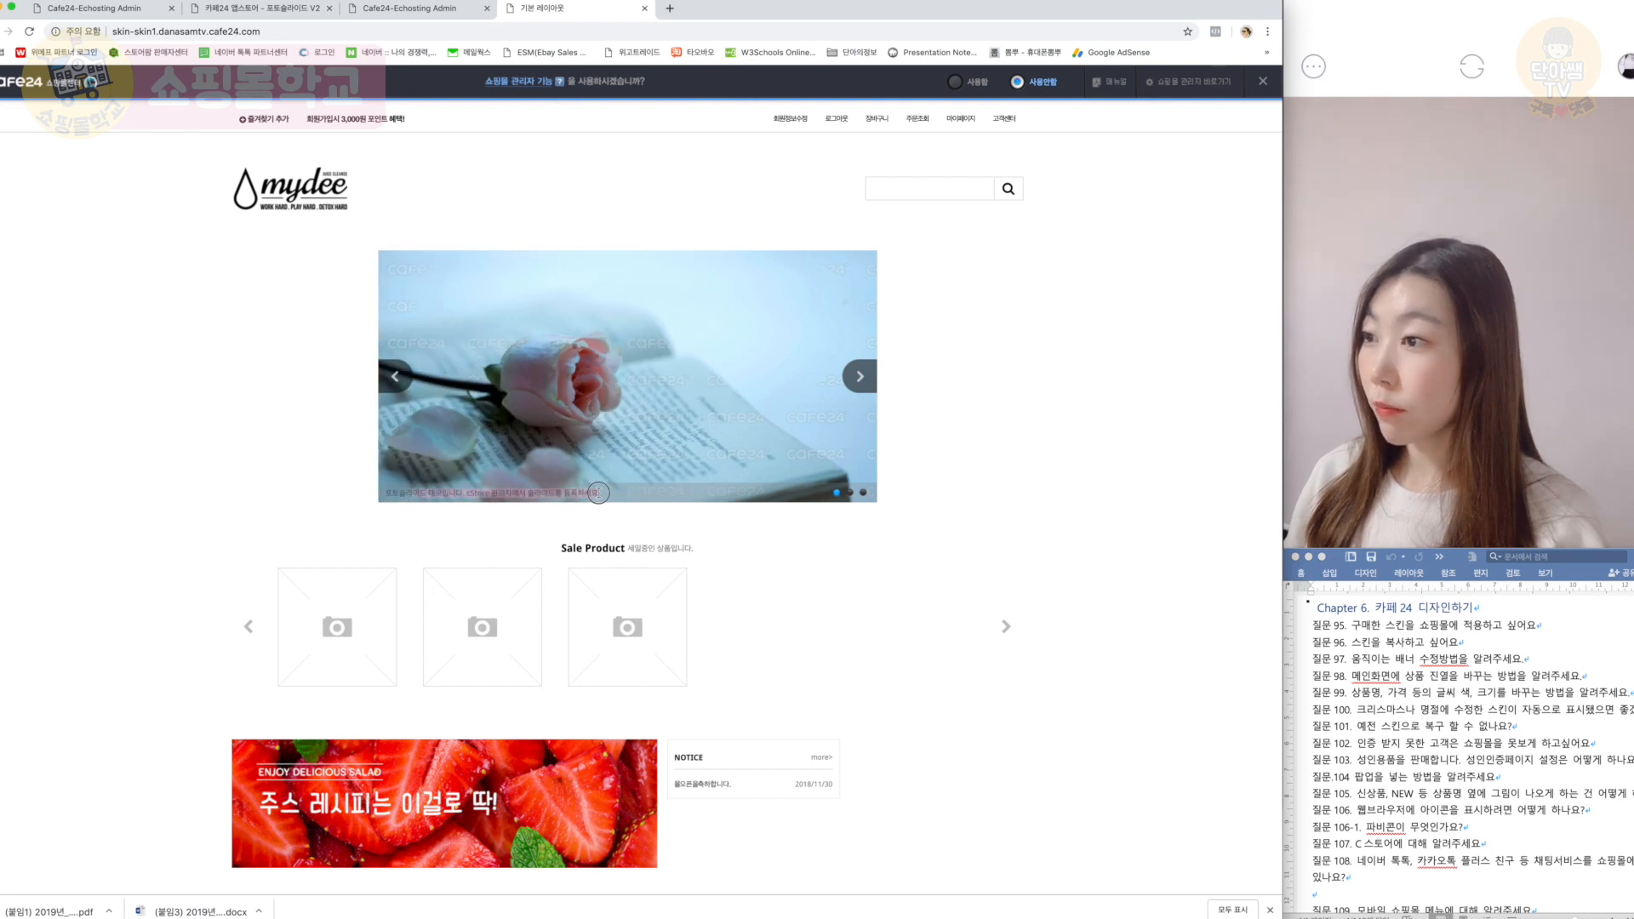
click(372, 14)
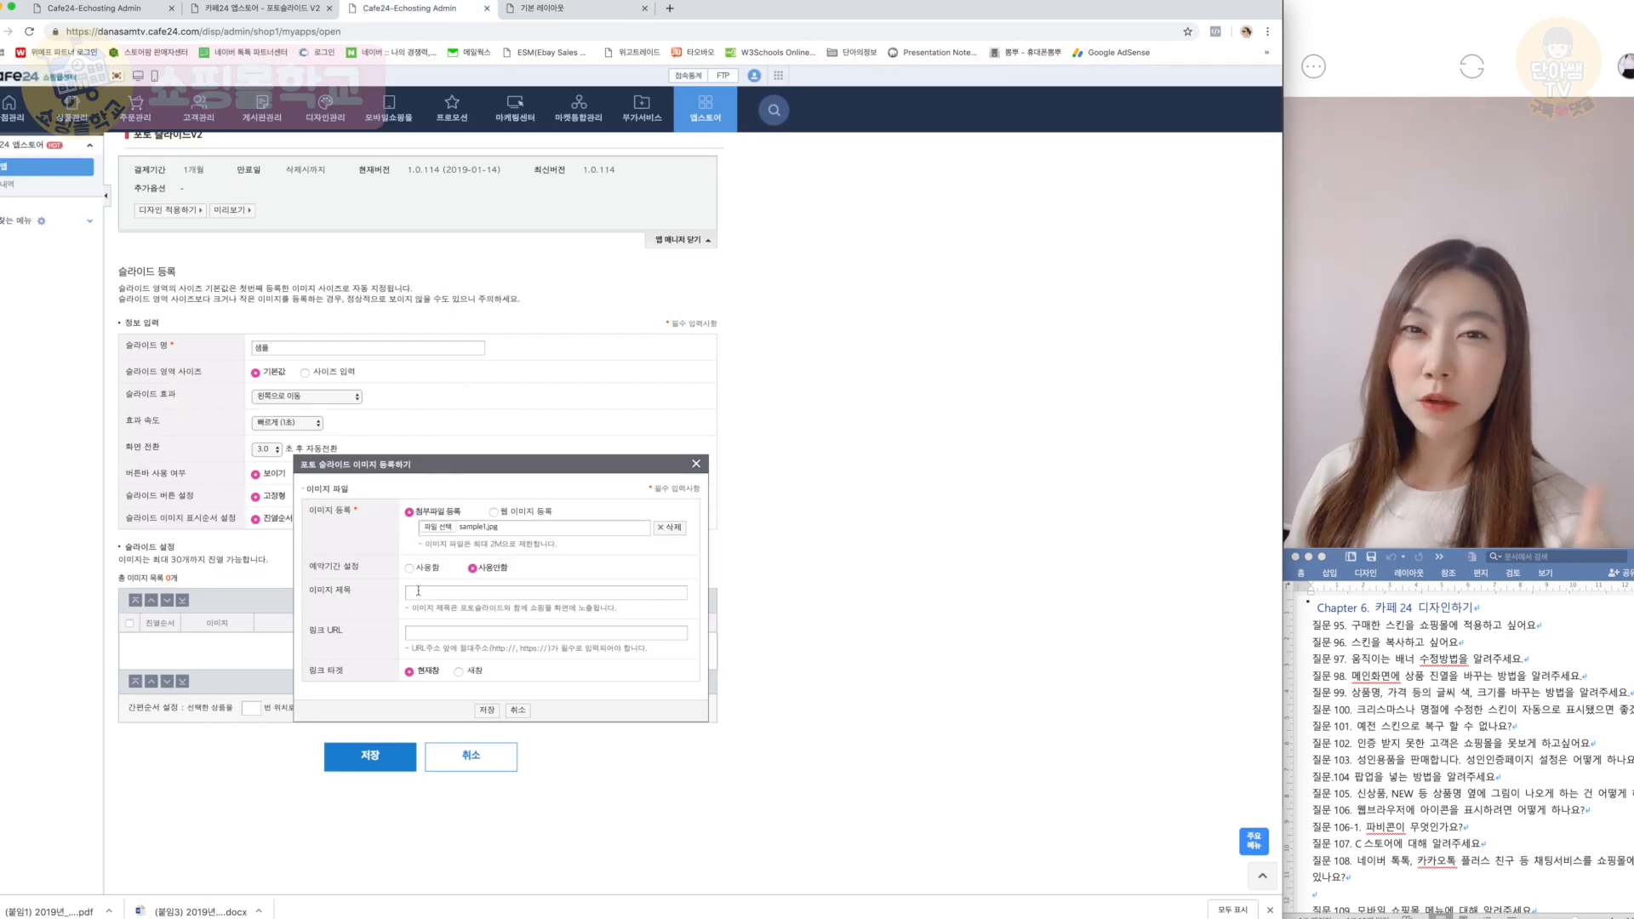
scroll(400, 600, up, 1)
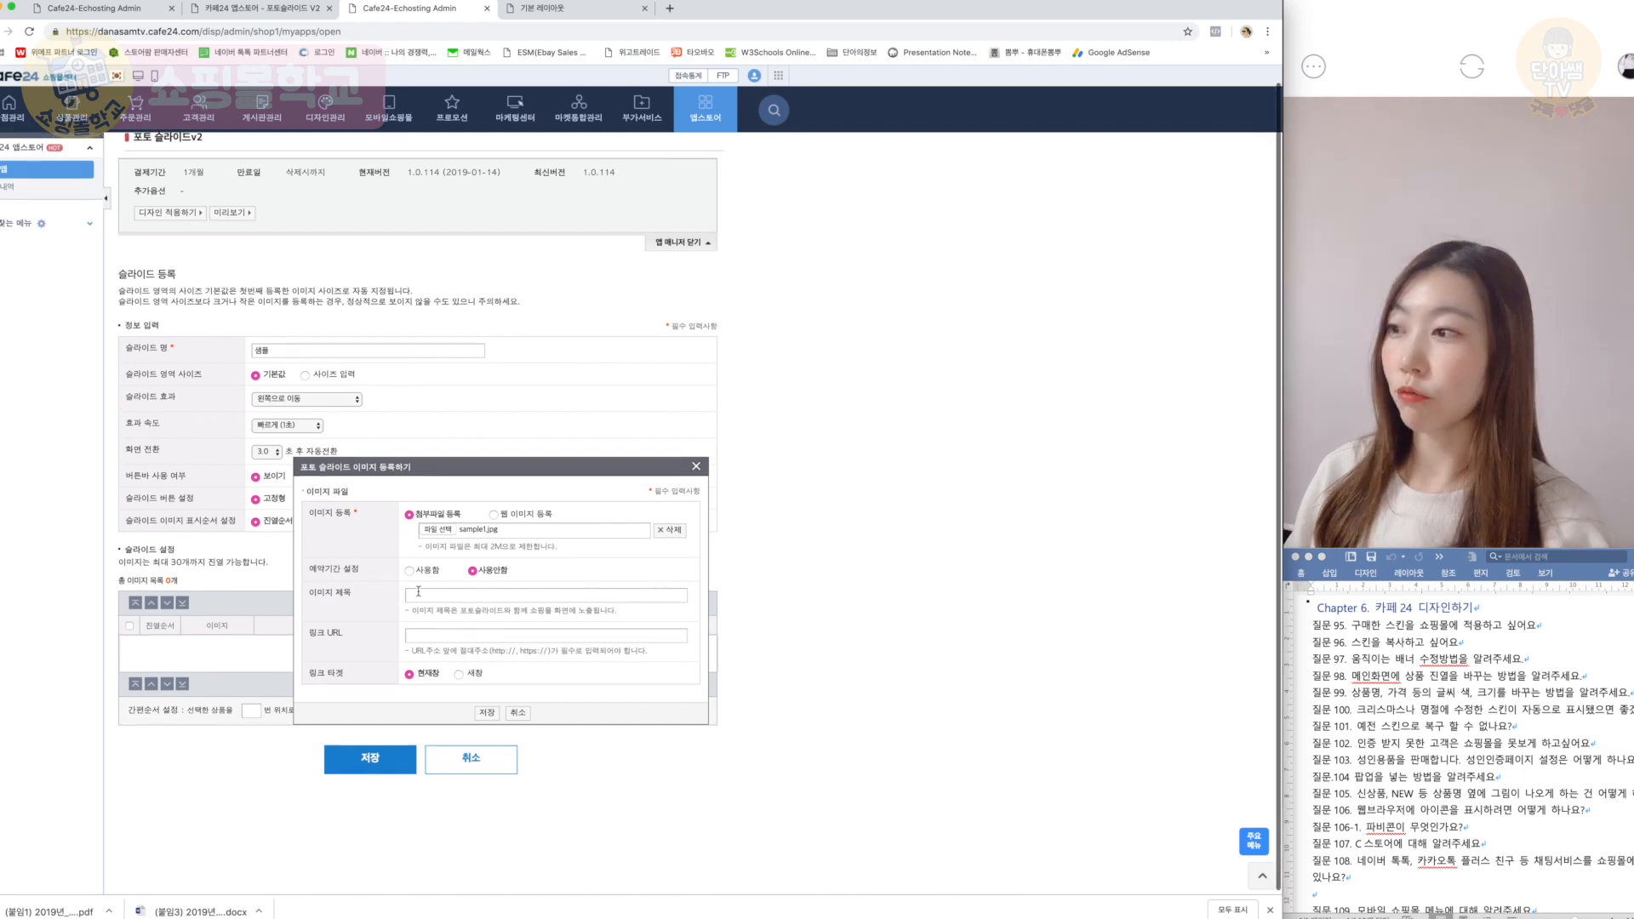
scroll(333, 637, down, 1)
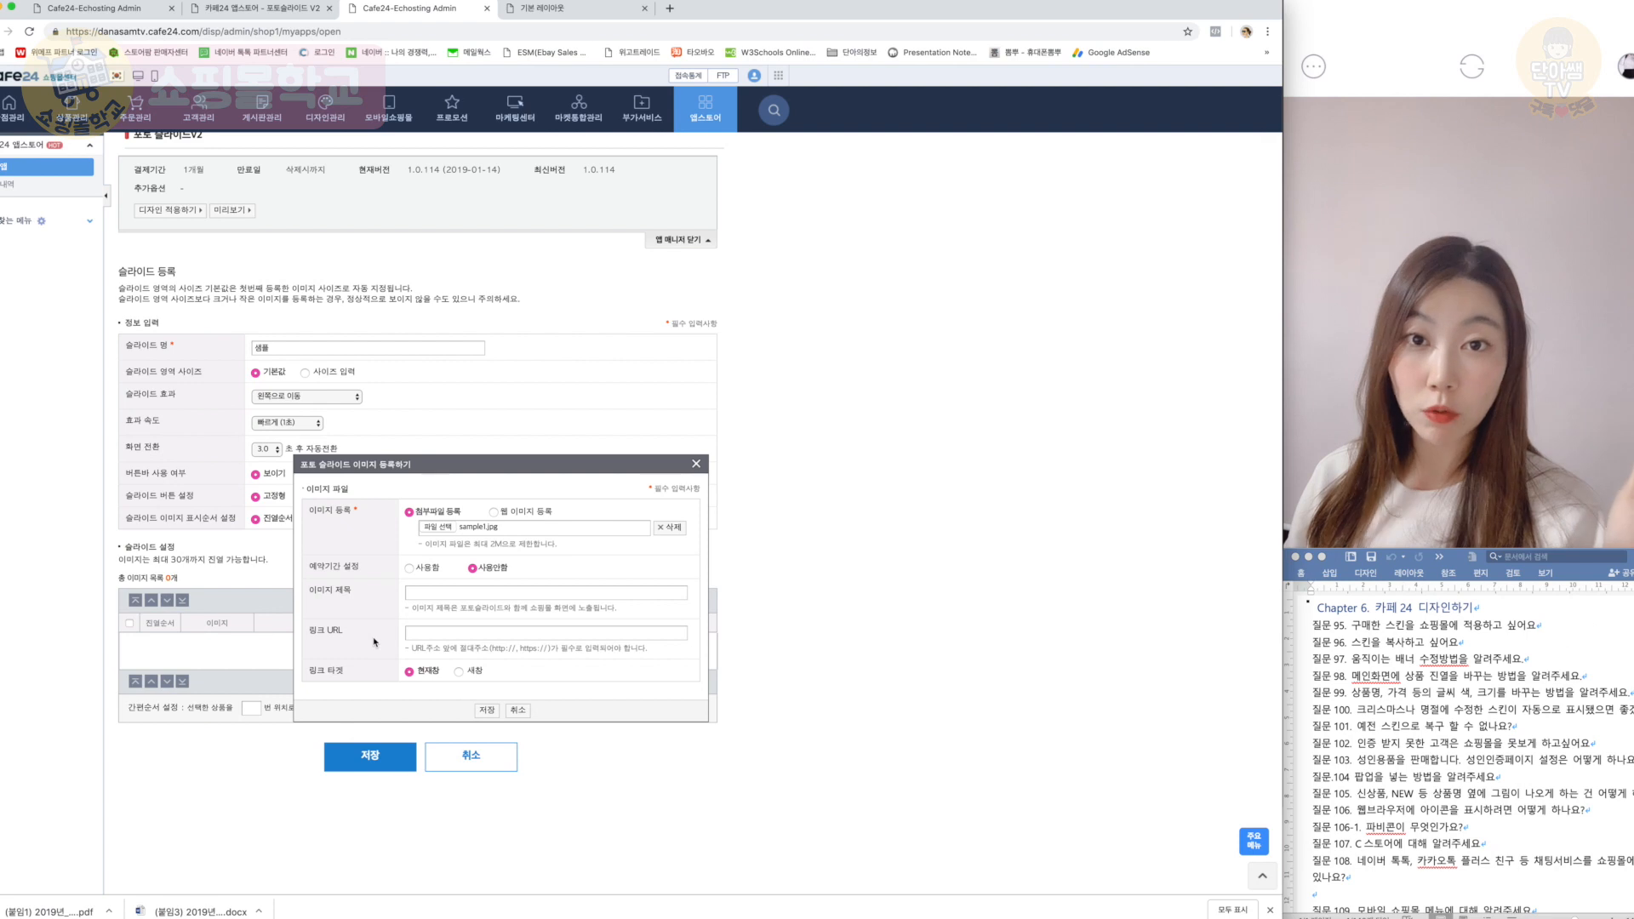
Step: Copy the page address of the second Sale Product item from the storefront and return to the slide image registration form
click(480, 631)
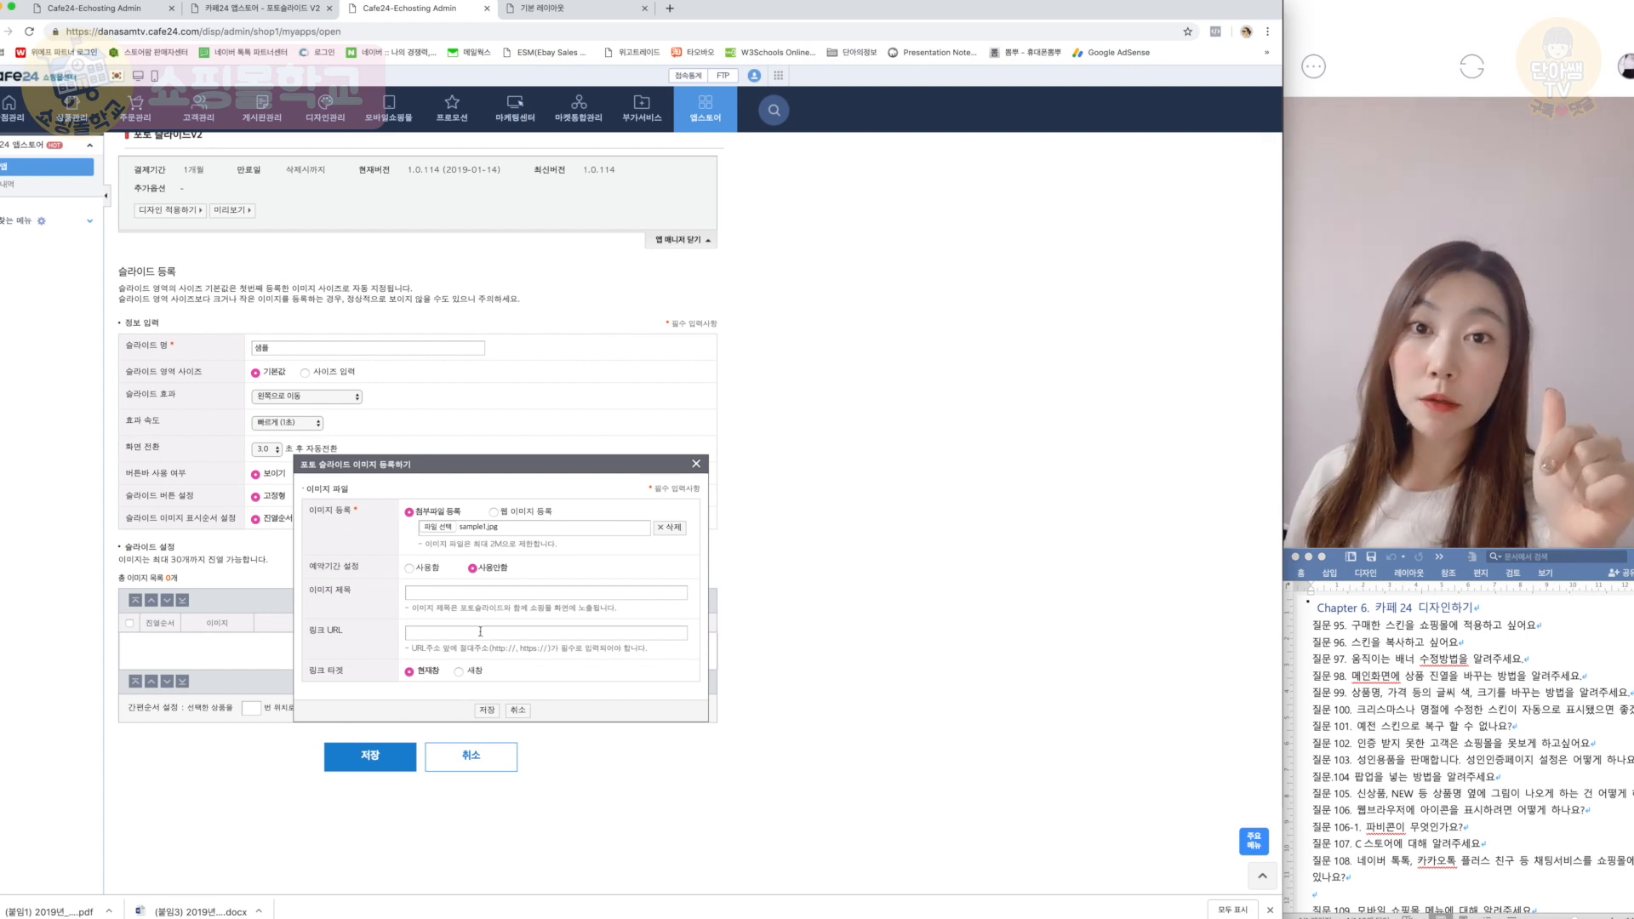
scroll(480, 630, down, 1)
click(577, 11)
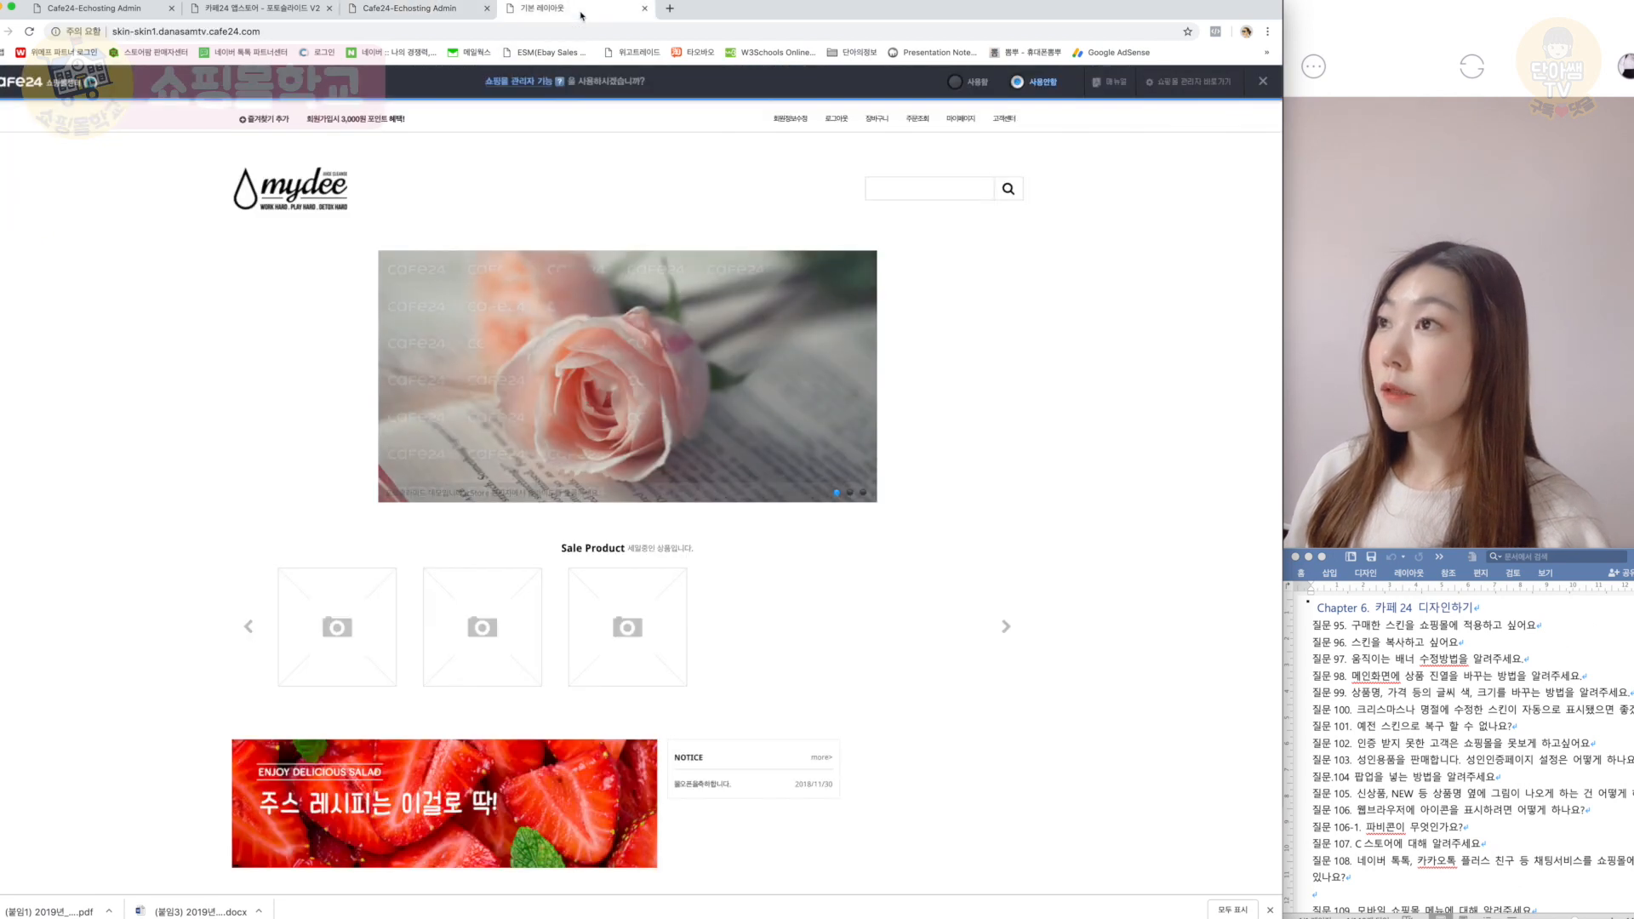
scroll(482, 630, down, 1)
click(466, 632)
click(339, 31)
right_click(339, 31)
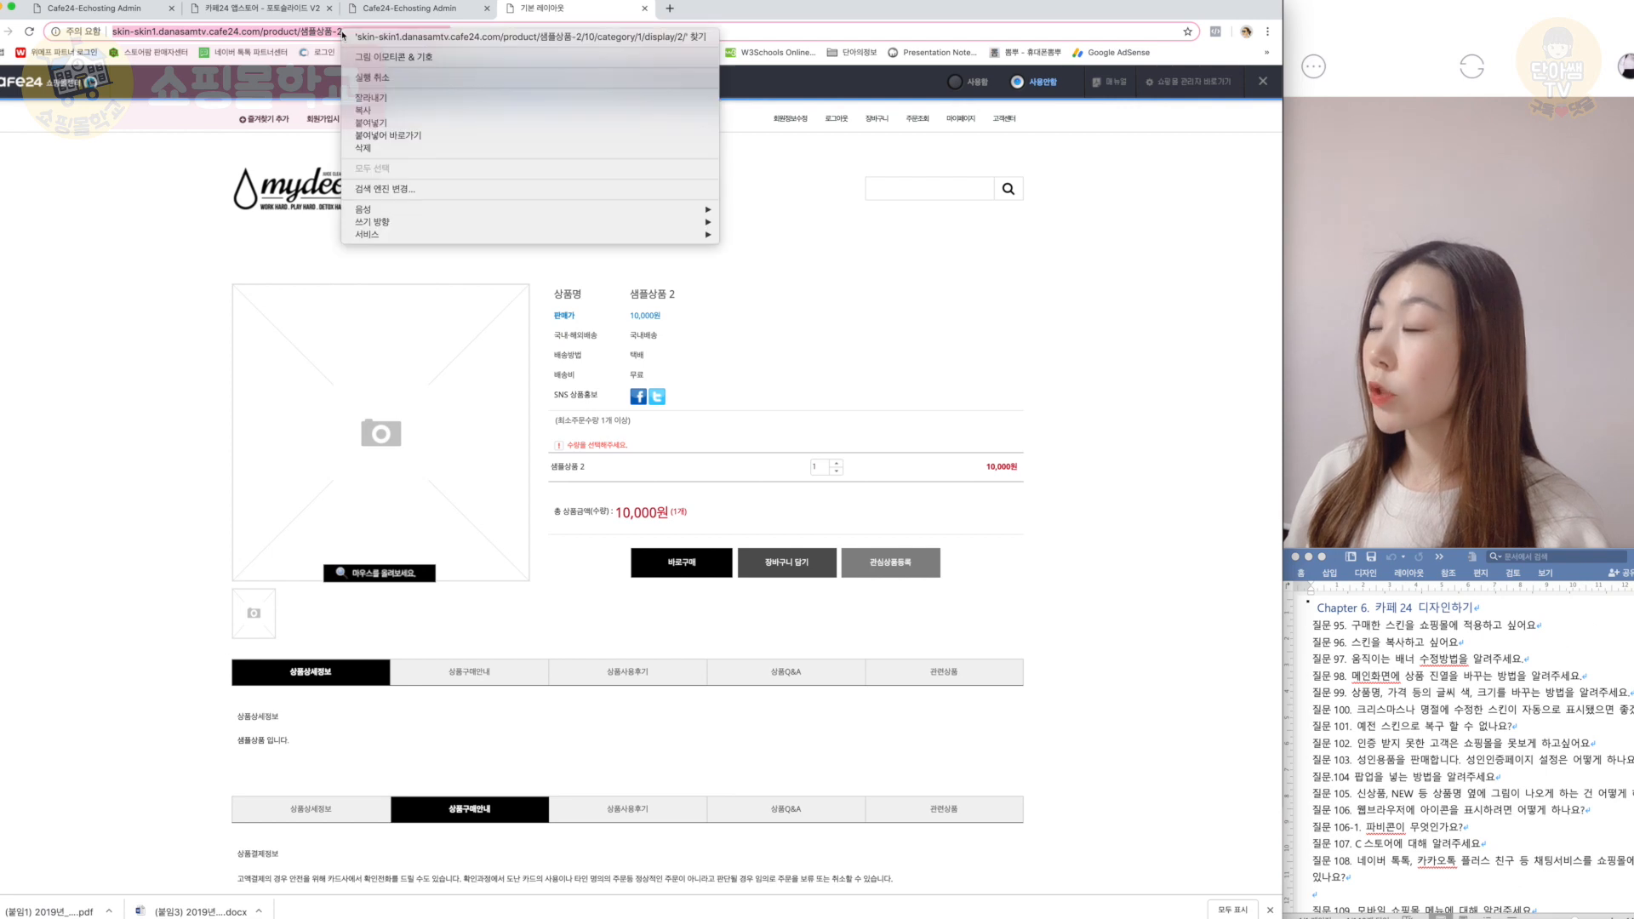
click(374, 115)
click(415, 10)
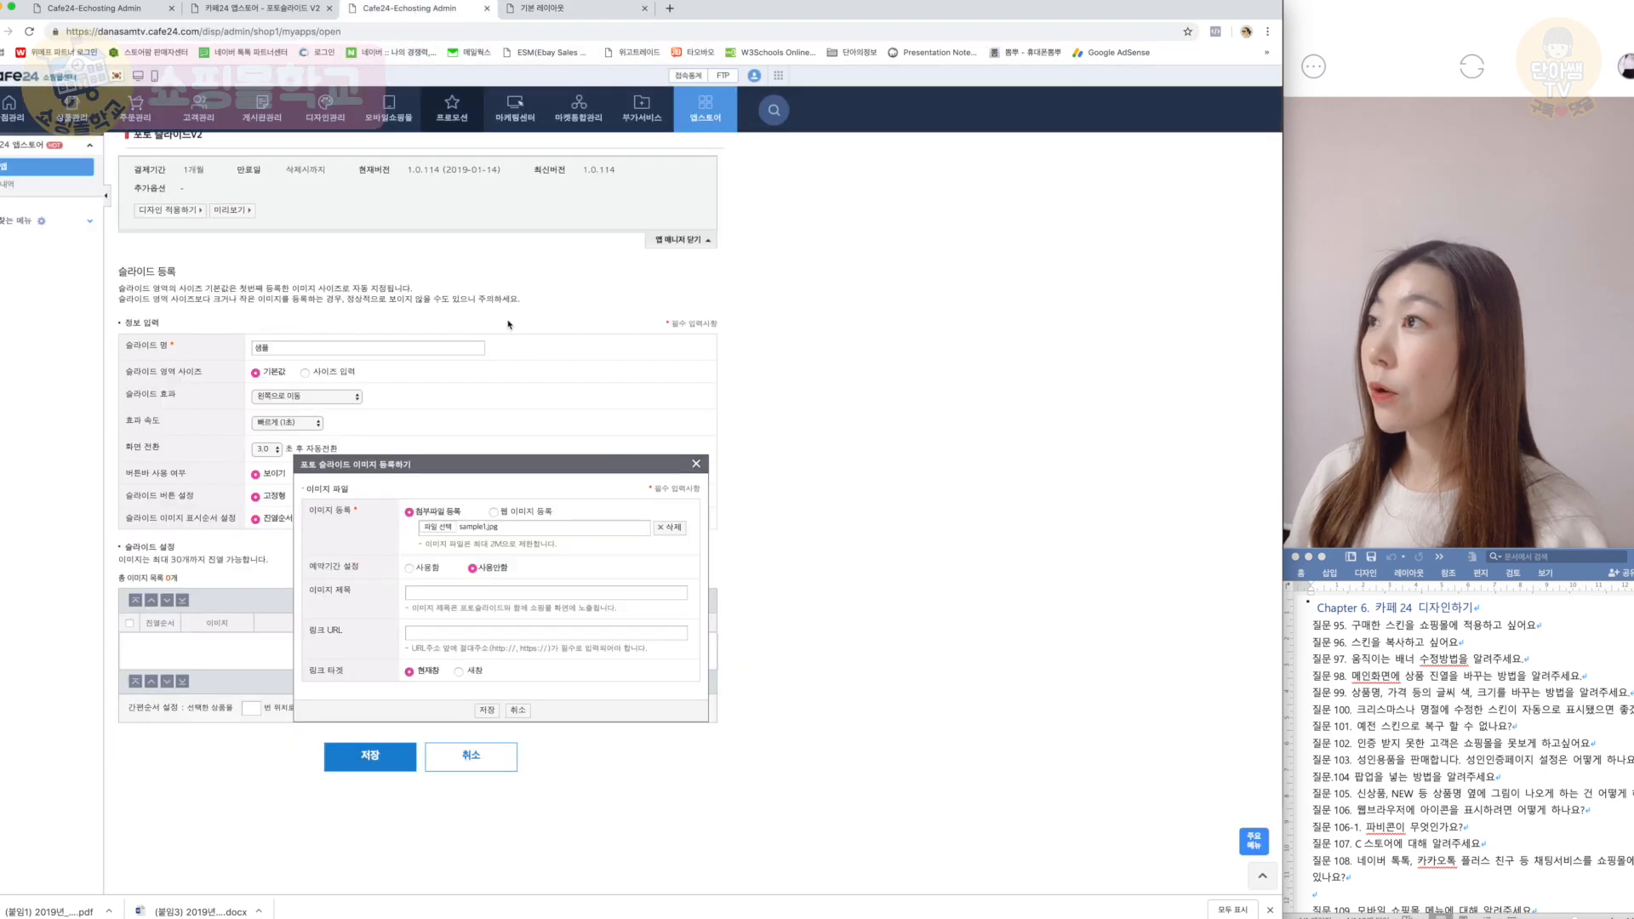
Step: Paste the copied product page address as the image's 링크 URL and save the slide image
click(432, 634)
right_click(433, 634)
click(482, 719)
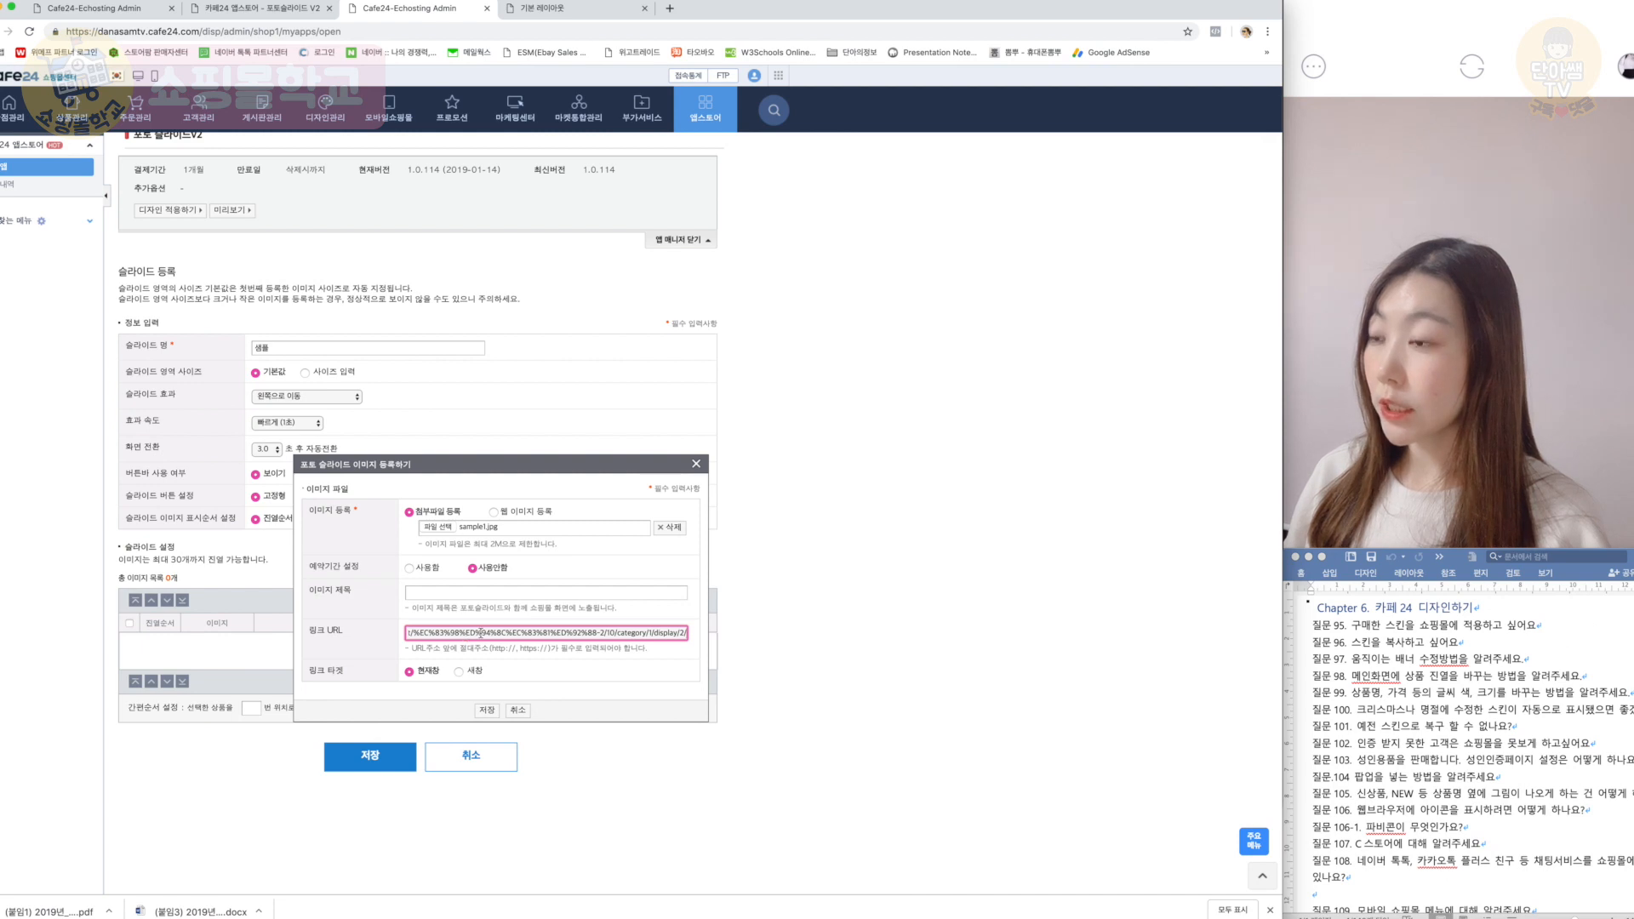
click(487, 711)
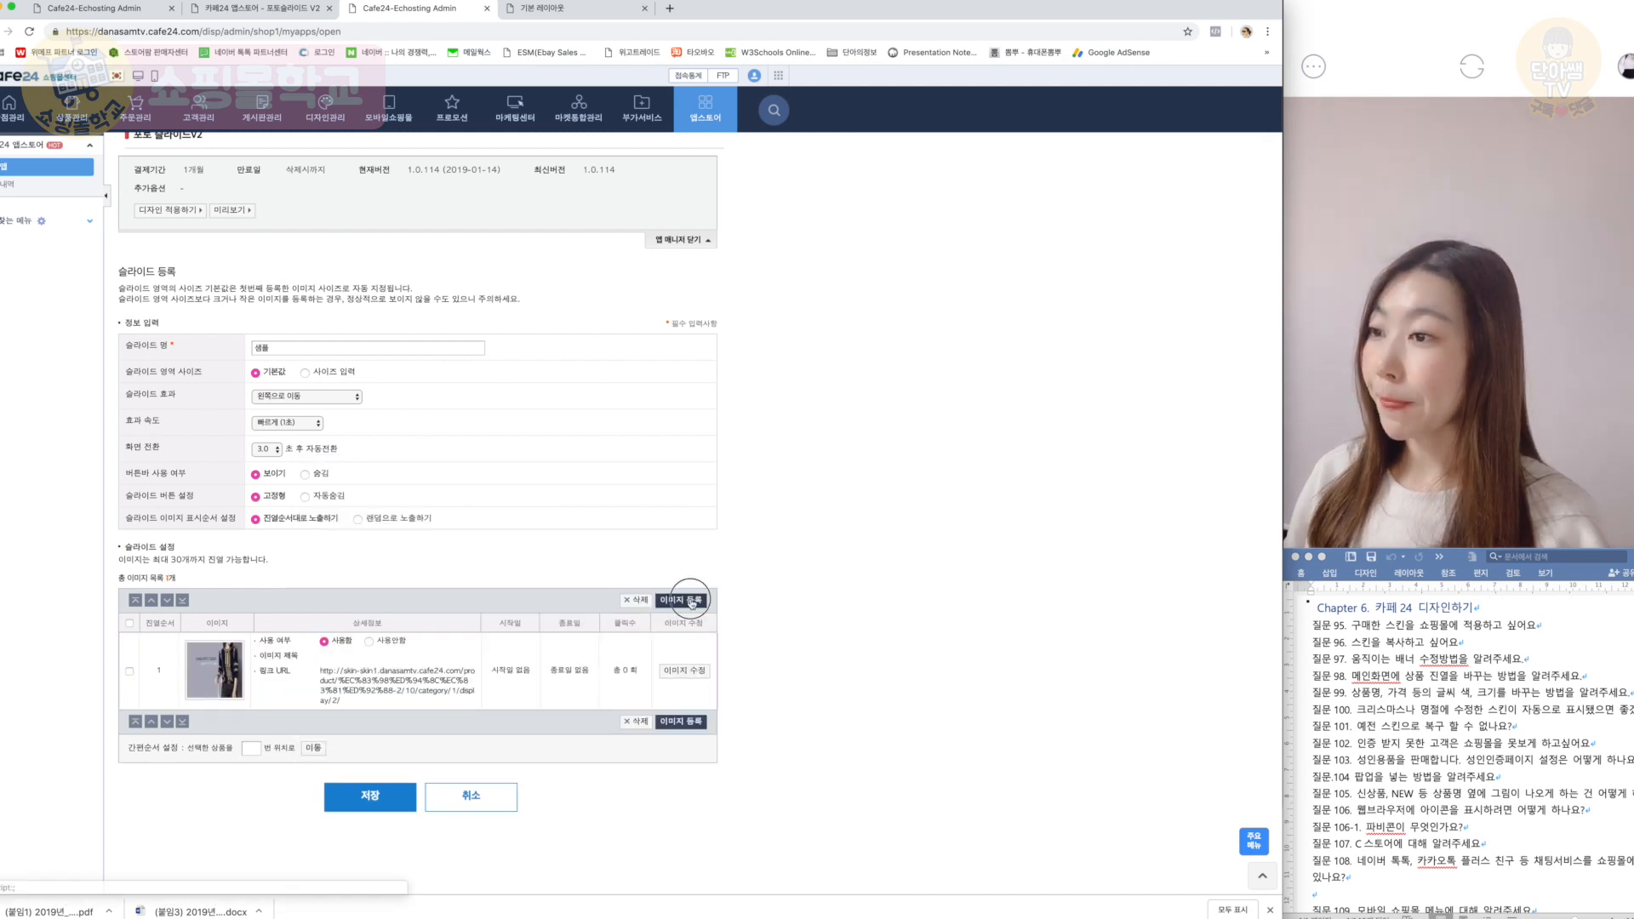
Step: Register sample2.jpg as the second slide image without a link, and save the whole slide
click(681, 721)
click(432, 535)
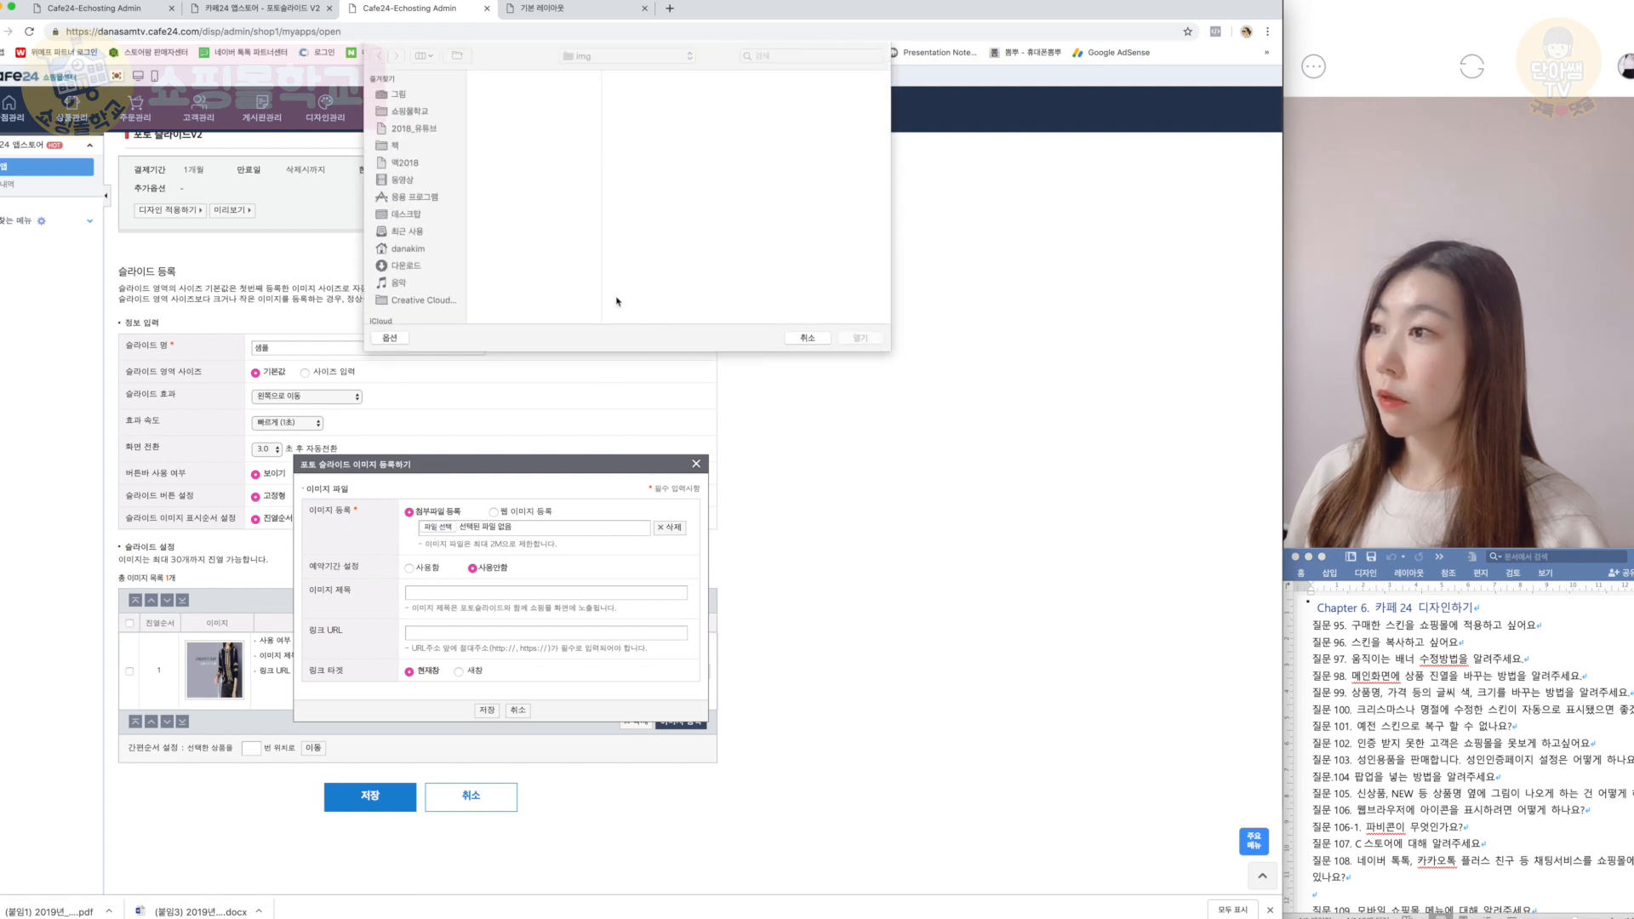
click(505, 137)
double_click(506, 137)
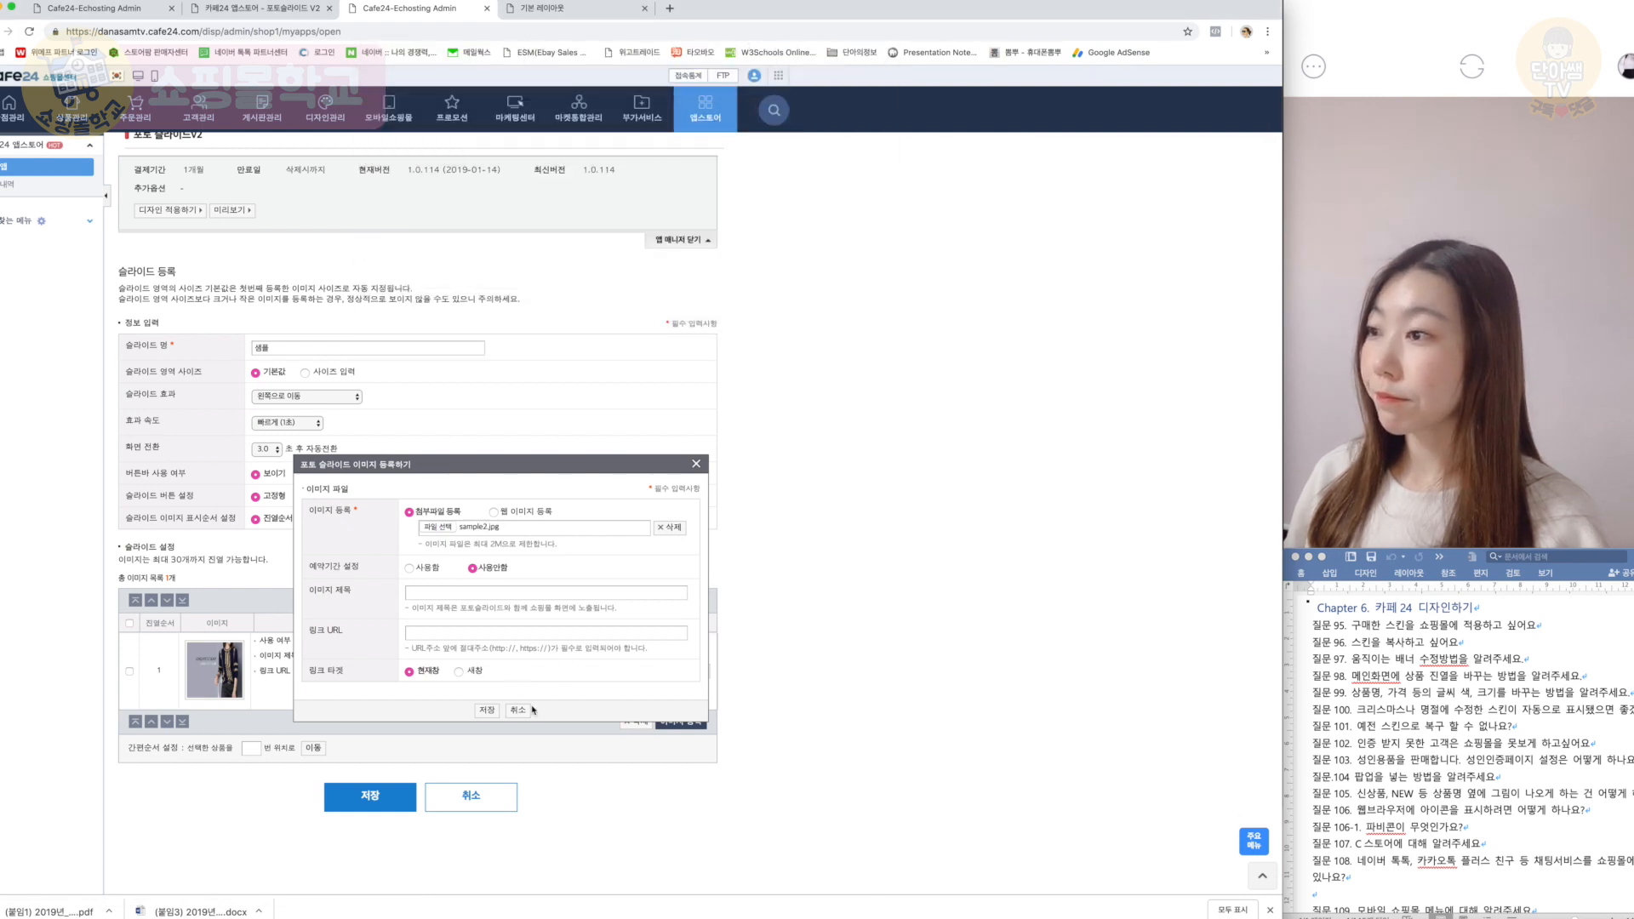
click(498, 711)
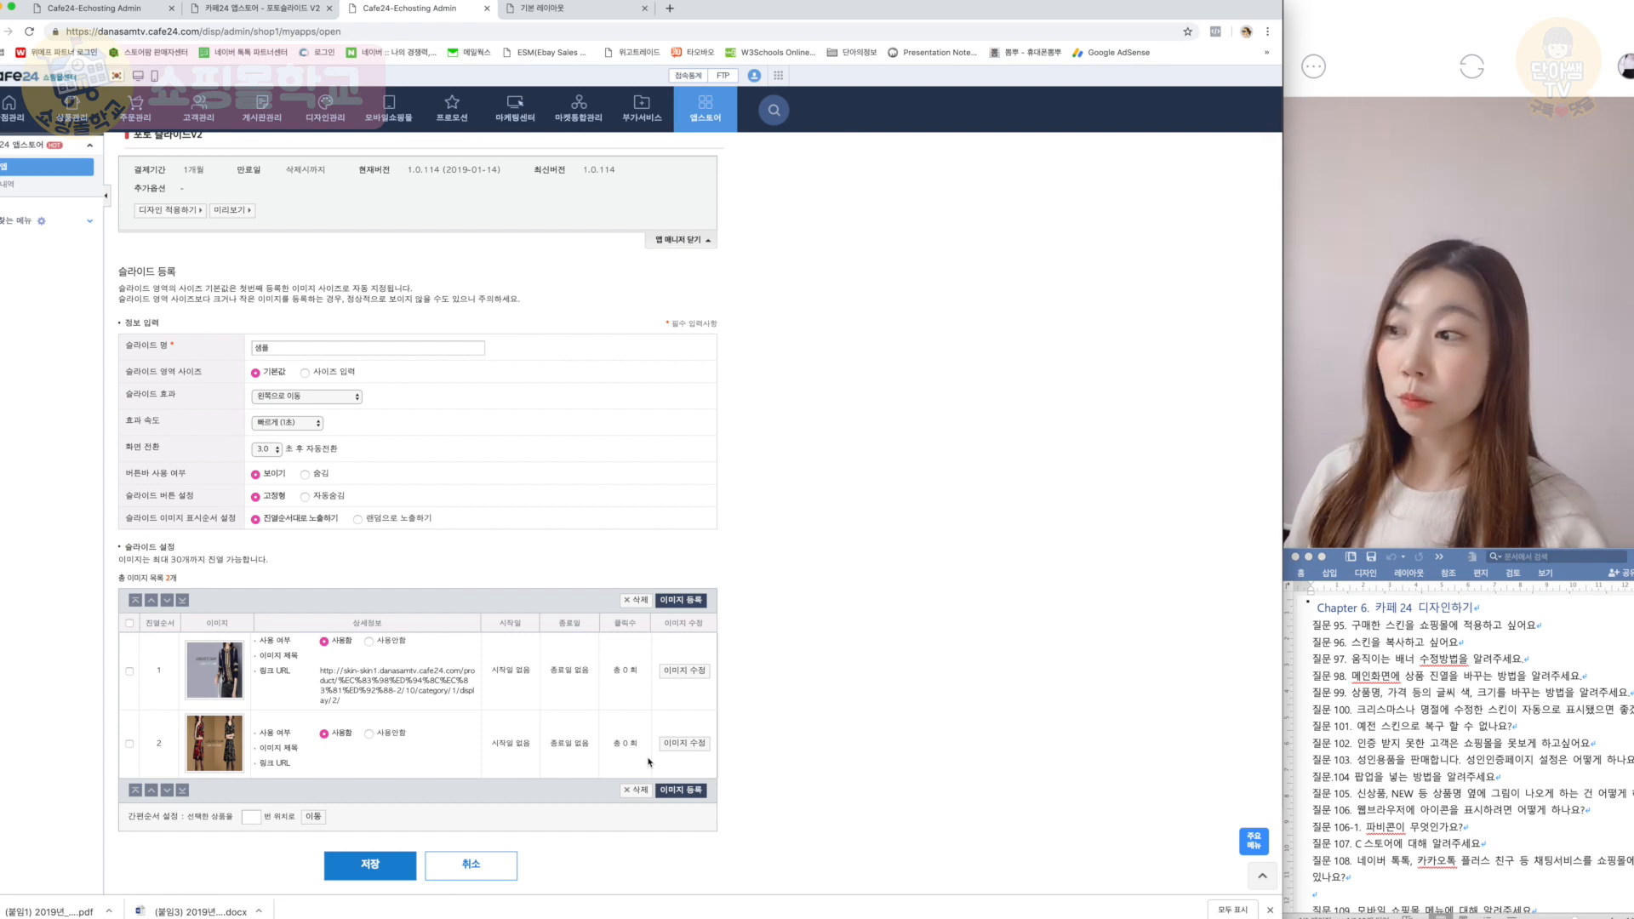
click(347, 873)
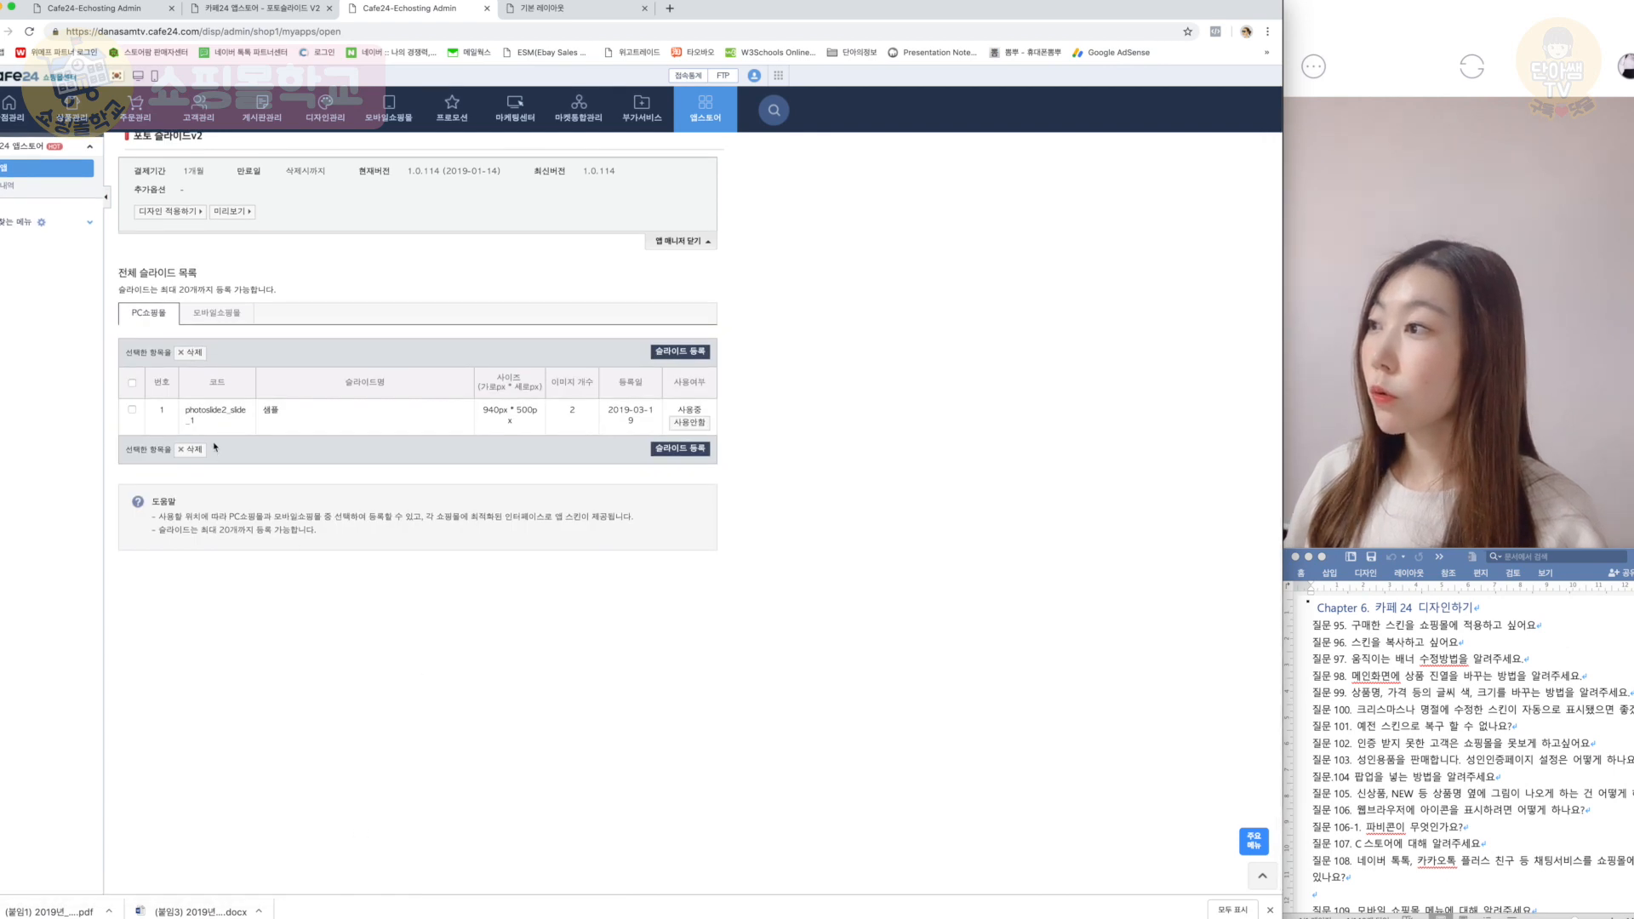
Step: Check the registered slide's code, and view the new banner slides on the storefront's main page
drag(186, 414, 220, 422)
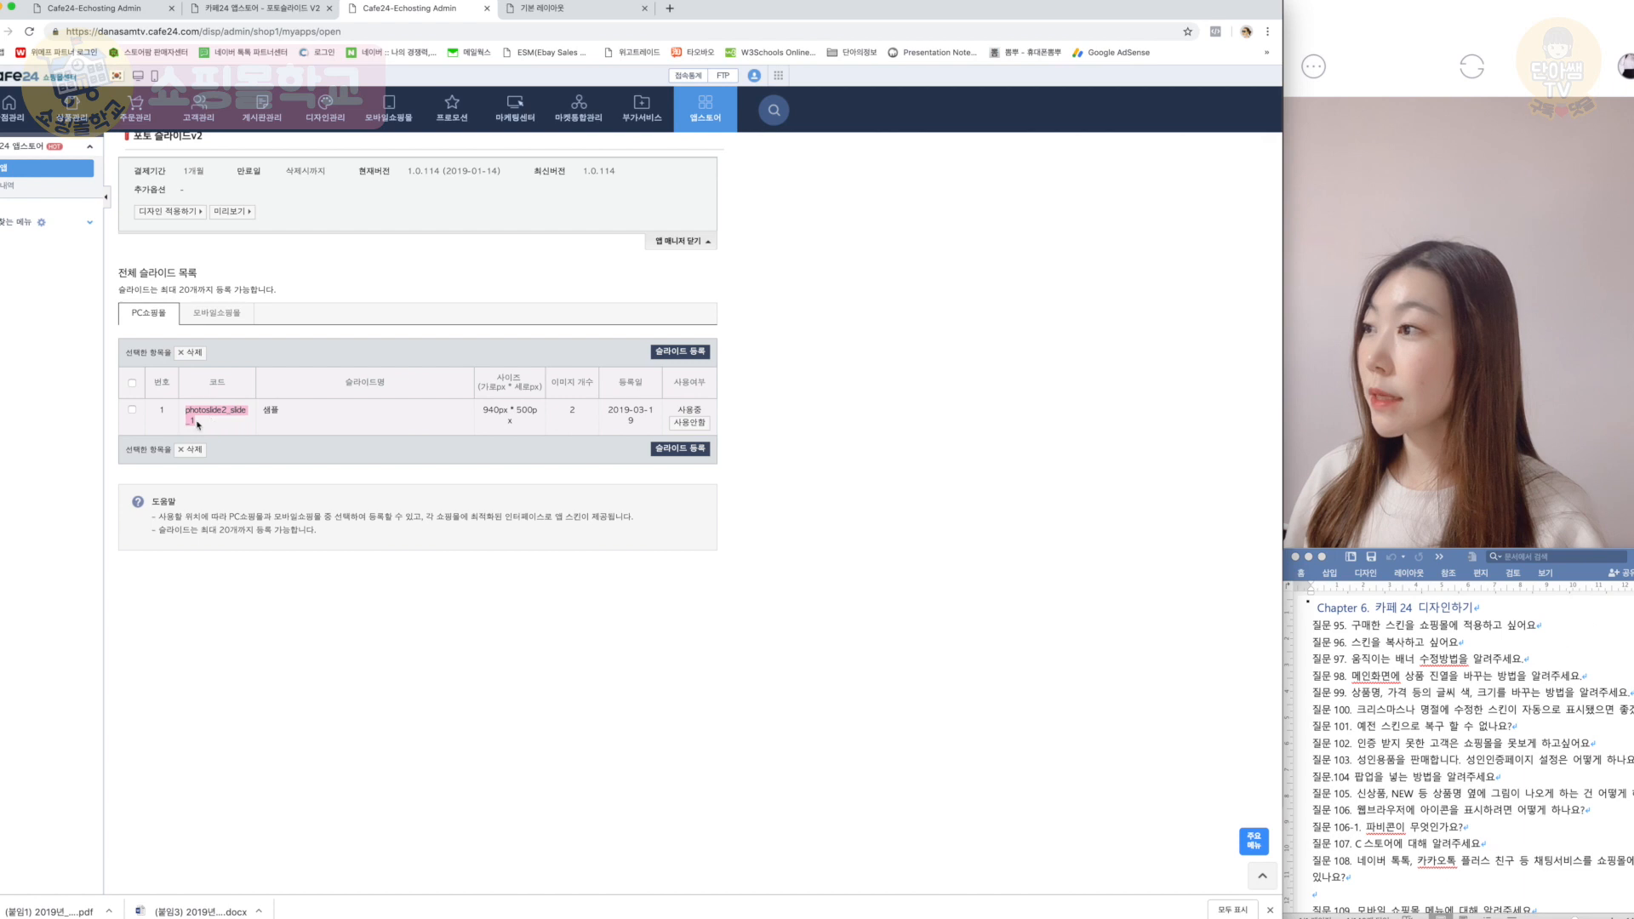
click(507, 7)
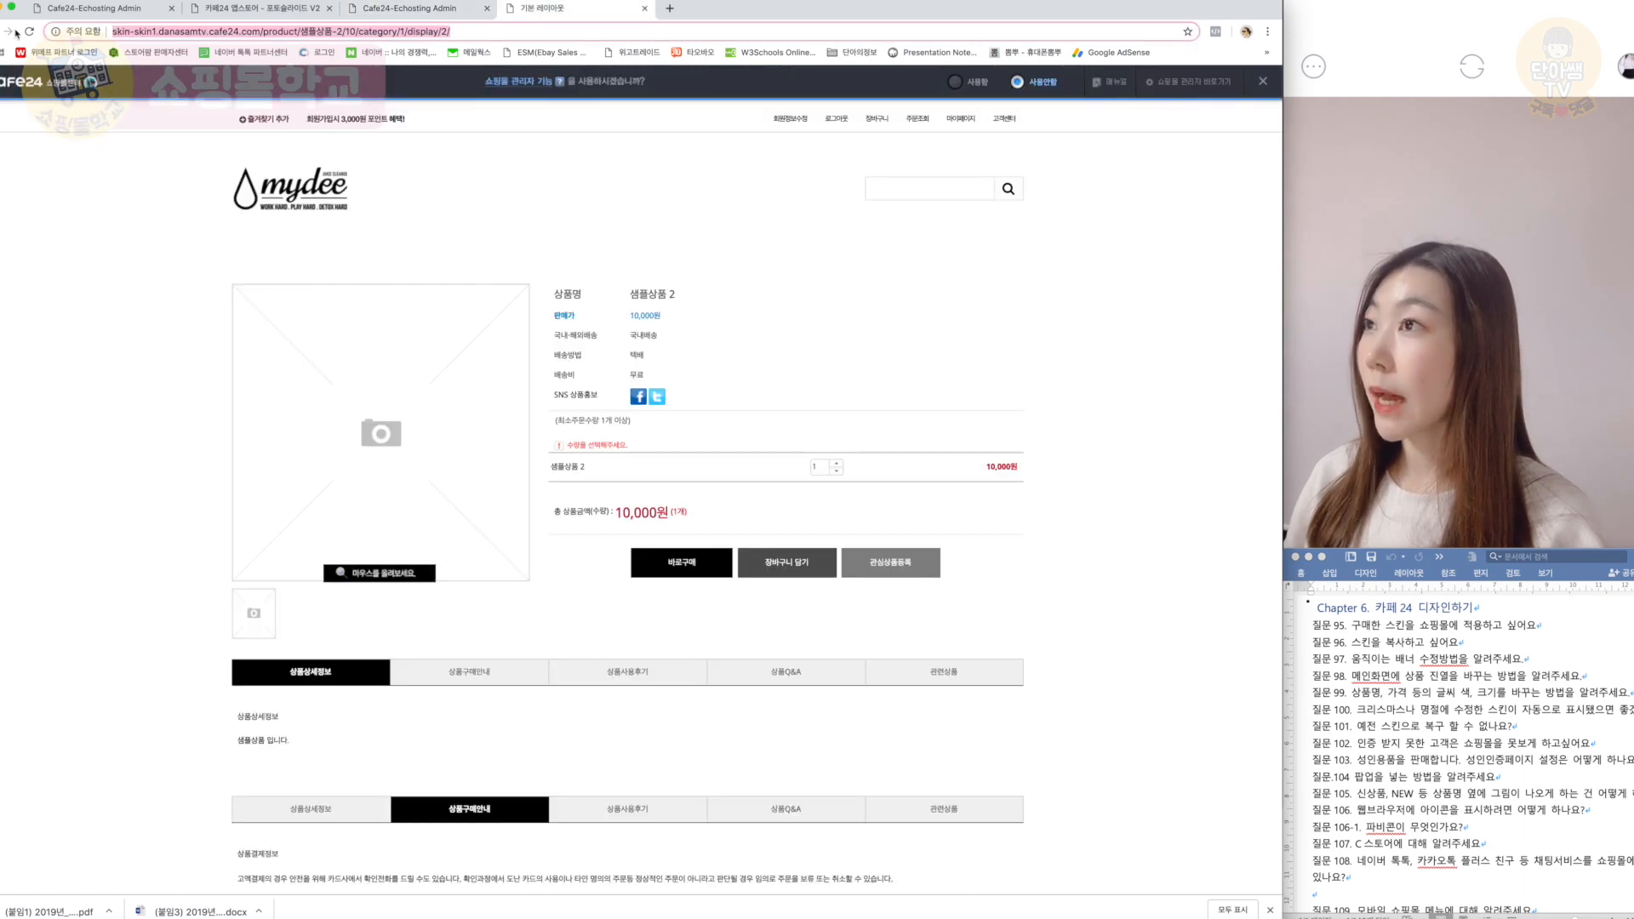
click(289, 185)
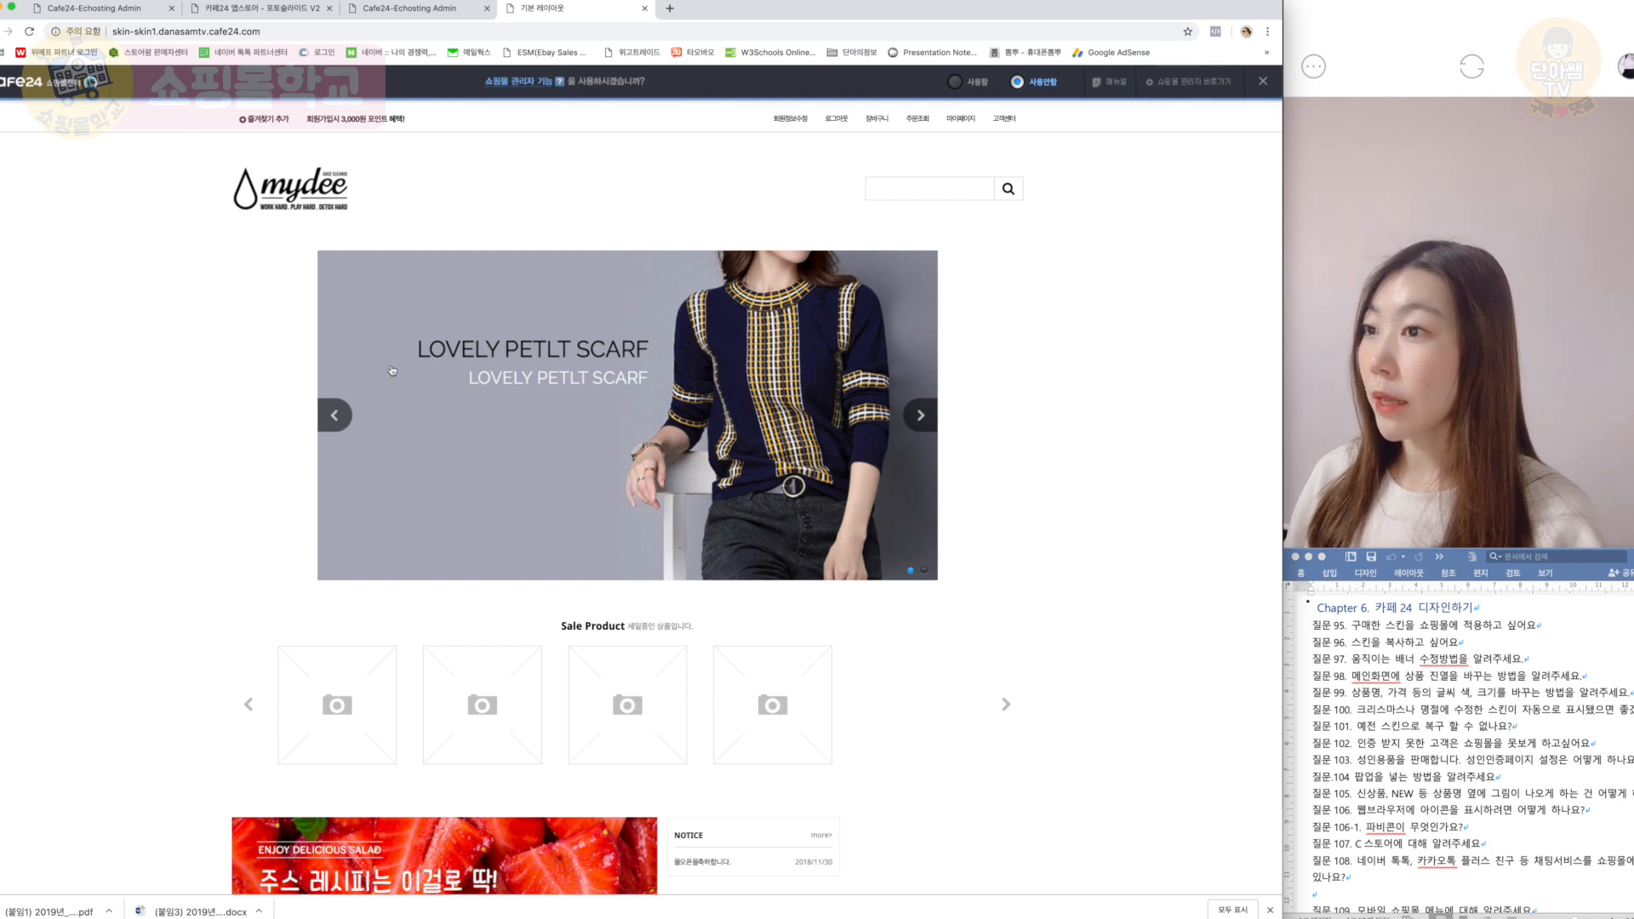
click(936, 417)
scroll(931, 419, down, 1)
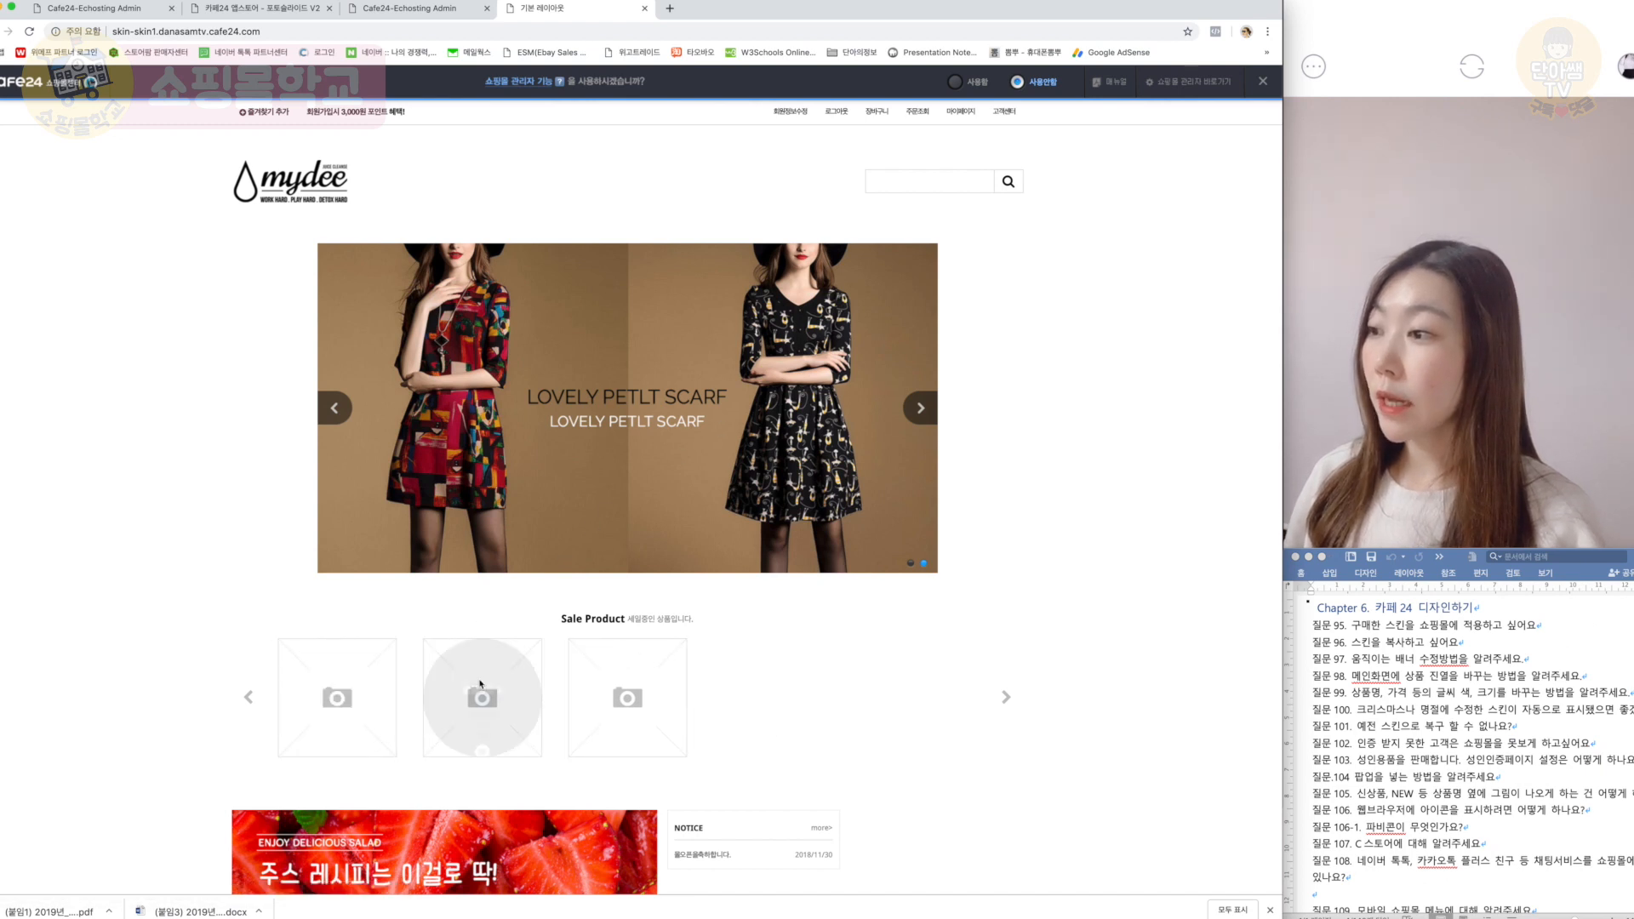
scroll(662, 686, down, 1)
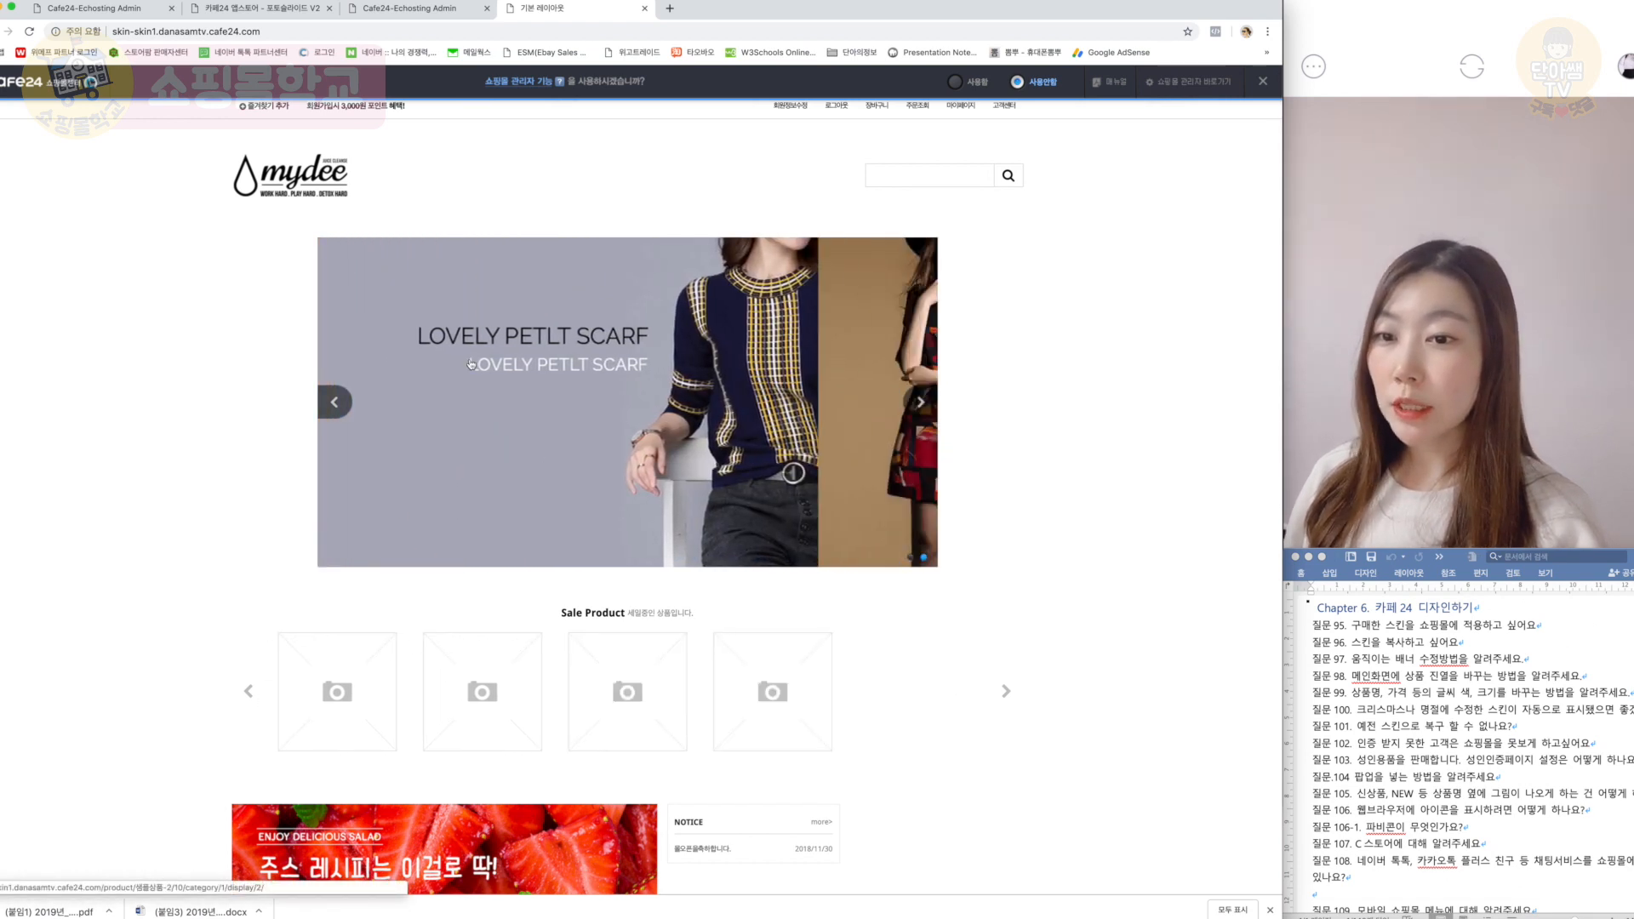
scroll(432, 339, down, 1)
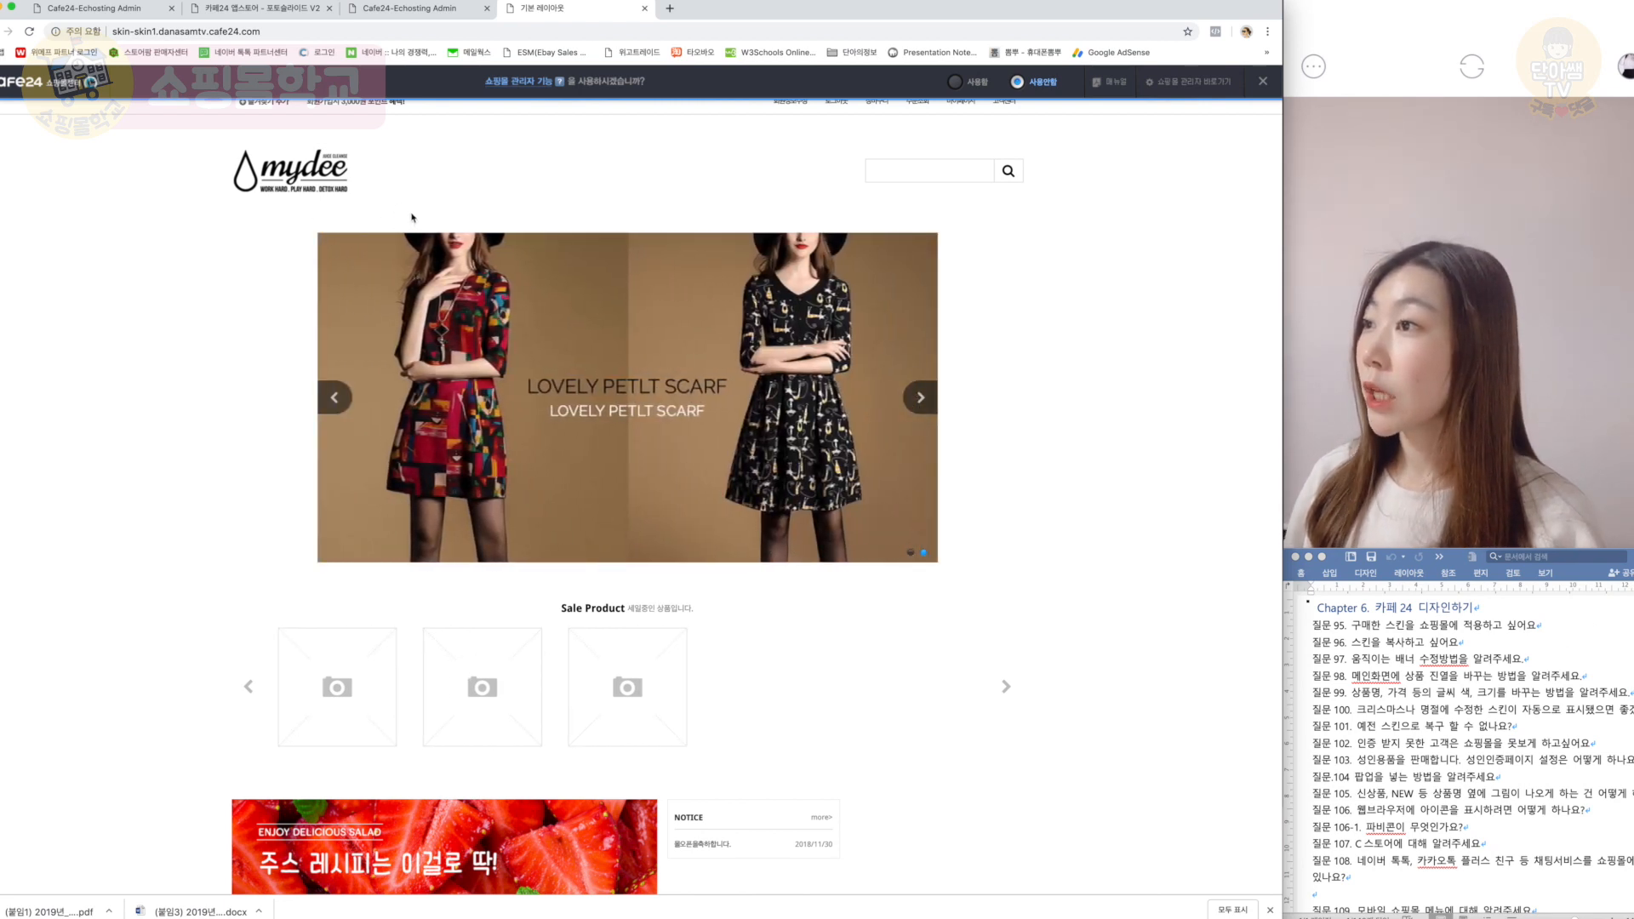
Step: In product category management, set the Outerwear category's 메인분류 표시상태 to 표시함 and save the category information
click(437, 11)
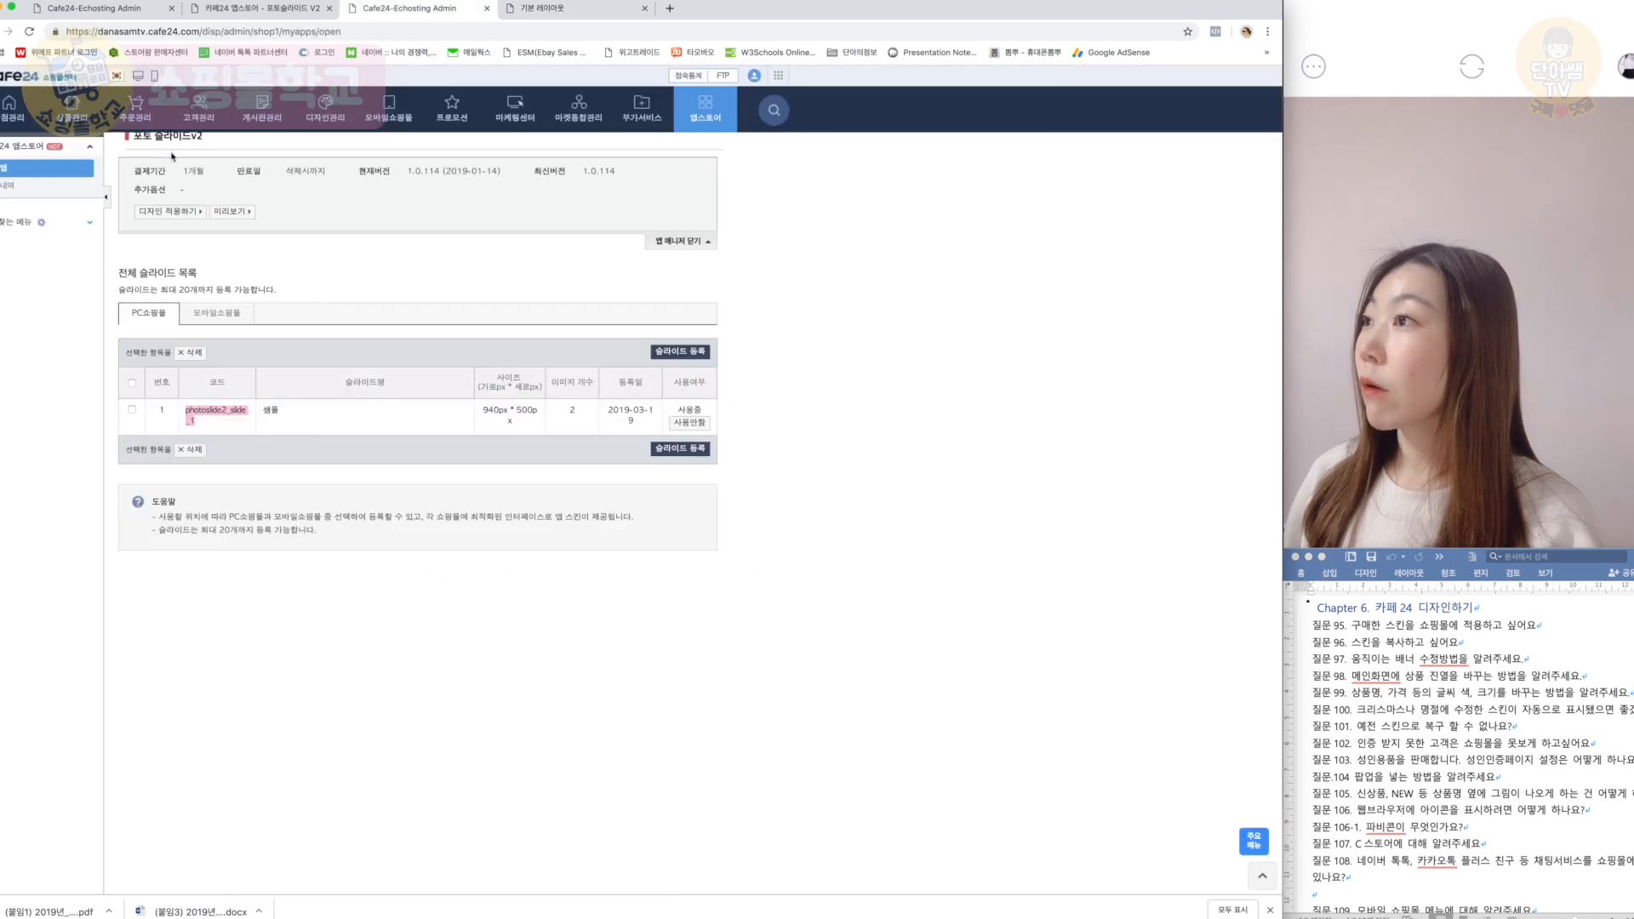
click(73, 112)
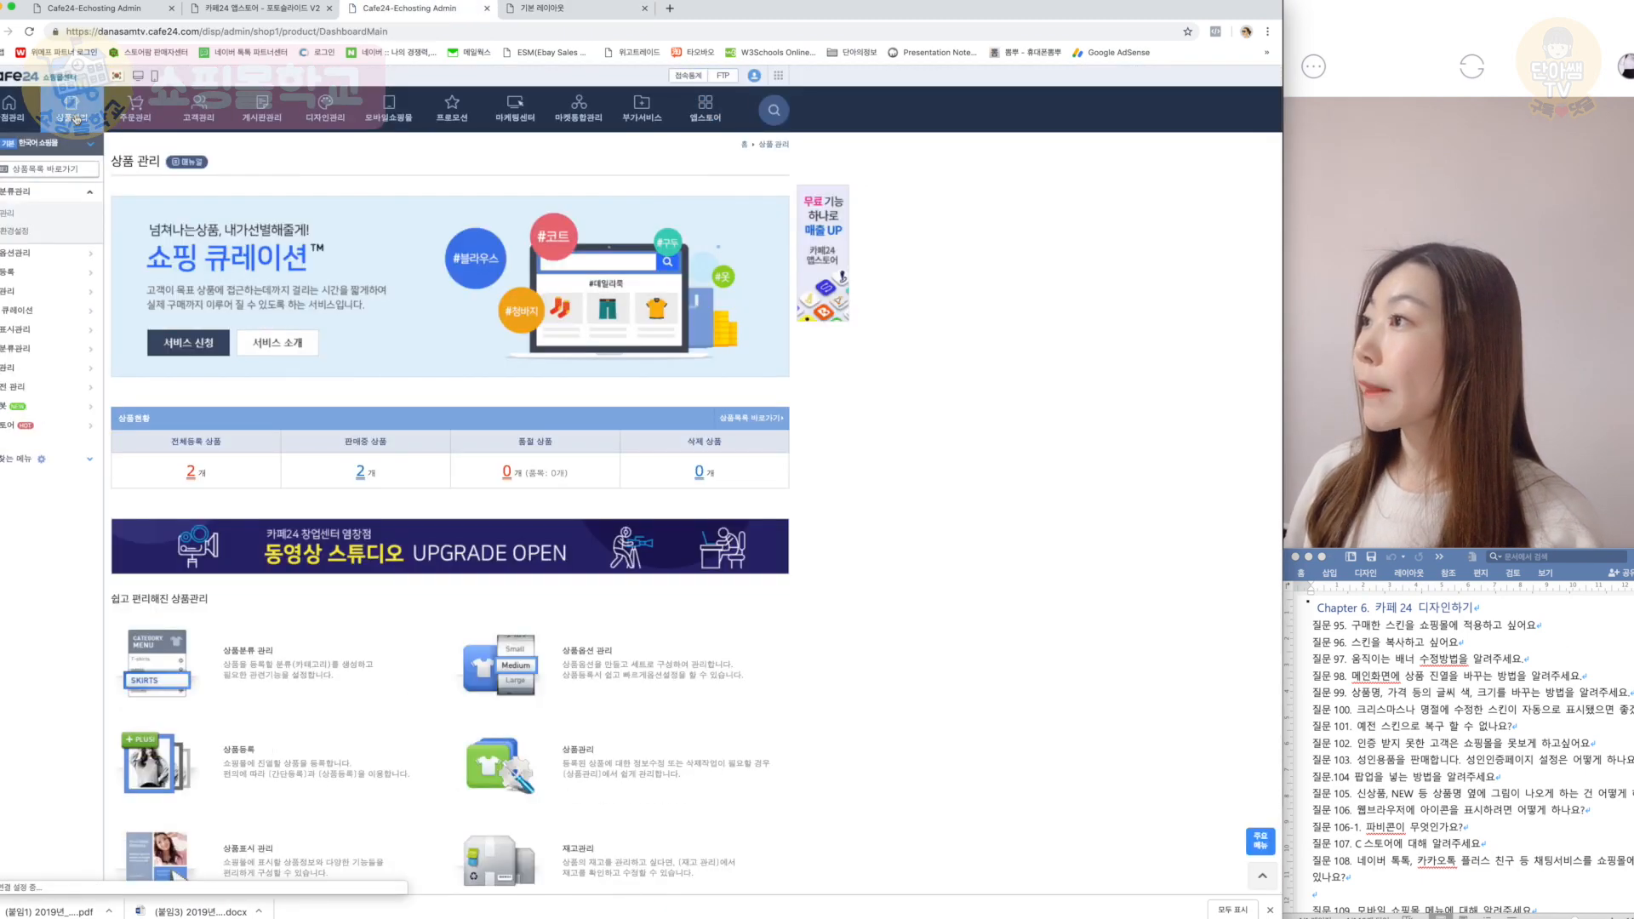
click(35, 215)
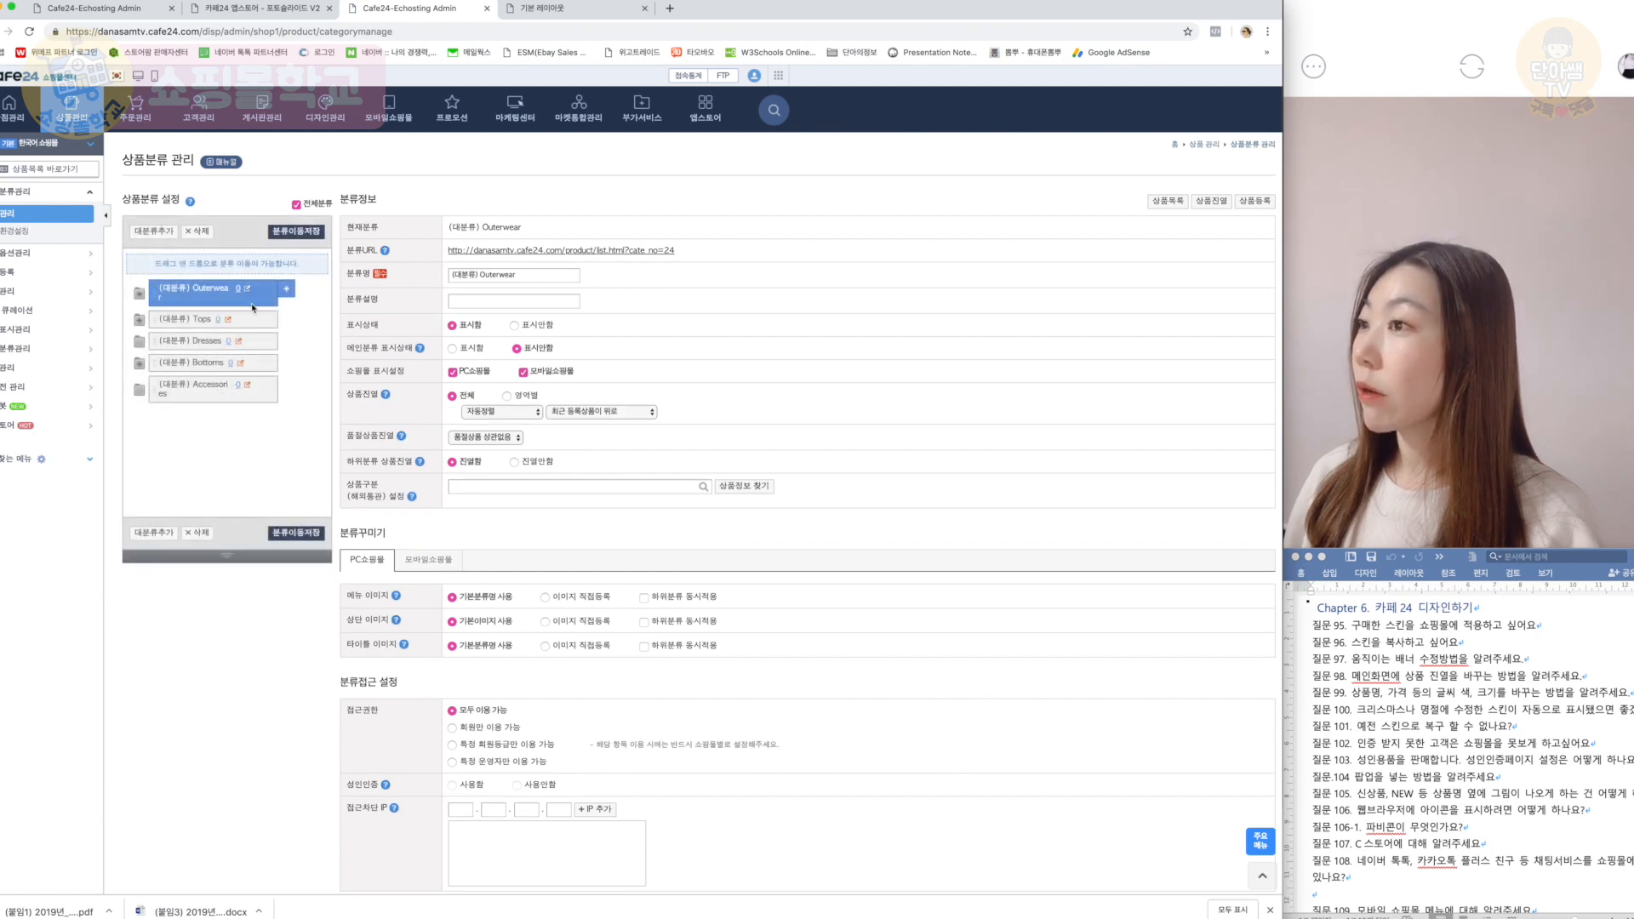
scroll(465, 354, down, 1)
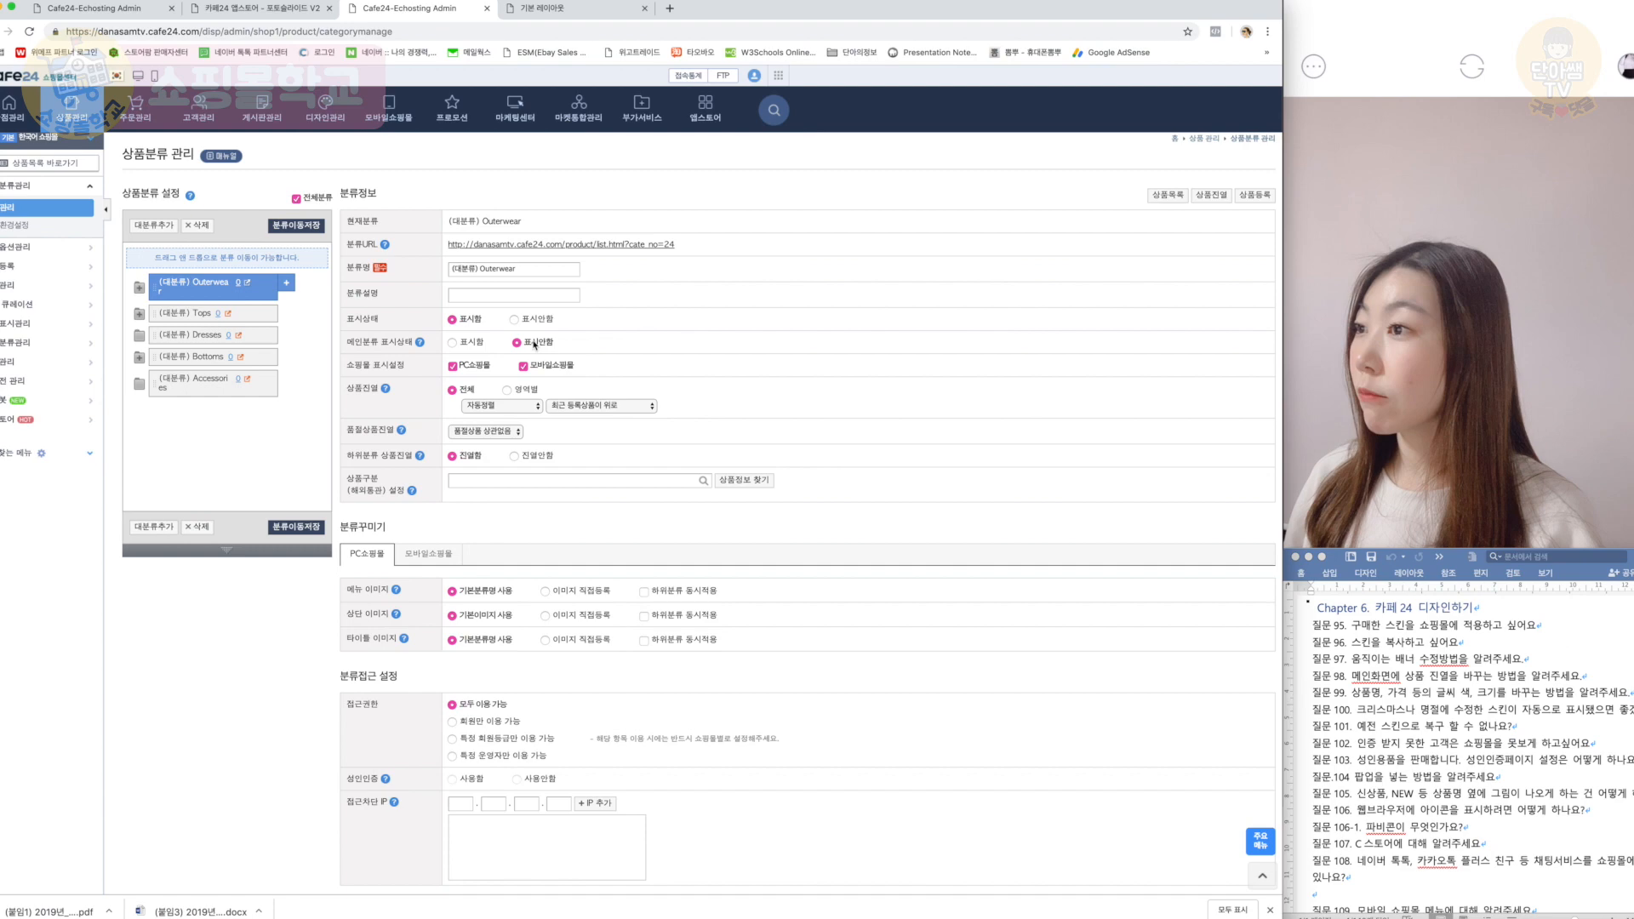
click(465, 344)
scroll(467, 342, down, 1)
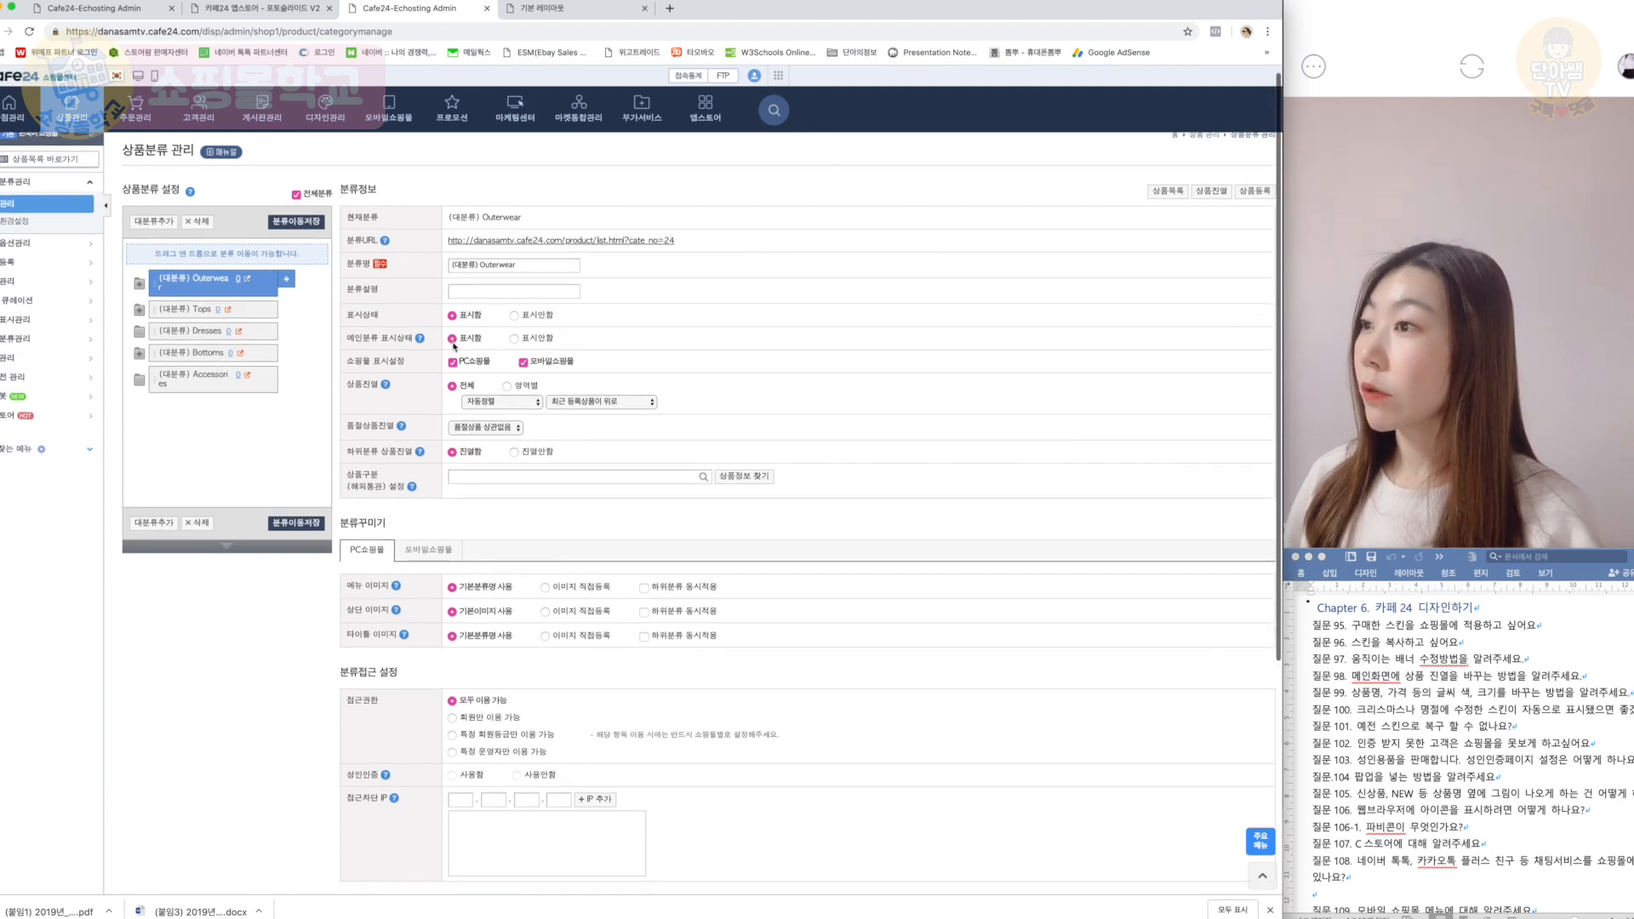
scroll(551, 429, down, 5)
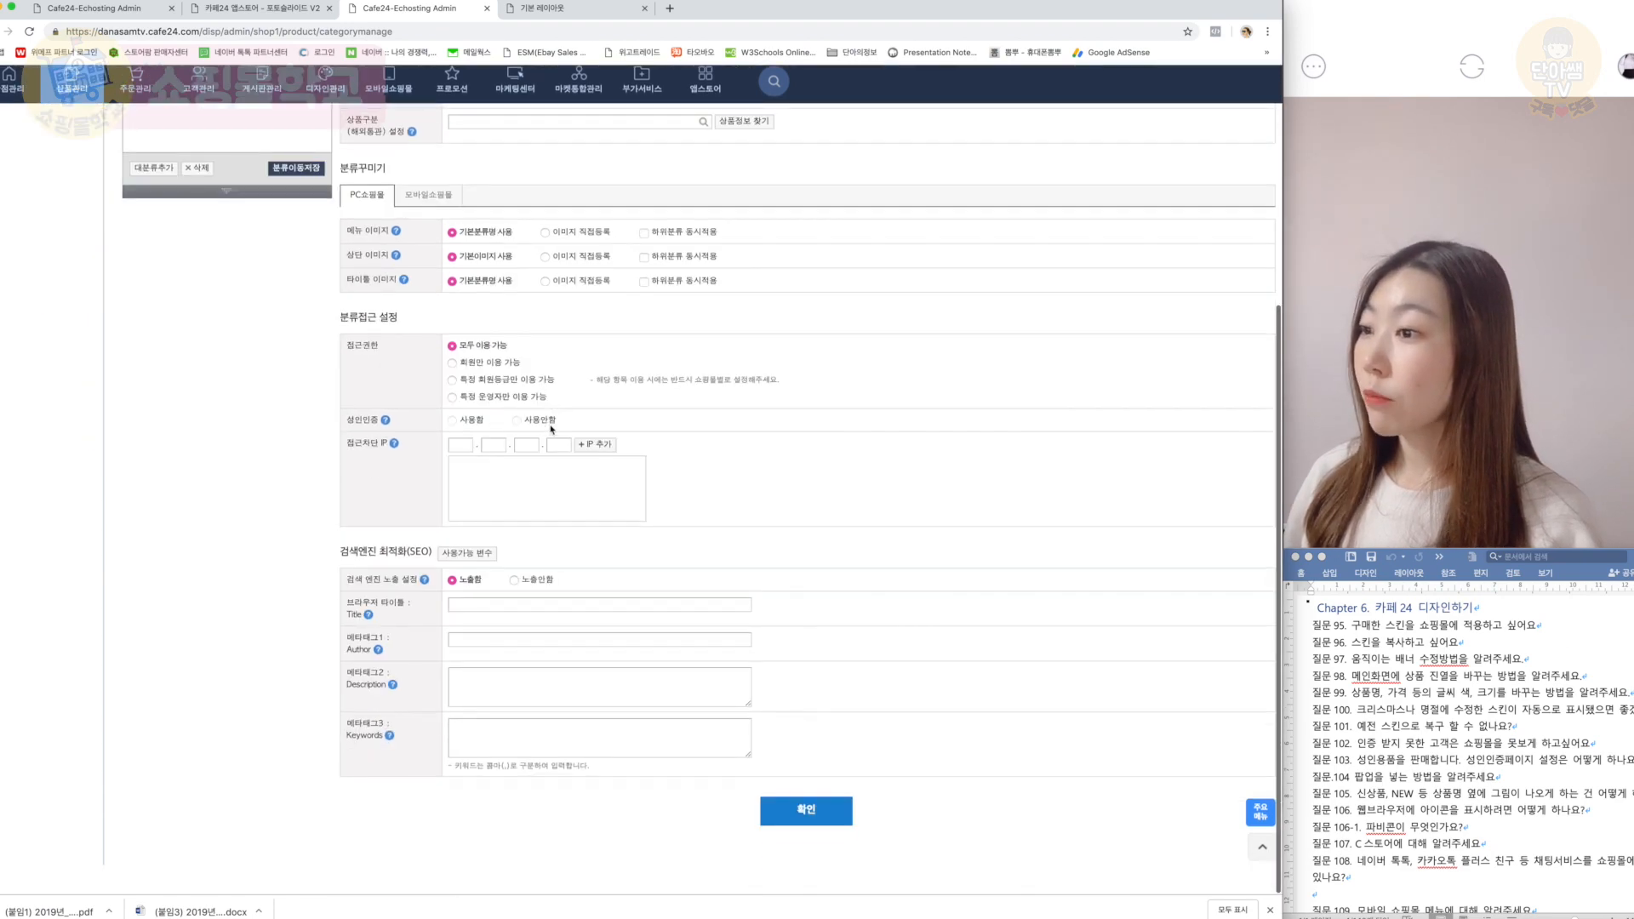
click(808, 849)
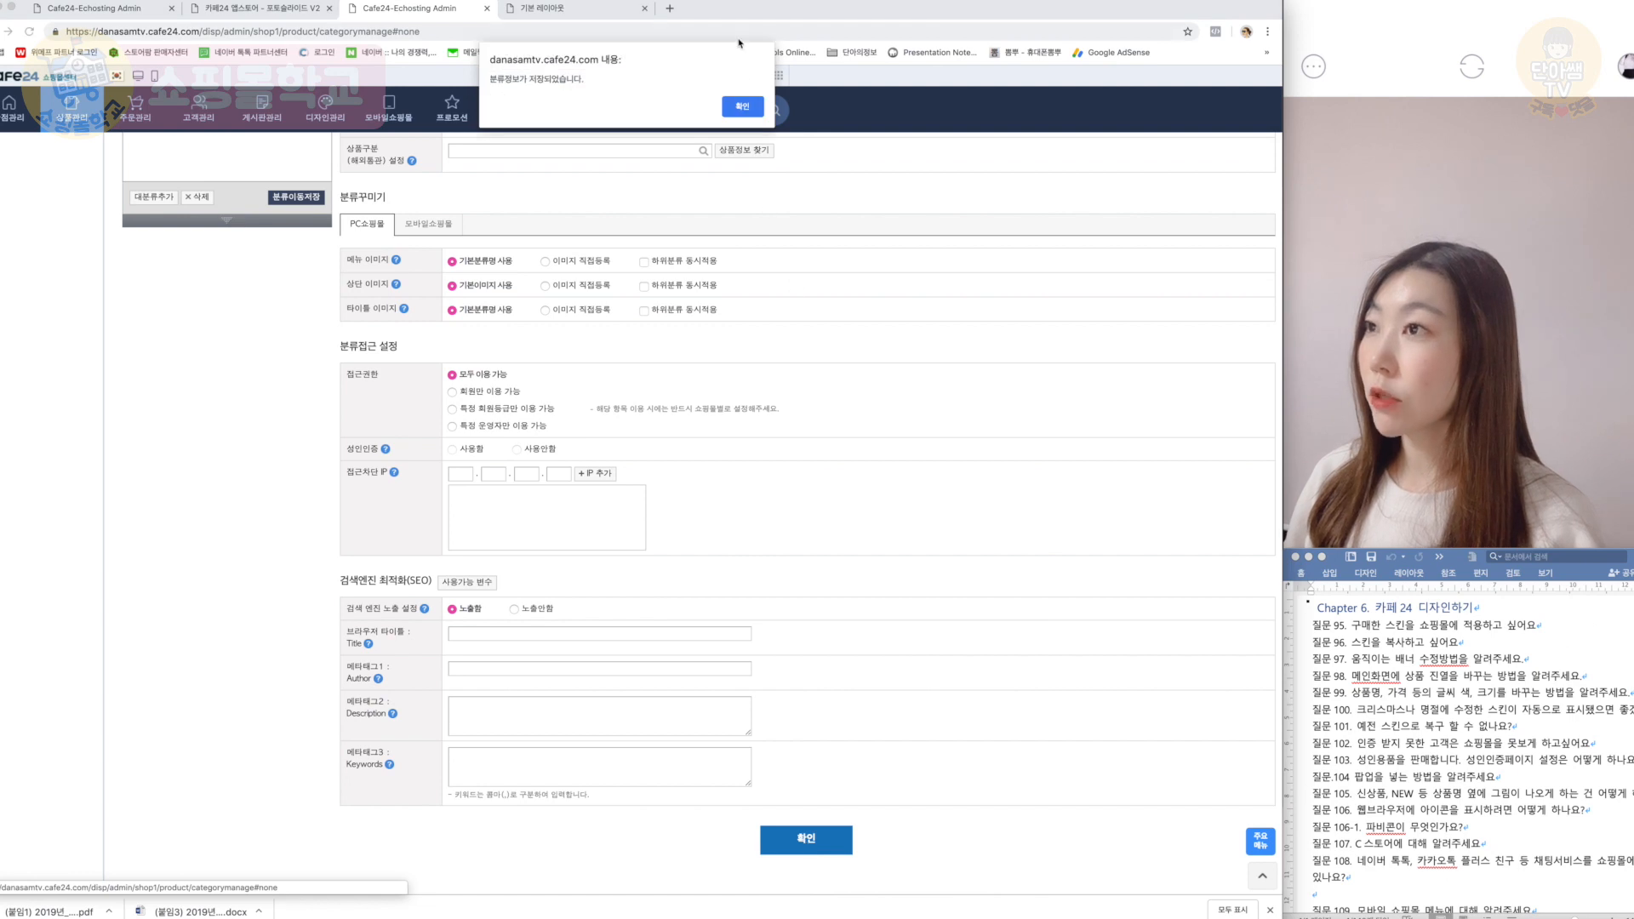
click(744, 106)
Step: Reload the storefront's main page and check the category menu above the banner
click(553, 9)
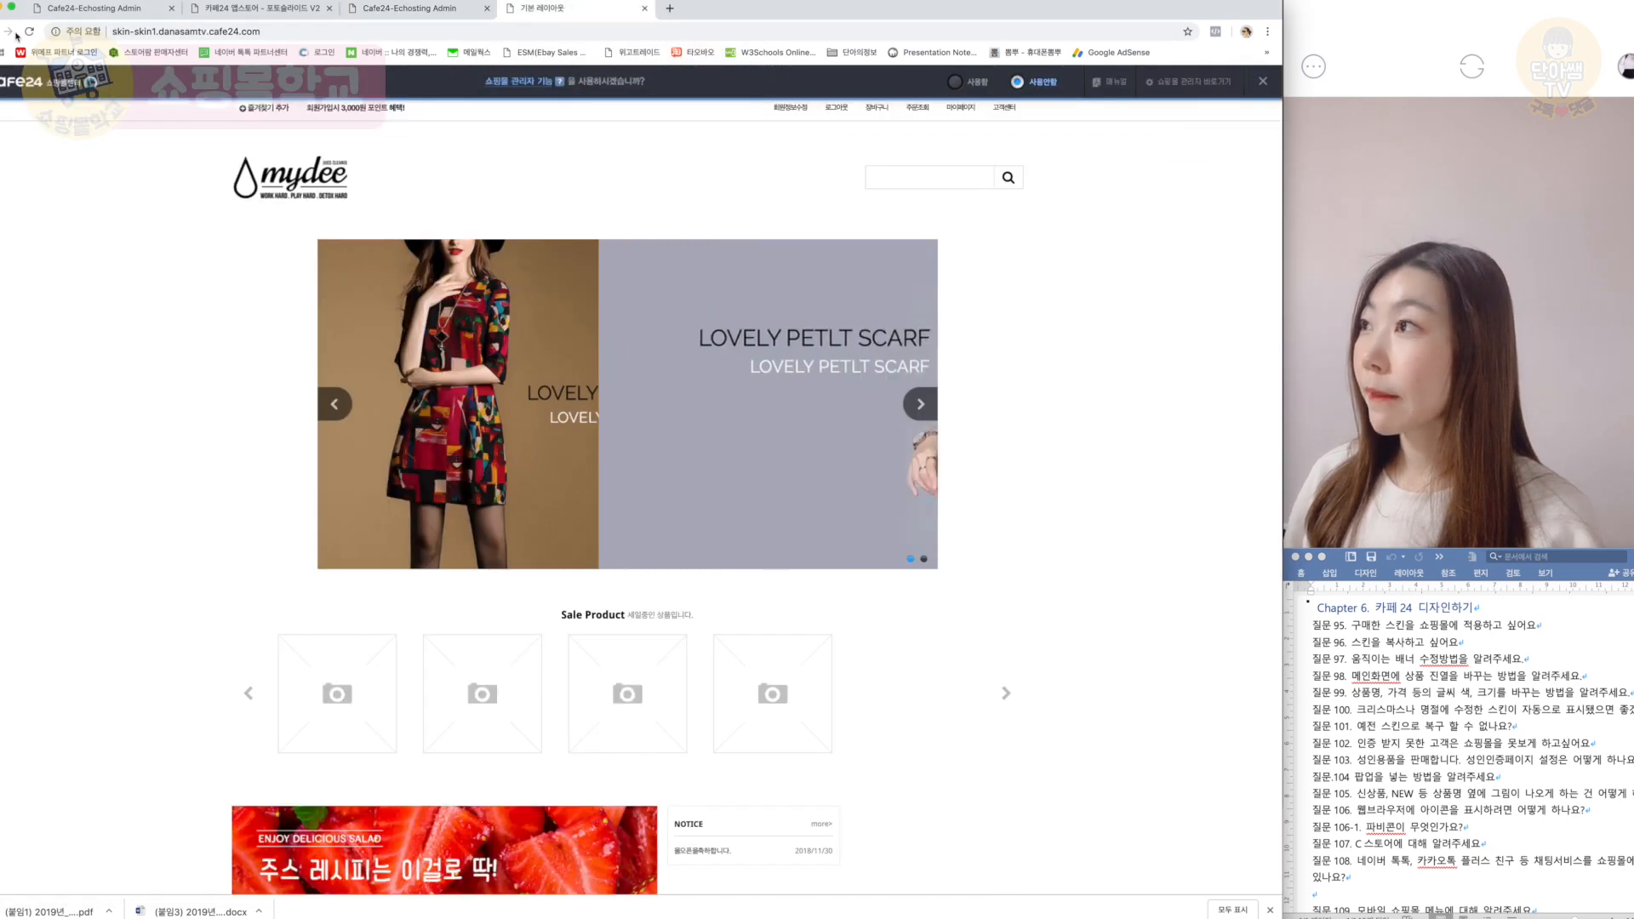
click(29, 31)
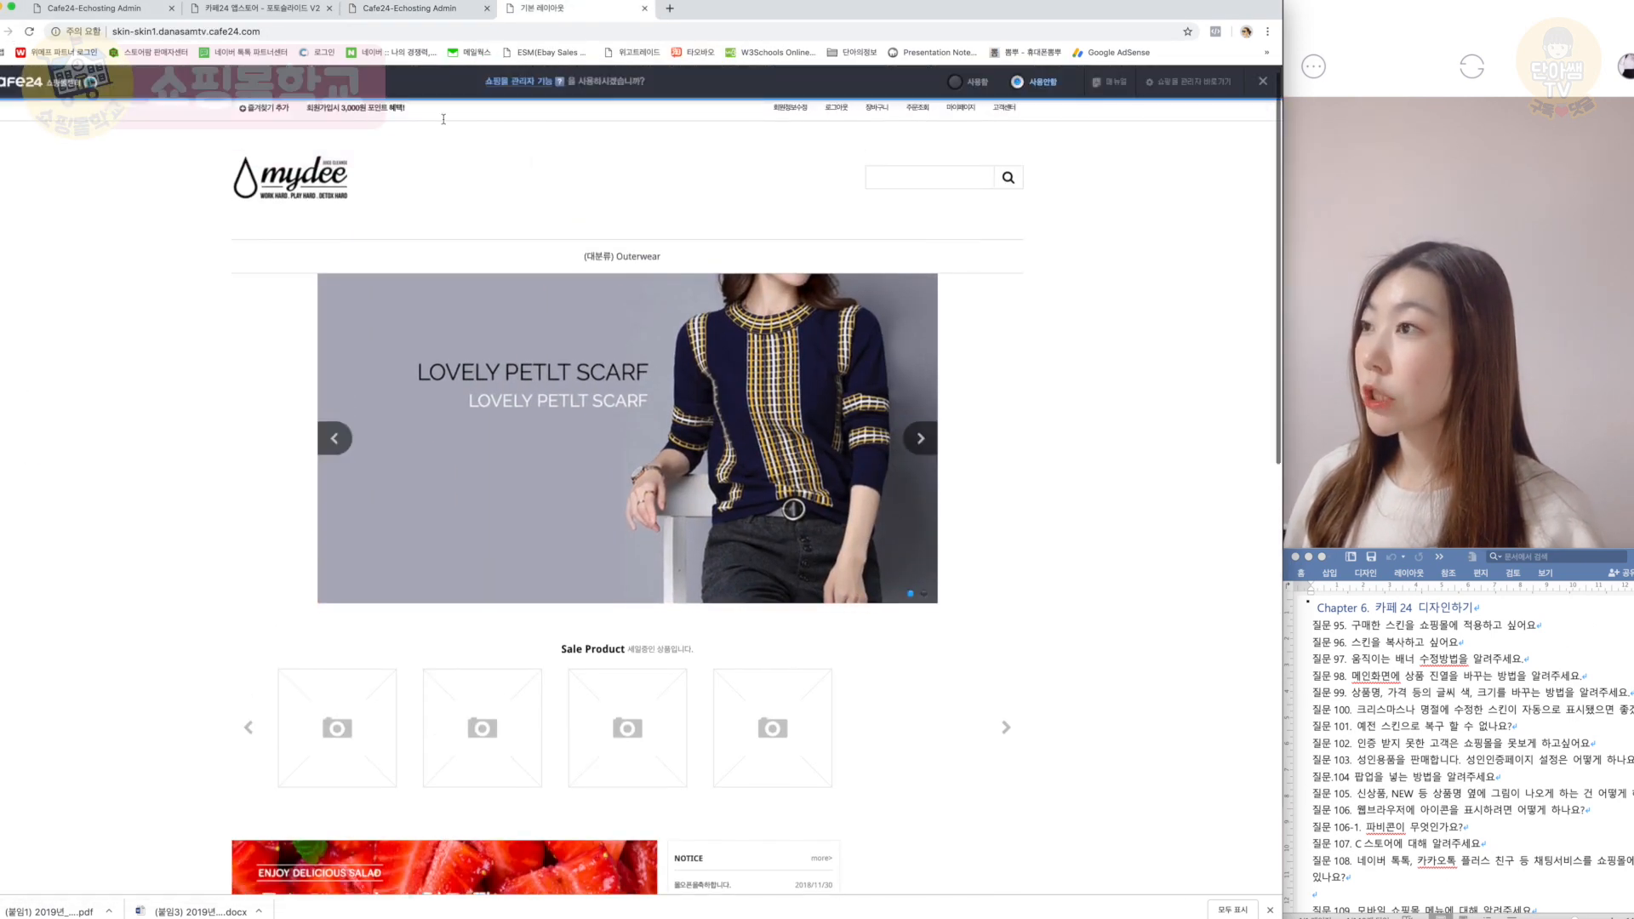
mouse_move(641, 256)
scroll(640, 256, down, 1)
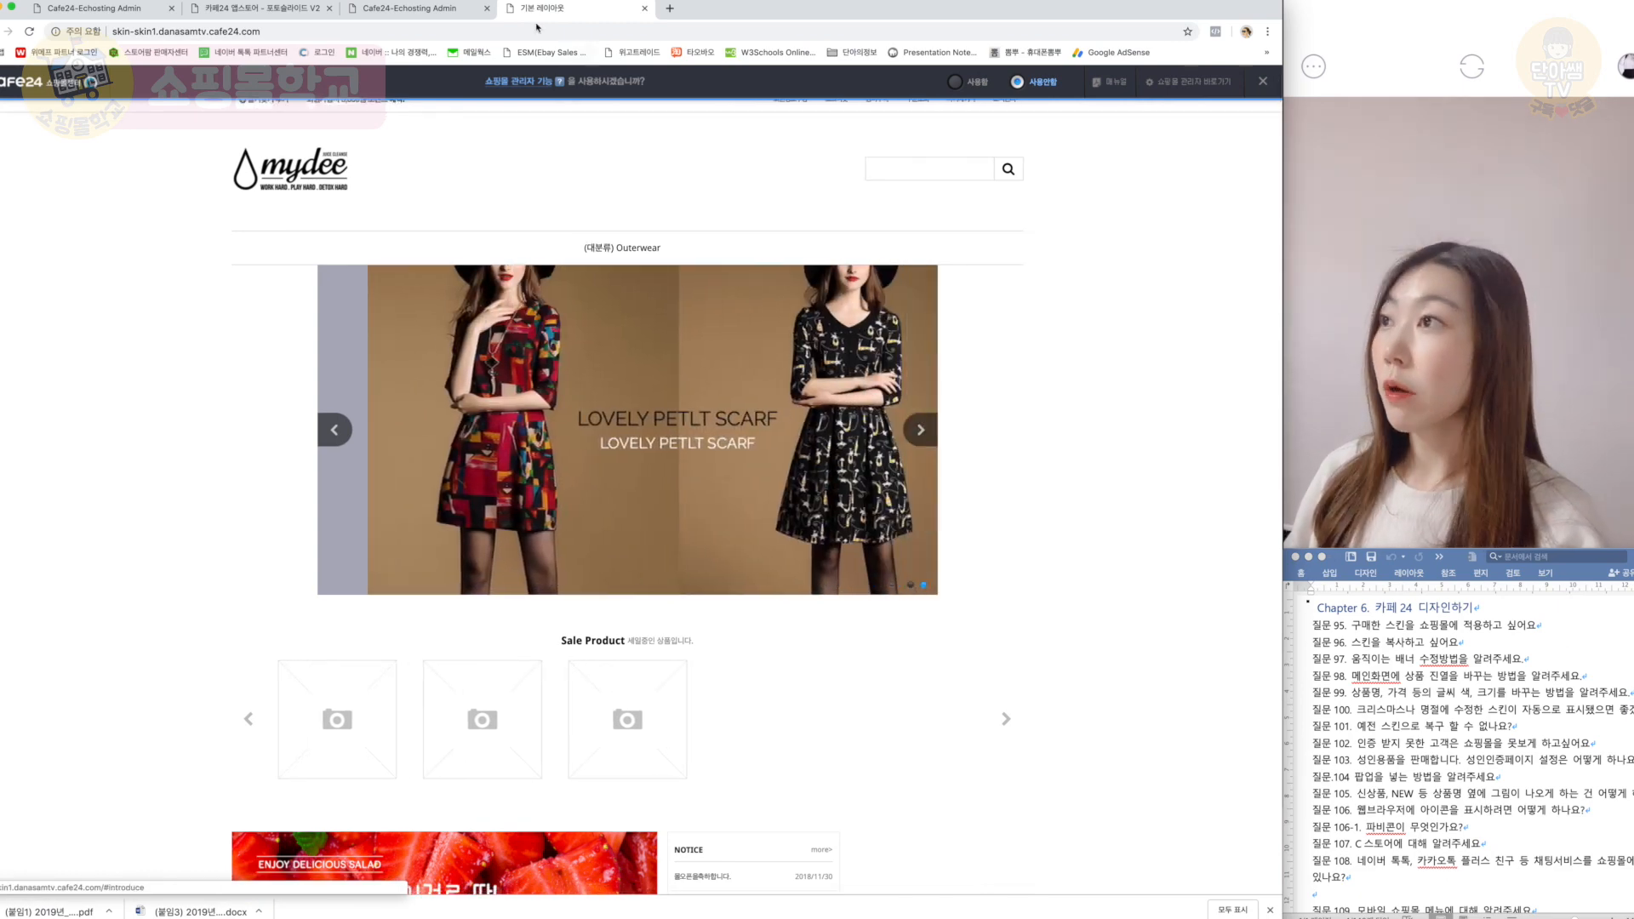
Step: Open 메인 상품 진열관리 in the shop admin and compare it with the Sale Product items on the storefront
click(418, 14)
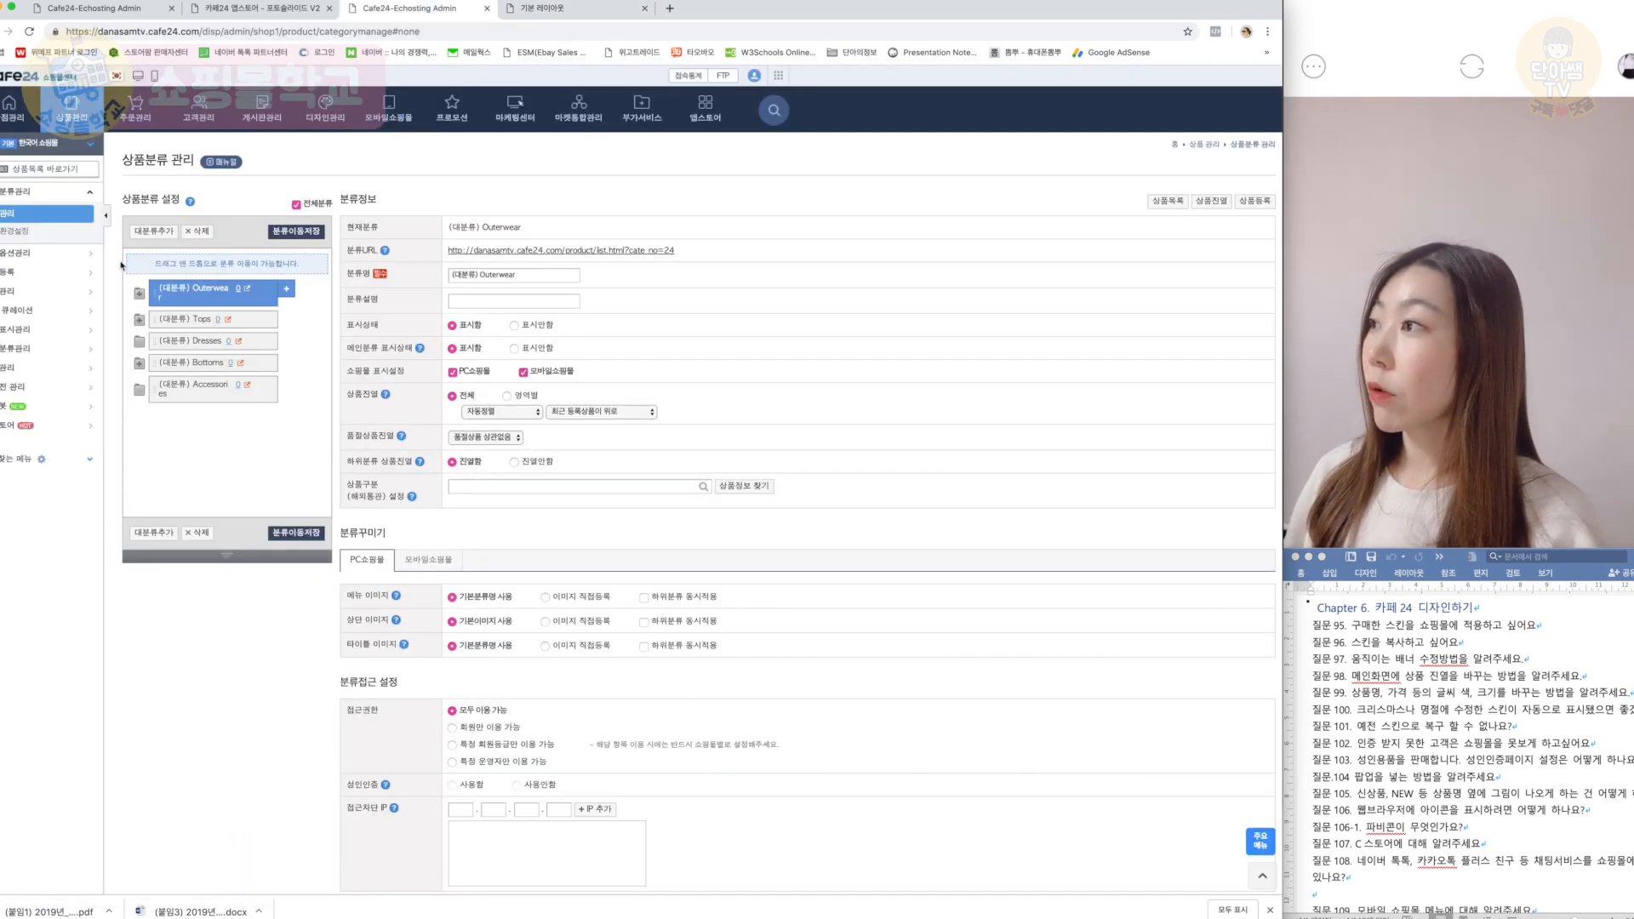
click(66, 290)
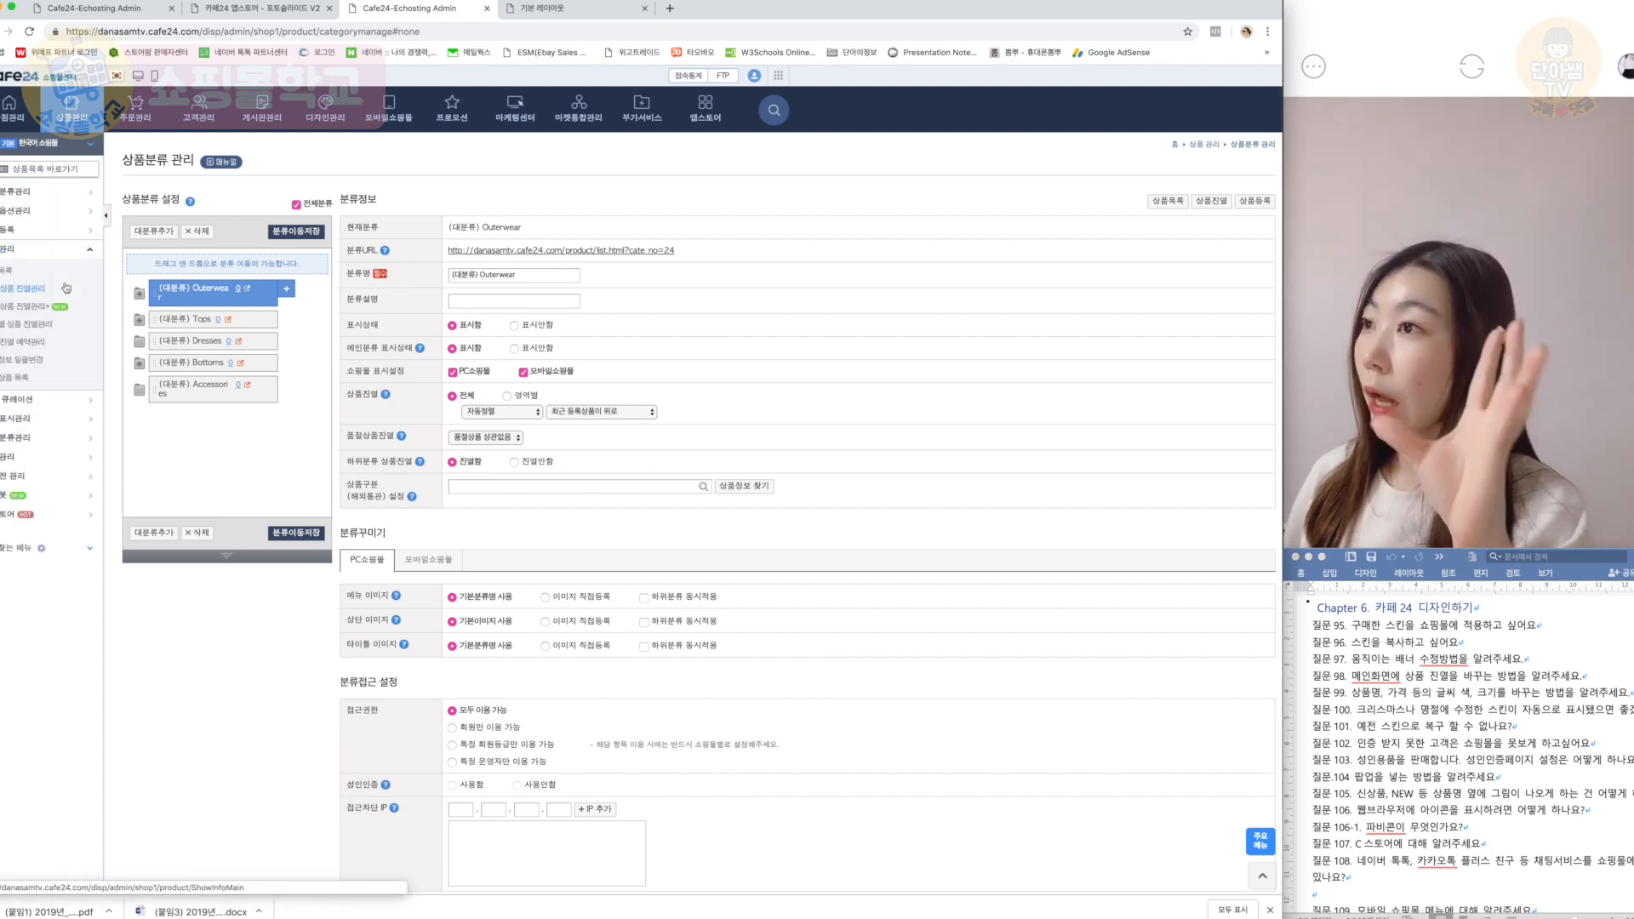
click(66, 287)
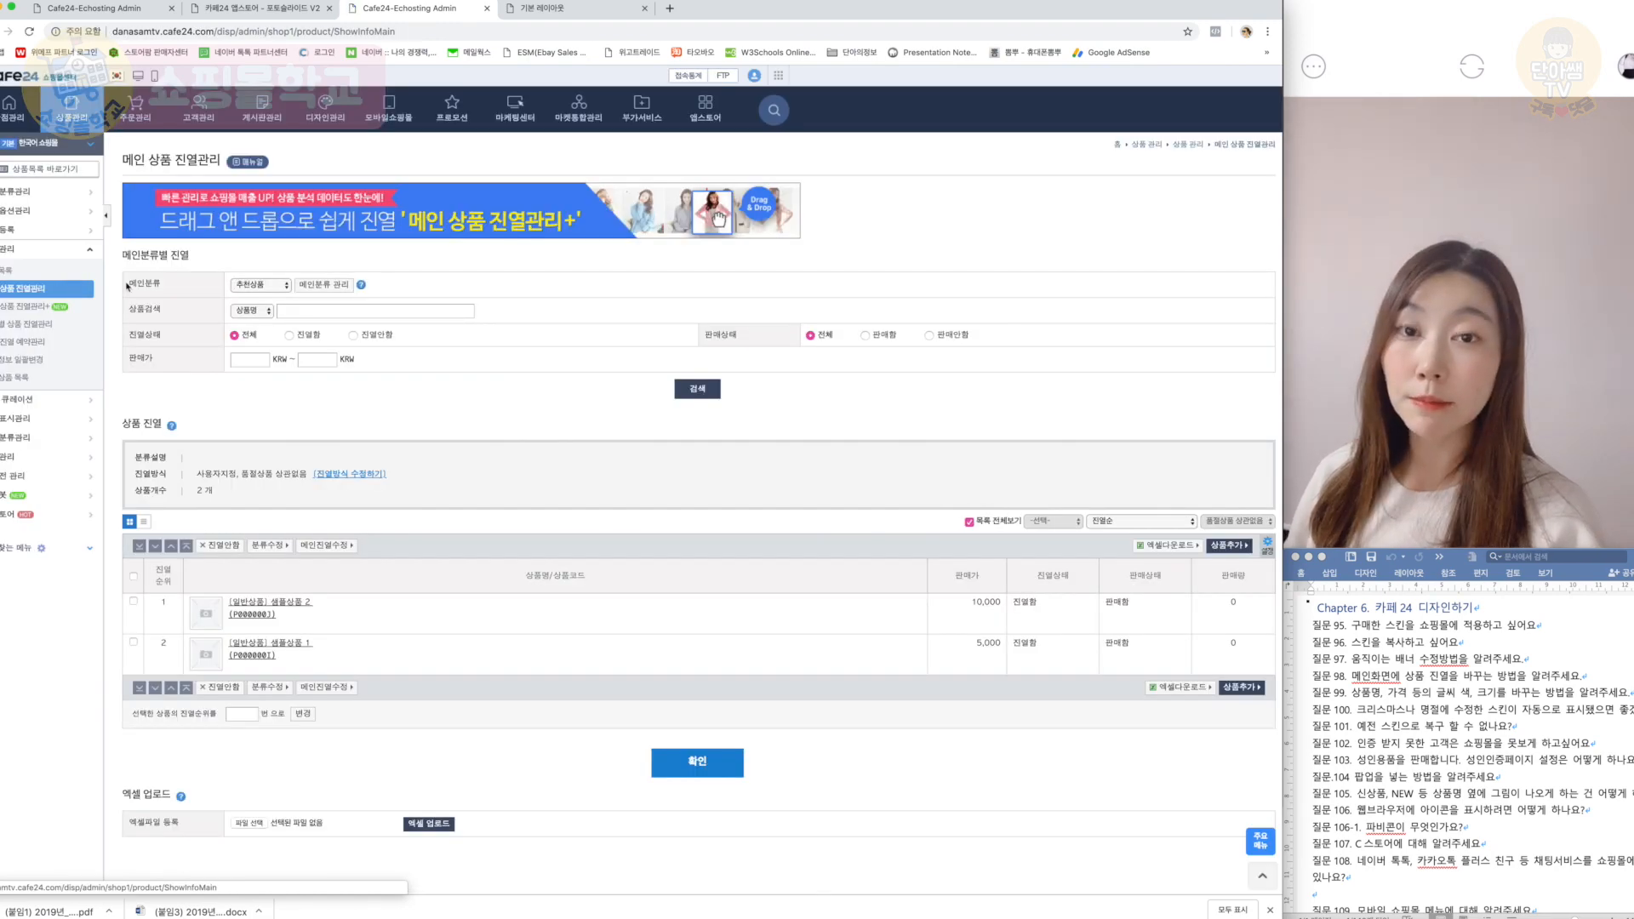
click(577, 10)
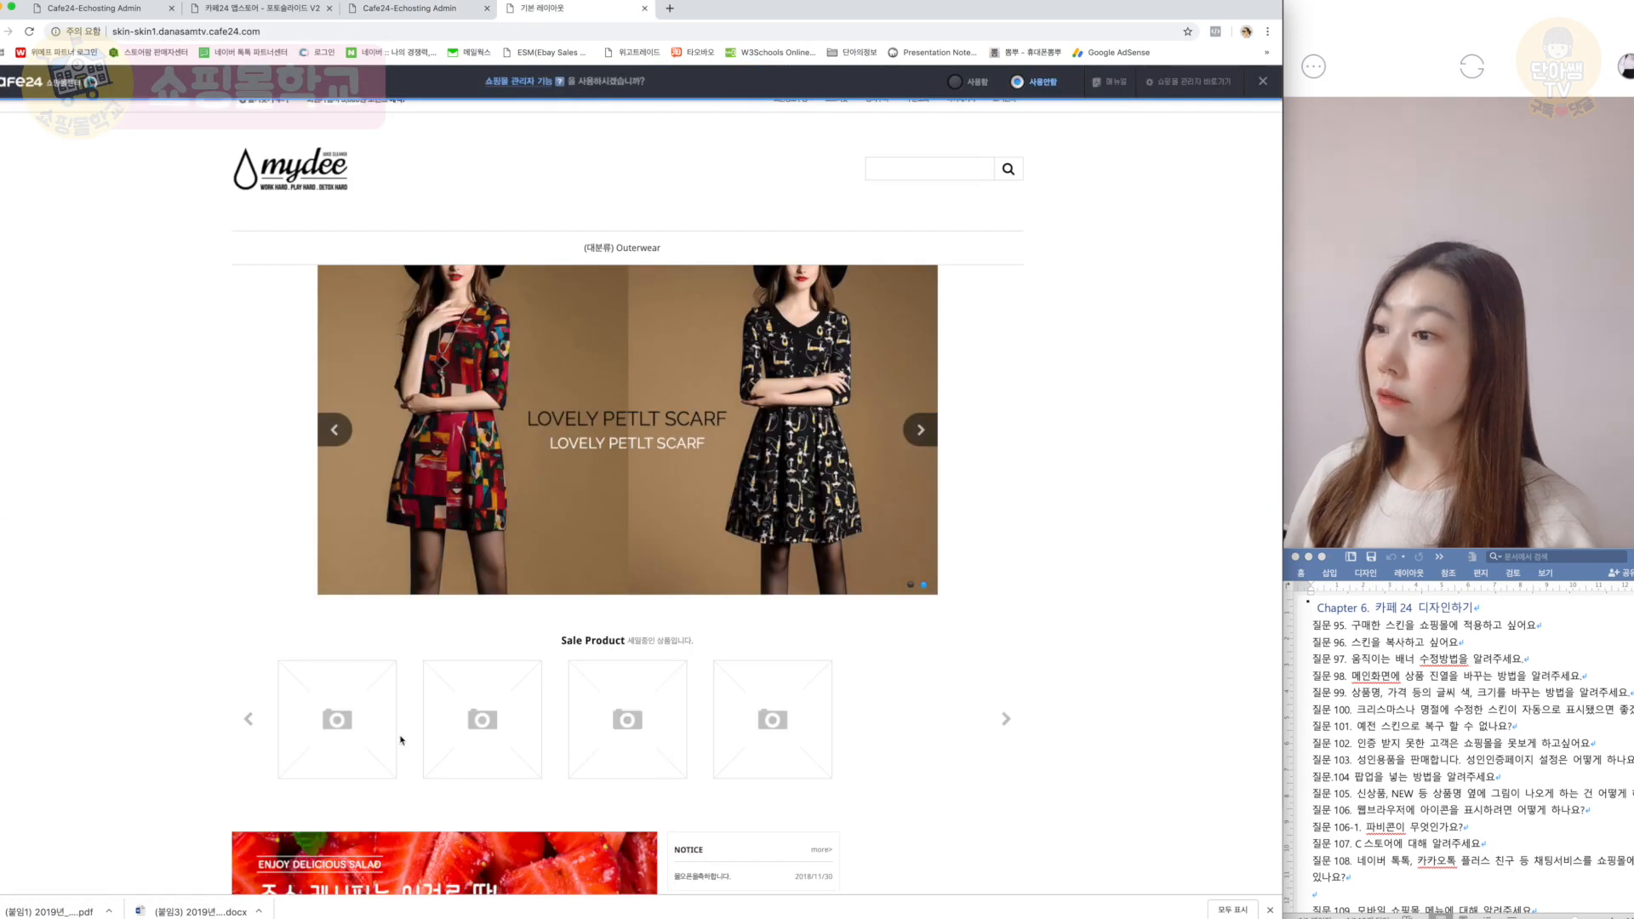
click(408, 9)
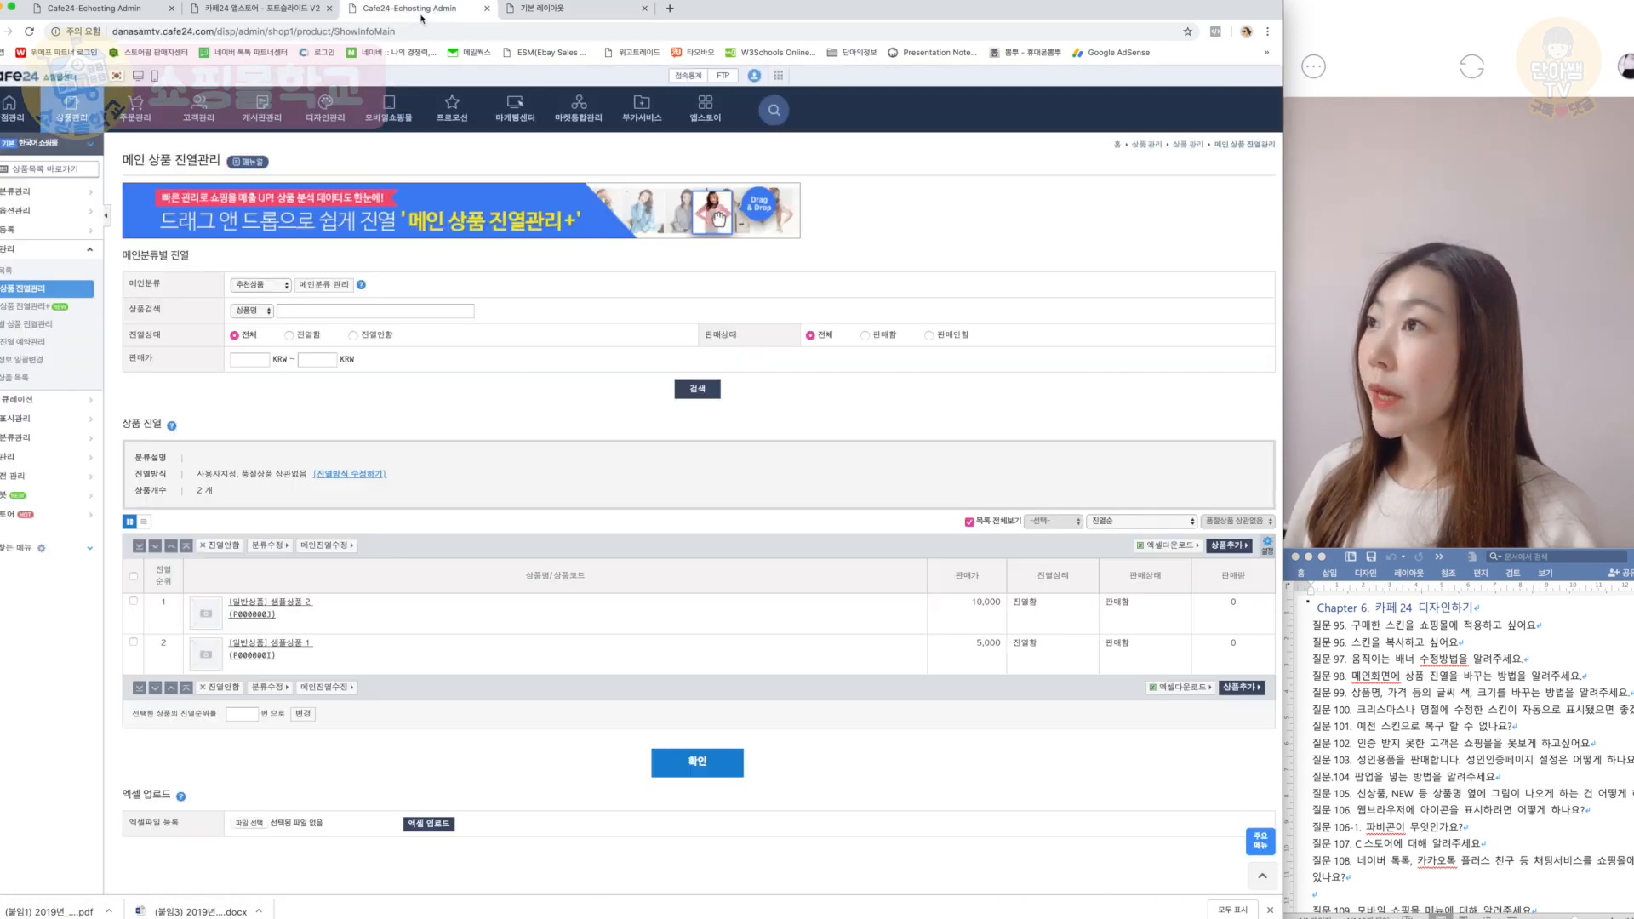
Step: Open the shop design editor and highlight the module name of the Sale Product list in the main page's HTML
click(326, 110)
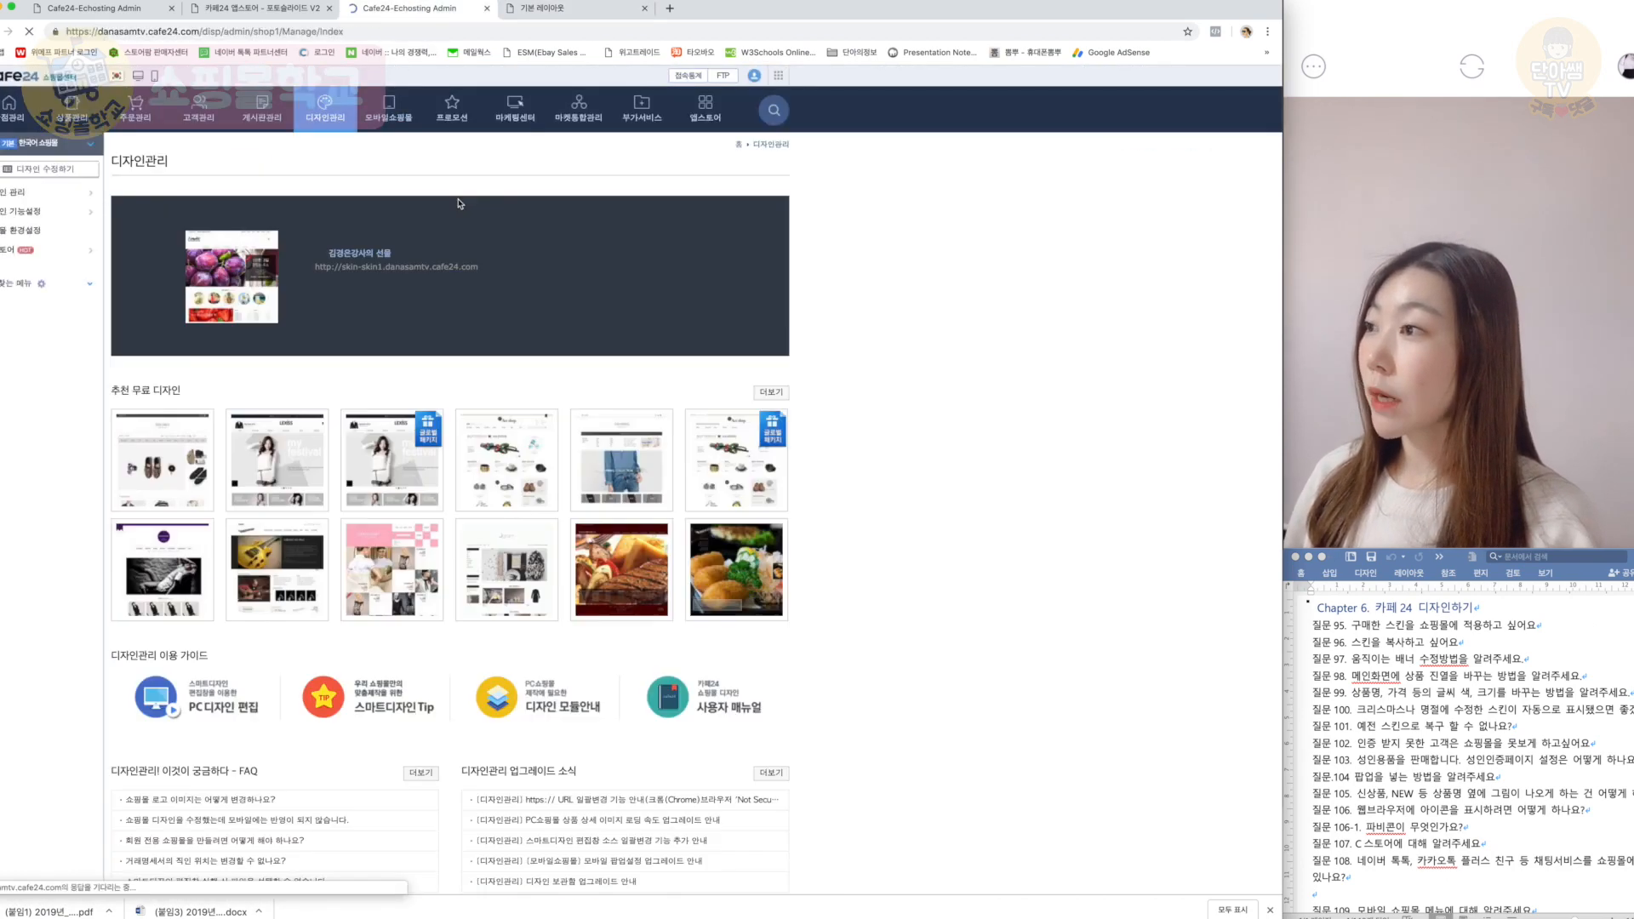
click(417, 315)
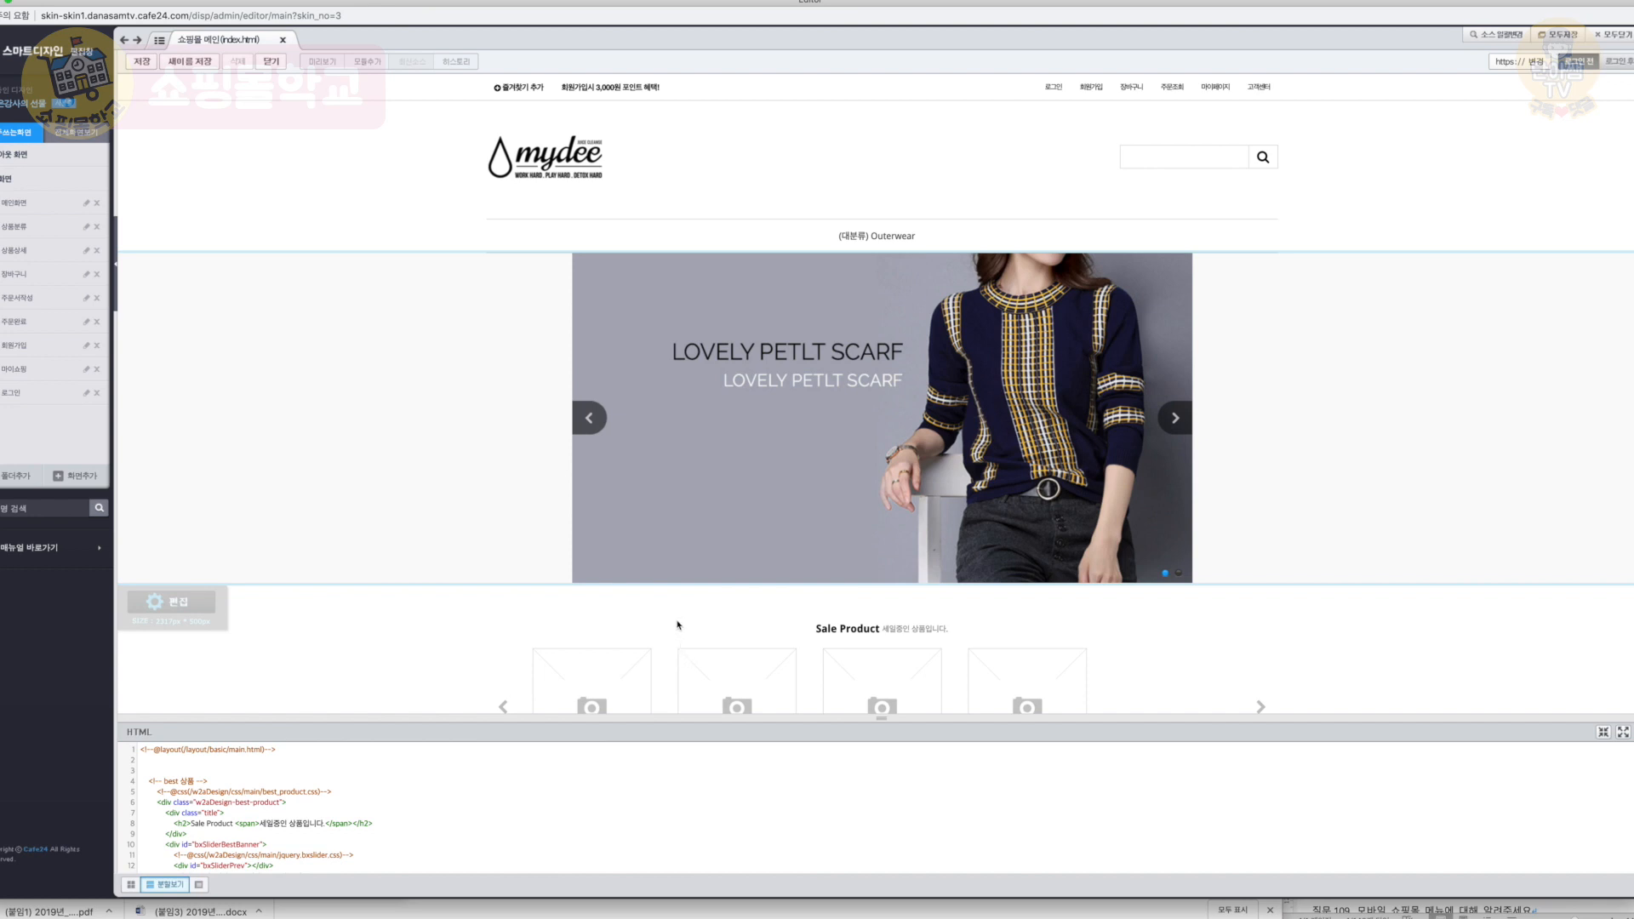
scroll(679, 616, down, 3)
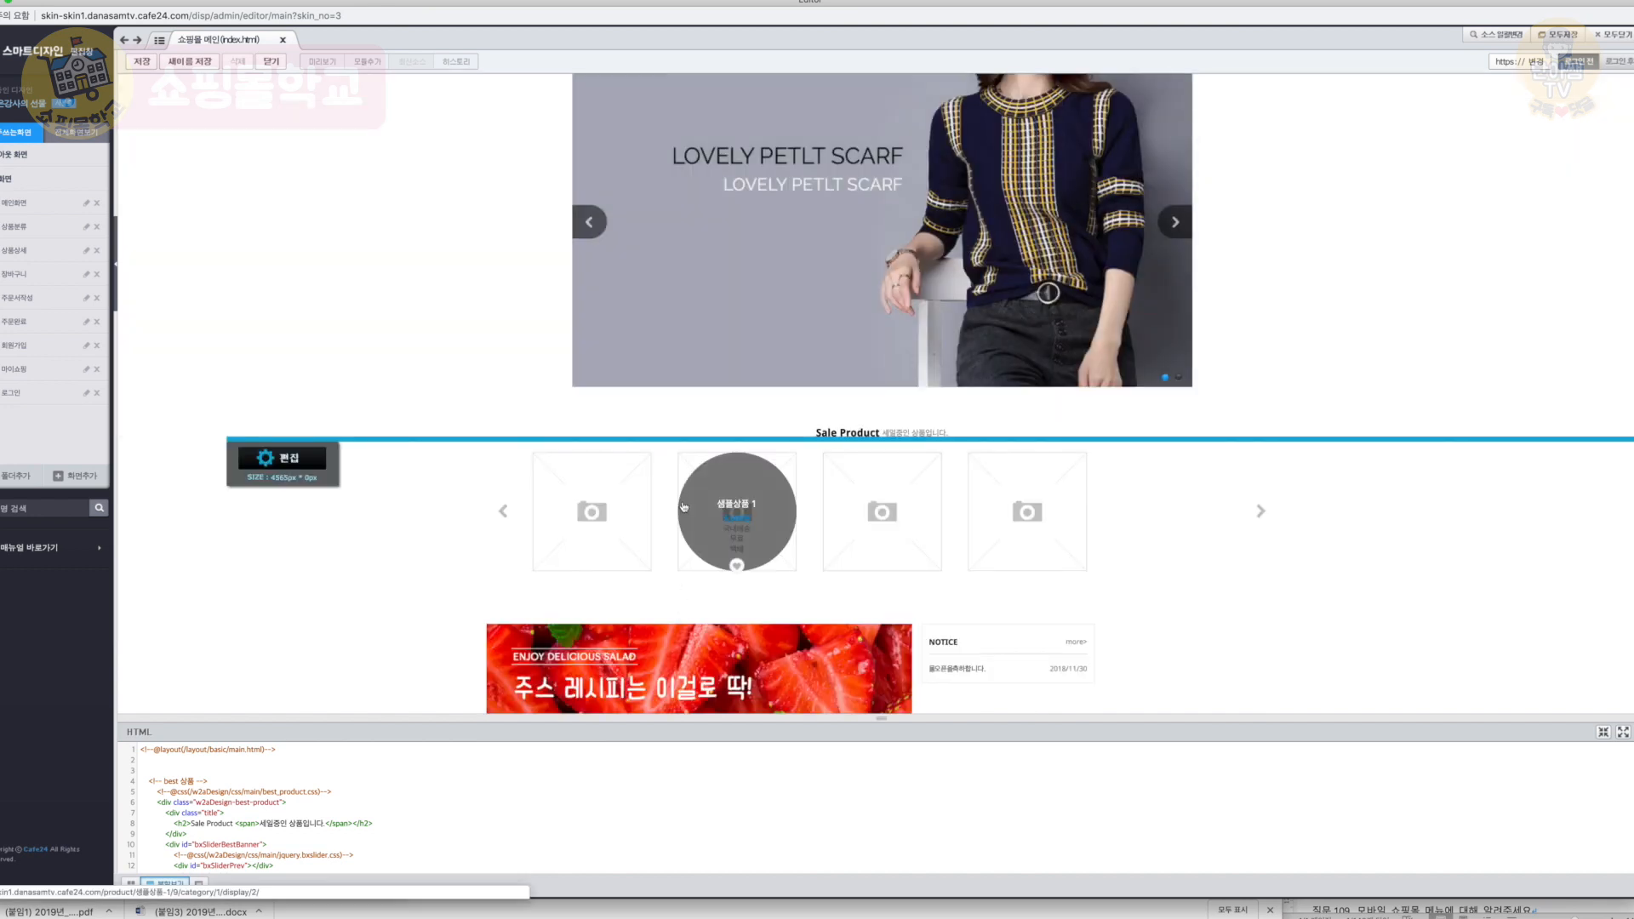
click(711, 440)
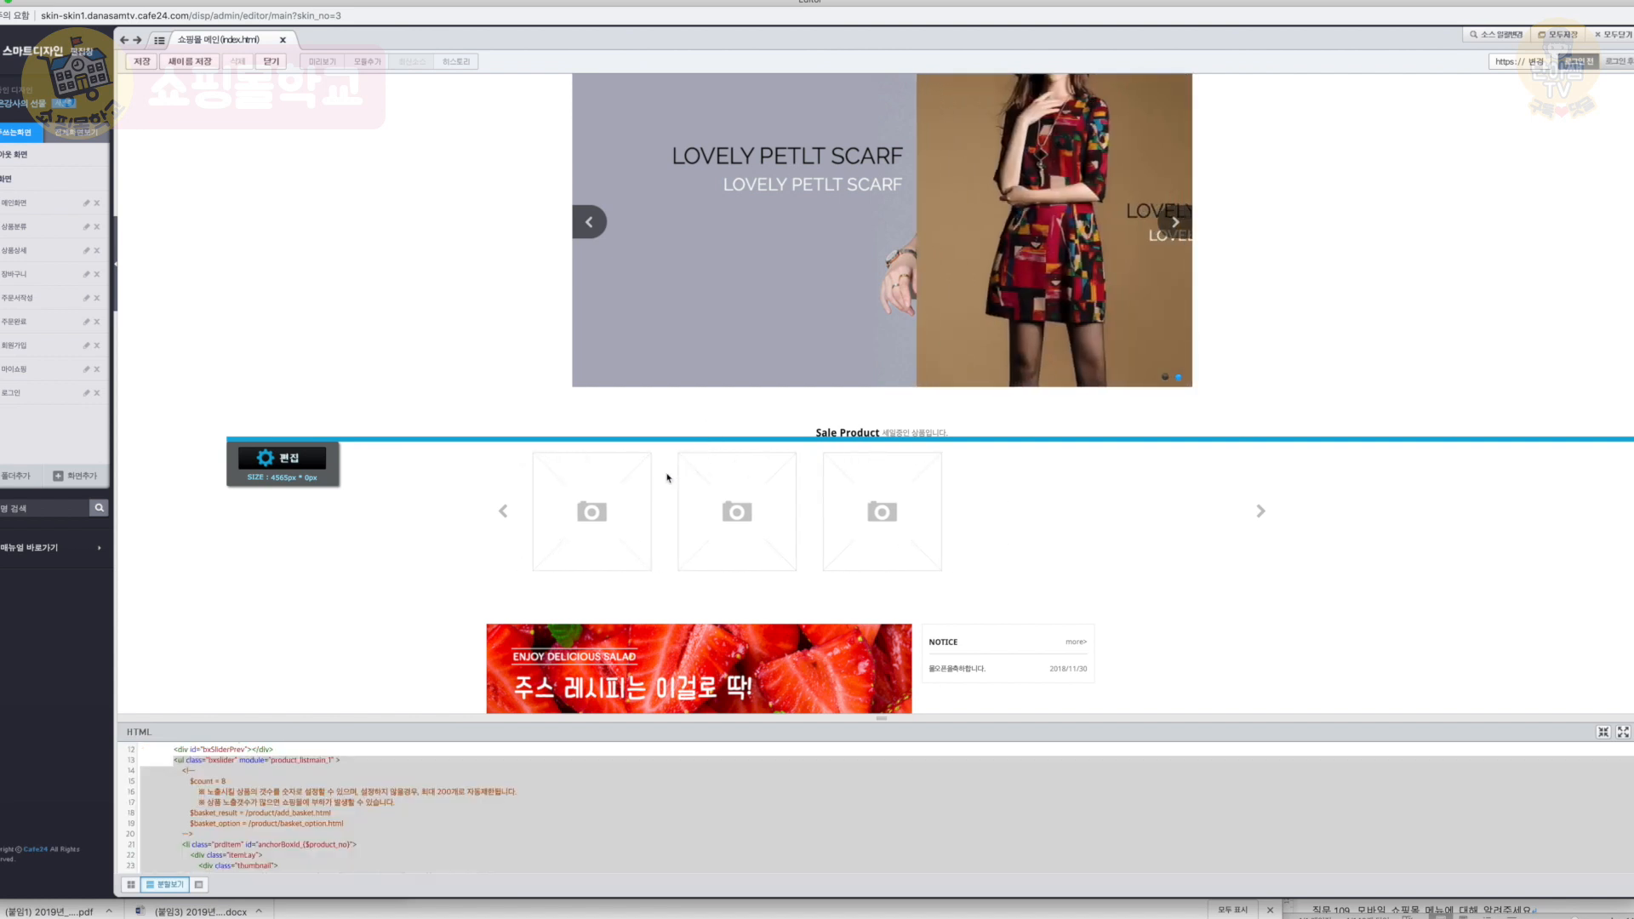
drag(491, 719, 511, 538)
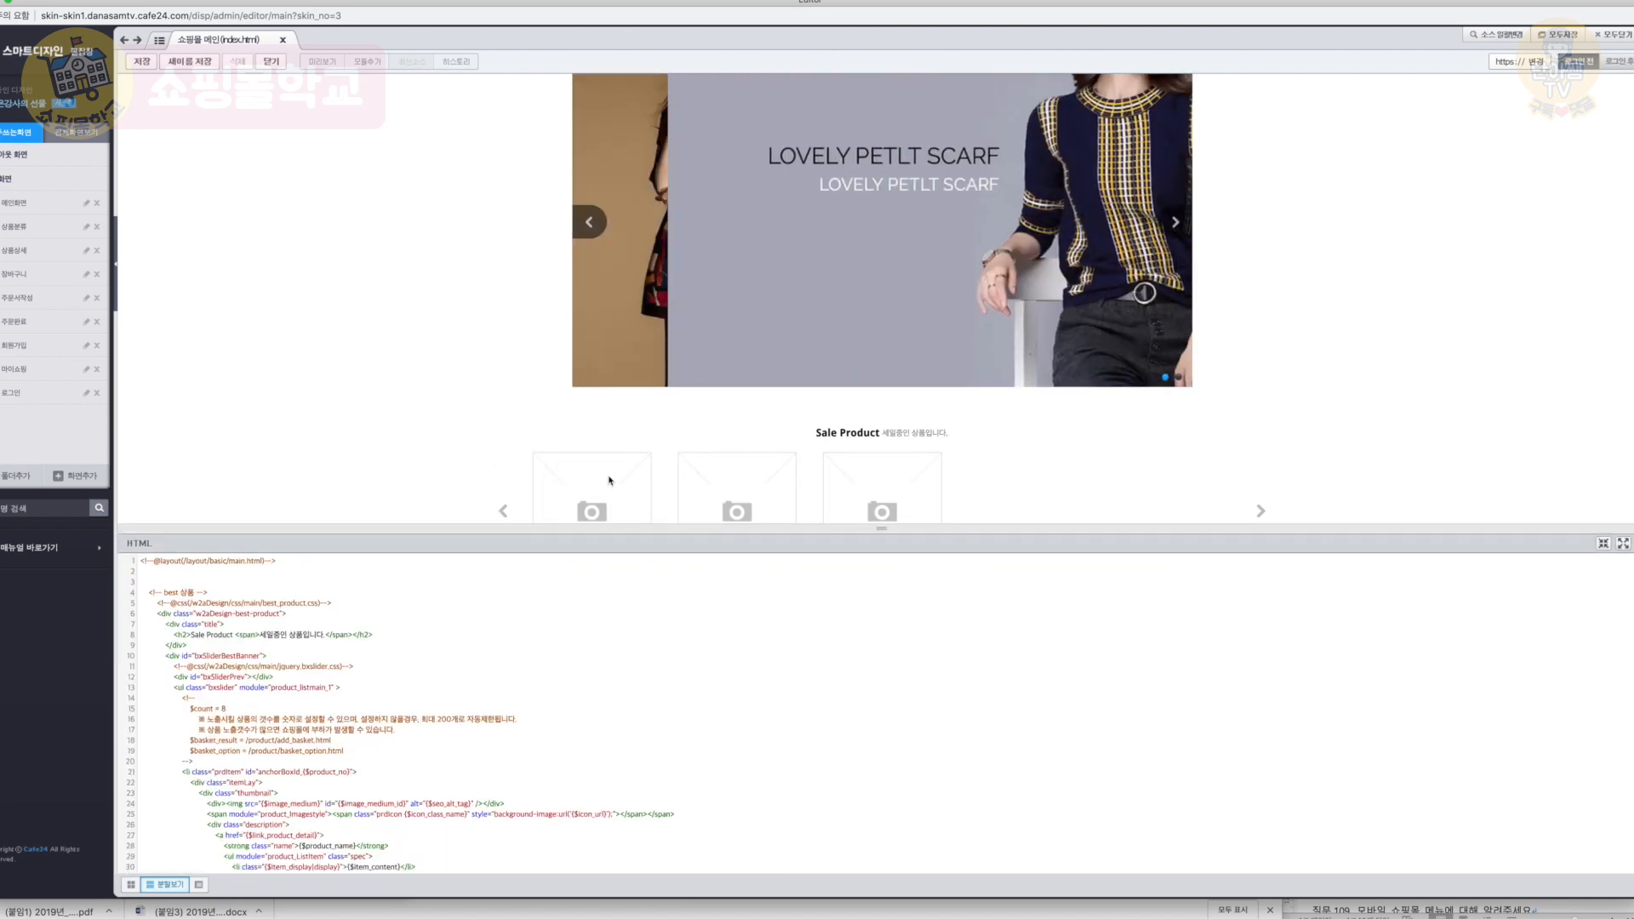
click(620, 442)
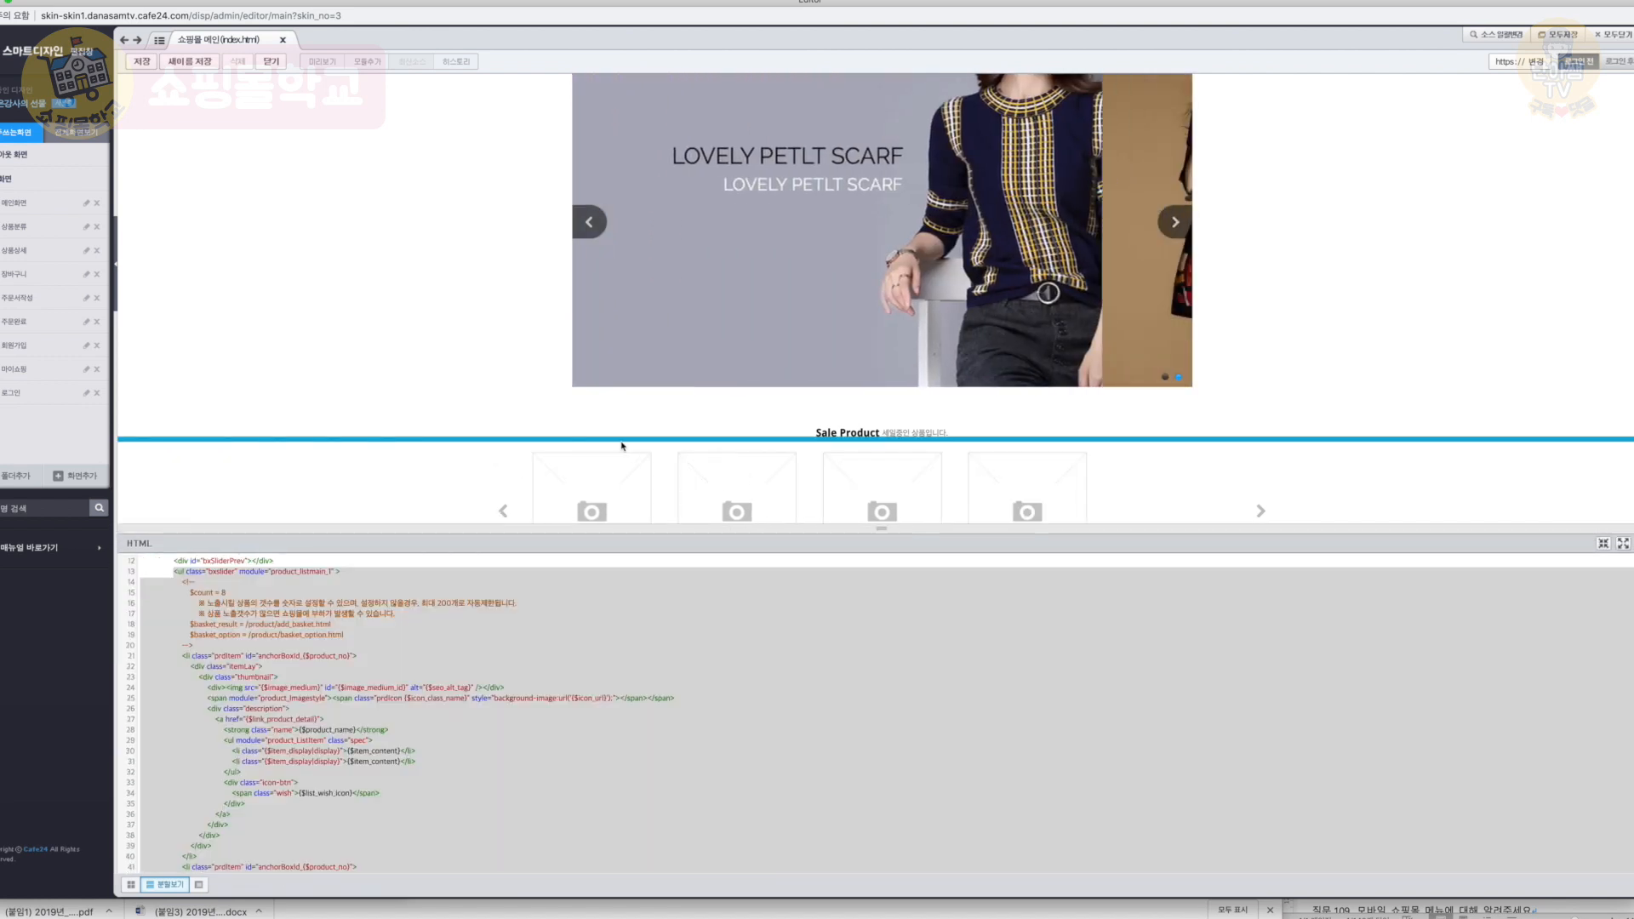
click(298, 571)
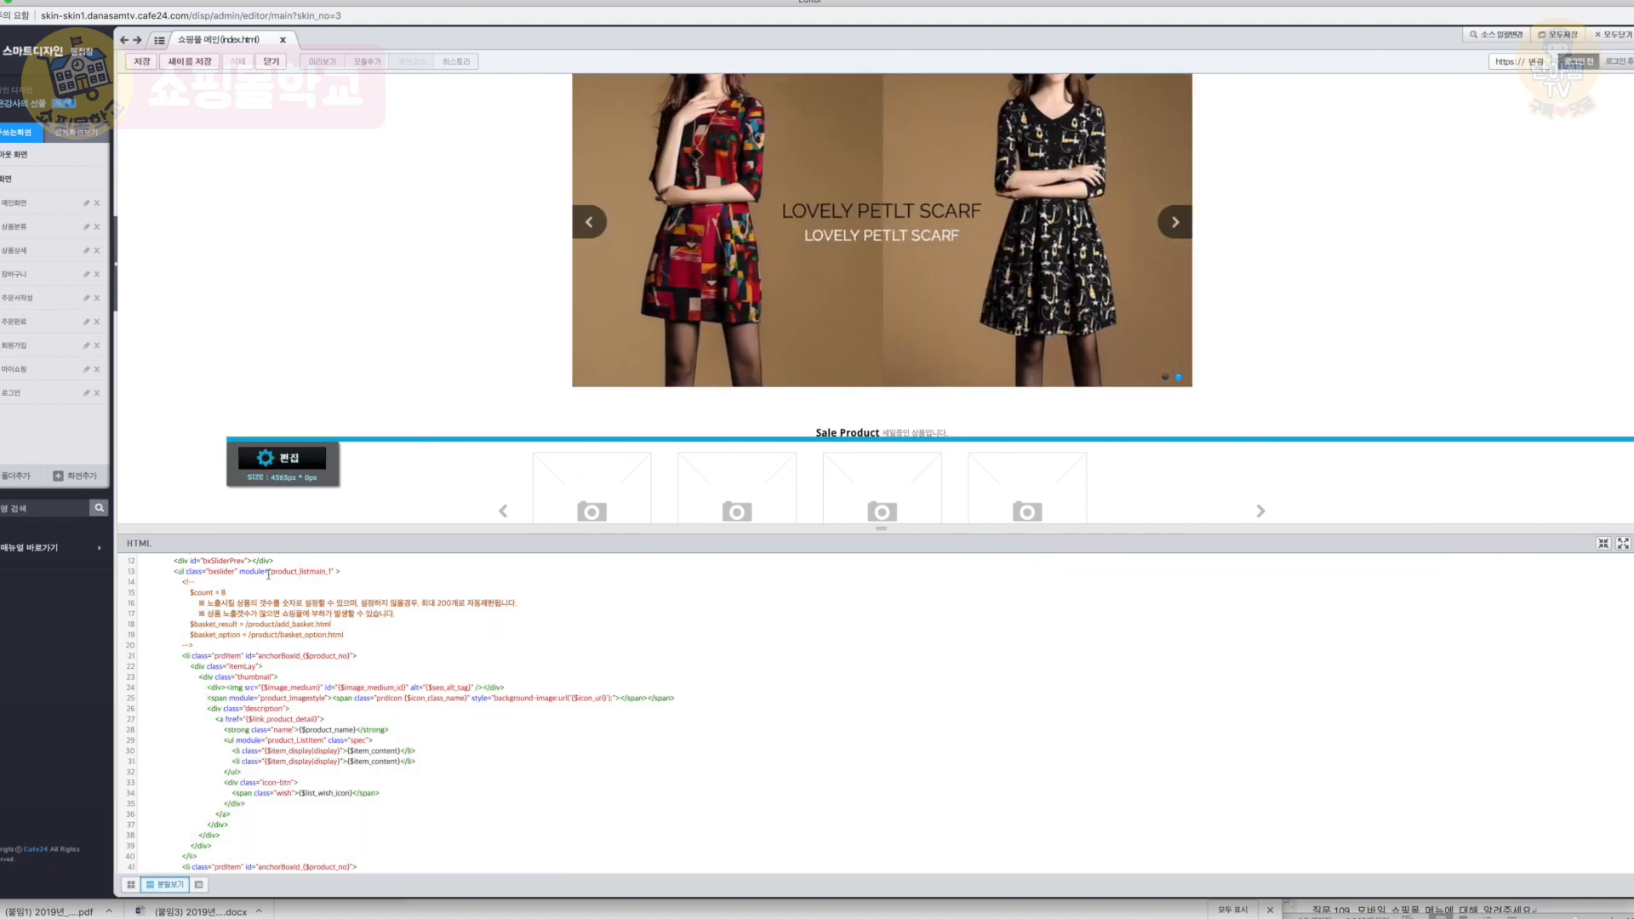
drag(270, 572, 331, 575)
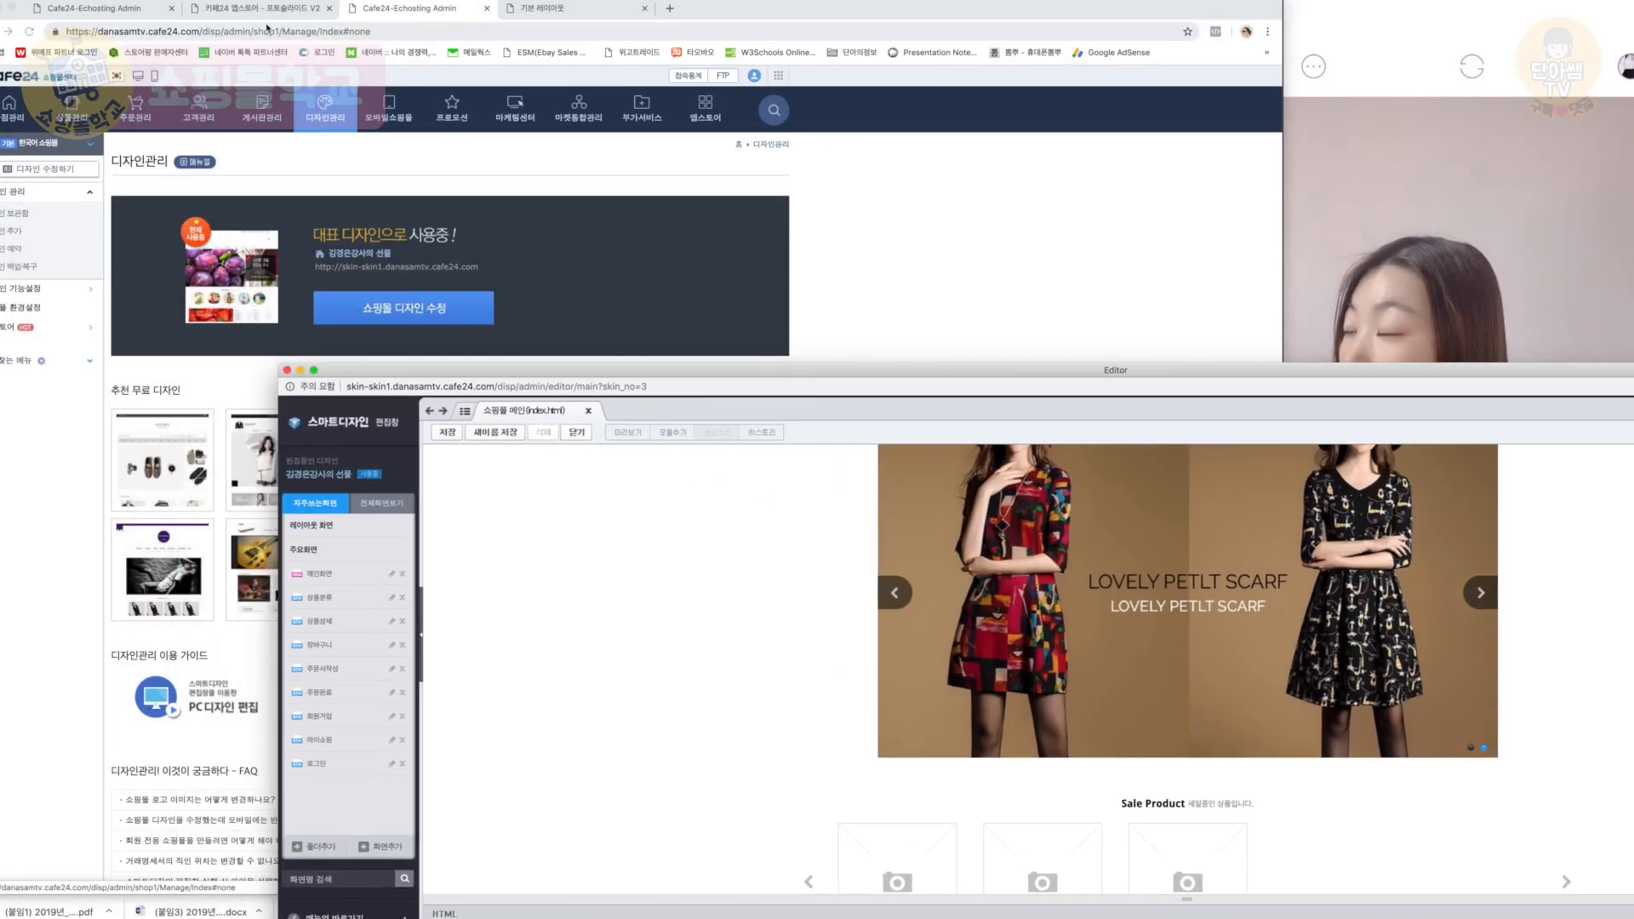
Step: In 메인 상품 진열관리, open 메인분류 관리 and examine the module code of the 추천상품 category
click(266, 28)
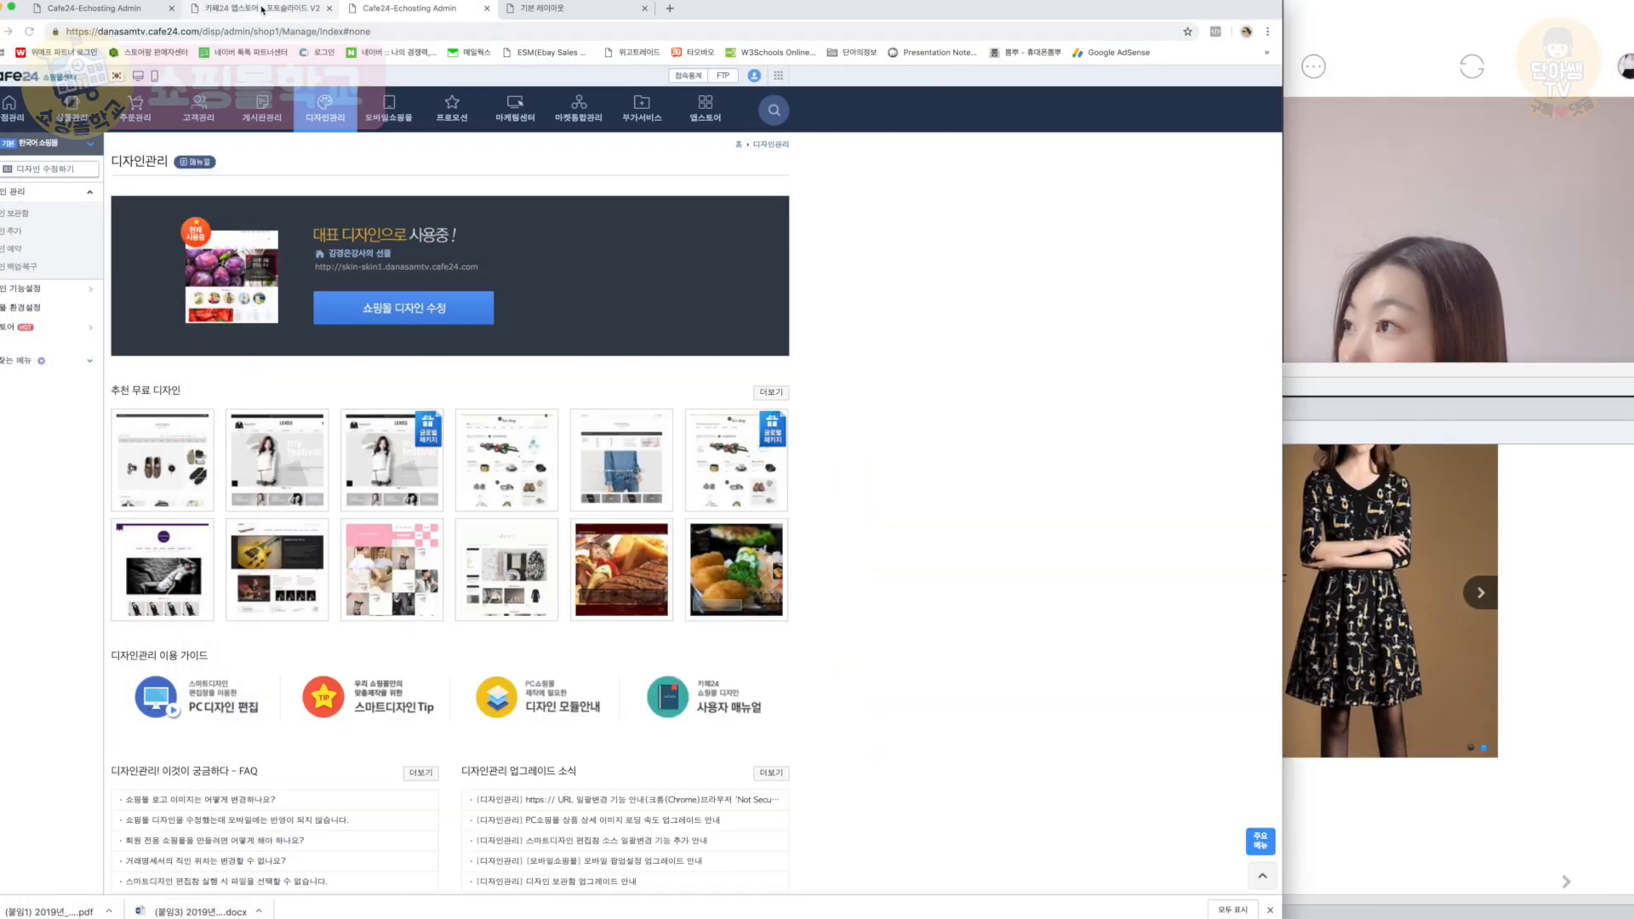
click(265, 10)
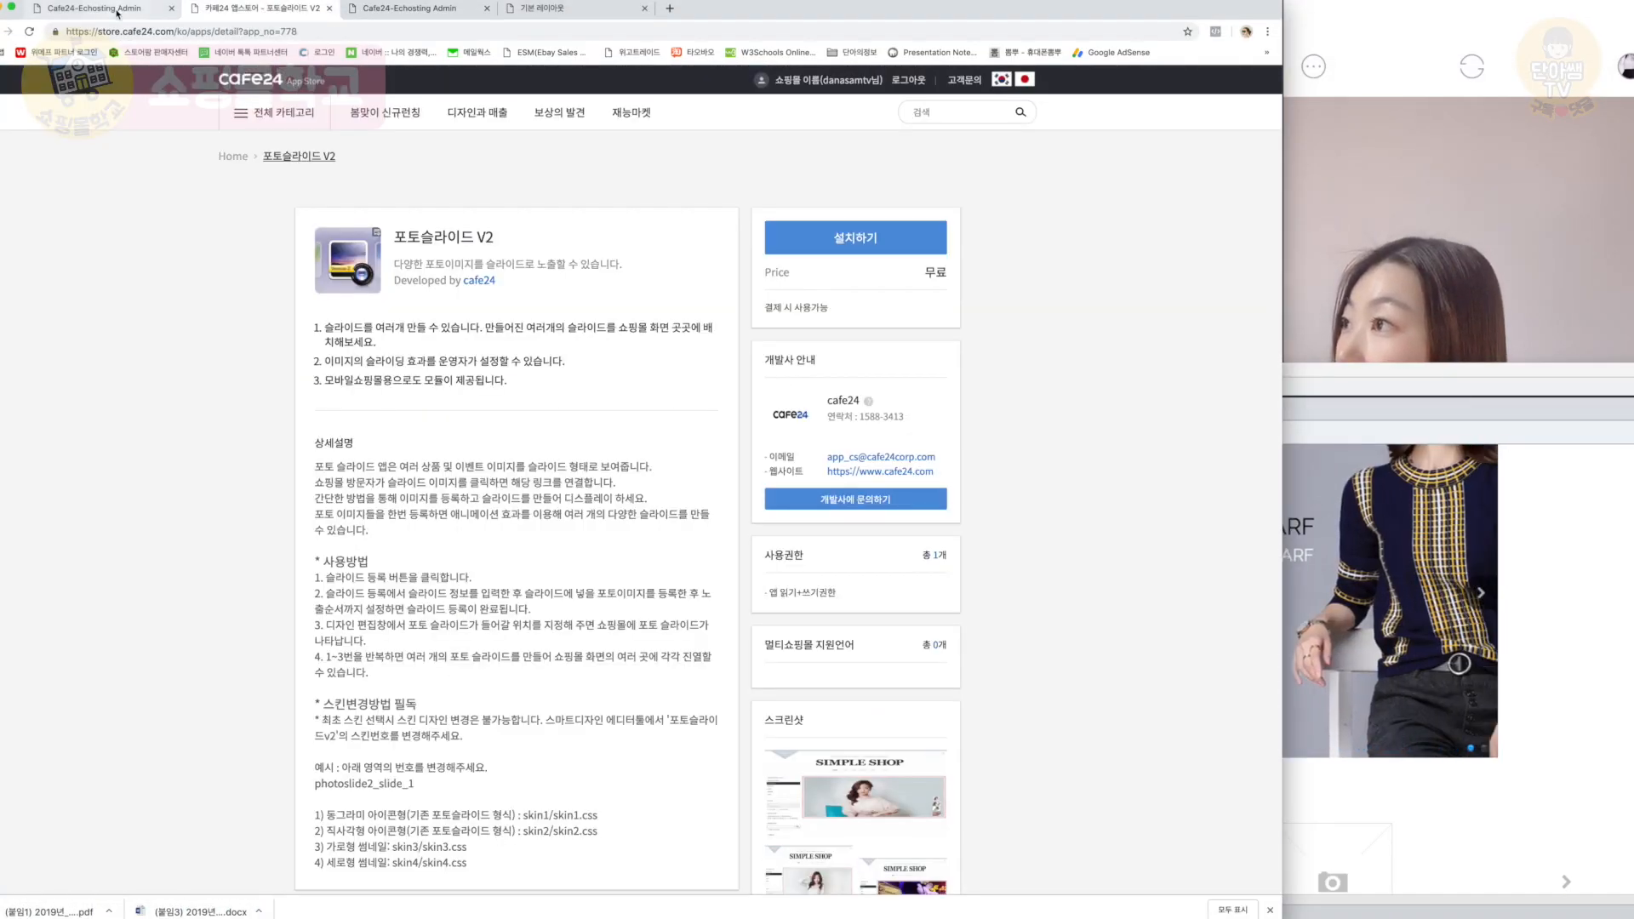
click(117, 10)
drag(1469, 374, 948, 463)
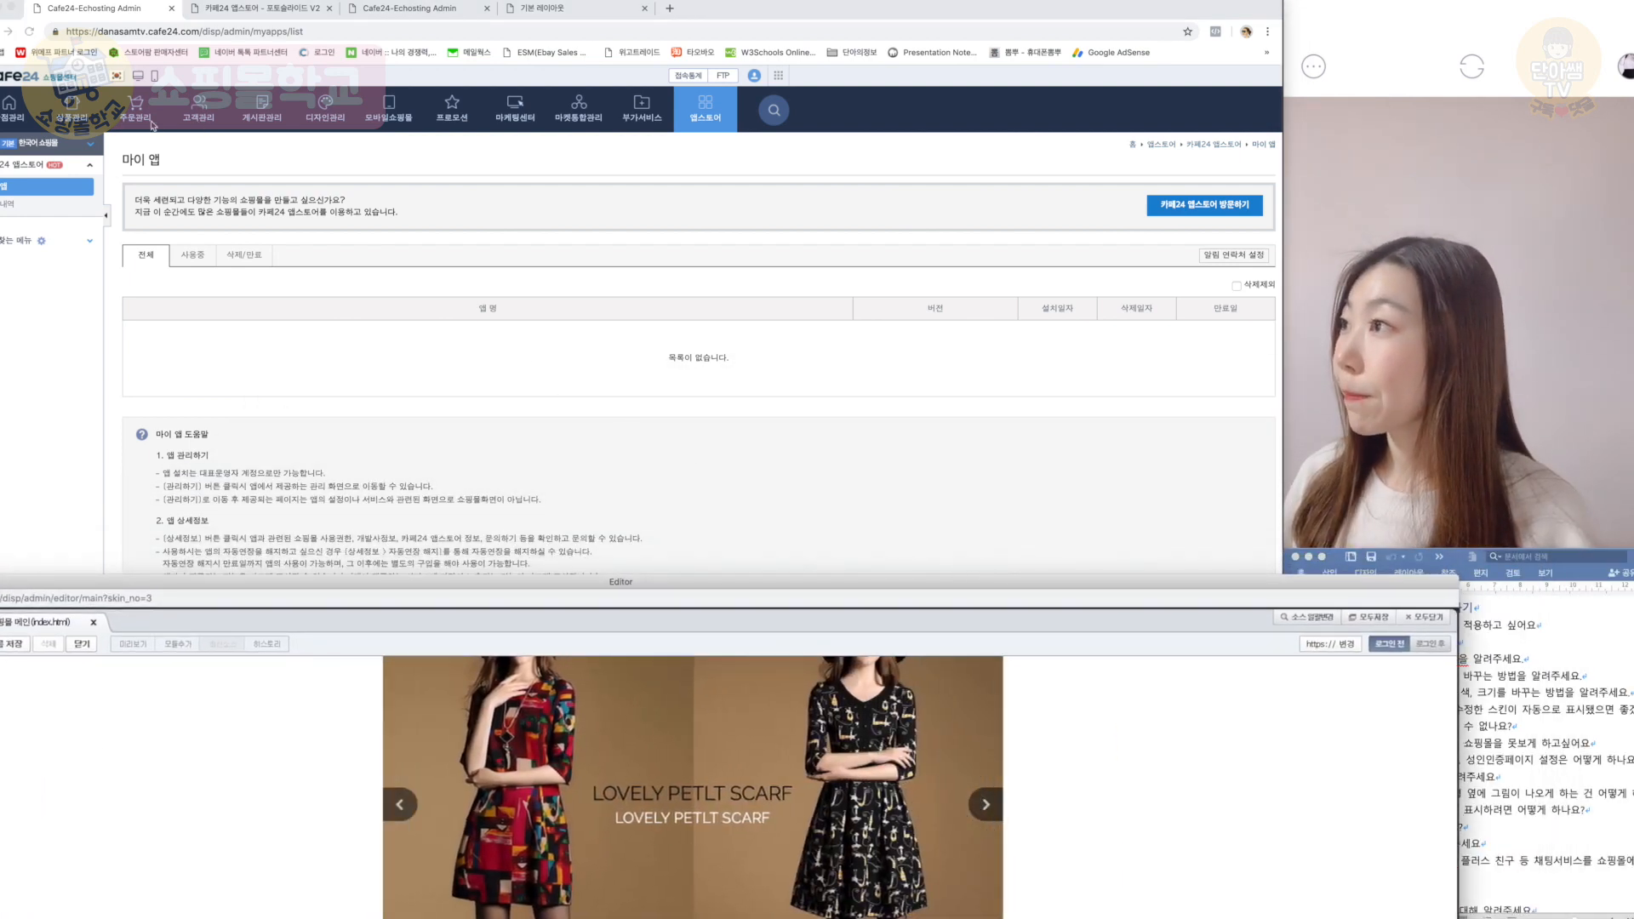
click(156, 122)
click(76, 126)
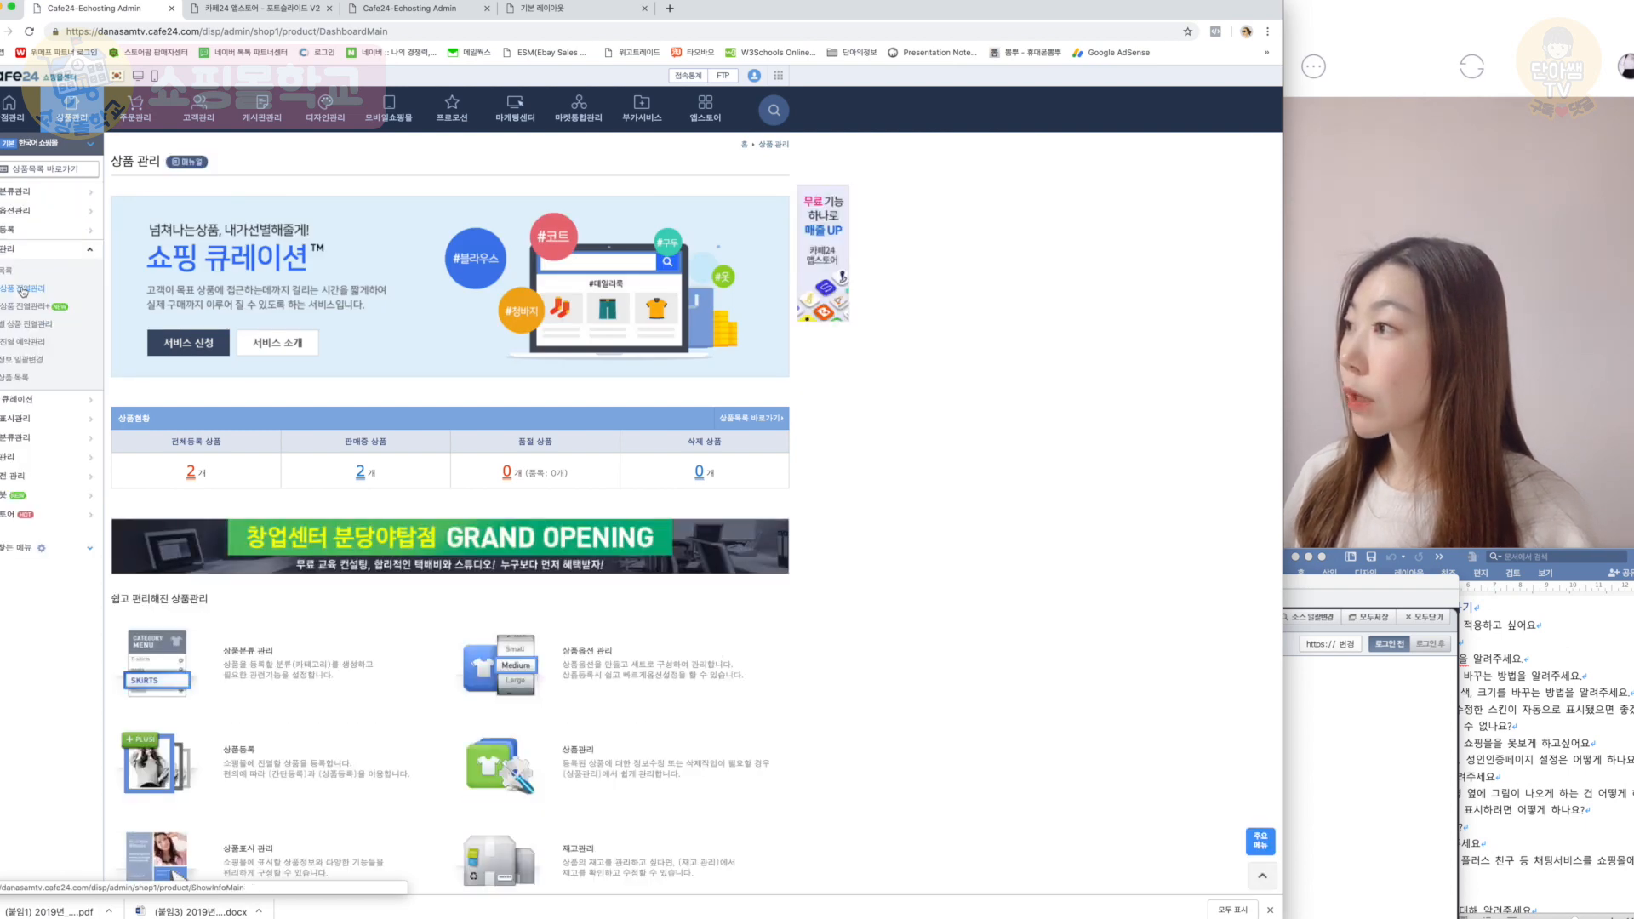
click(23, 291)
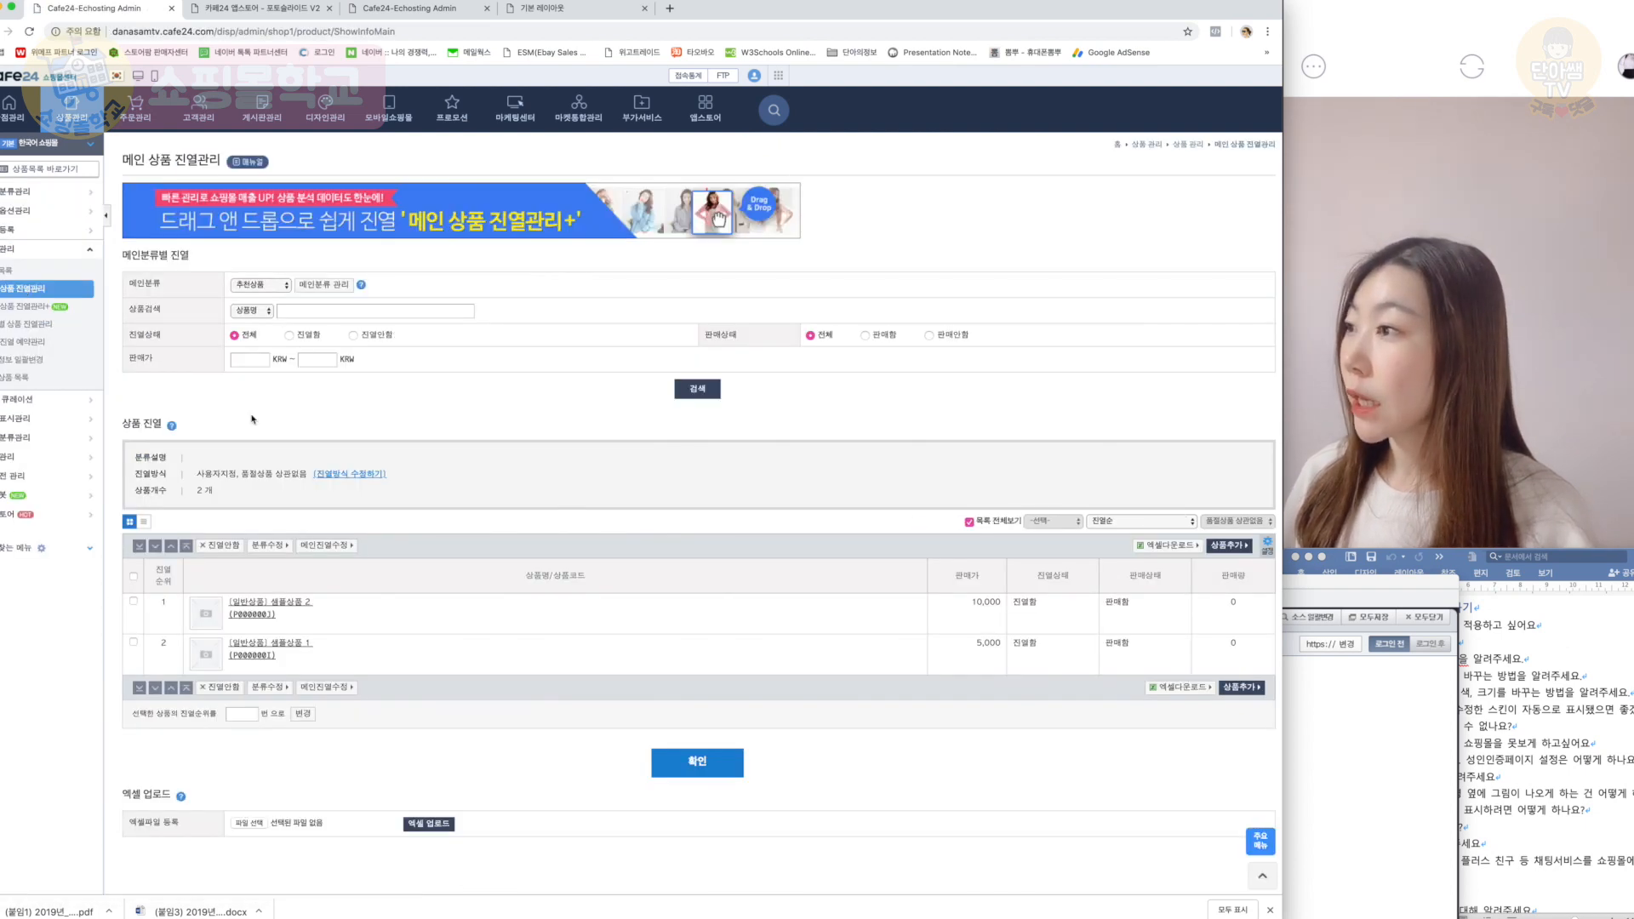
click(324, 286)
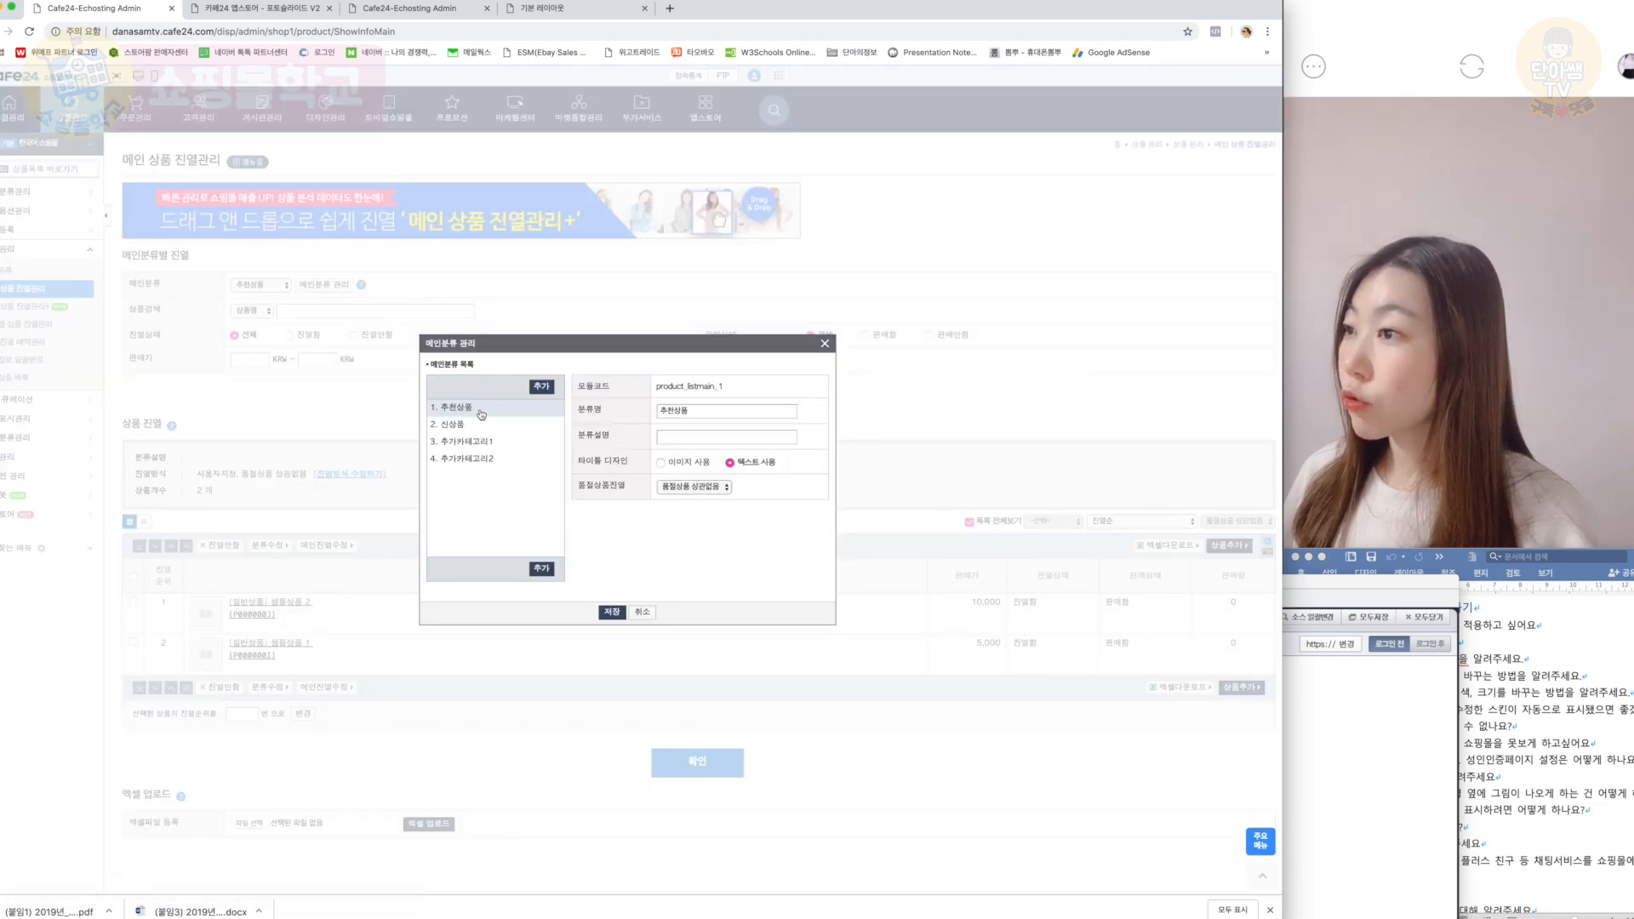
drag(654, 387, 707, 388)
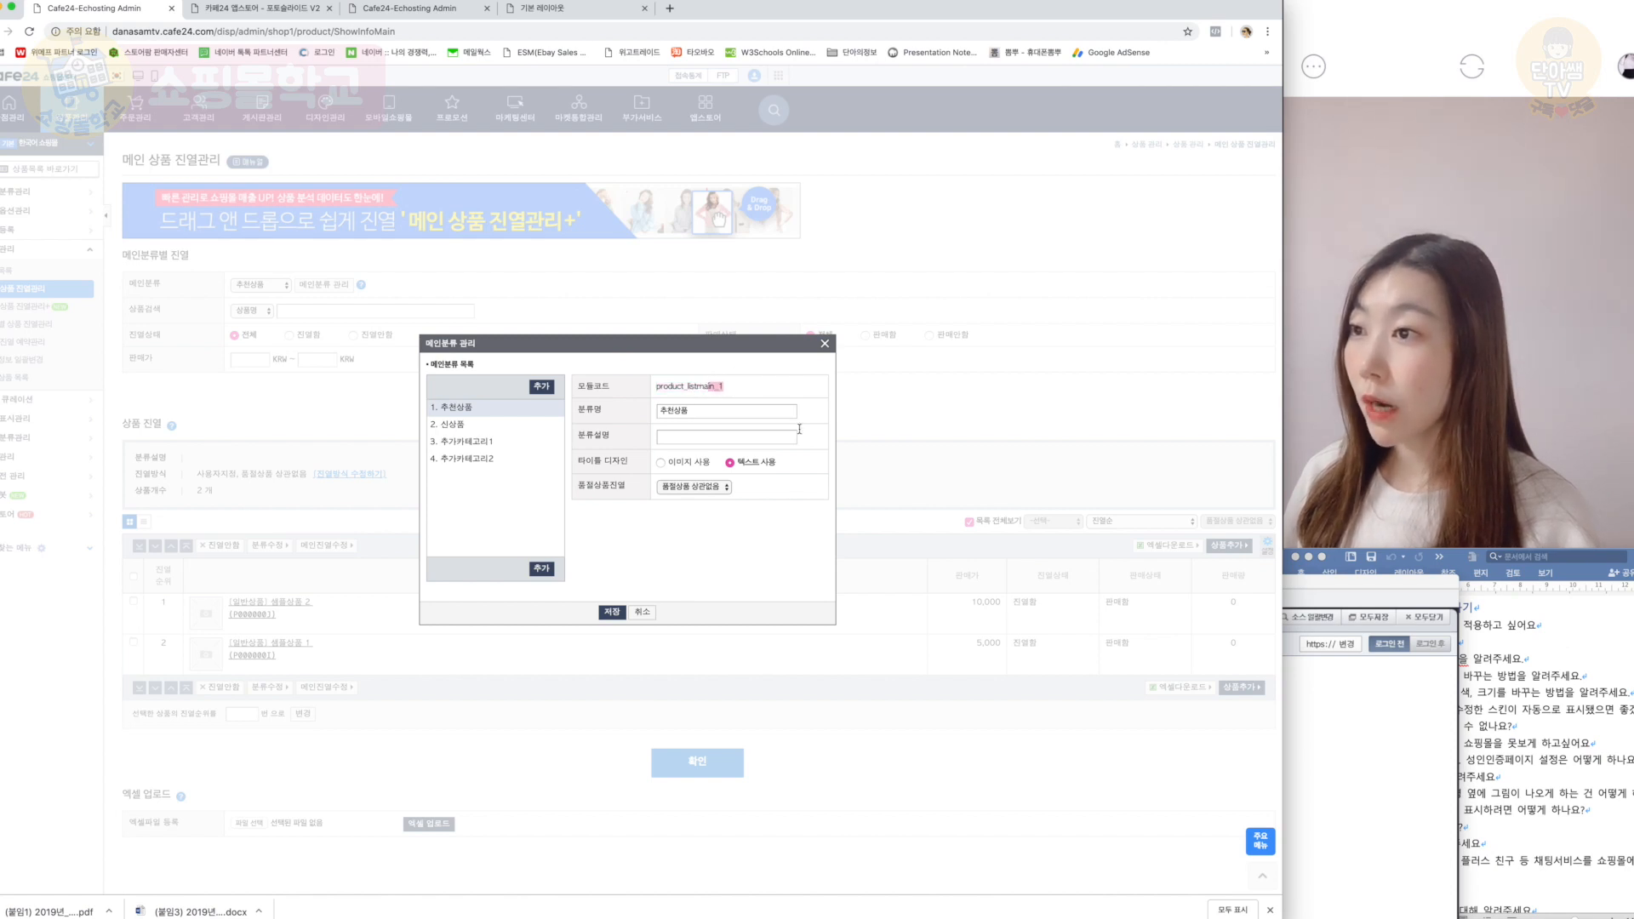
Step: Return to the shop design editor and examine the main page sections below the Sale Product list
click(1332, 696)
drag(898, 562, 815, 82)
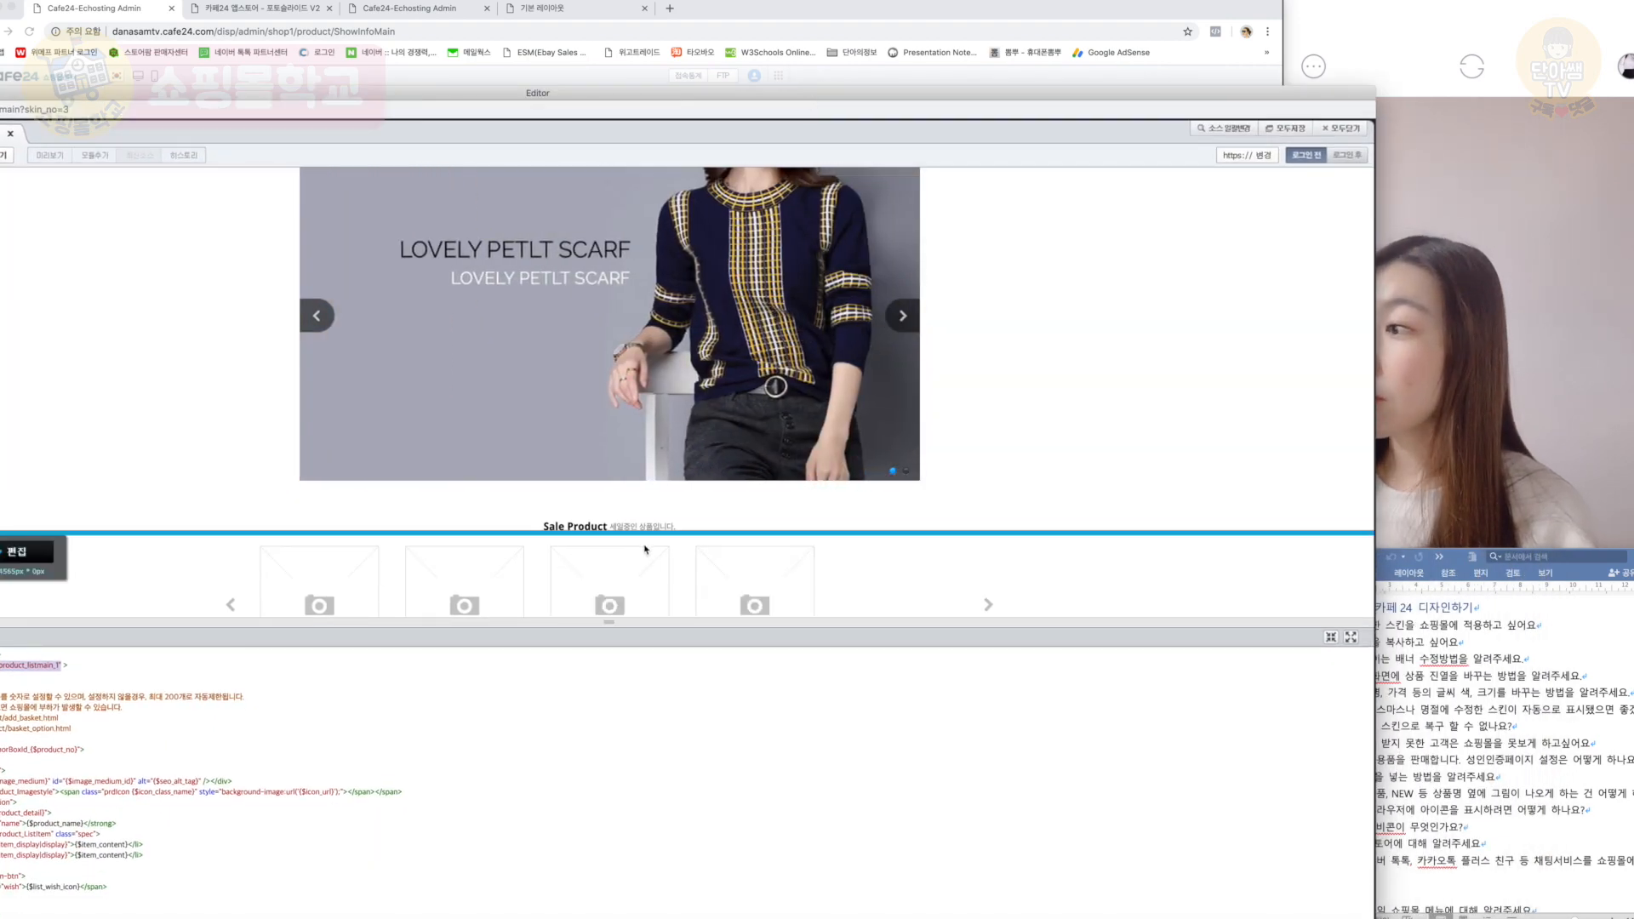
scroll(646, 548, down, 3)
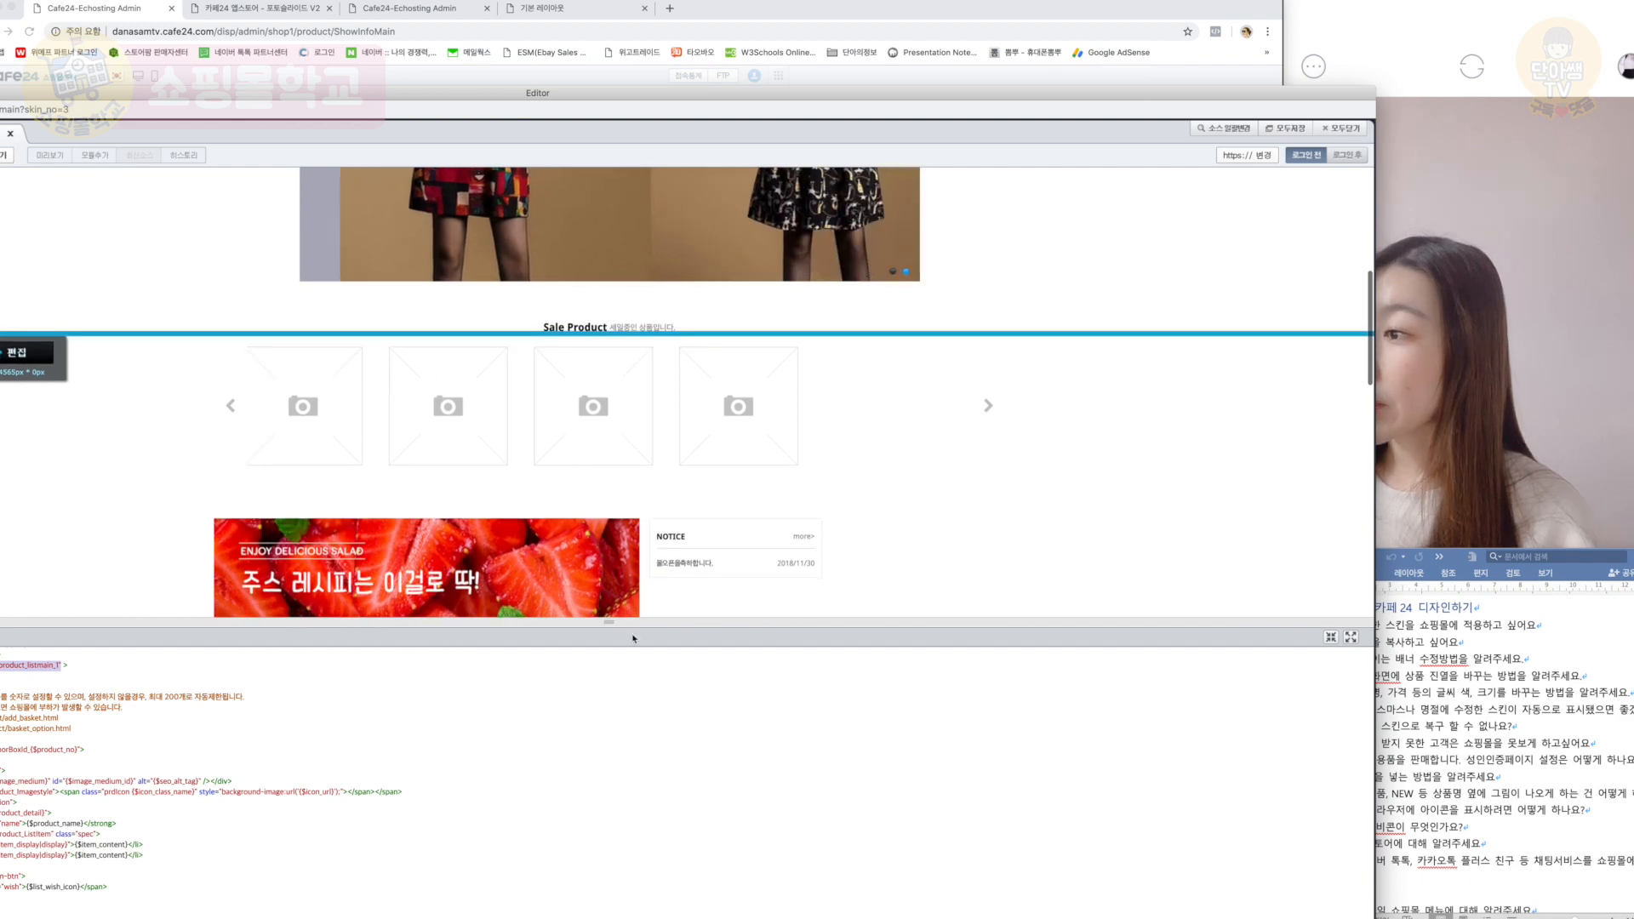
scroll(598, 828, down, 1)
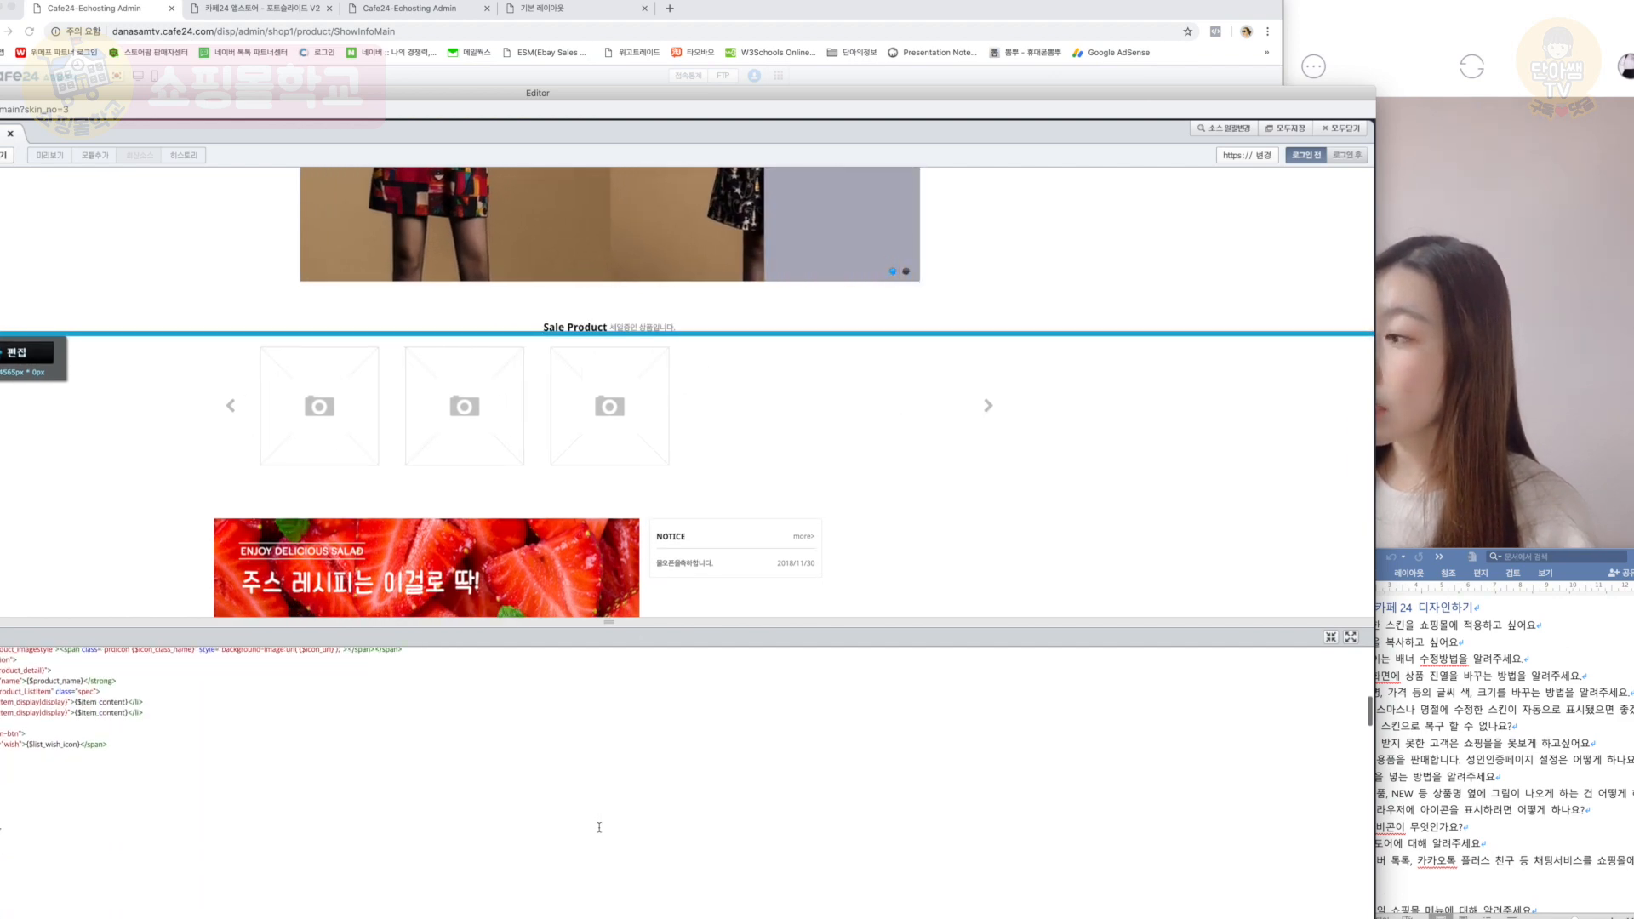
scroll(599, 828, down, 5)
drag(262, 93, 535, 56)
scroll(542, 336, down, 10)
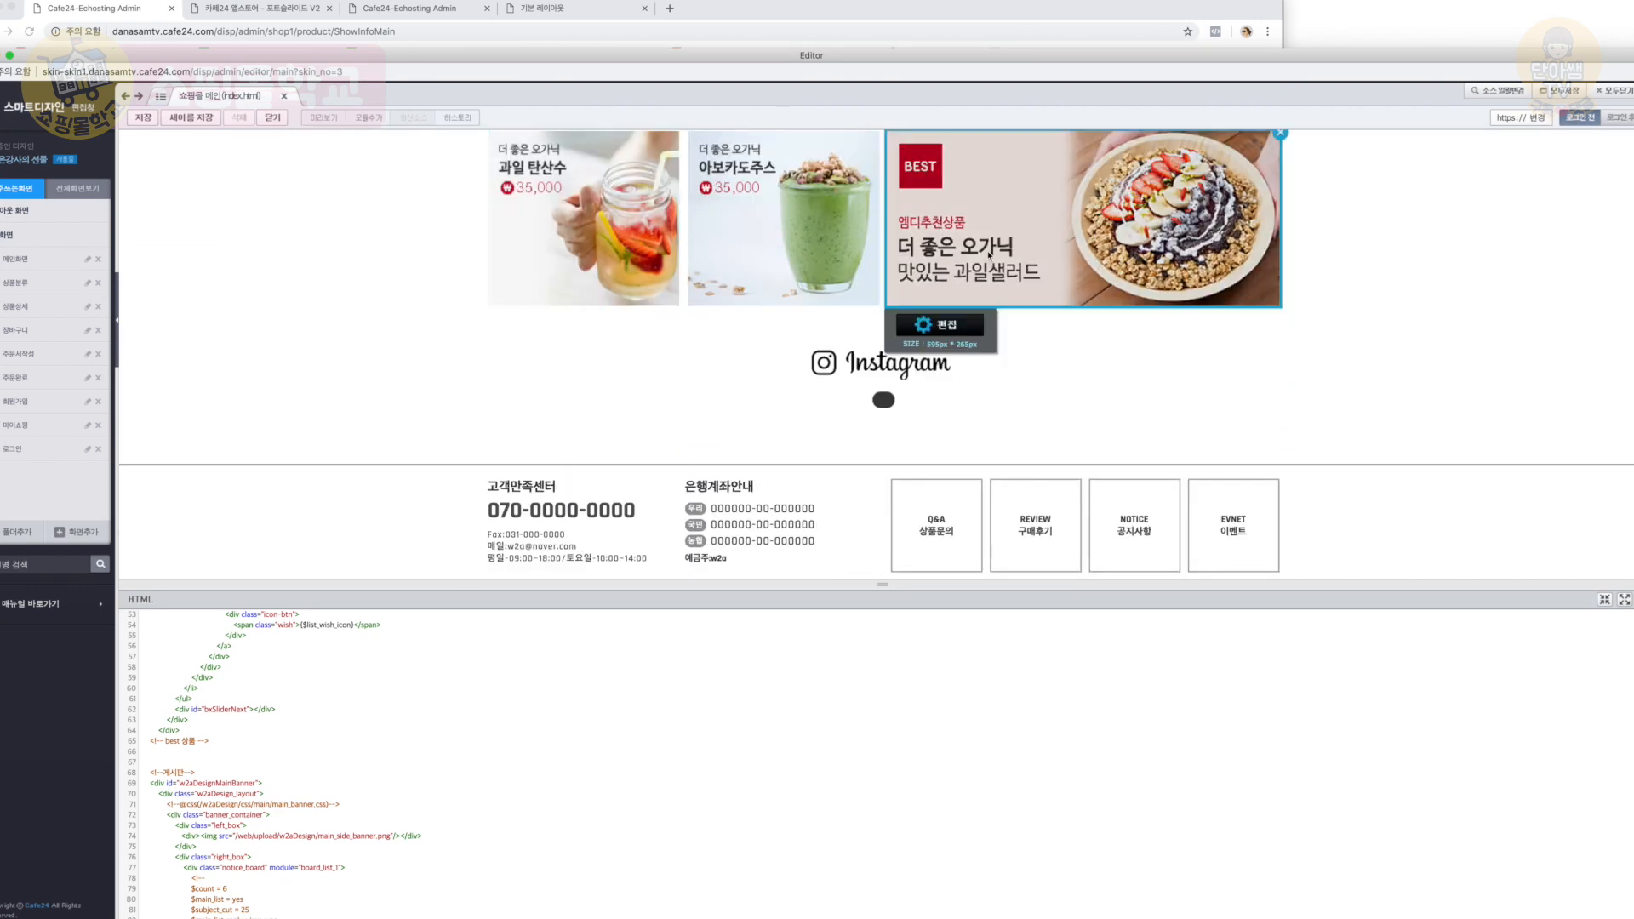
scroll(988, 260, down, 1)
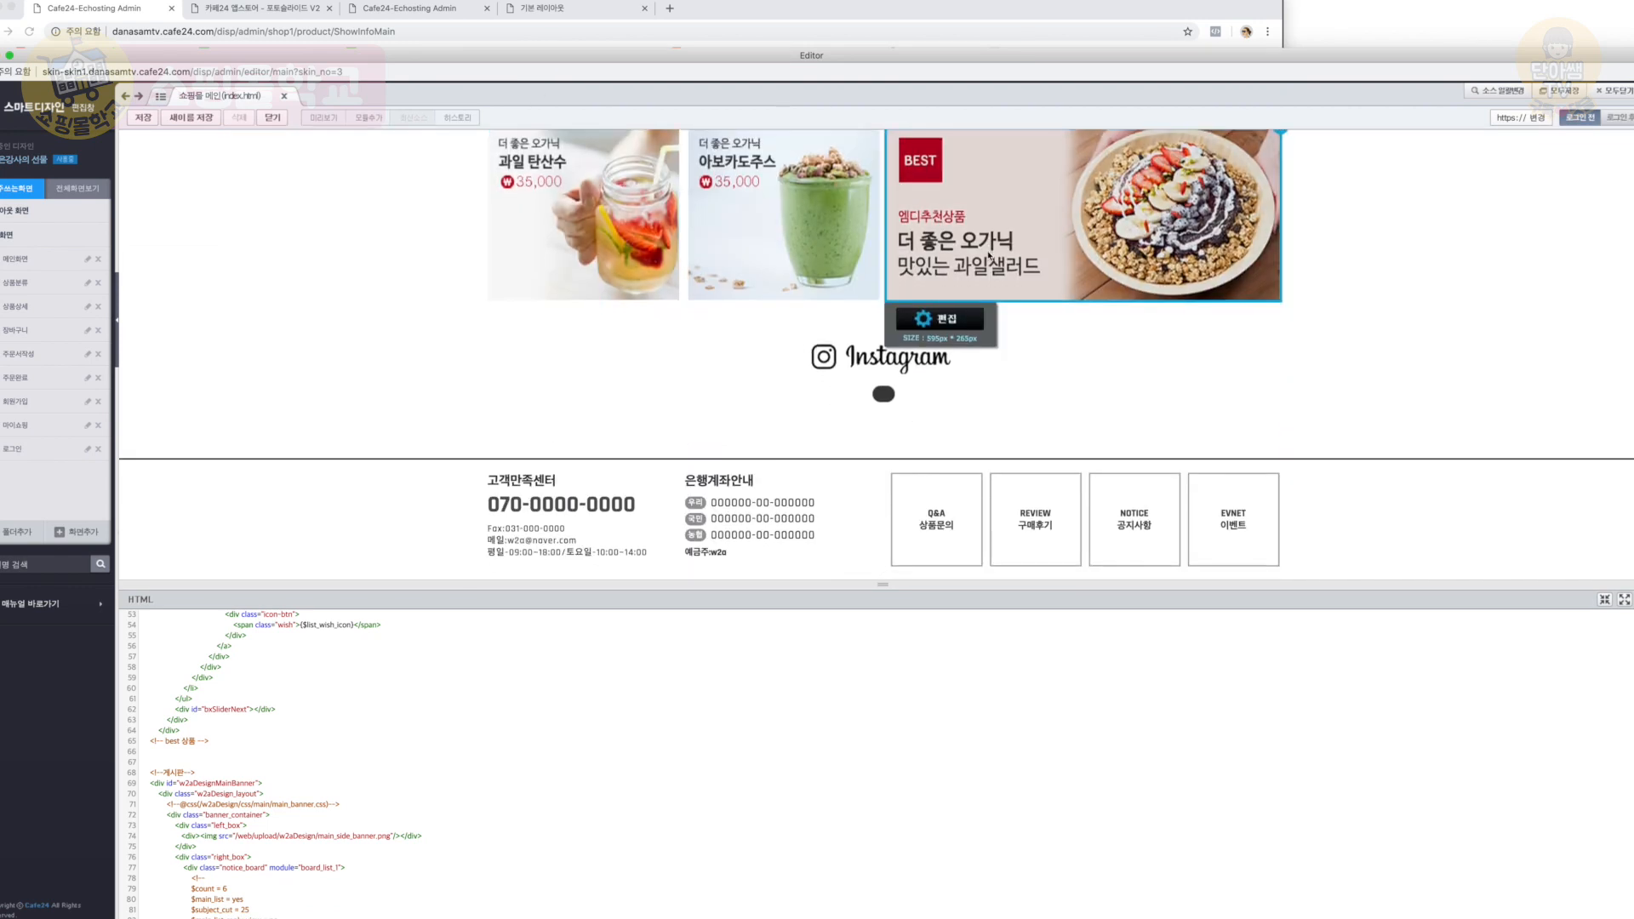
Step: Examine the module names of the NEW ARRIVALS and BEST ITEMS lists in the main page's HTML
click(943, 243)
scroll(354, 718, down, 2)
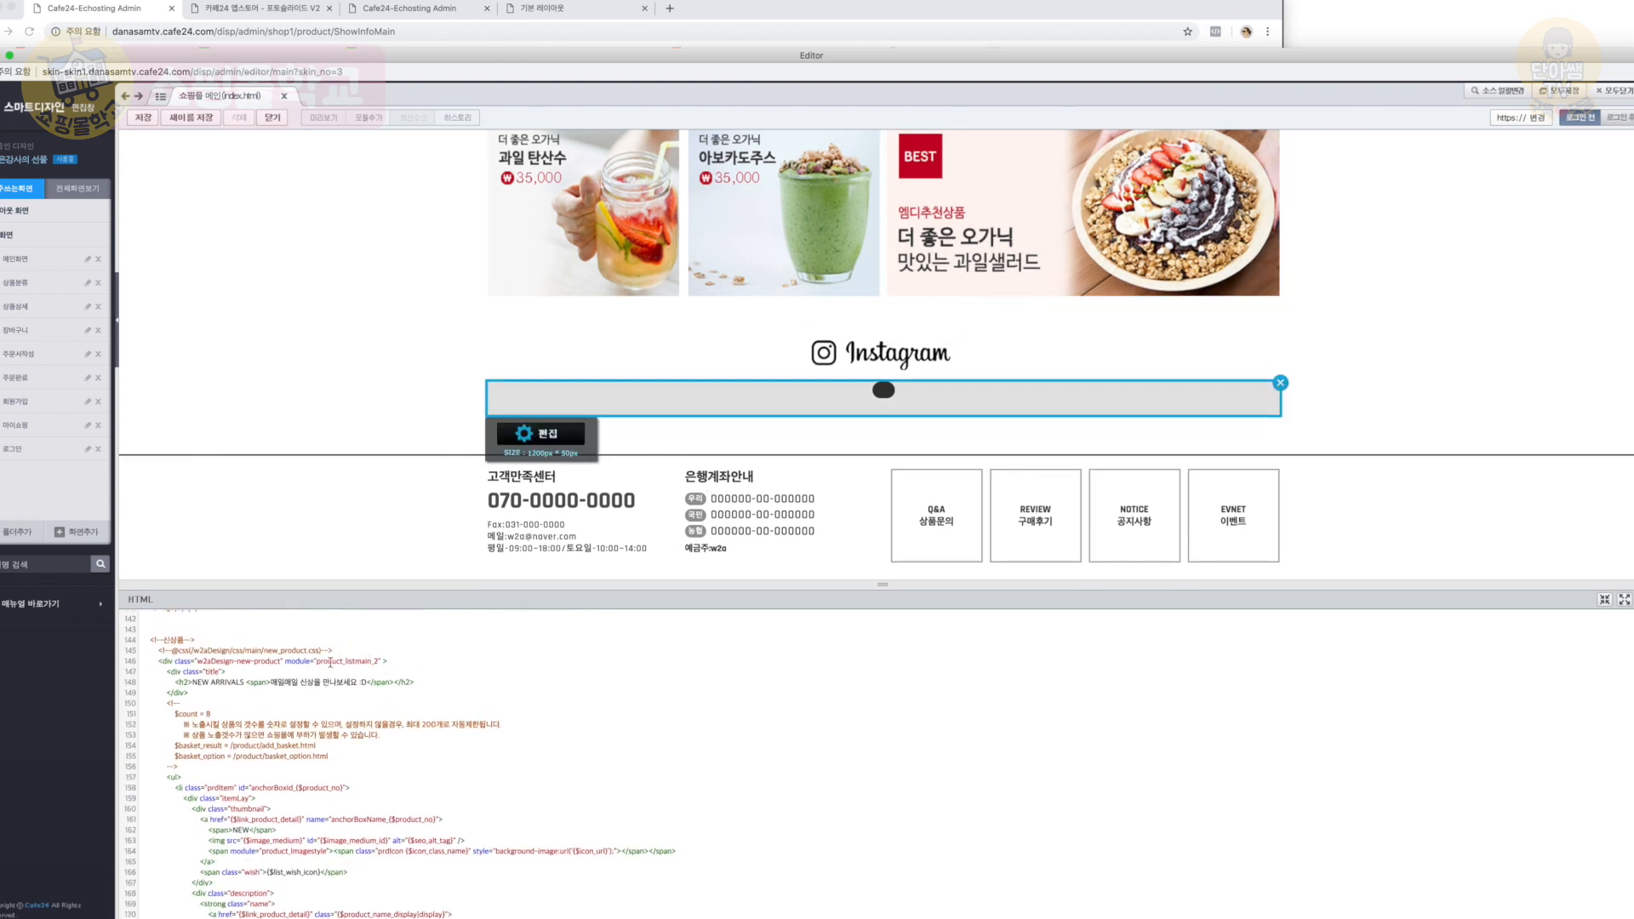
drag(316, 662, 371, 665)
scroll(435, 744, down, 15)
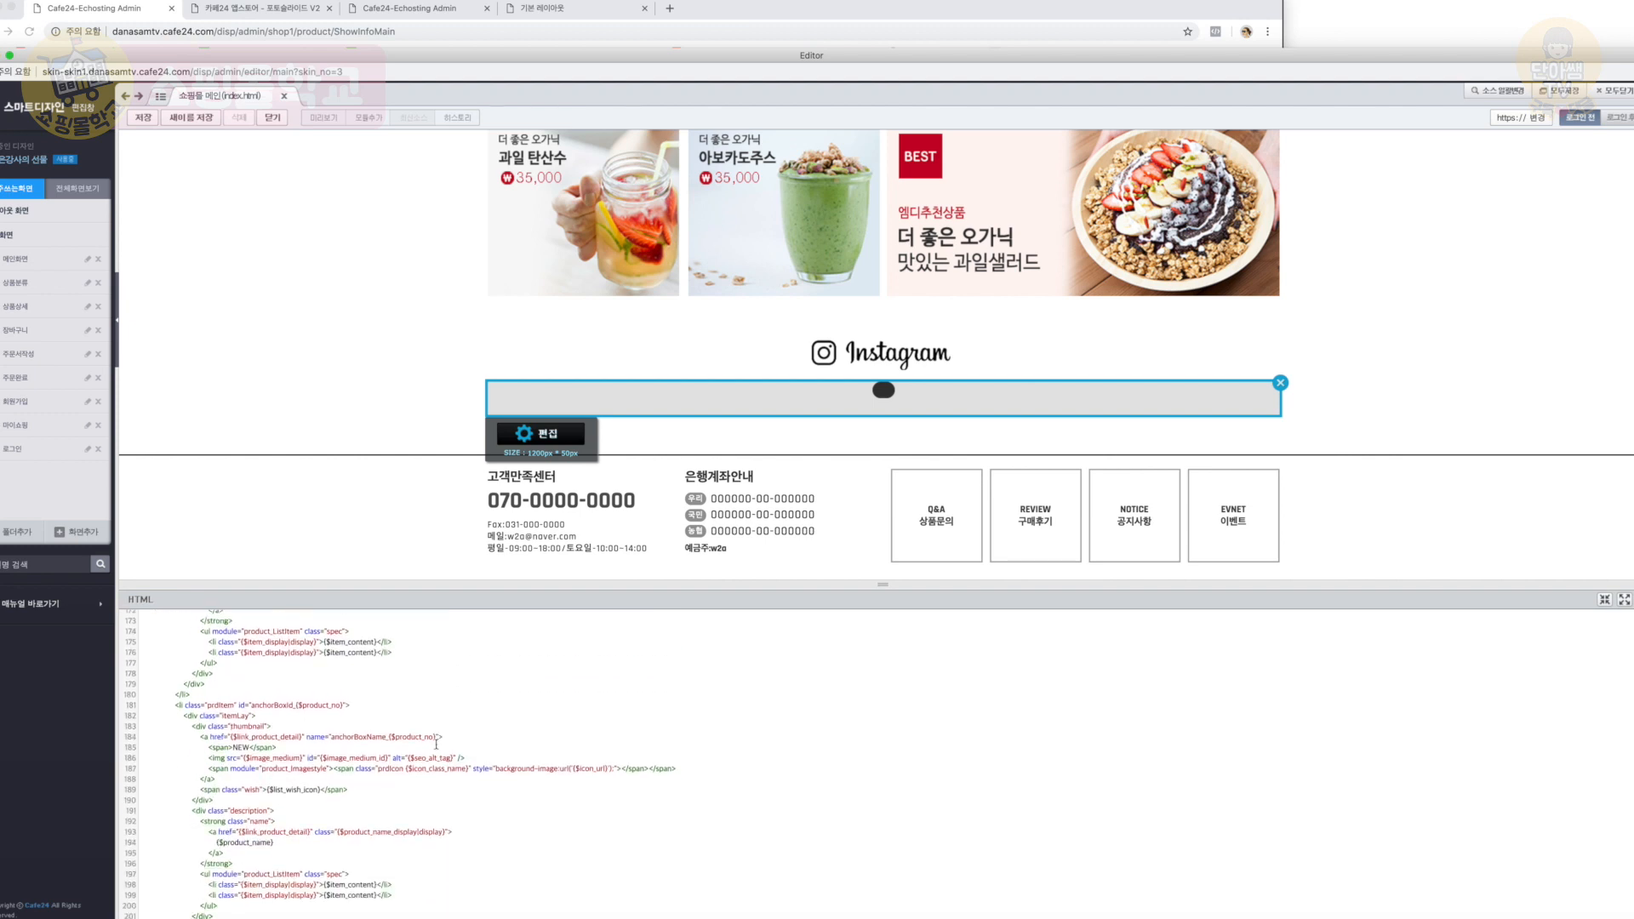
scroll(436, 745, up, 3)
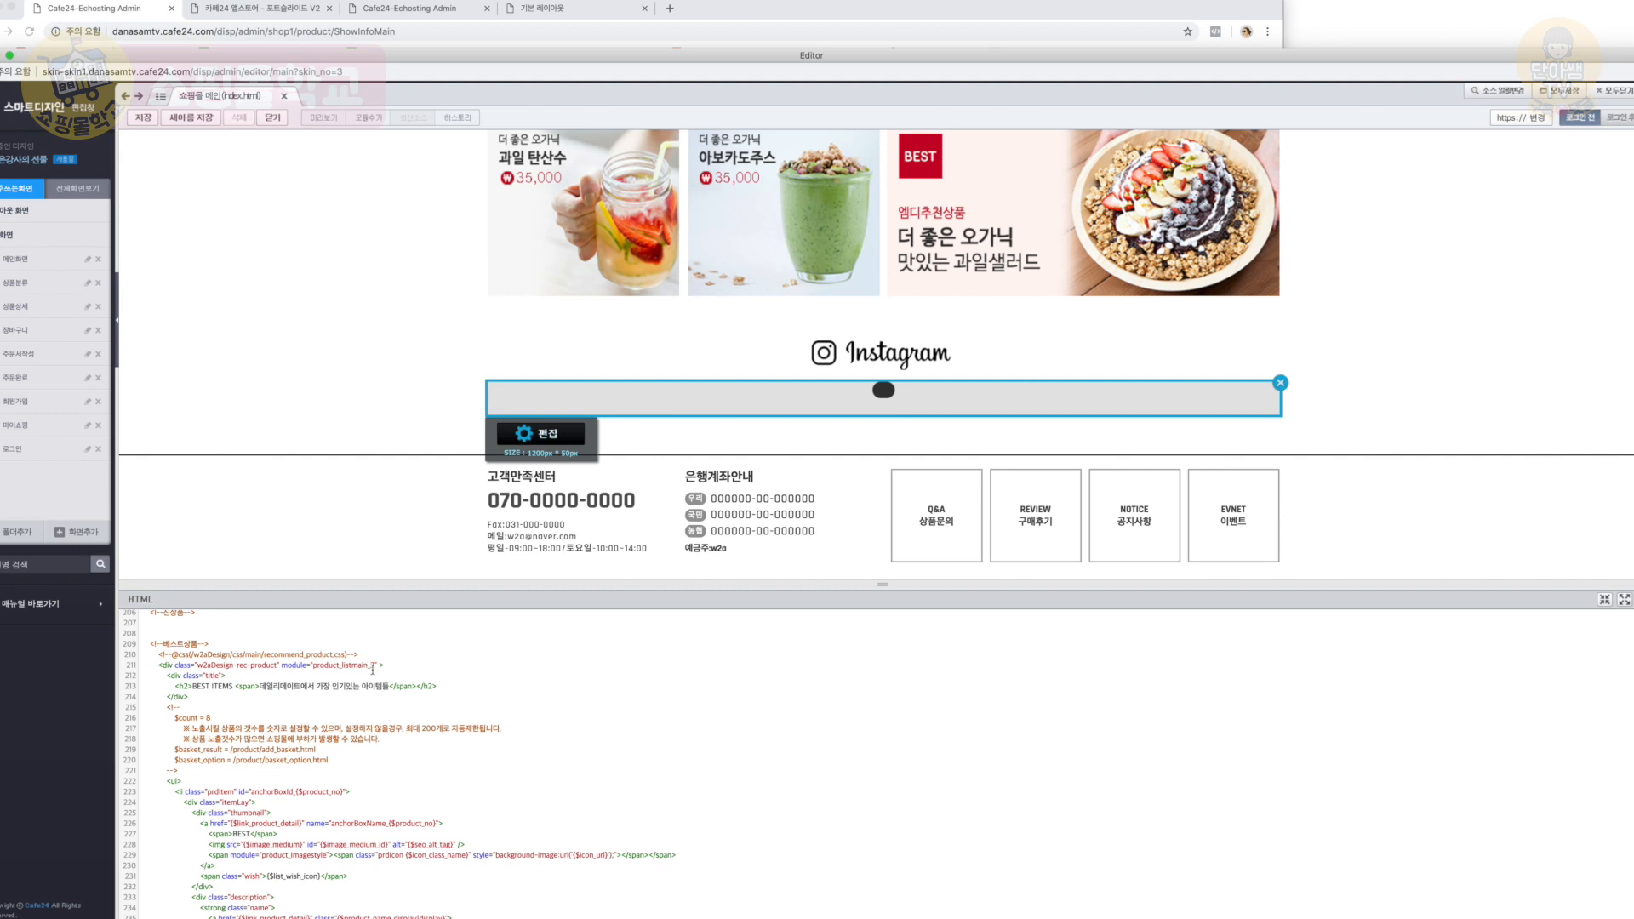
scroll(373, 670, down, 12)
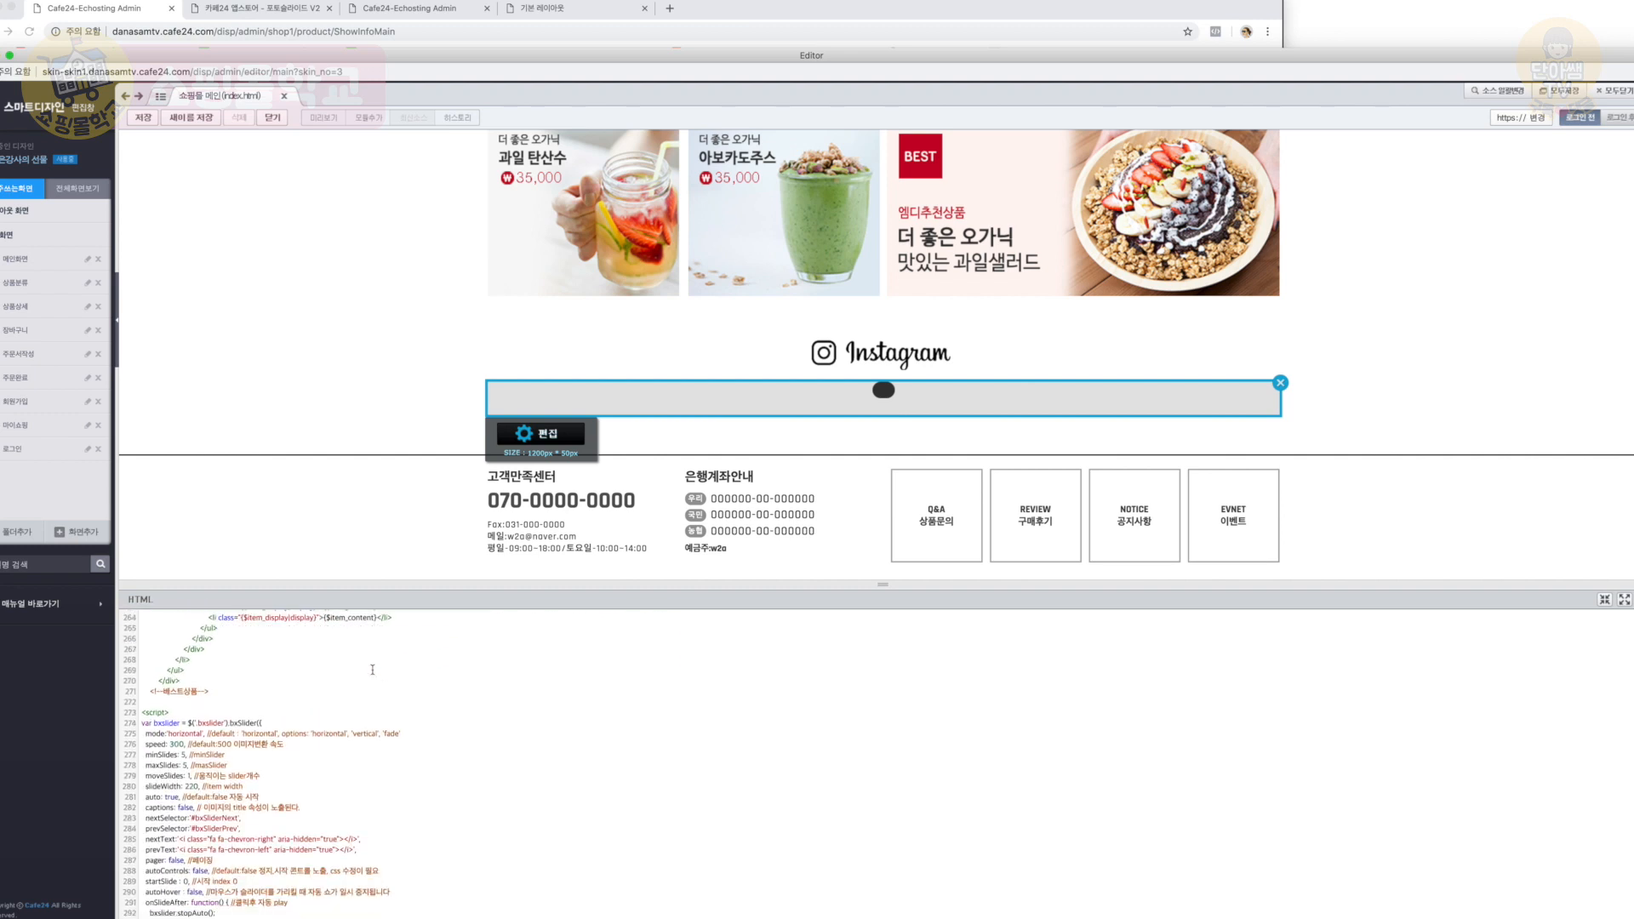
Step: Back in 메인분류 관리, examine the module codes of 신상품 and 추가카테고리1, and close the dialog without saving
click(1, 60)
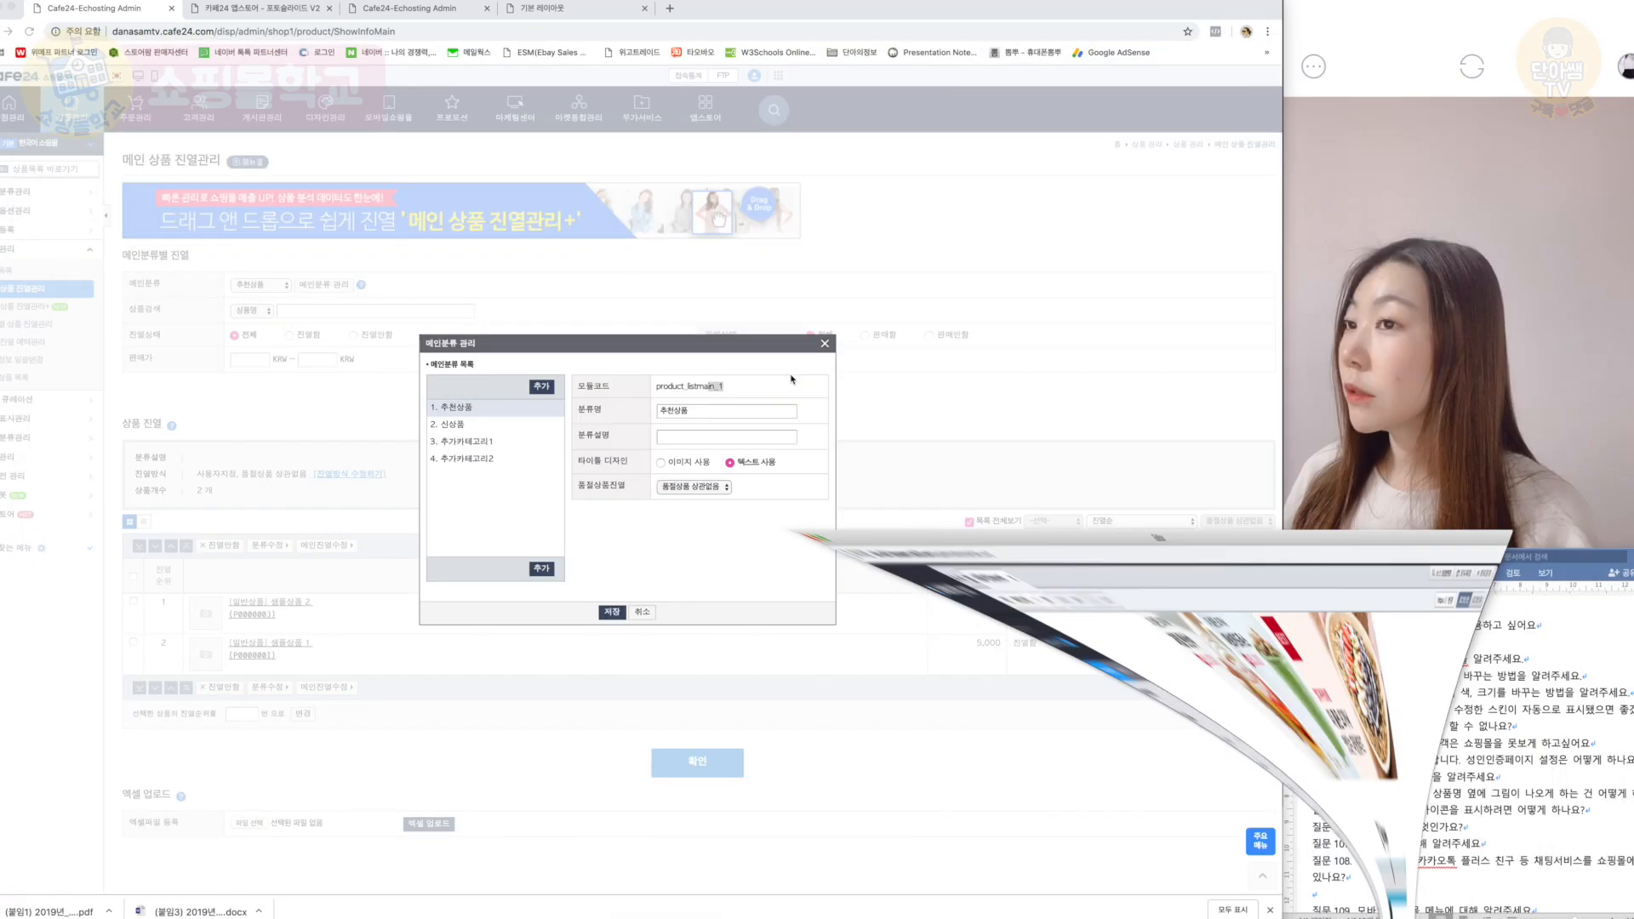
click(454, 423)
click(458, 442)
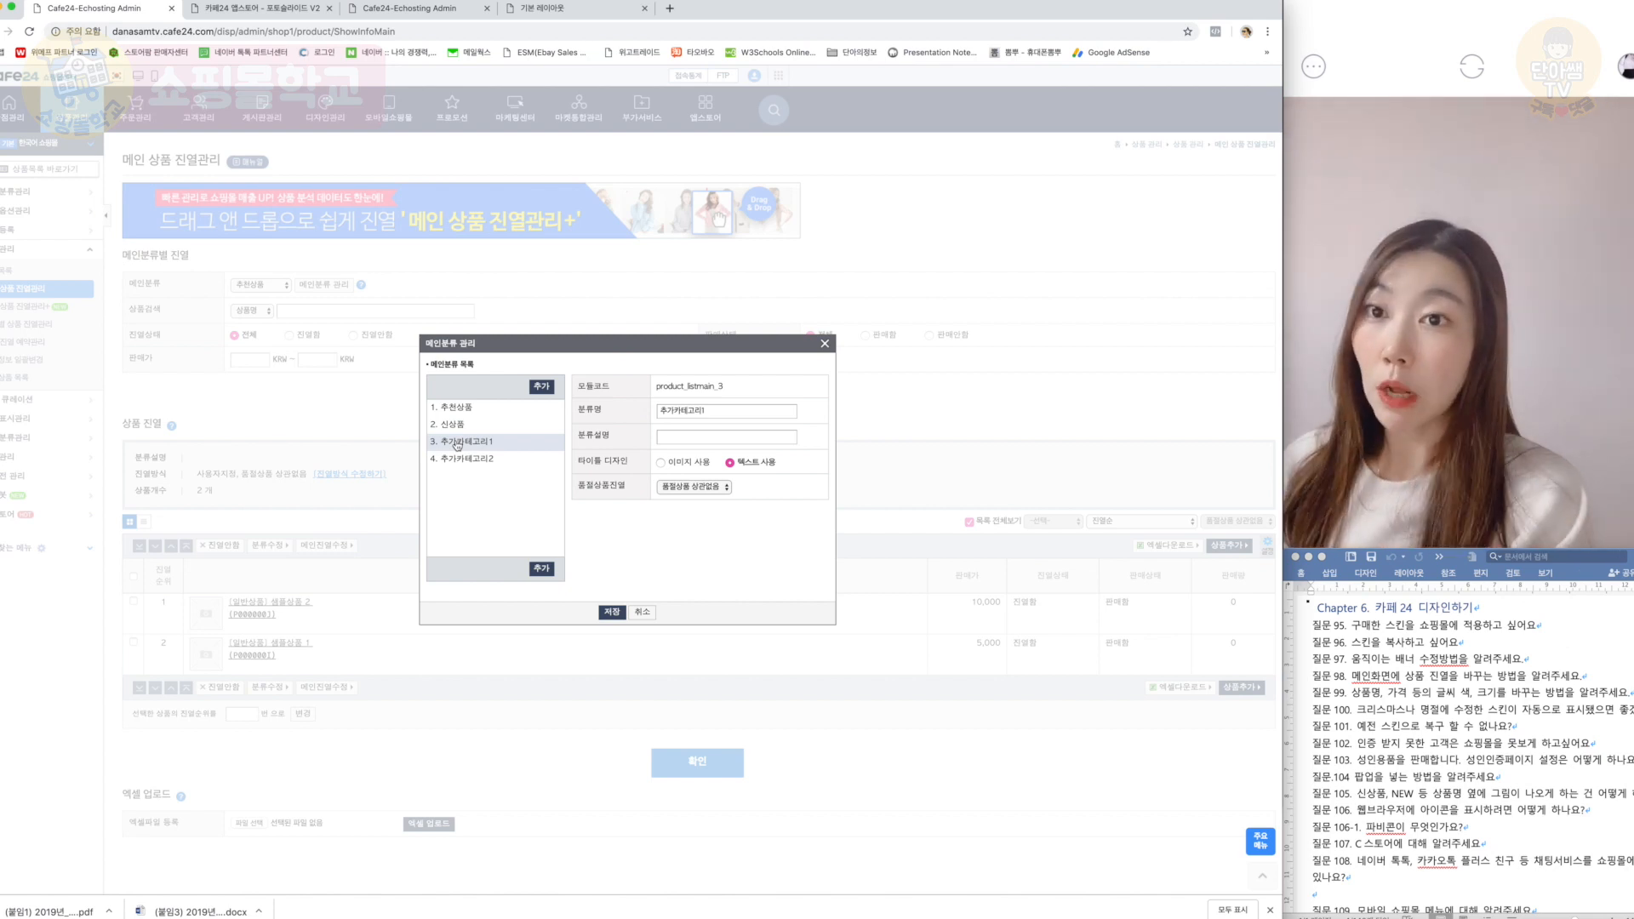
click(643, 613)
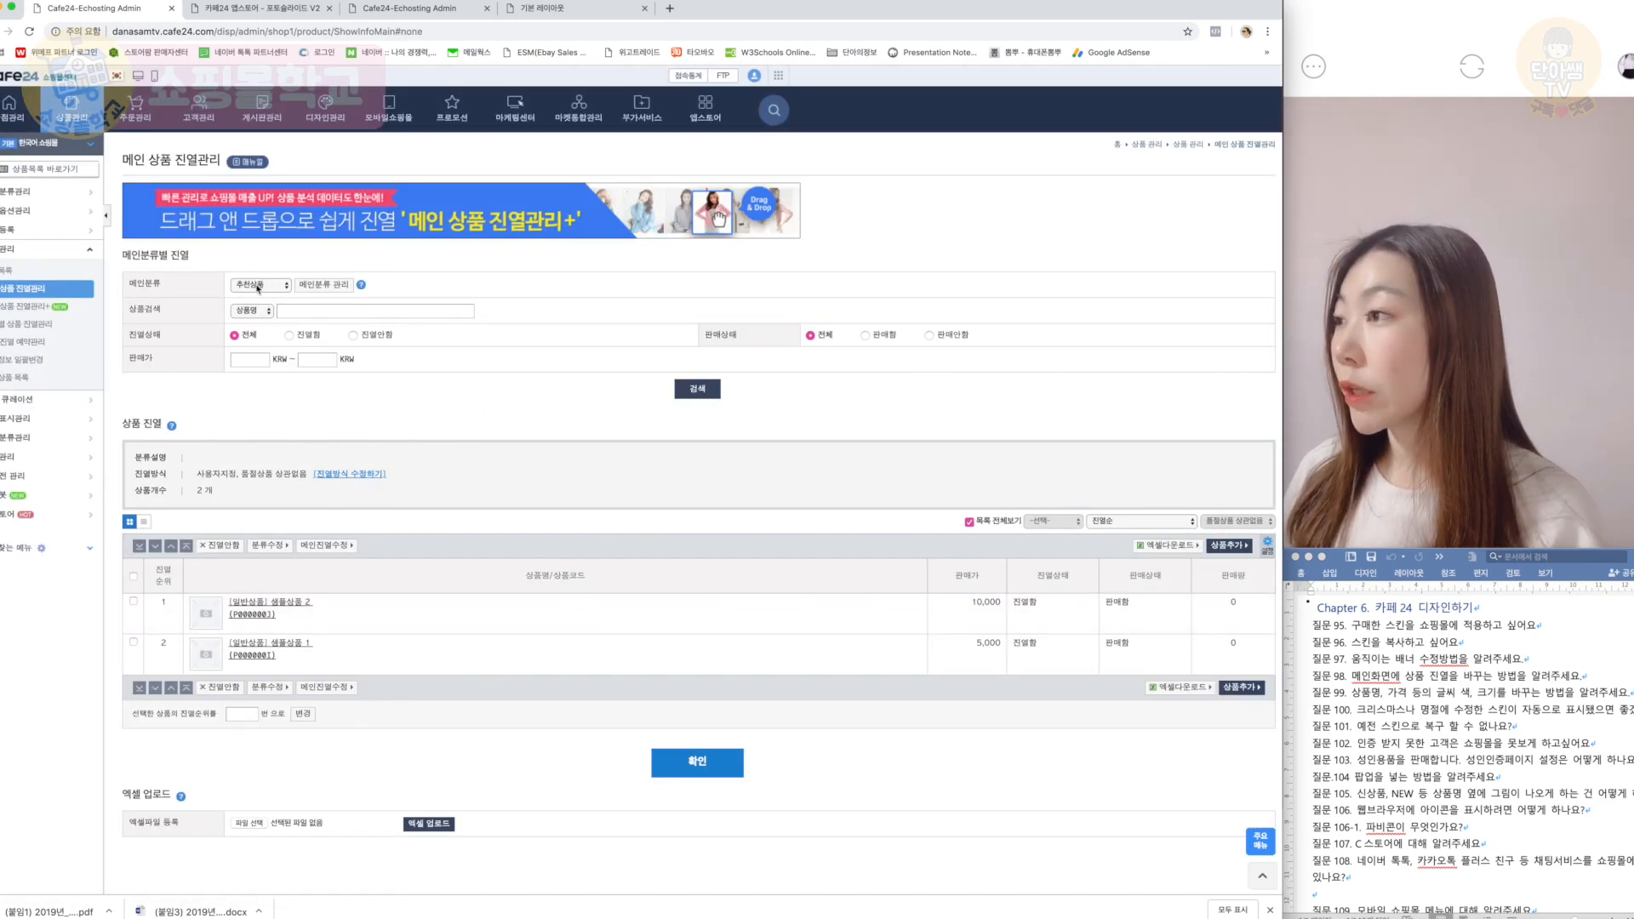
Step: Add 샘플상품 1 and 샘플상품 2 to the 신상품 main category and save the display
click(258, 287)
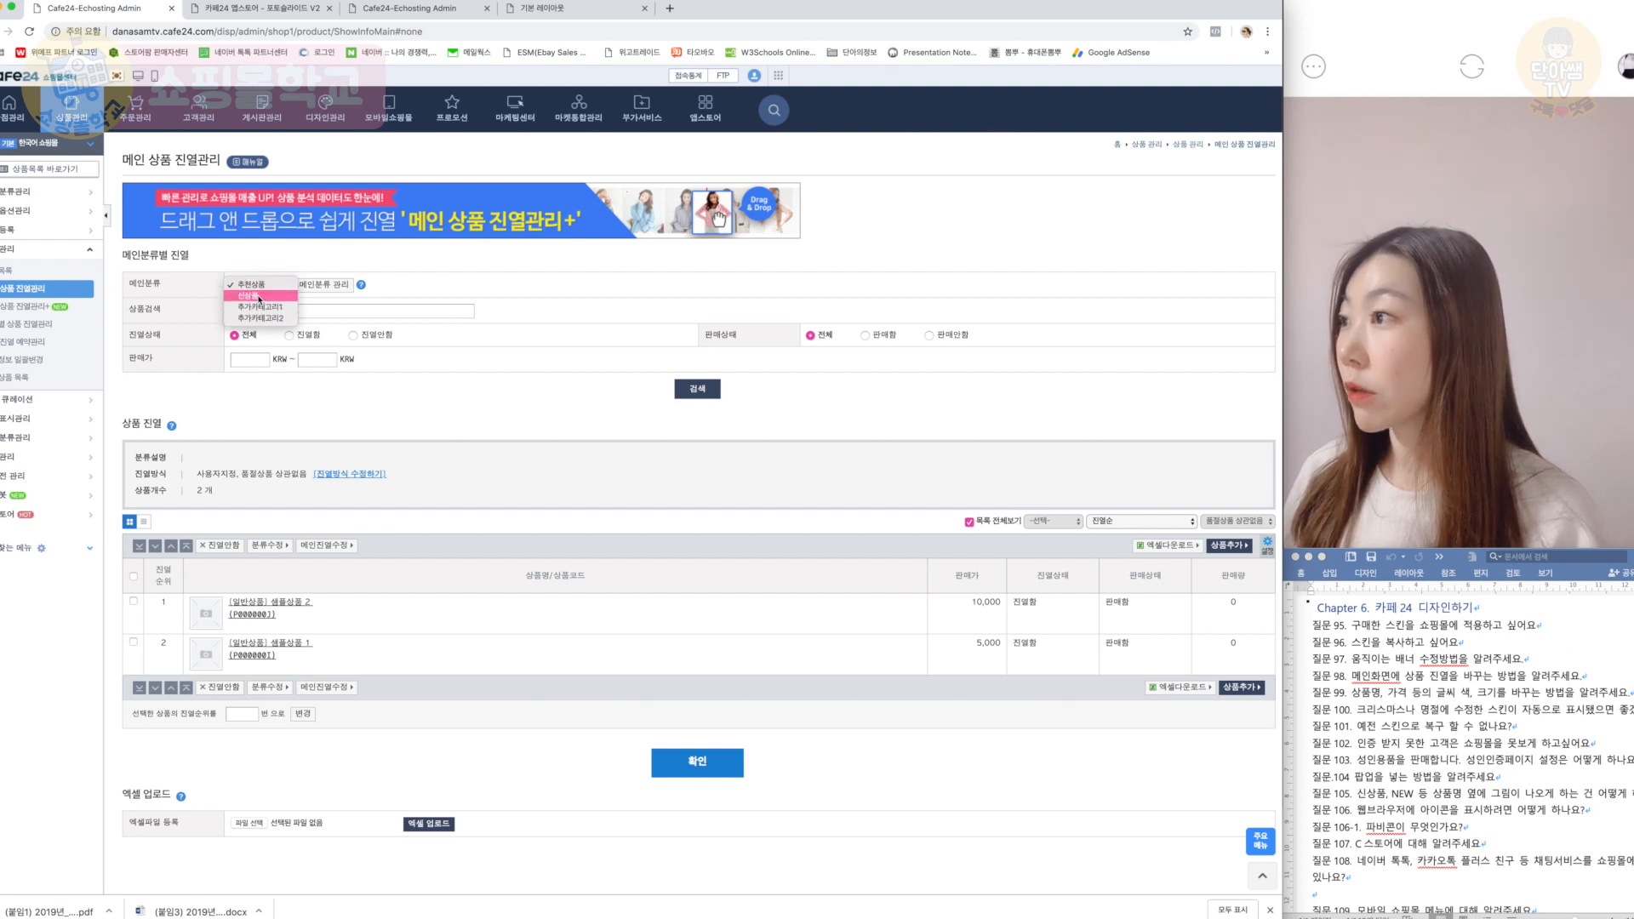
click(255, 296)
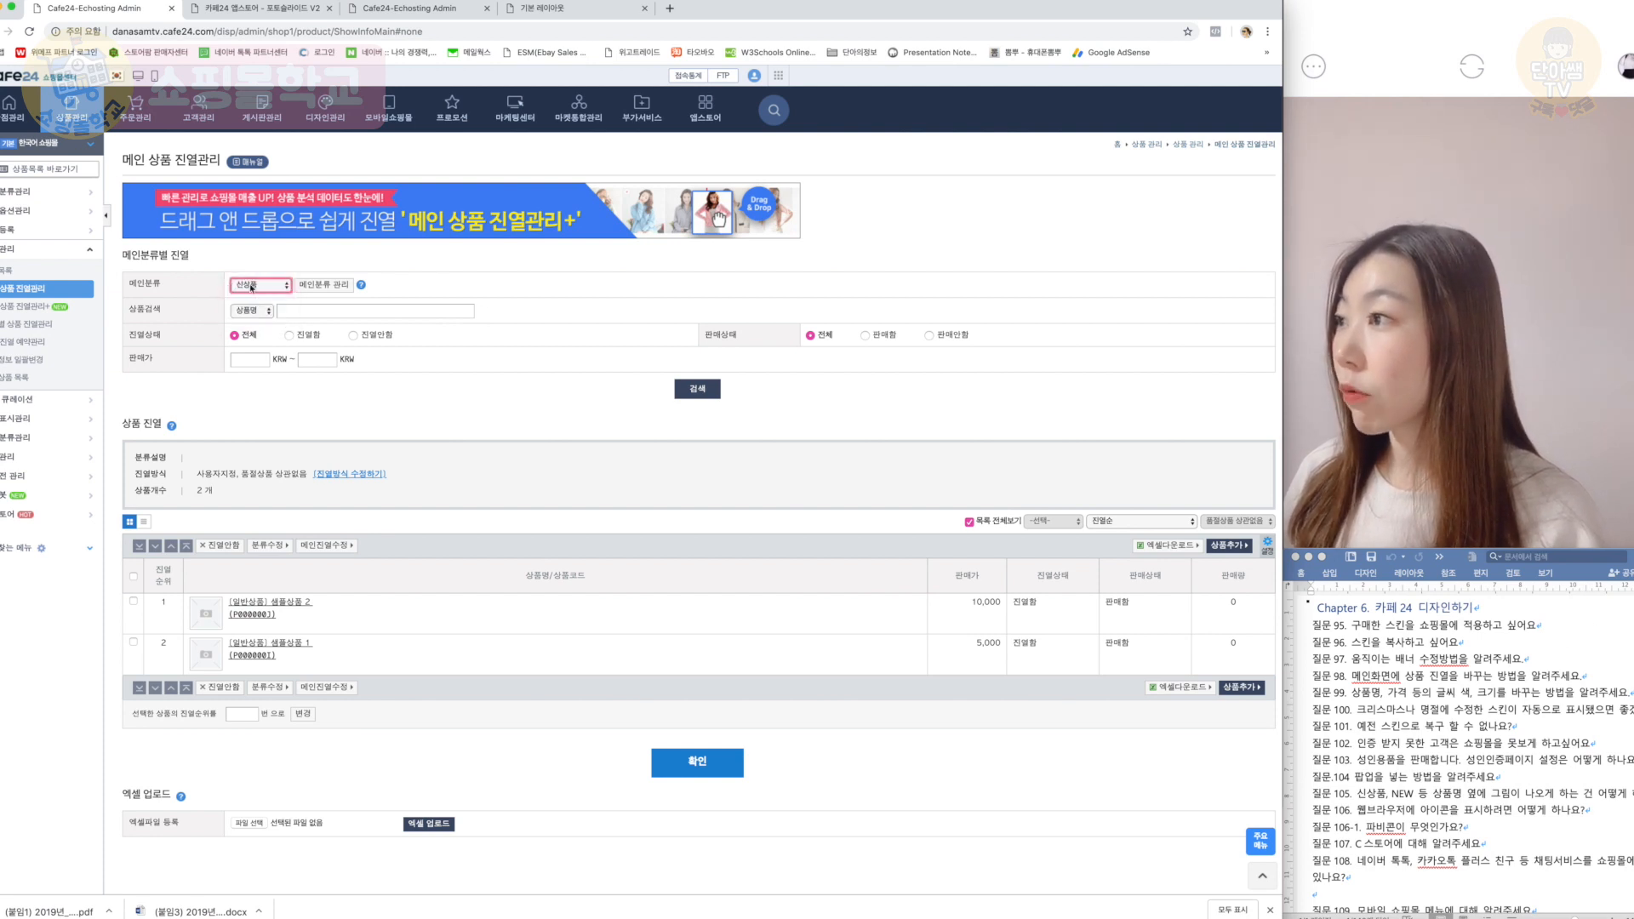
click(691, 391)
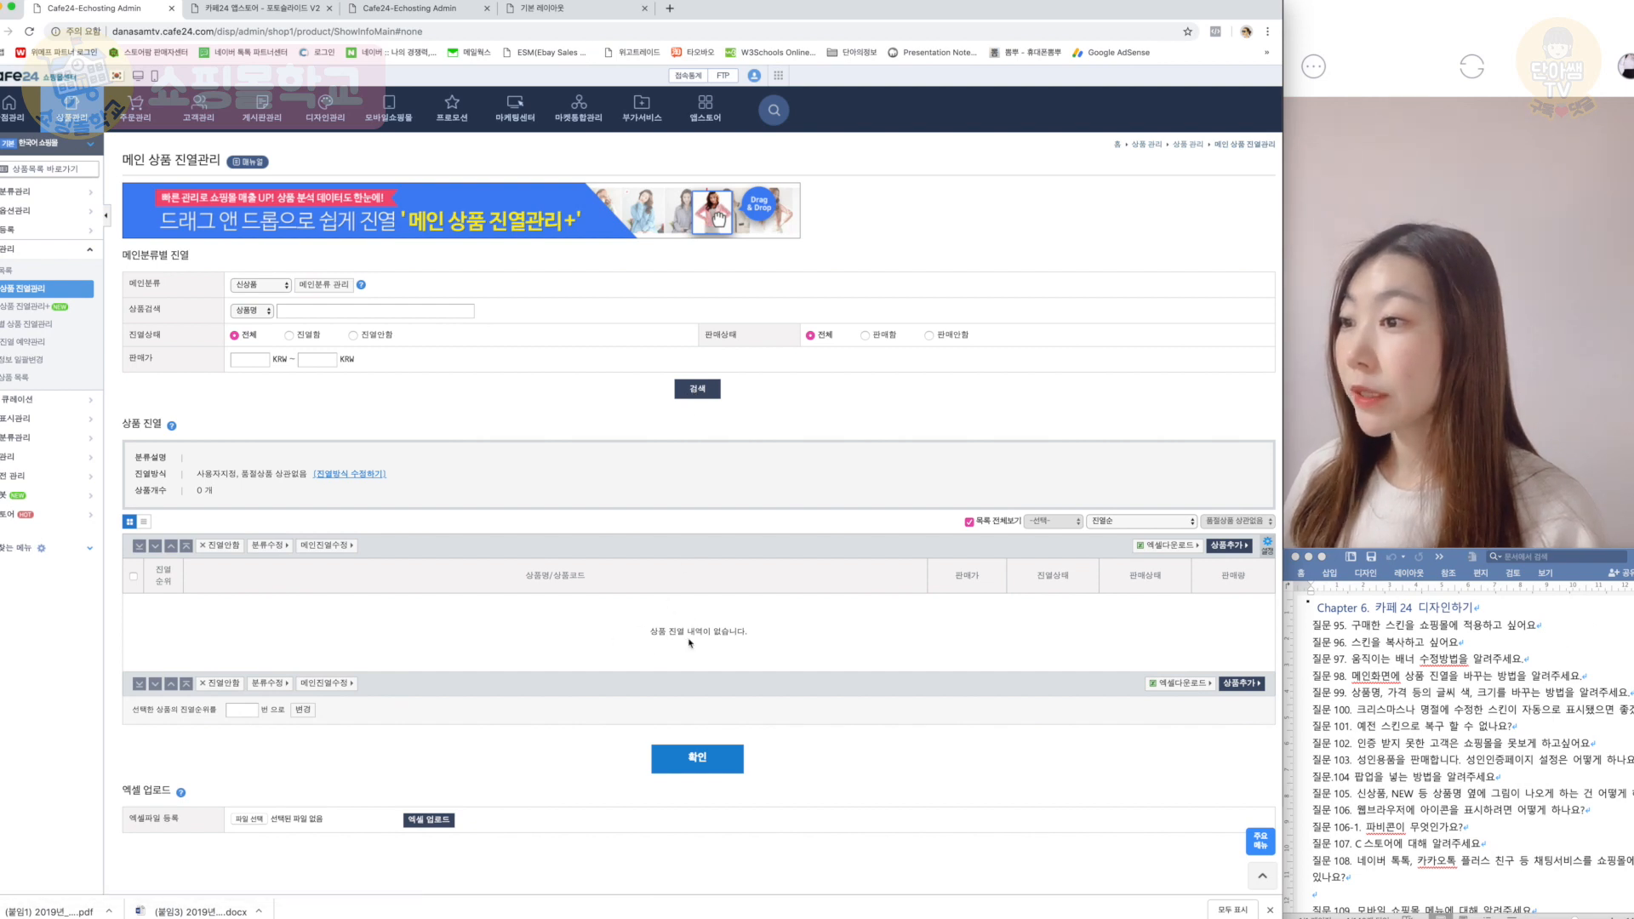
click(1225, 545)
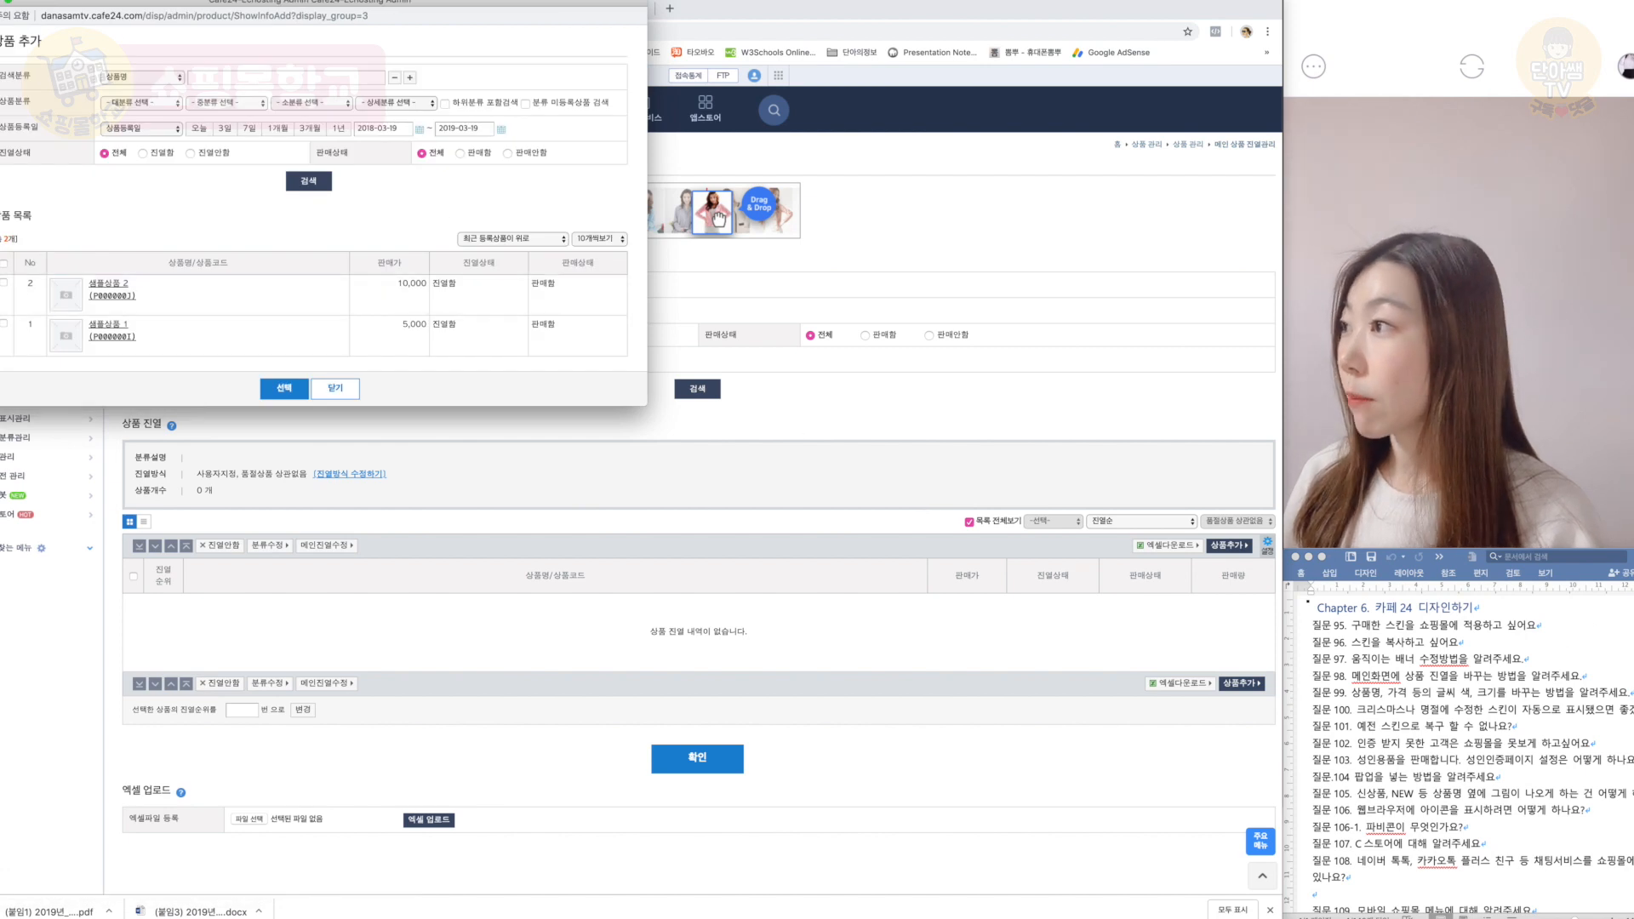
click(4, 263)
click(280, 388)
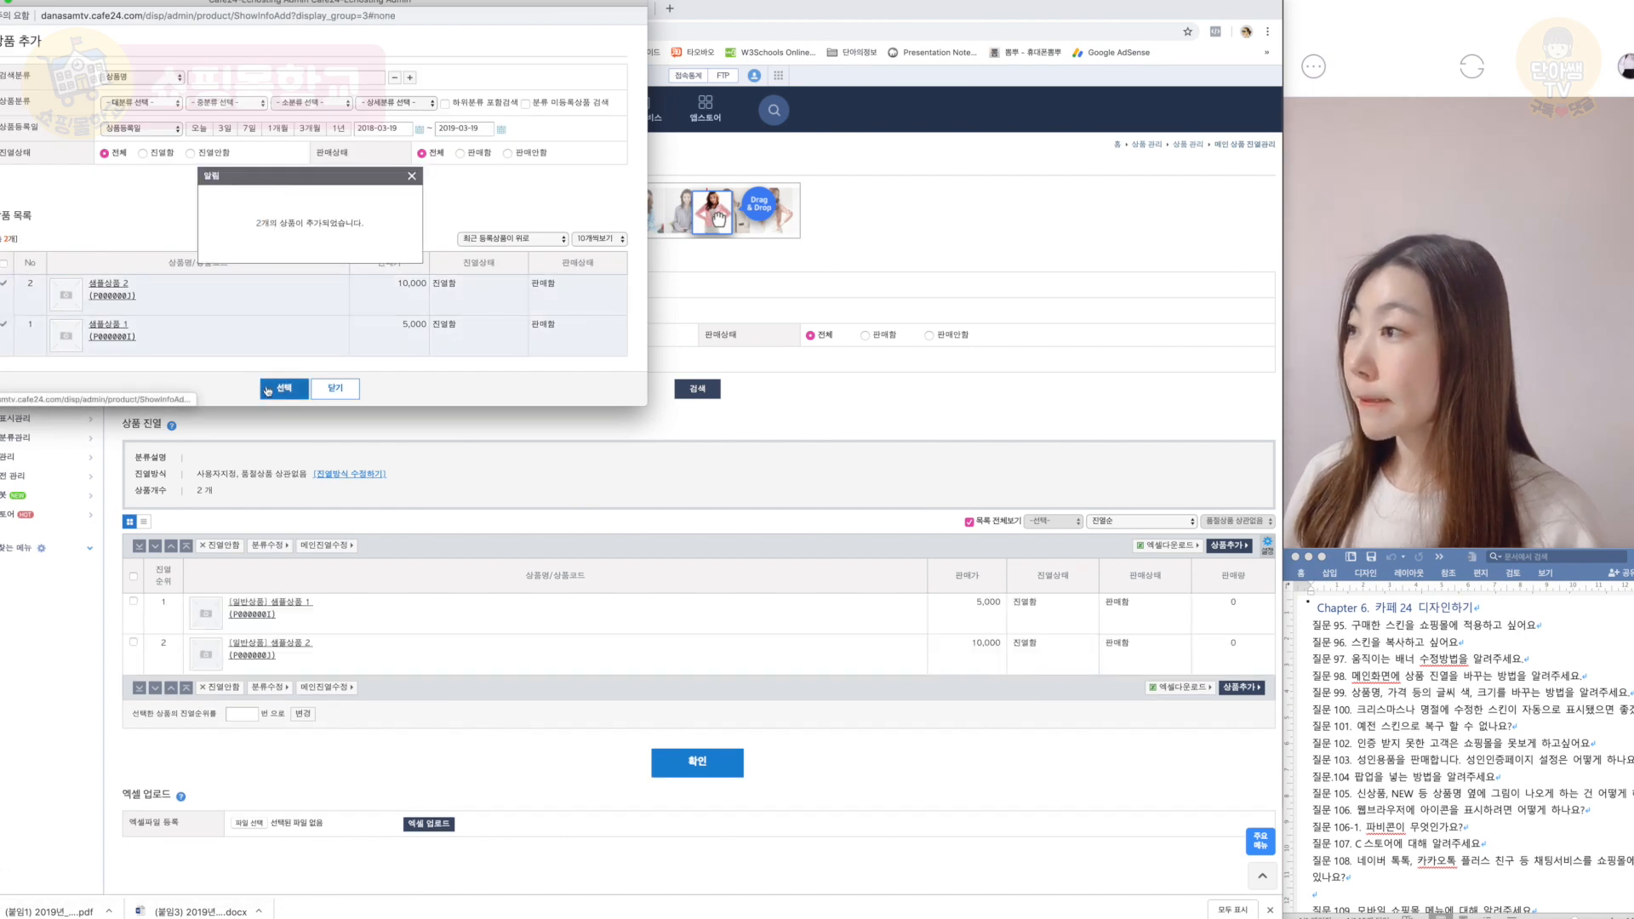
click(336, 390)
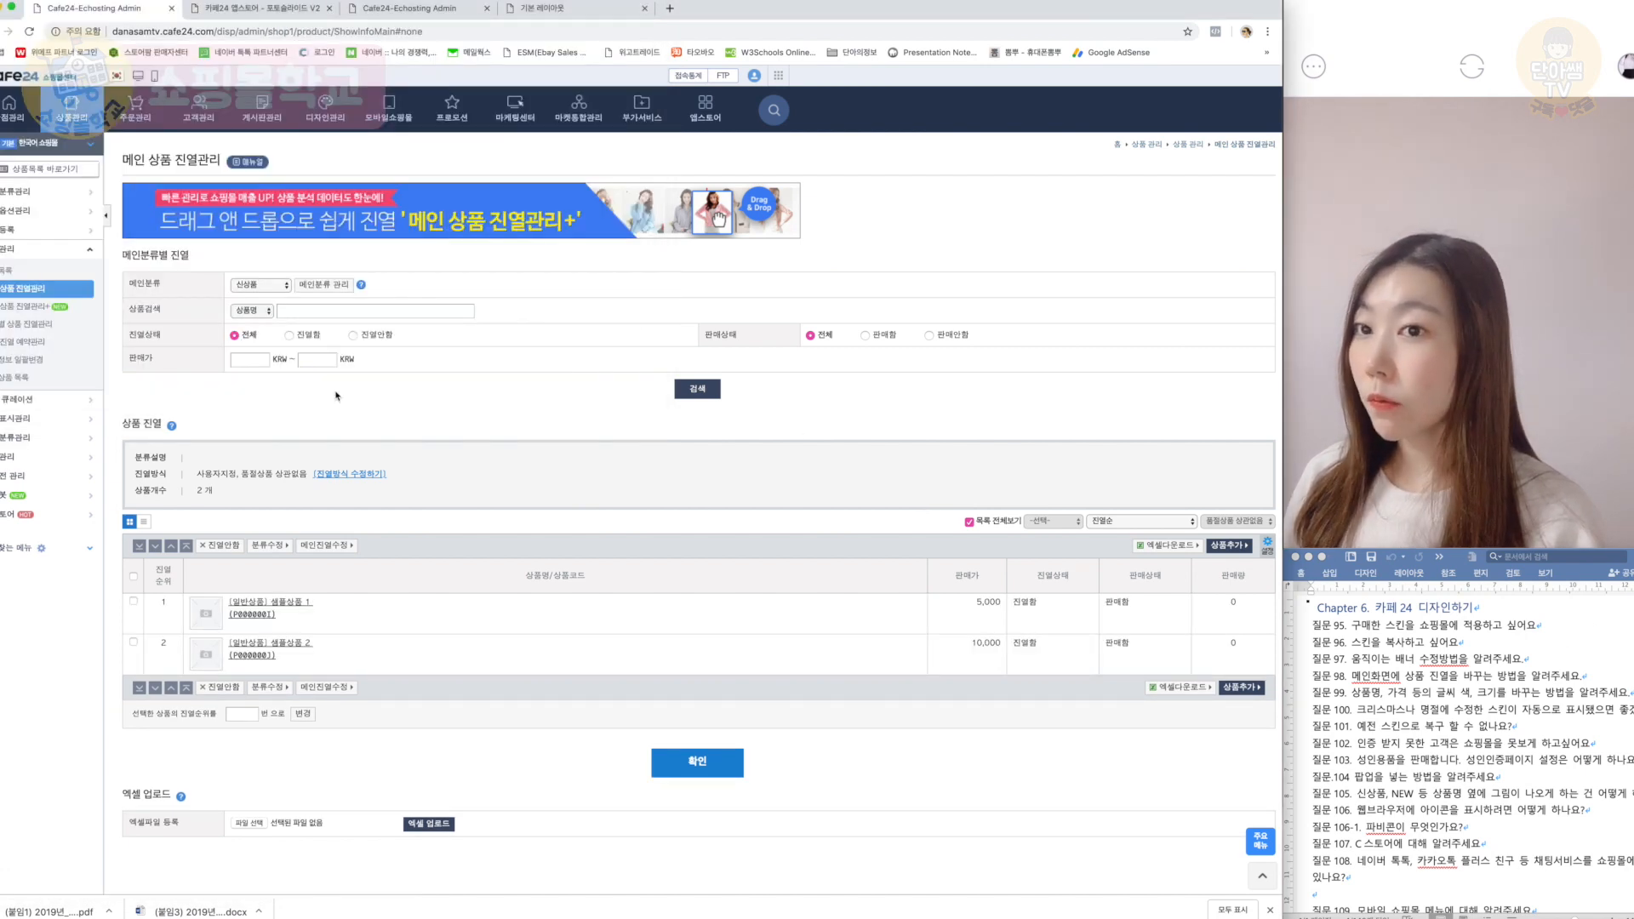
click(697, 762)
click(738, 106)
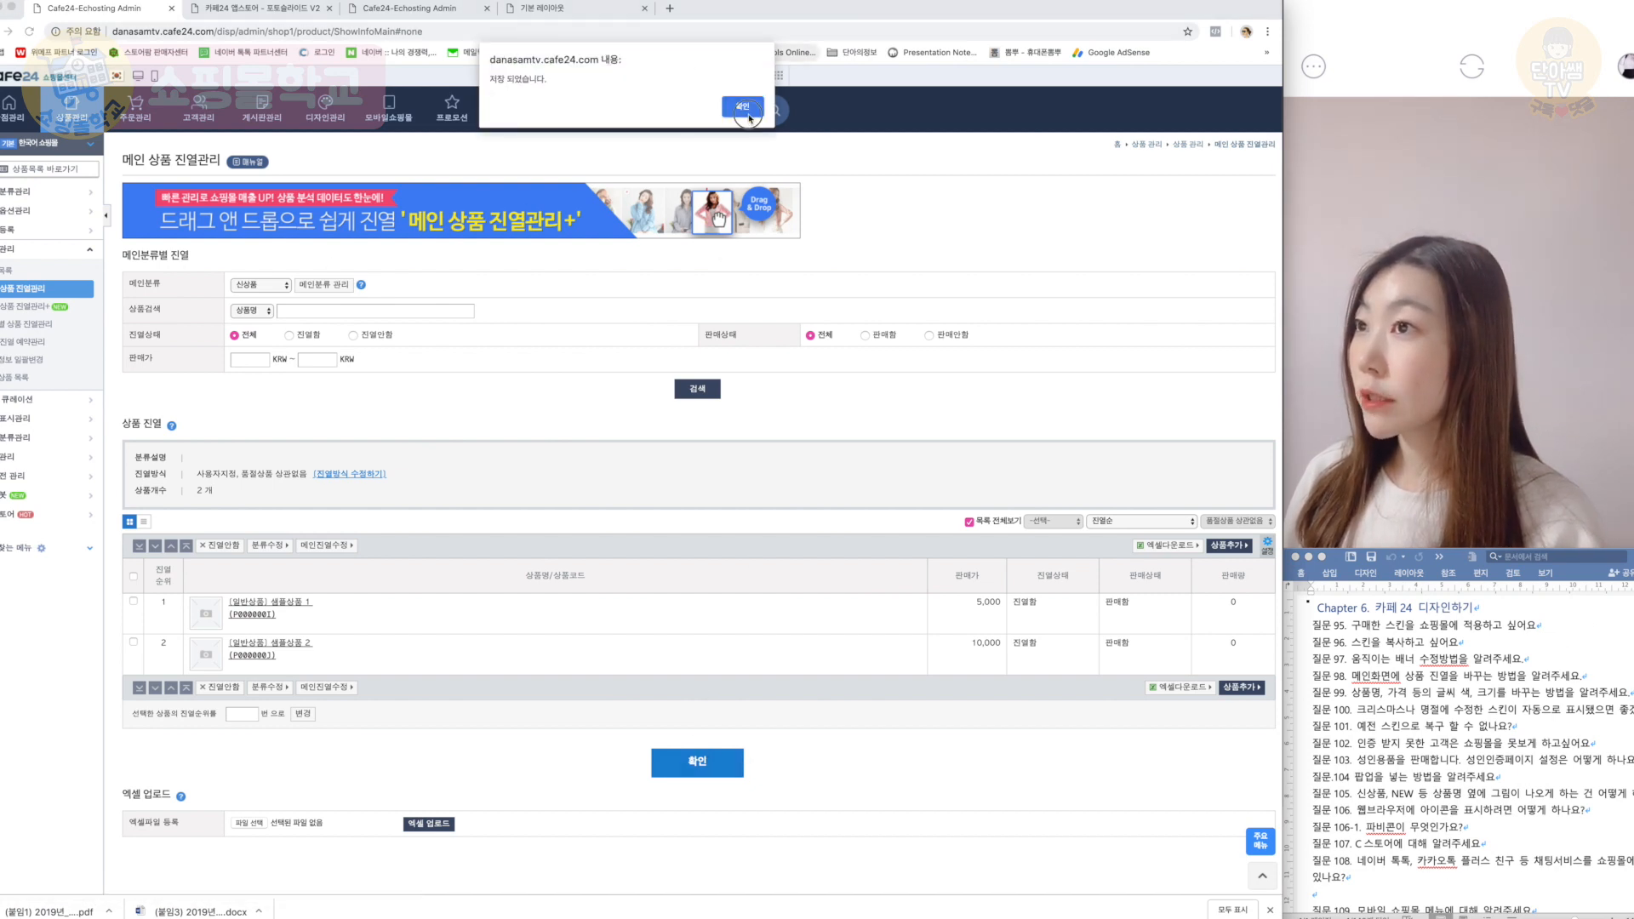
click(743, 108)
Step: Add both sample products to the 추가카테고리1 main category and save the display
click(255, 286)
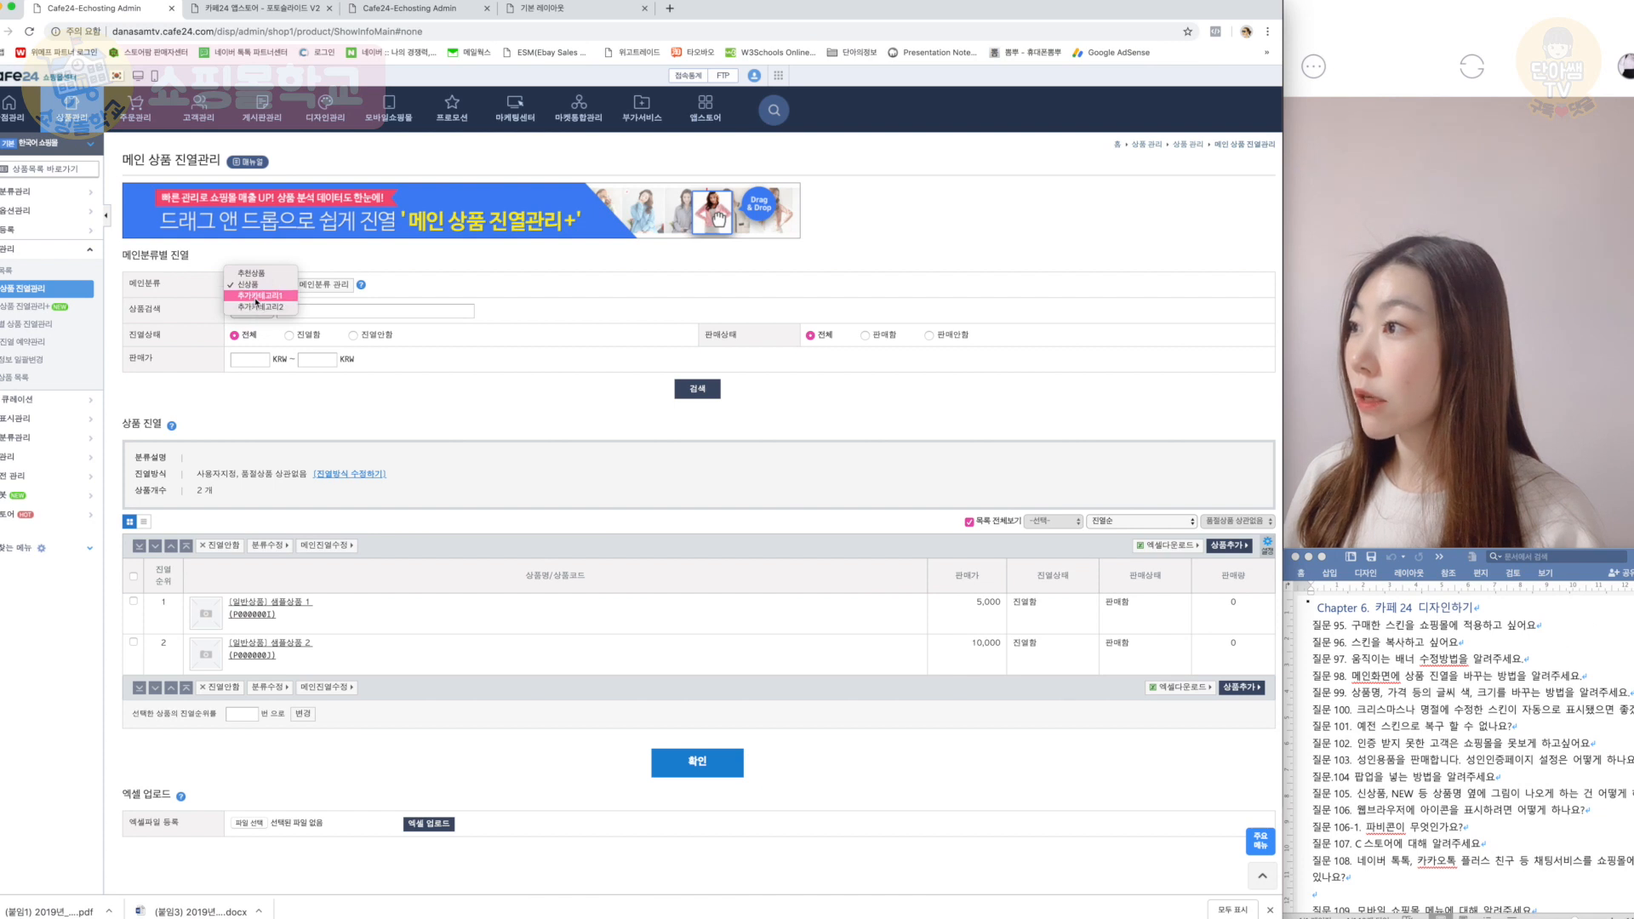
click(255, 298)
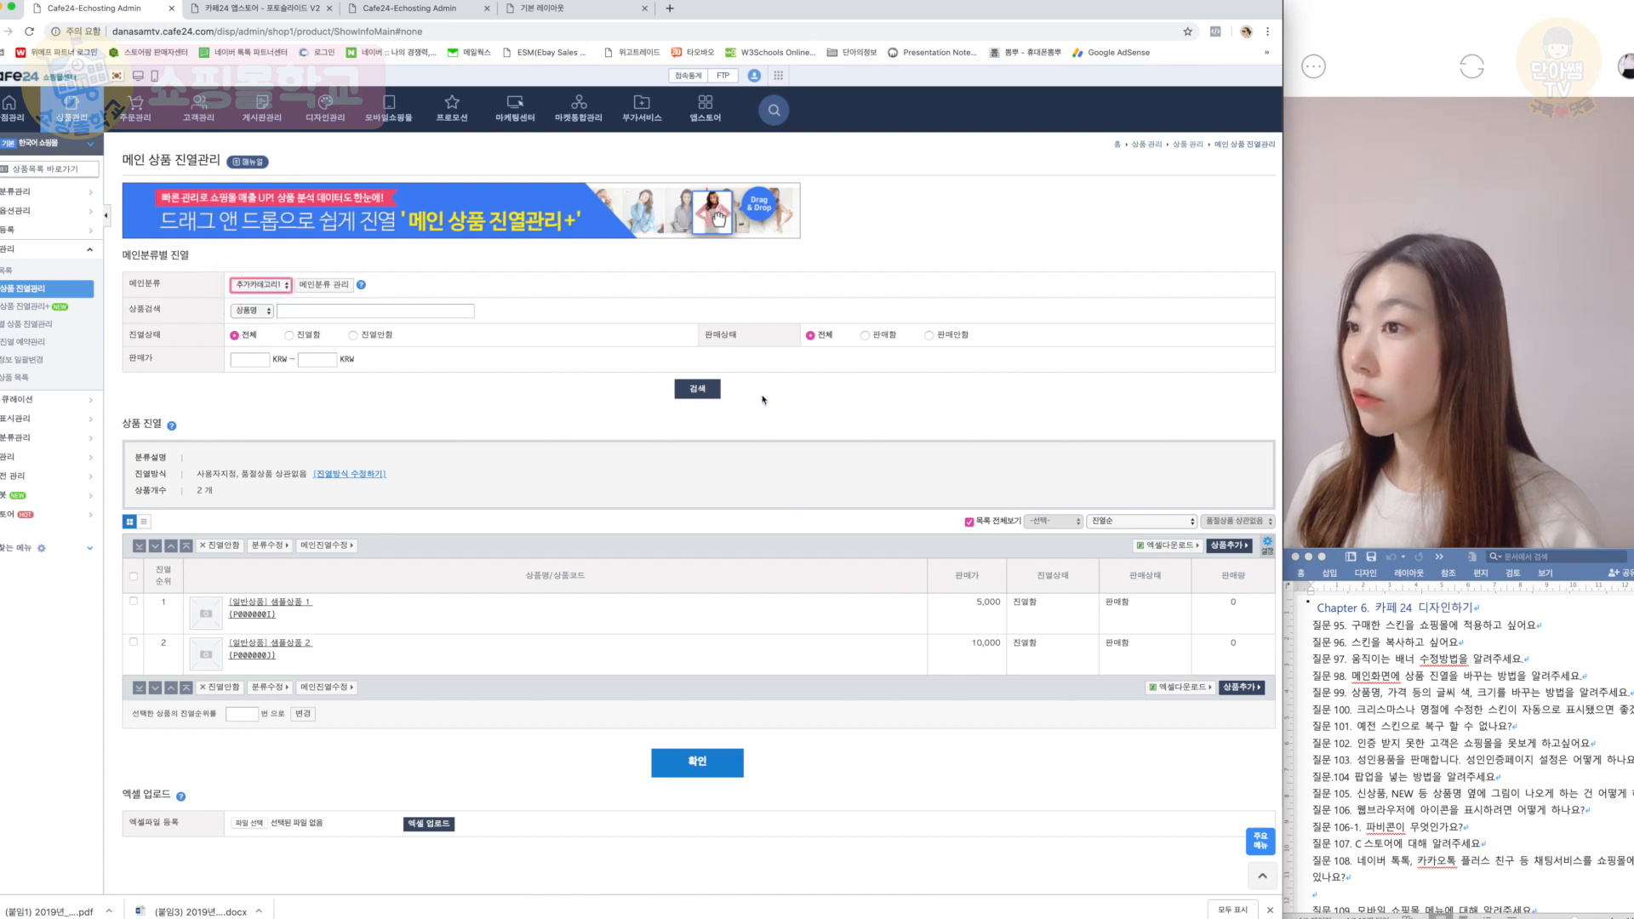
click(708, 392)
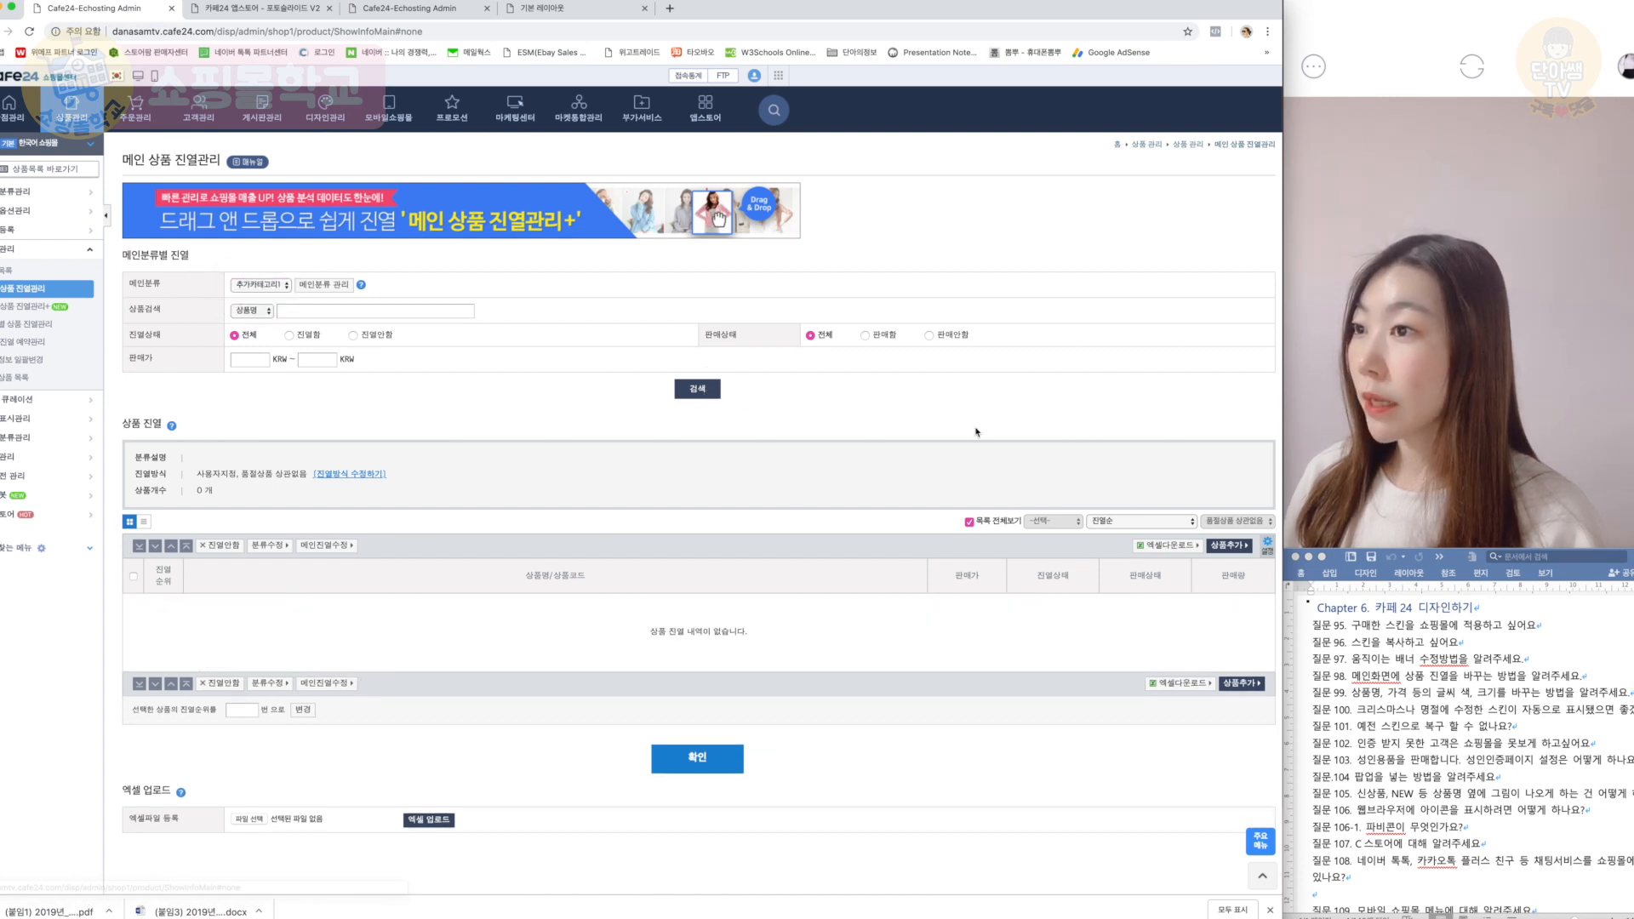
click(1215, 547)
click(4, 263)
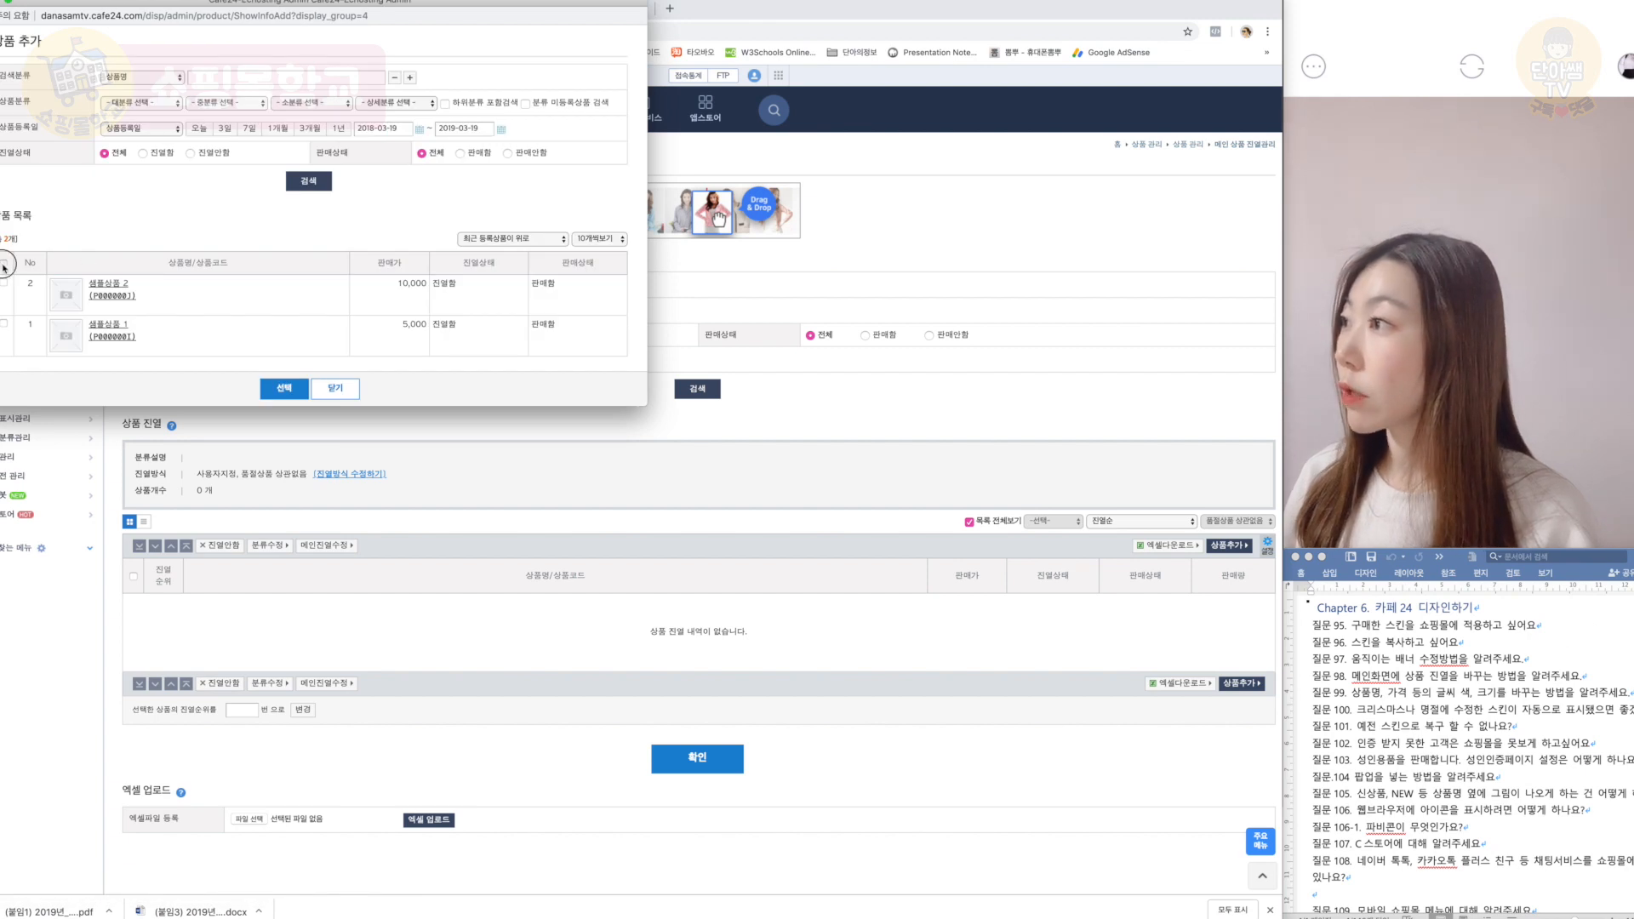
click(283, 388)
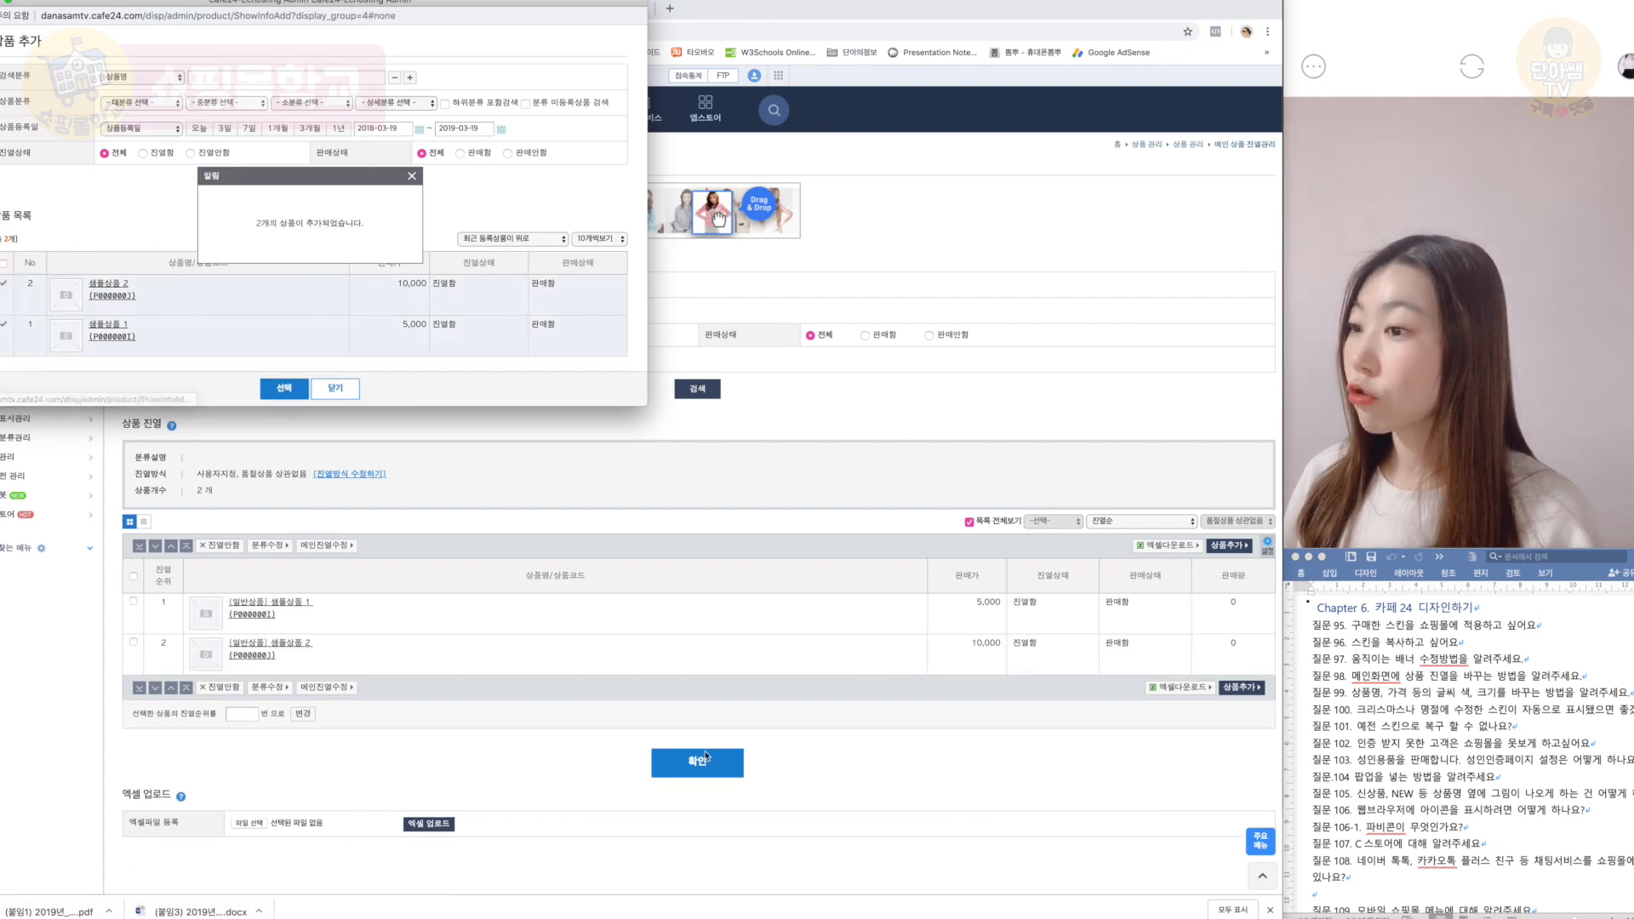
click(337, 389)
click(711, 767)
click(742, 109)
Step: Reload the storefront's main page and check the NEW ARRIVALS and BEST ITEMS sections
click(549, 8)
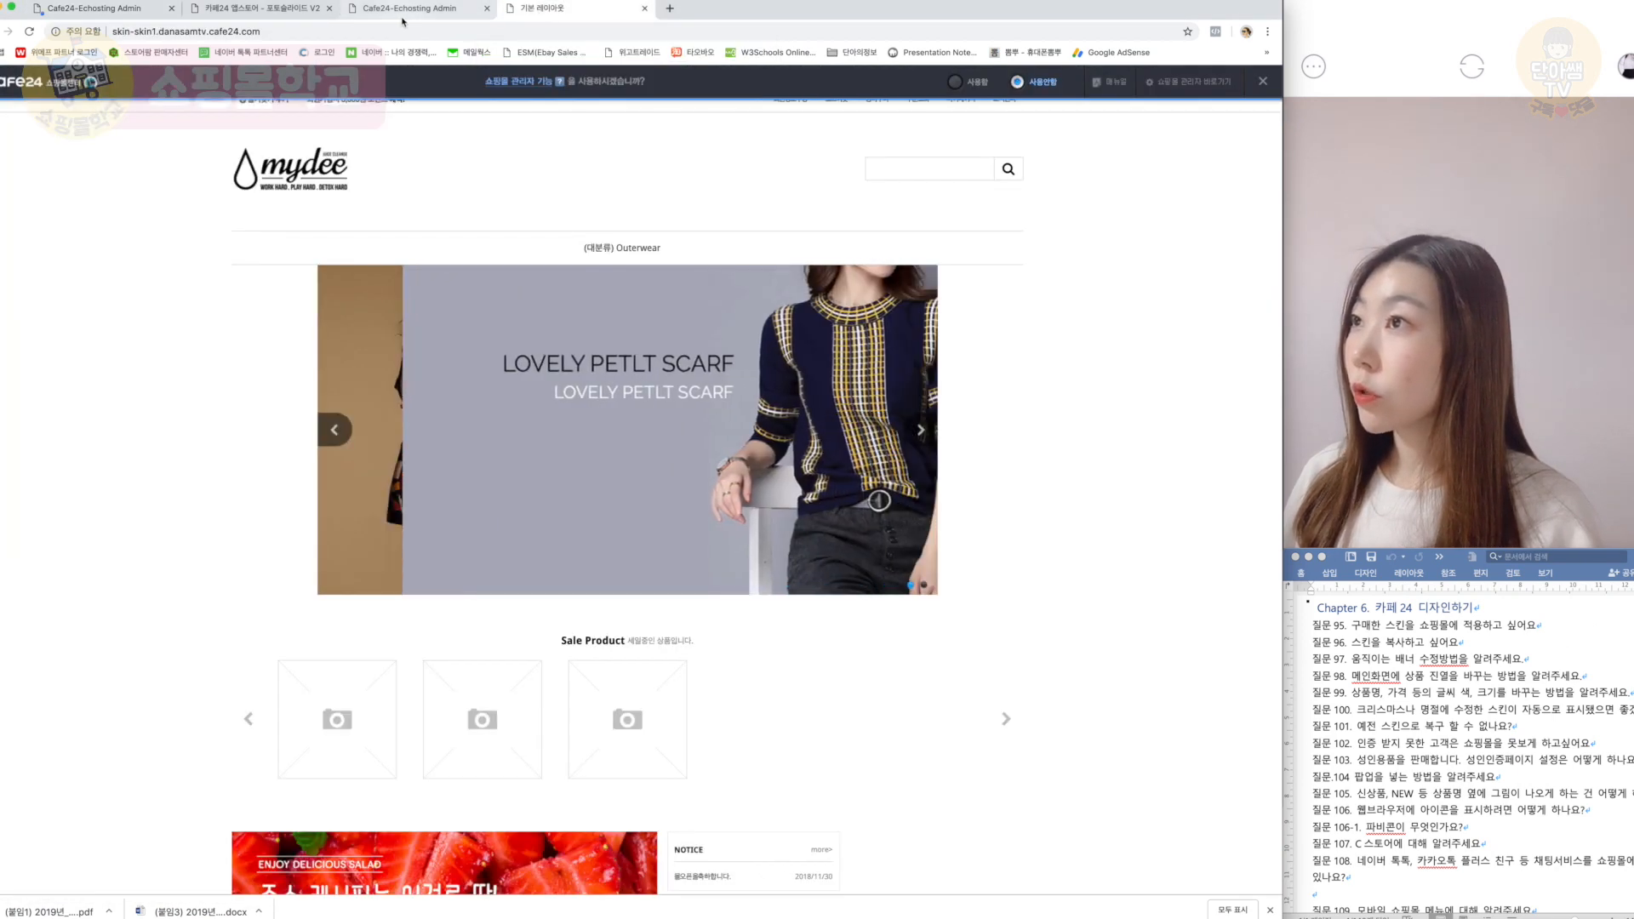
click(29, 32)
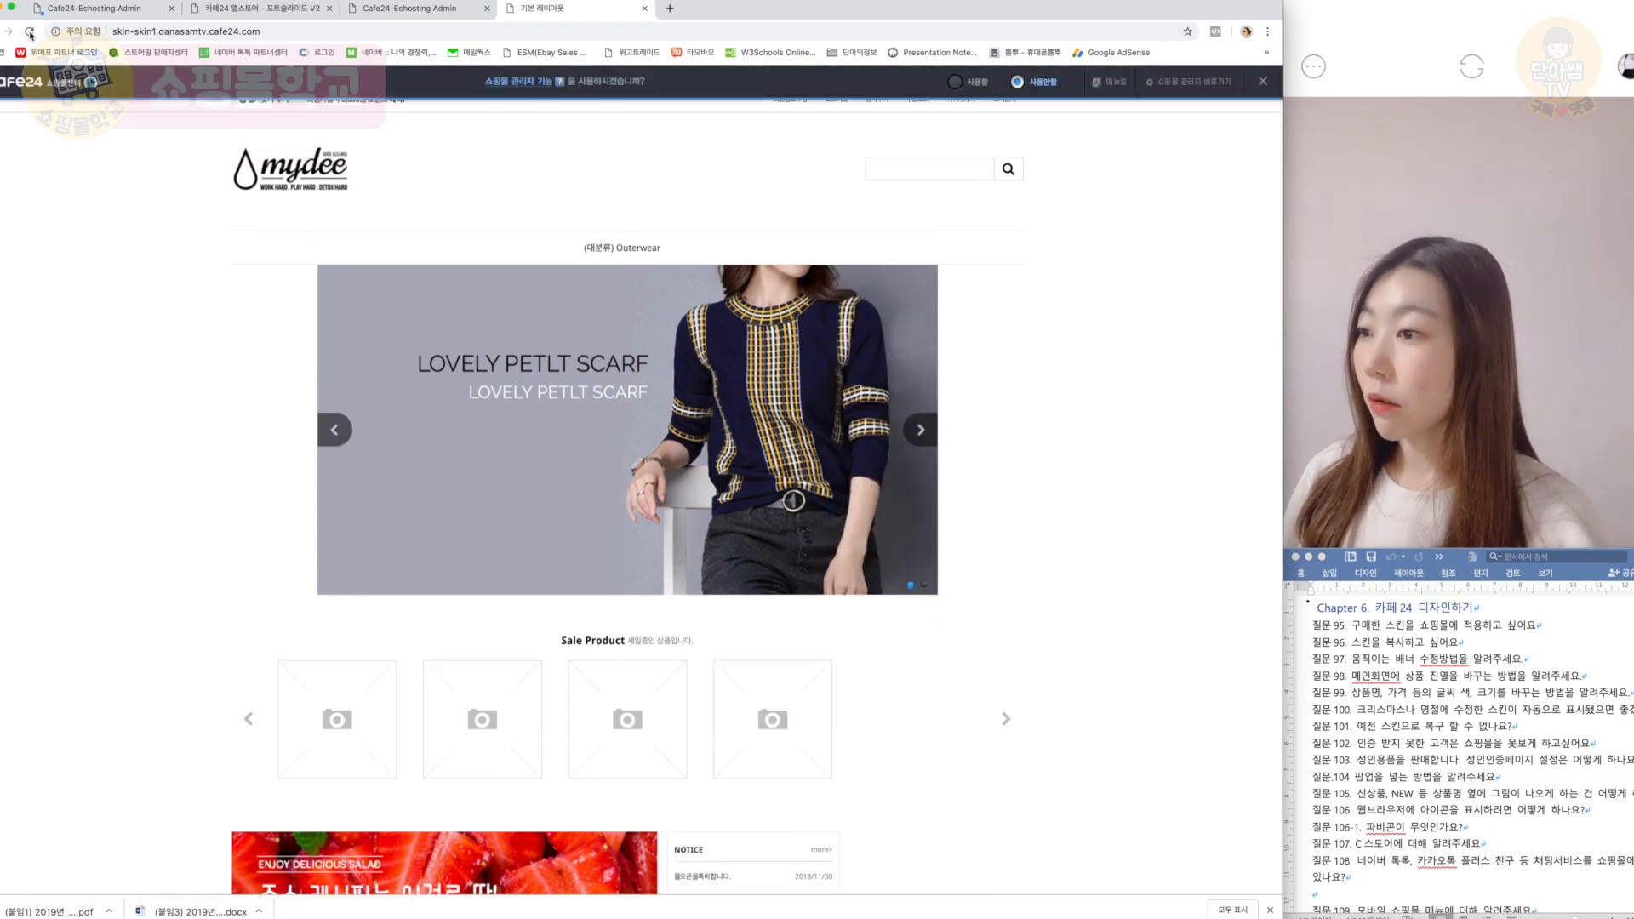
scroll(175, 346, down, 15)
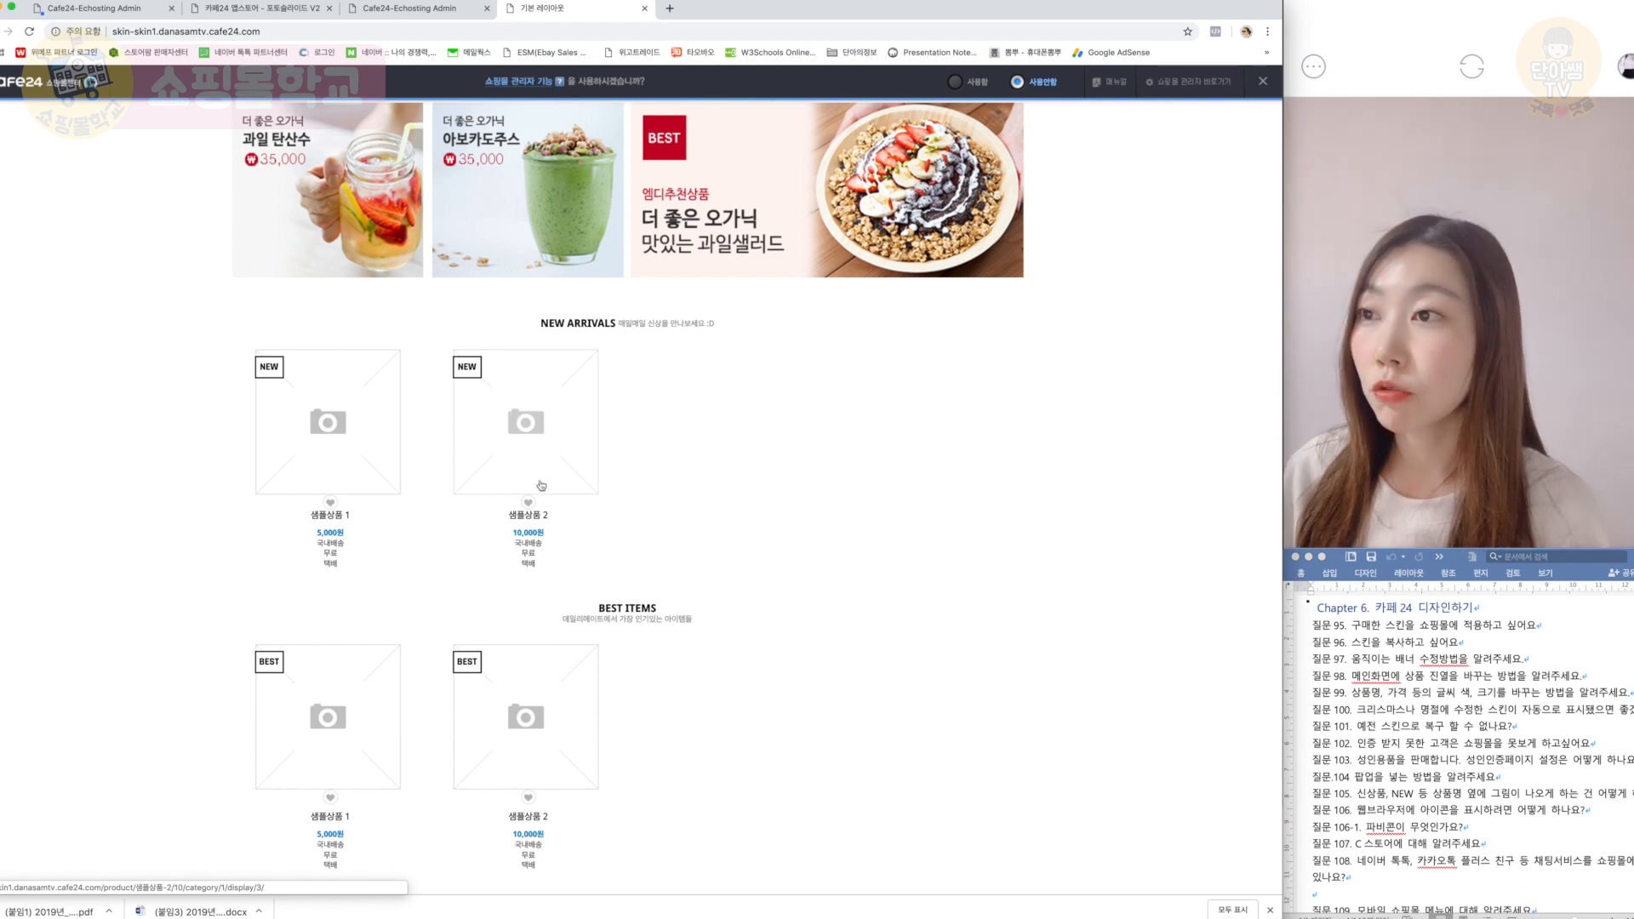
Step: Switch back to the shop design editor window, enlarge it and reopen 메인화면
mouse_move(737, 908)
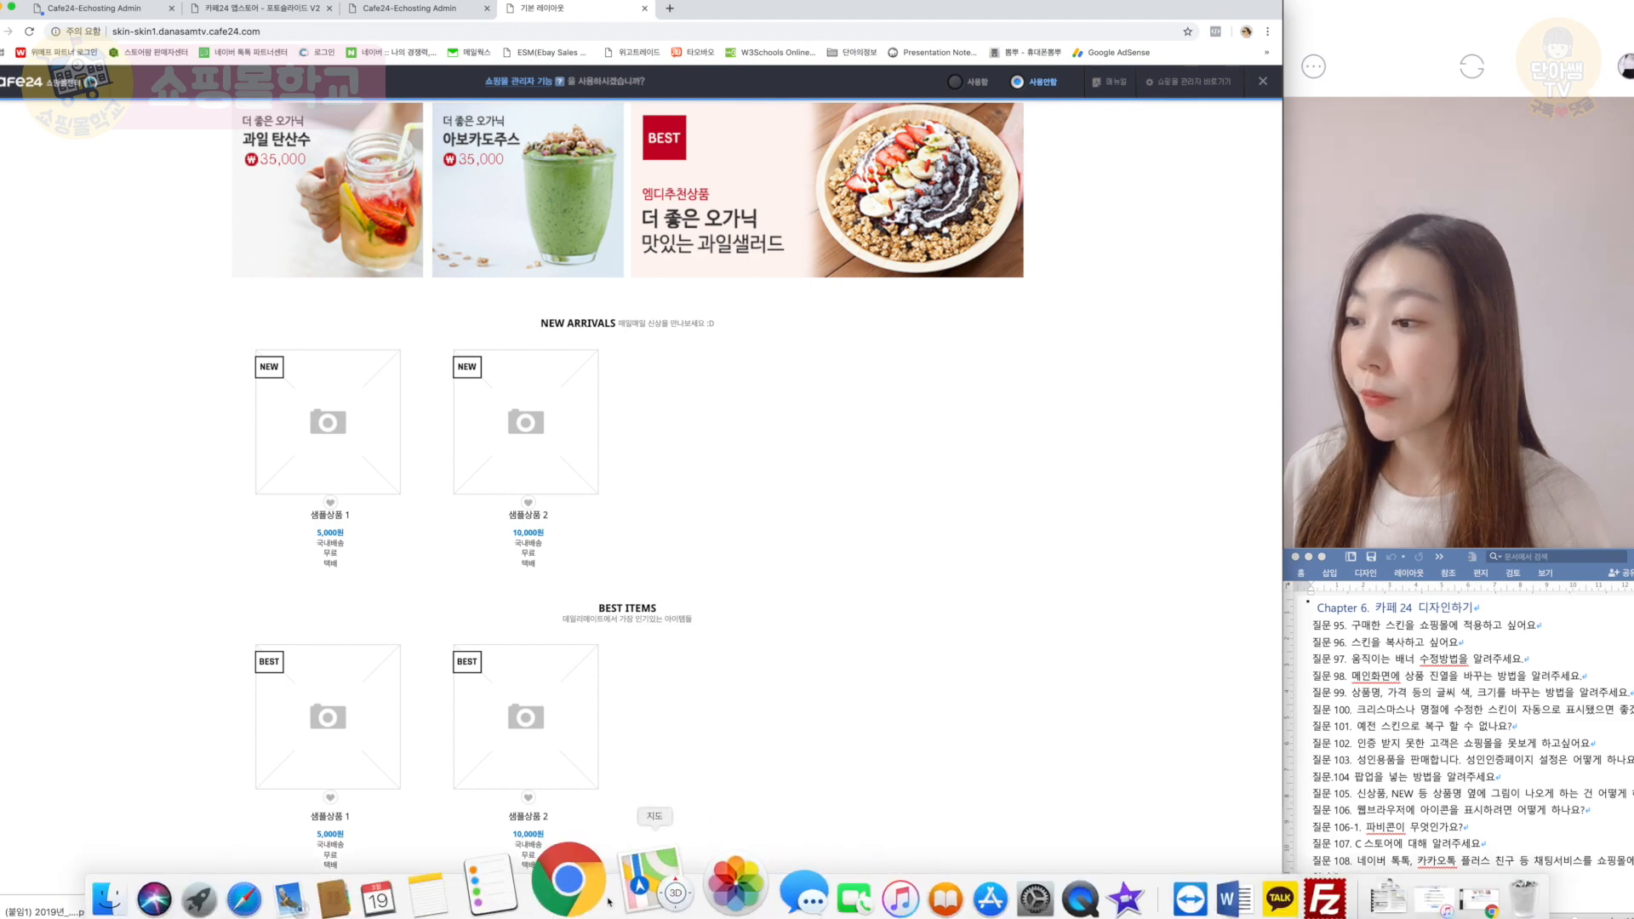
right_click(601, 880)
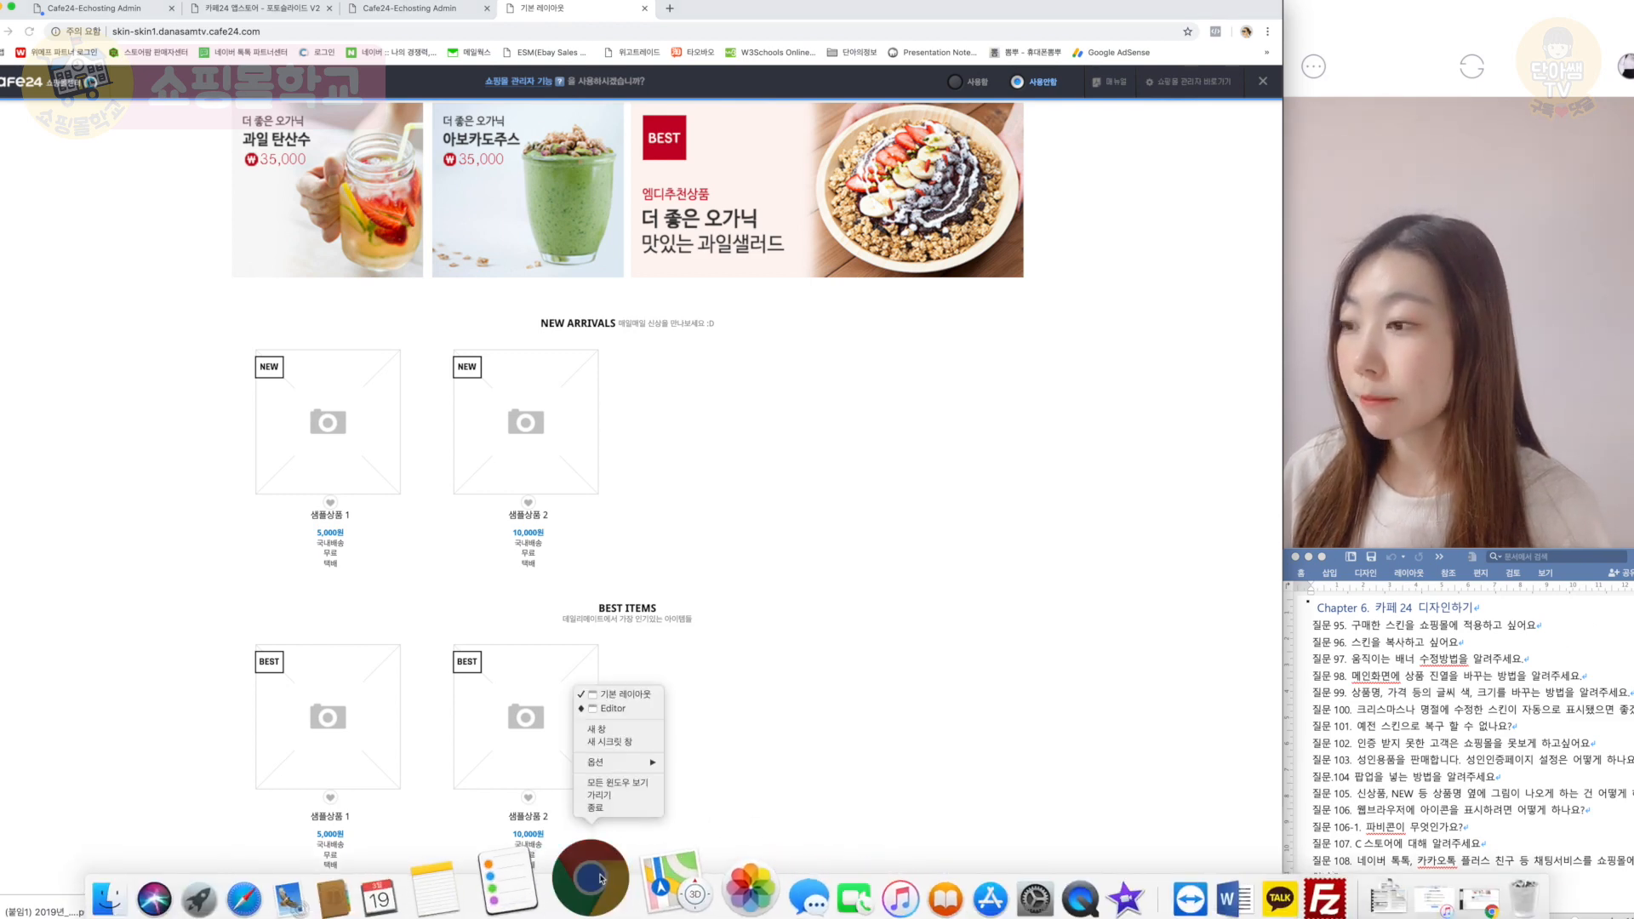
click(612, 710)
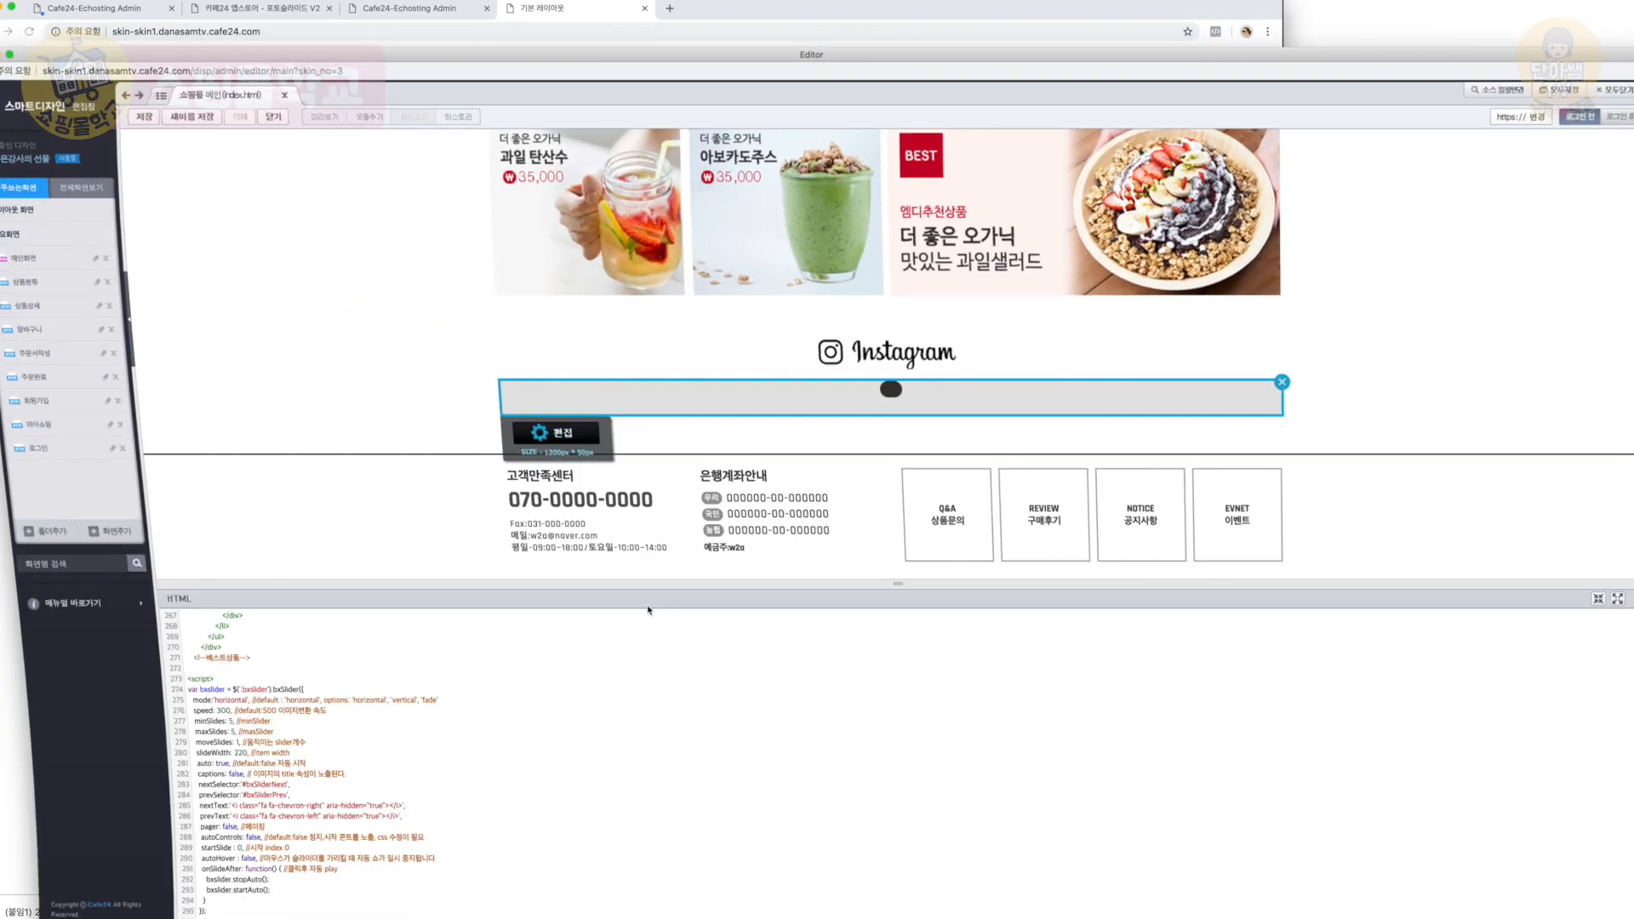
double_click(981, 57)
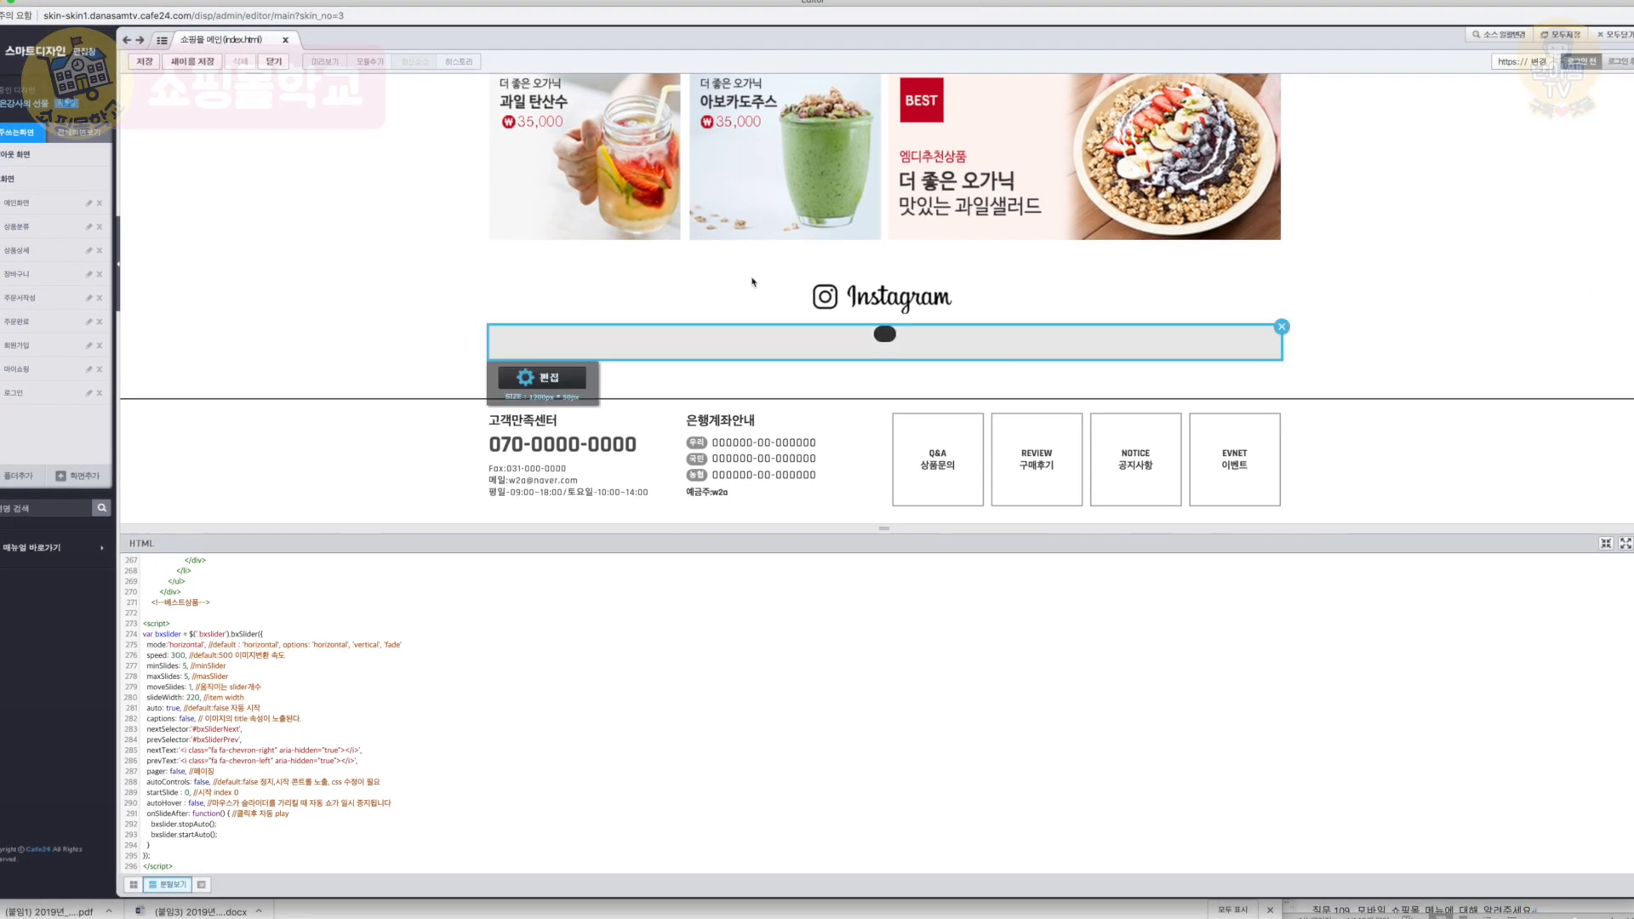
scroll(751, 276, up, 2)
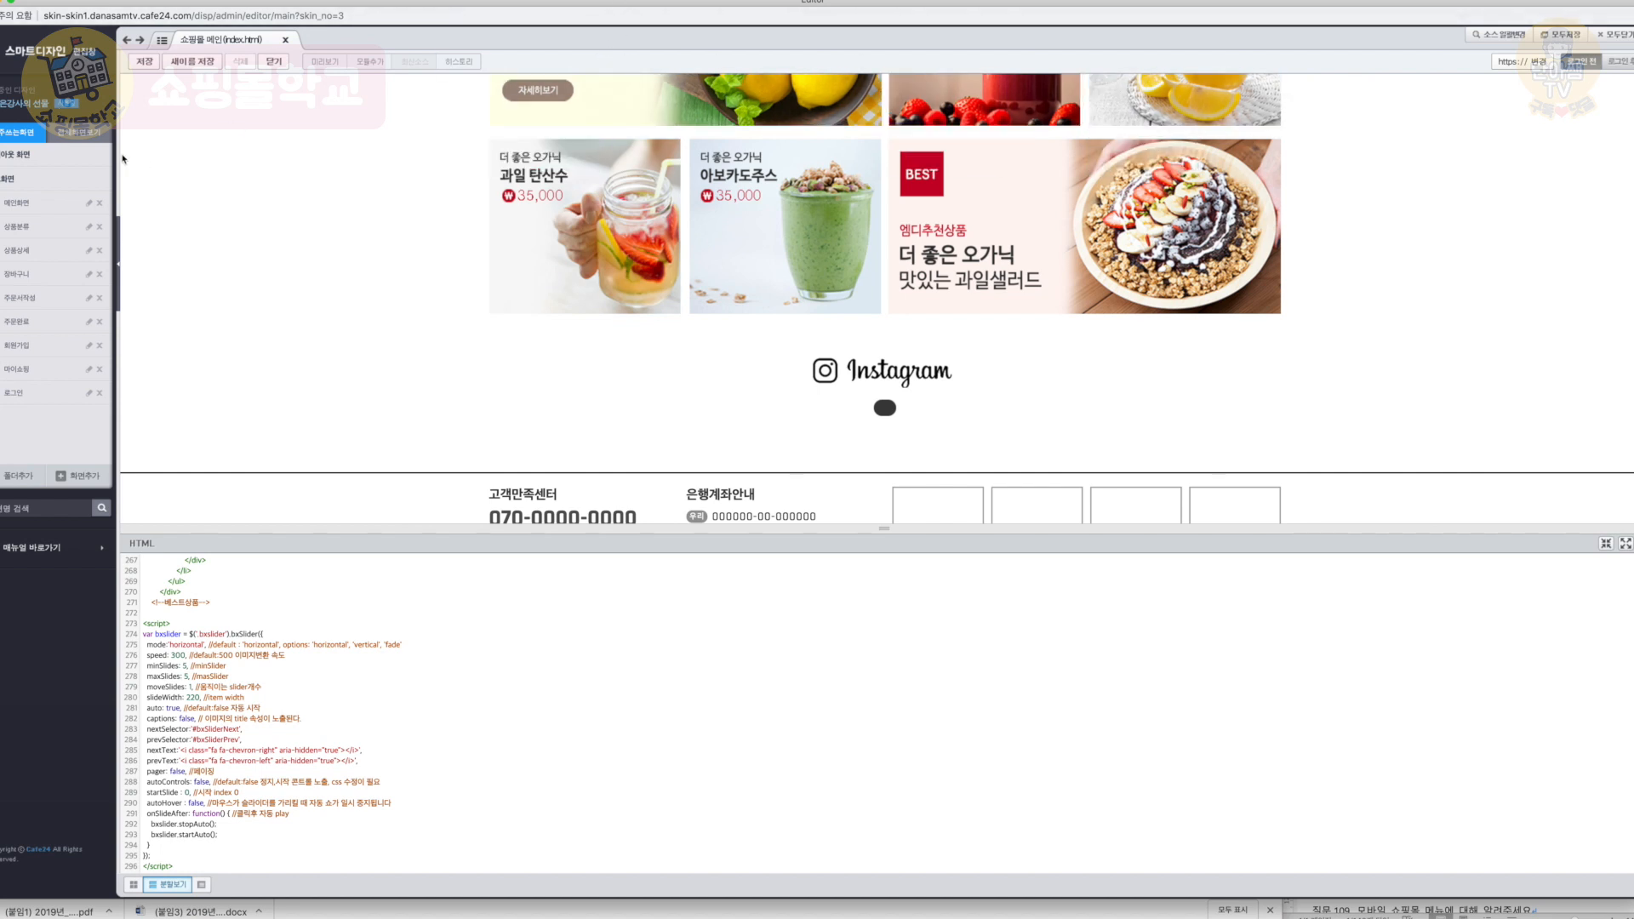
click(25, 203)
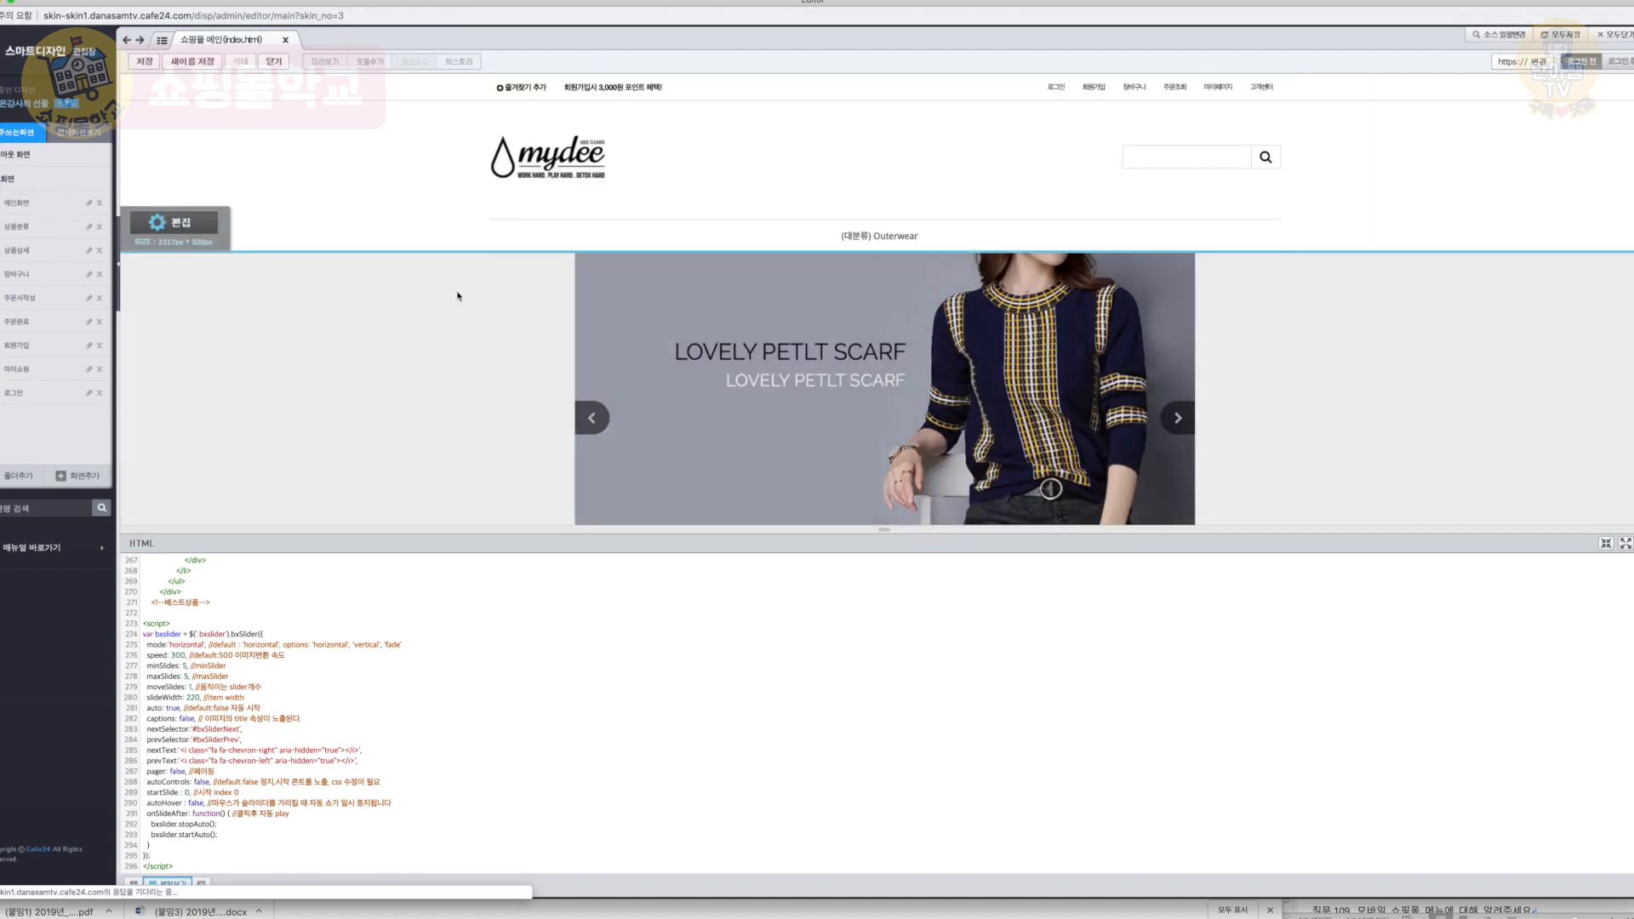
Step: Set the NEW ARRIVALS product section's $count value to 36 in the main page HTML
scroll(457, 296, down, 5)
scroll(457, 295, down, 10)
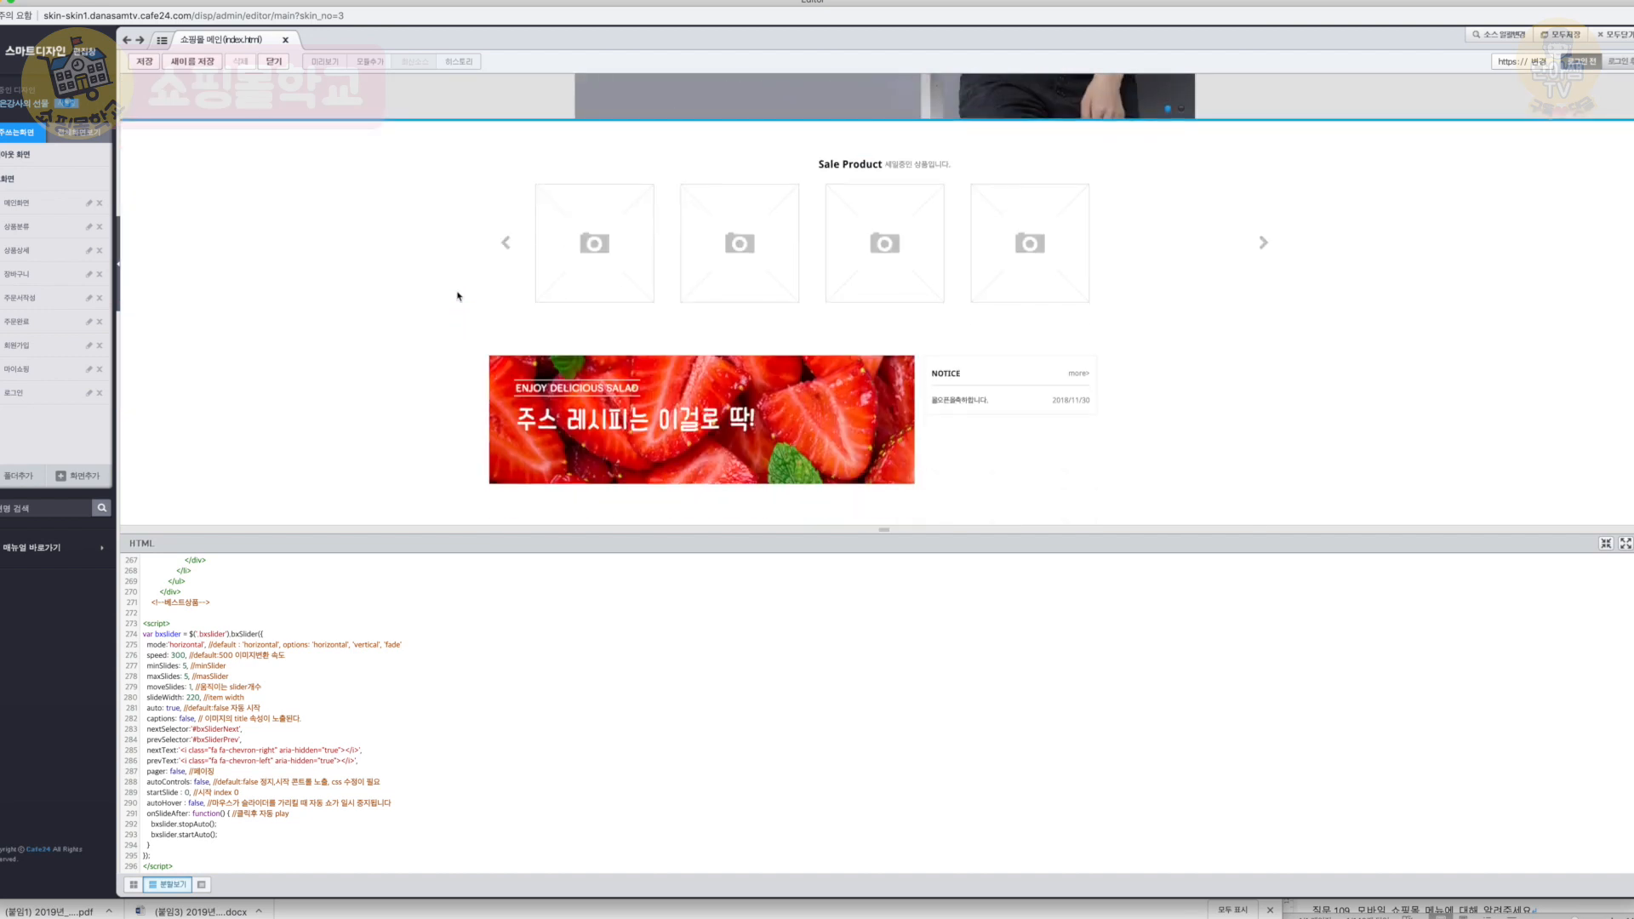
scroll(457, 296, down, 5)
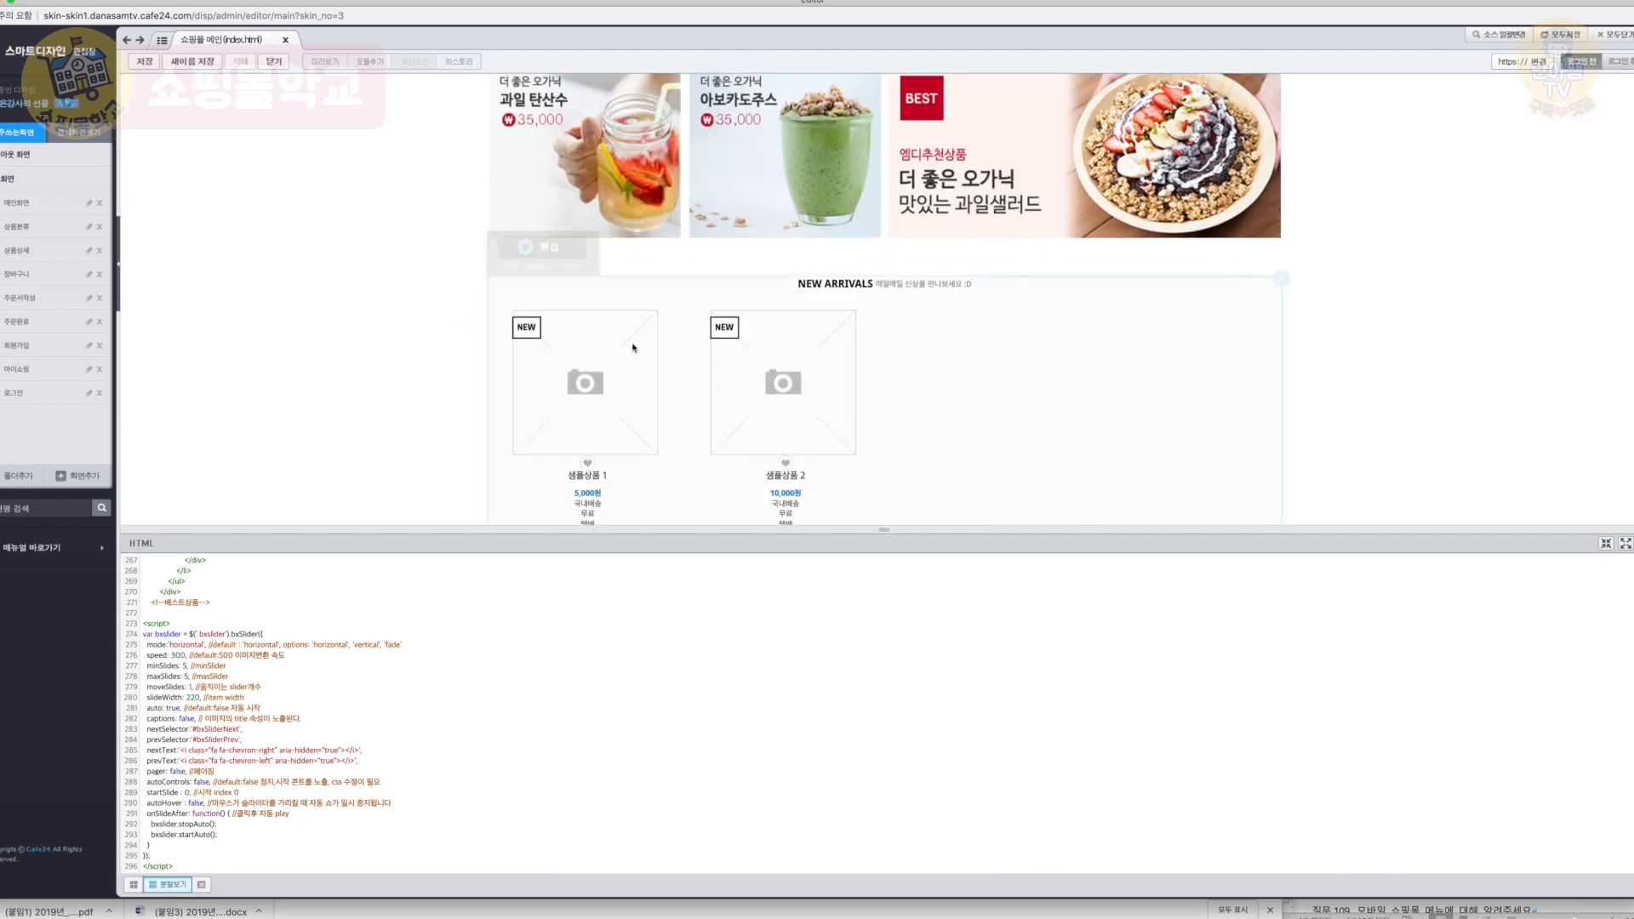
click(626, 400)
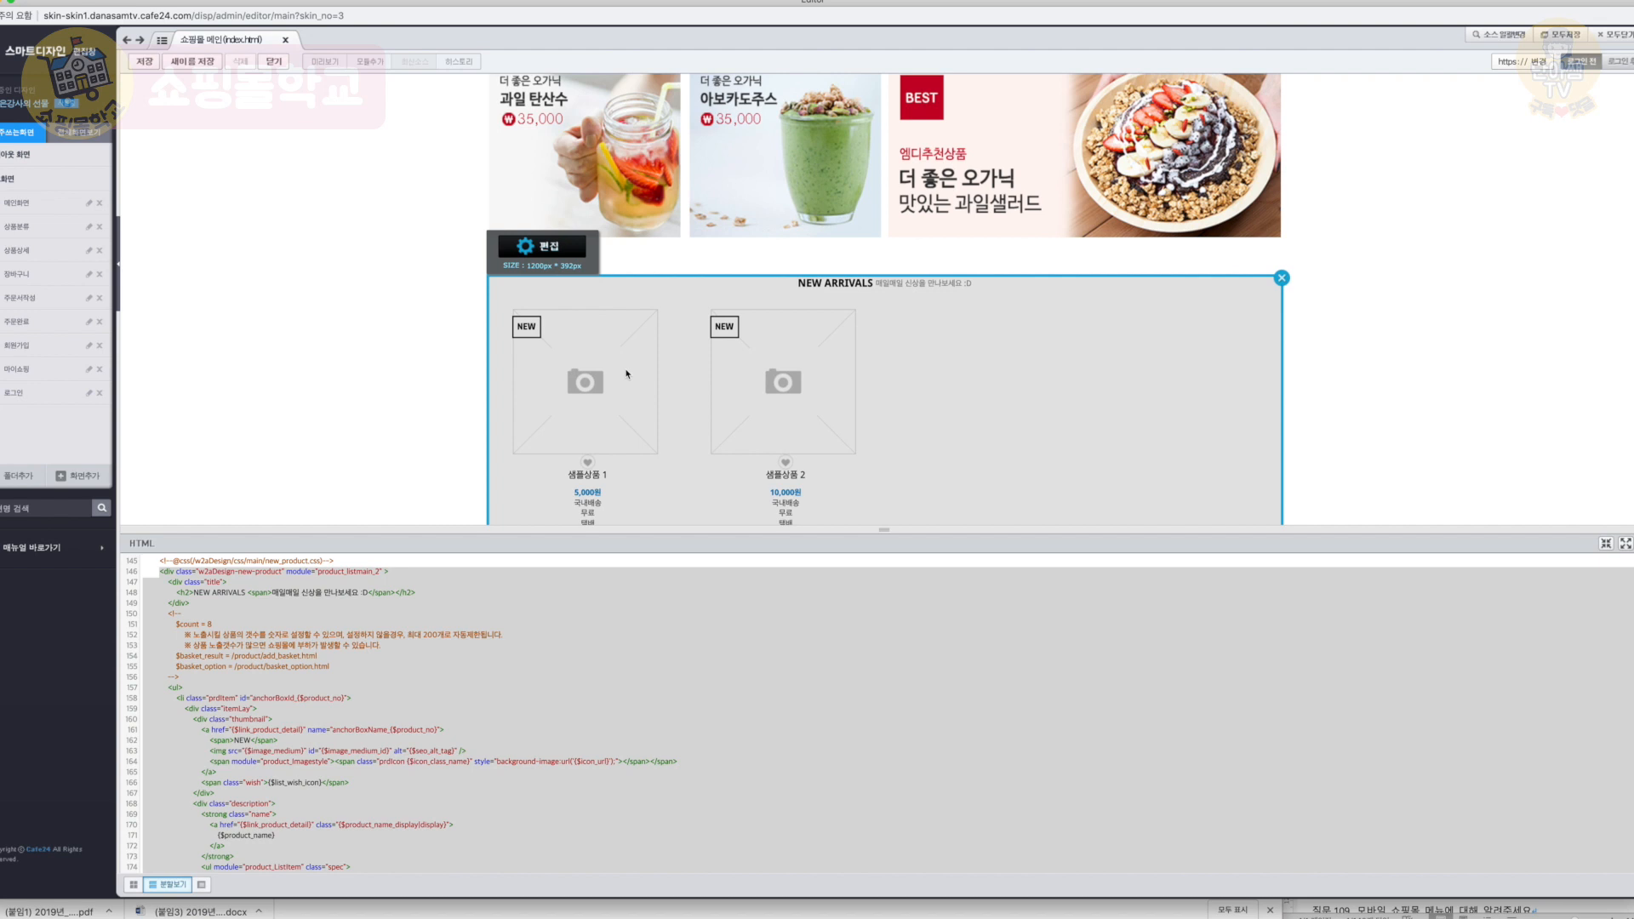
click(207, 625)
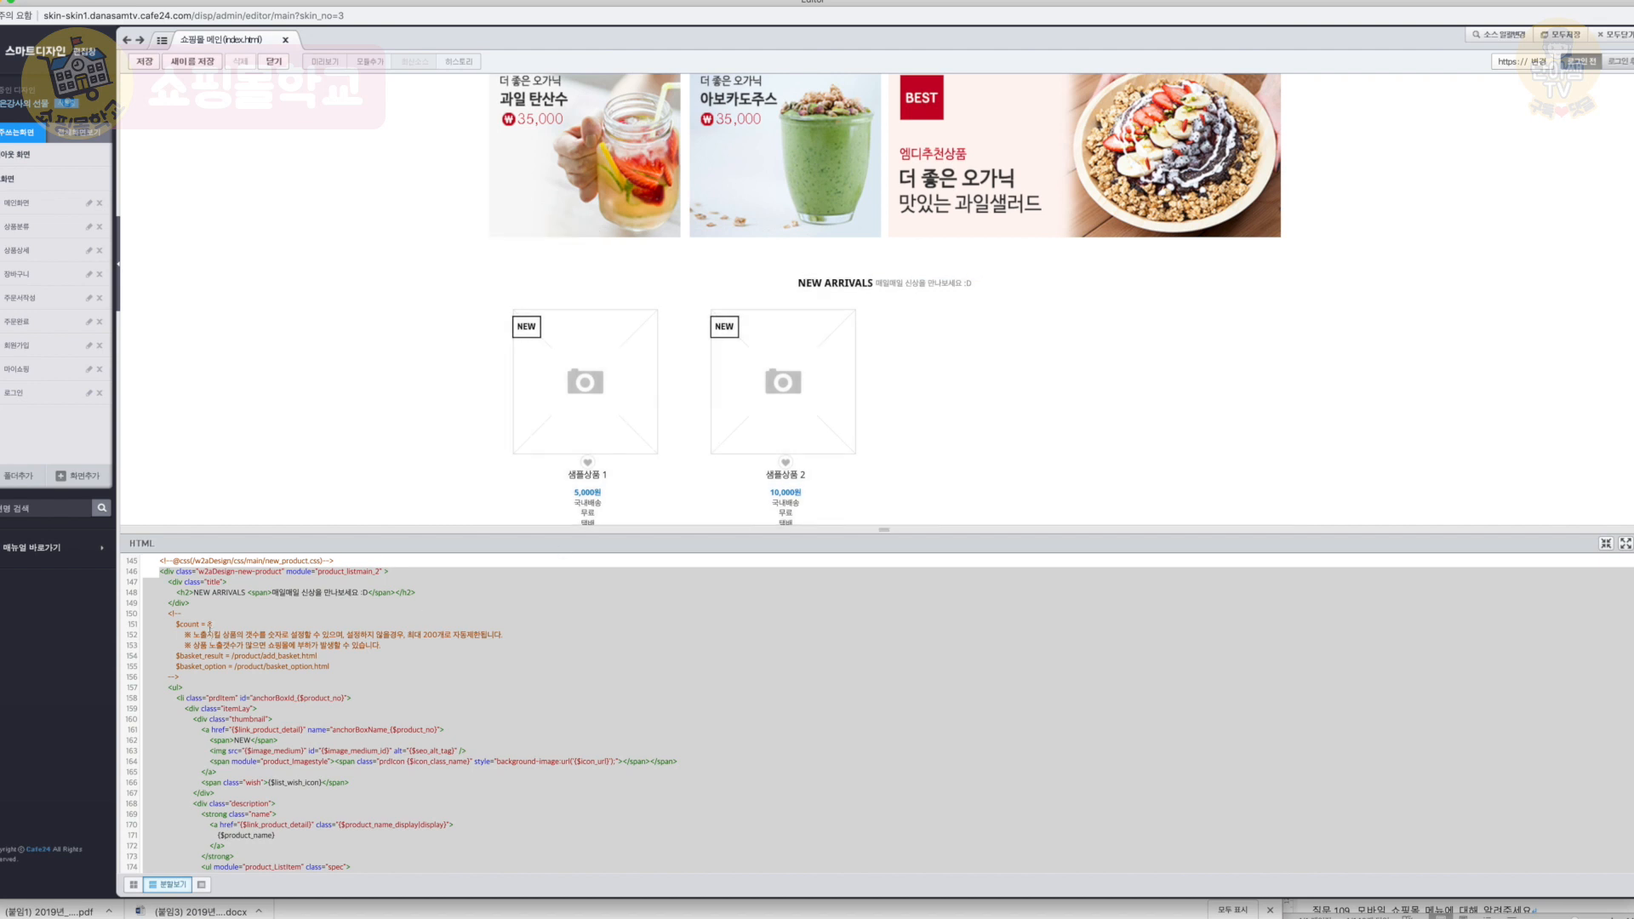
drag(217, 623, 208, 624)
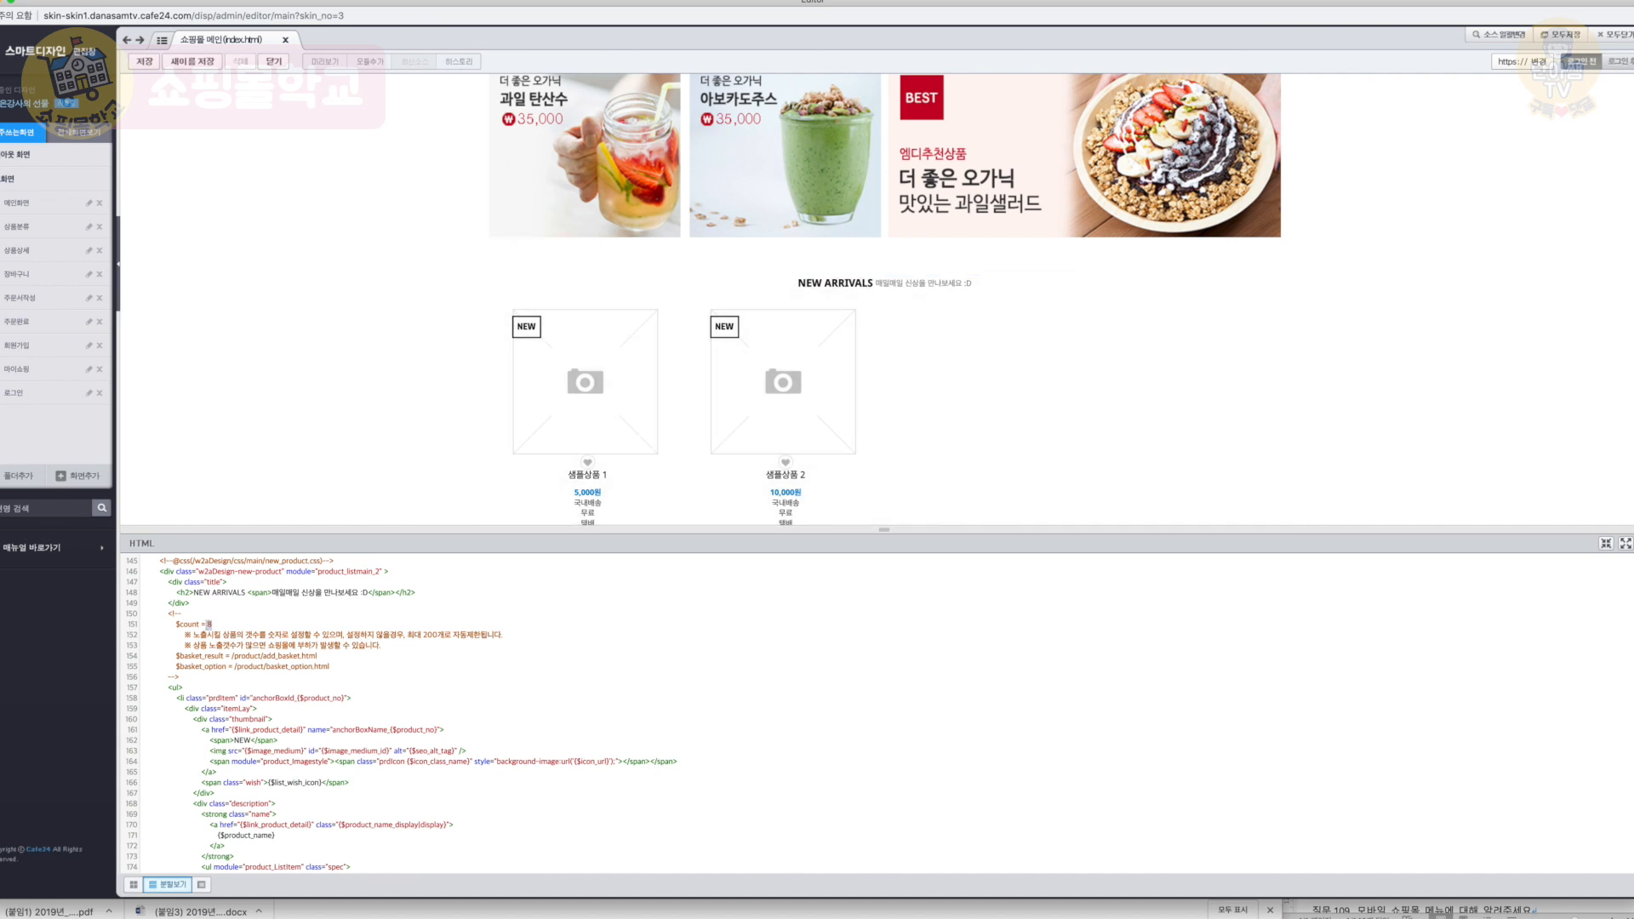
drag(1621, 107, 1292, 107)
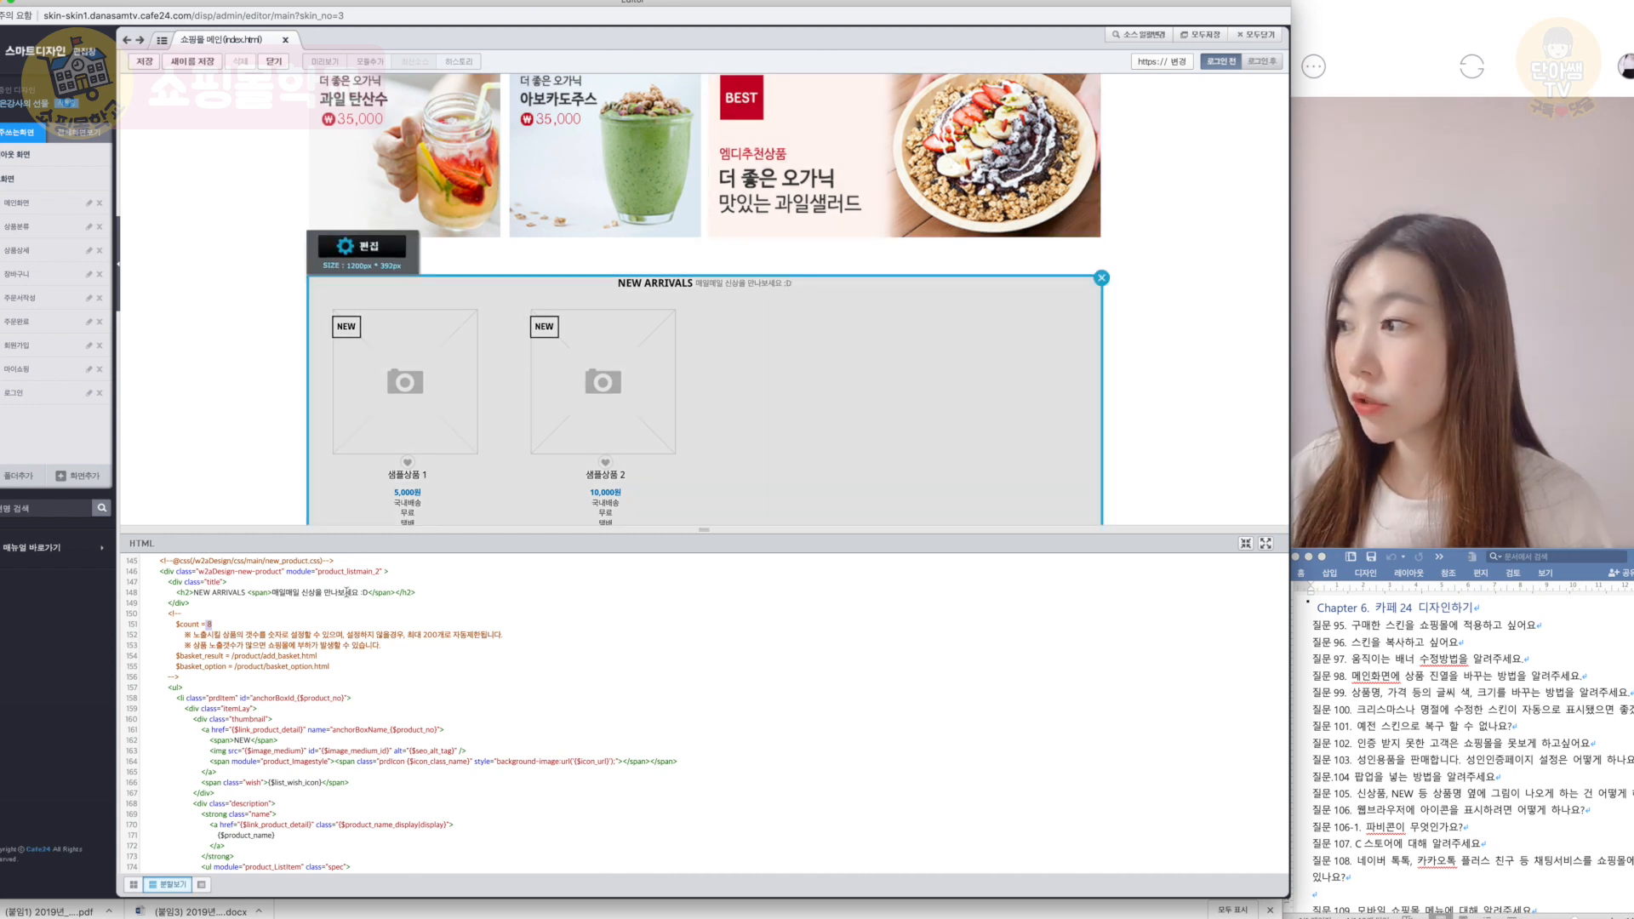
double_click(208, 624)
key(BackSpace)
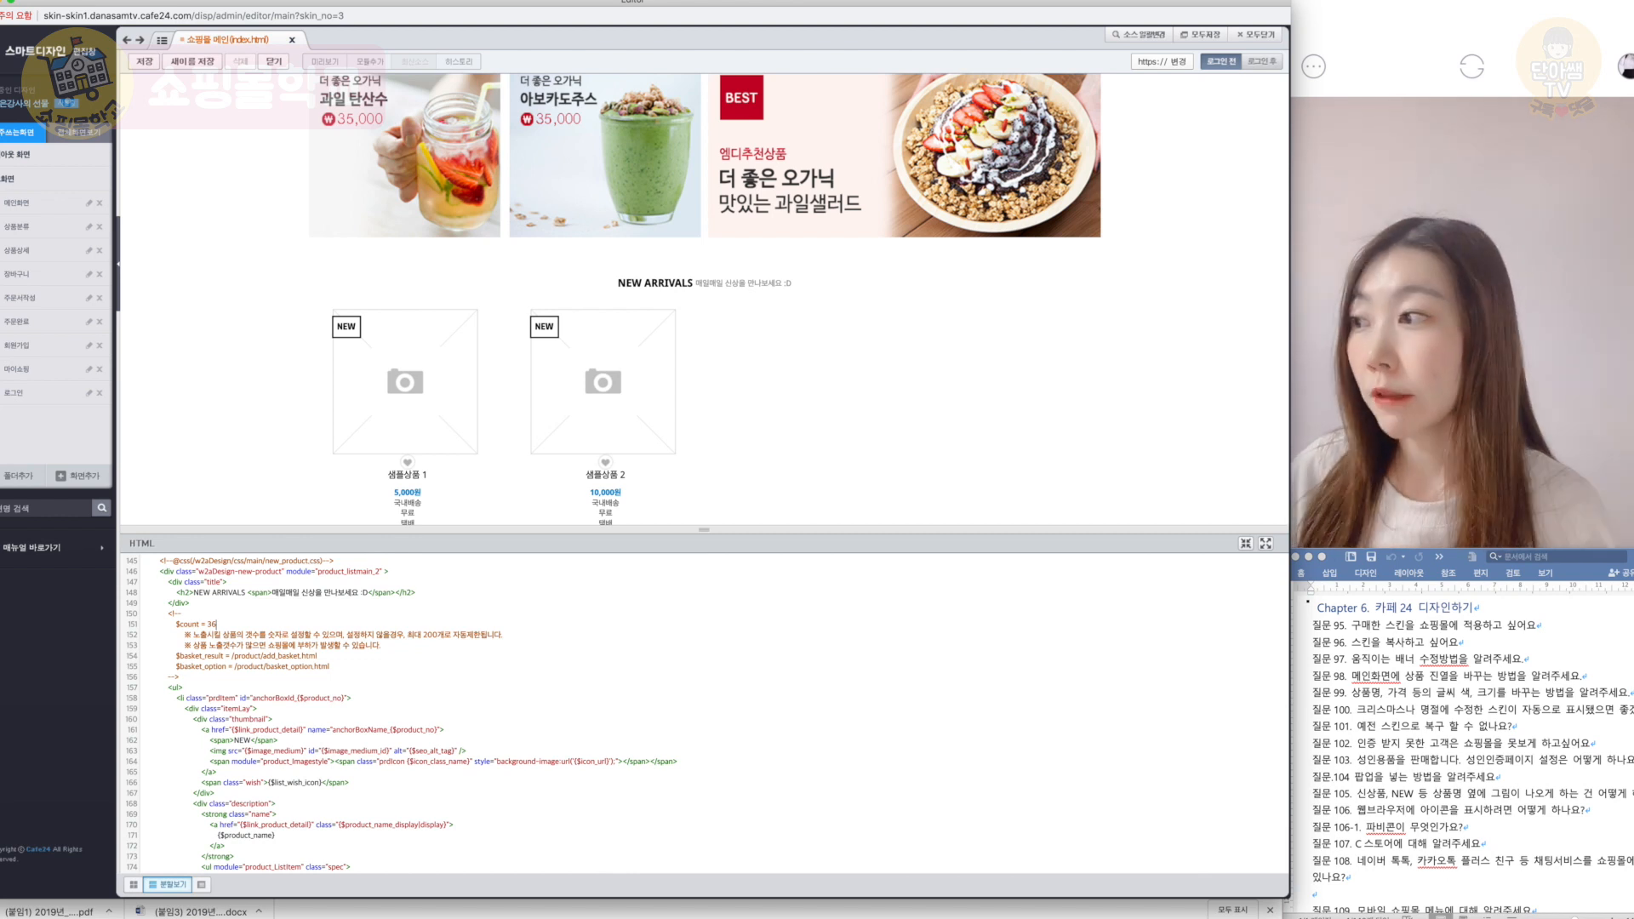
mouse_move(620, 286)
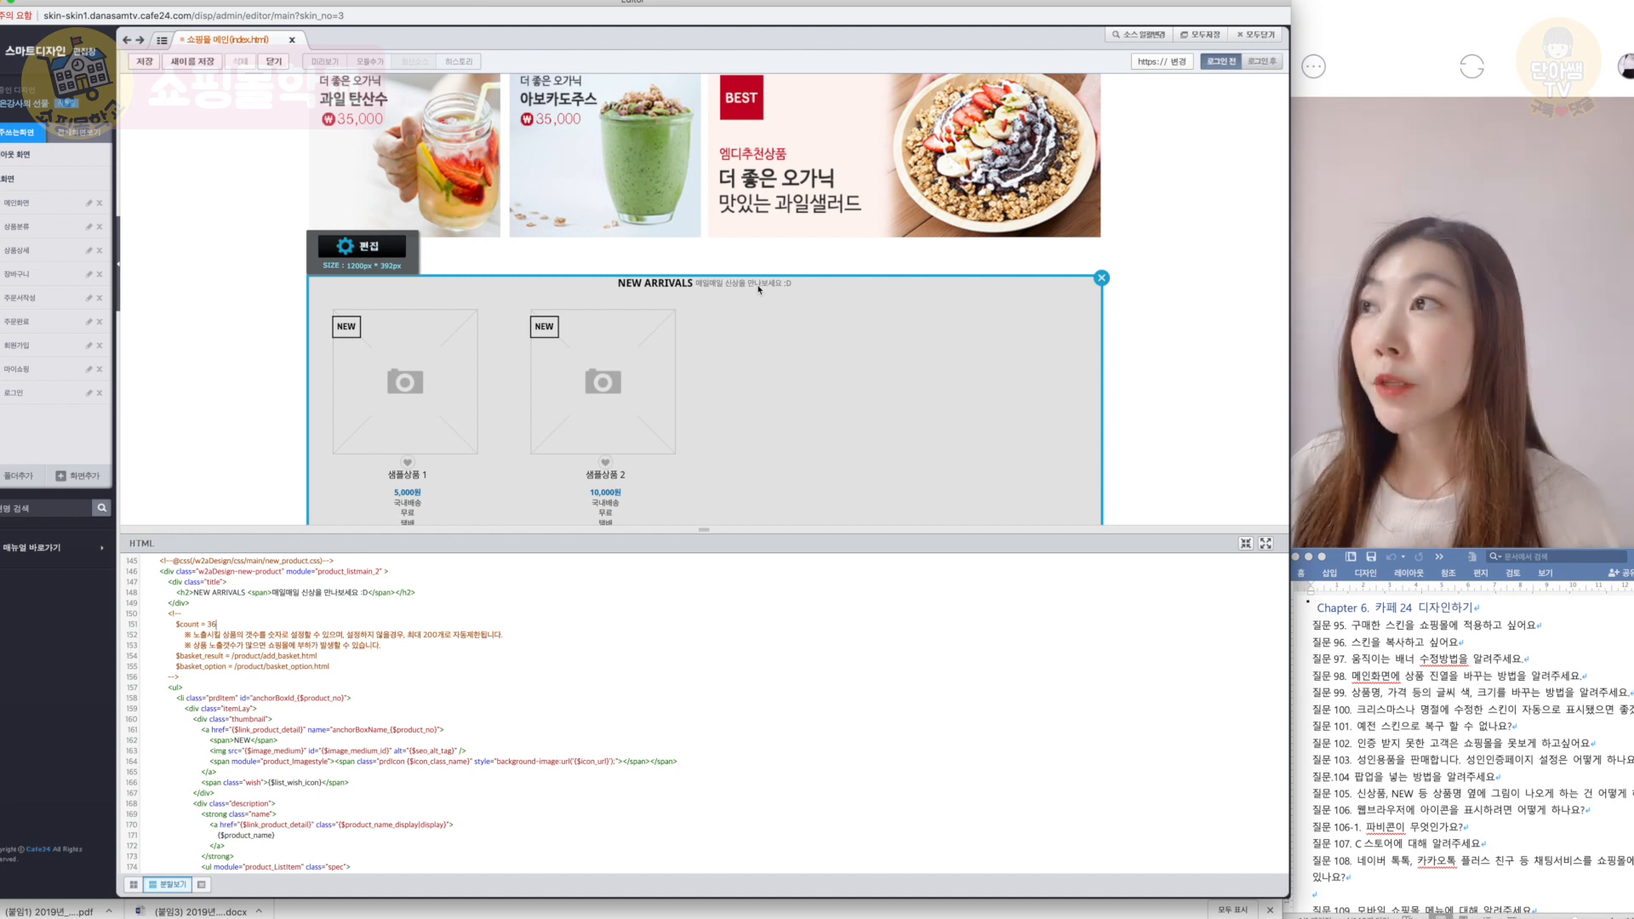
Step: Switch to the shop admin's main product display page, show the 신상품 main category, and return to the design editor
drag(676, 3, 694, 369)
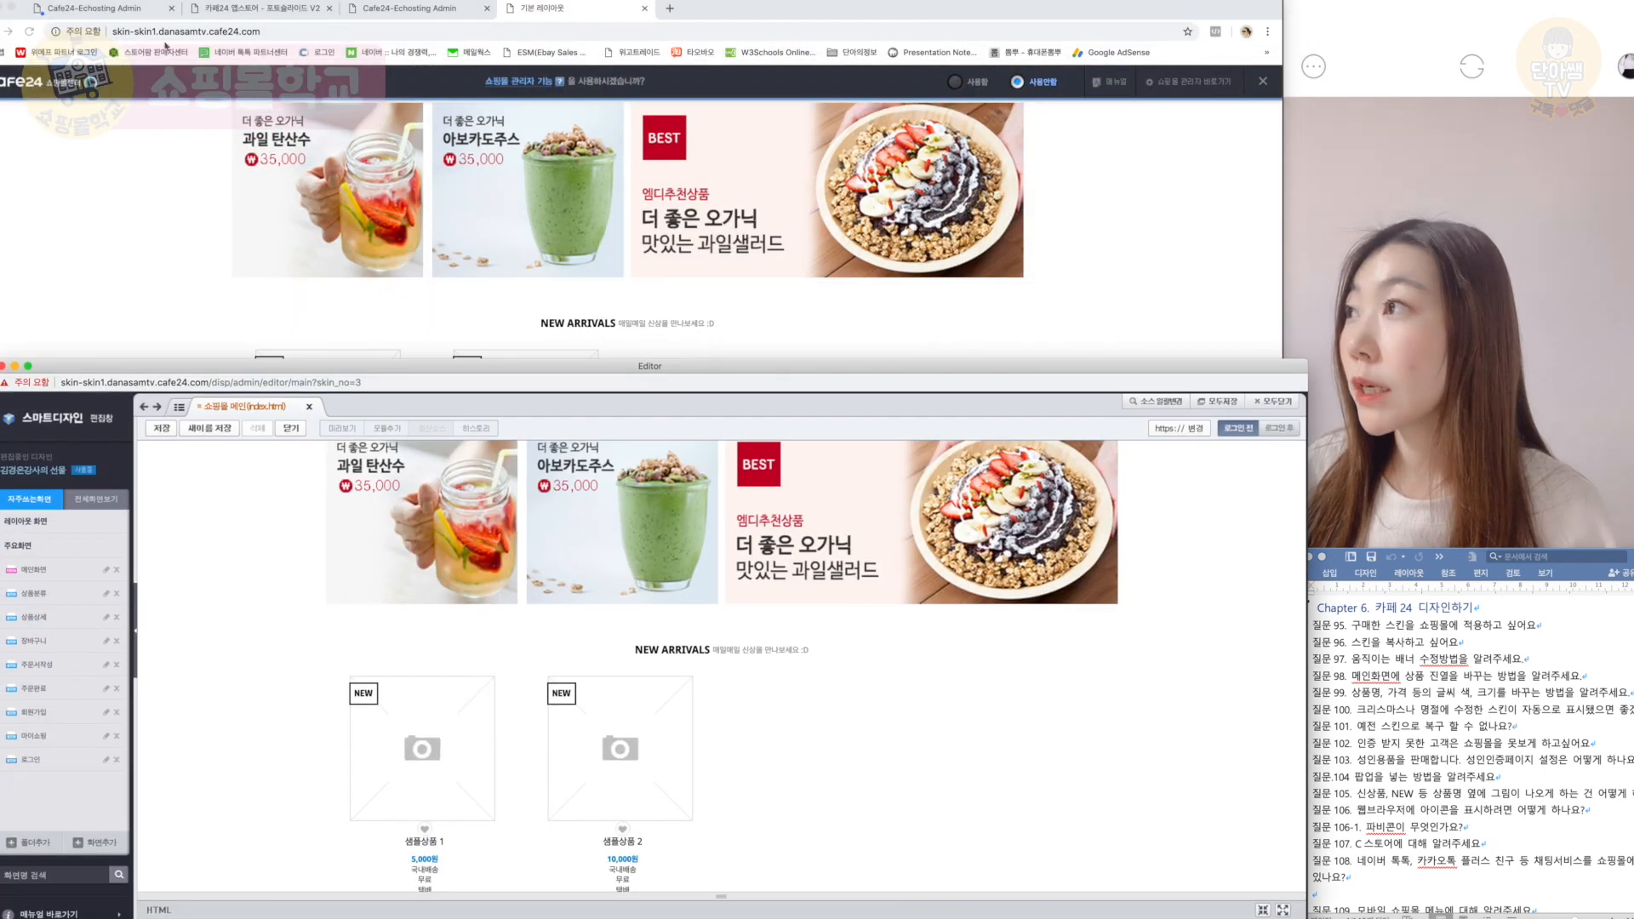
click(127, 10)
key(Return)
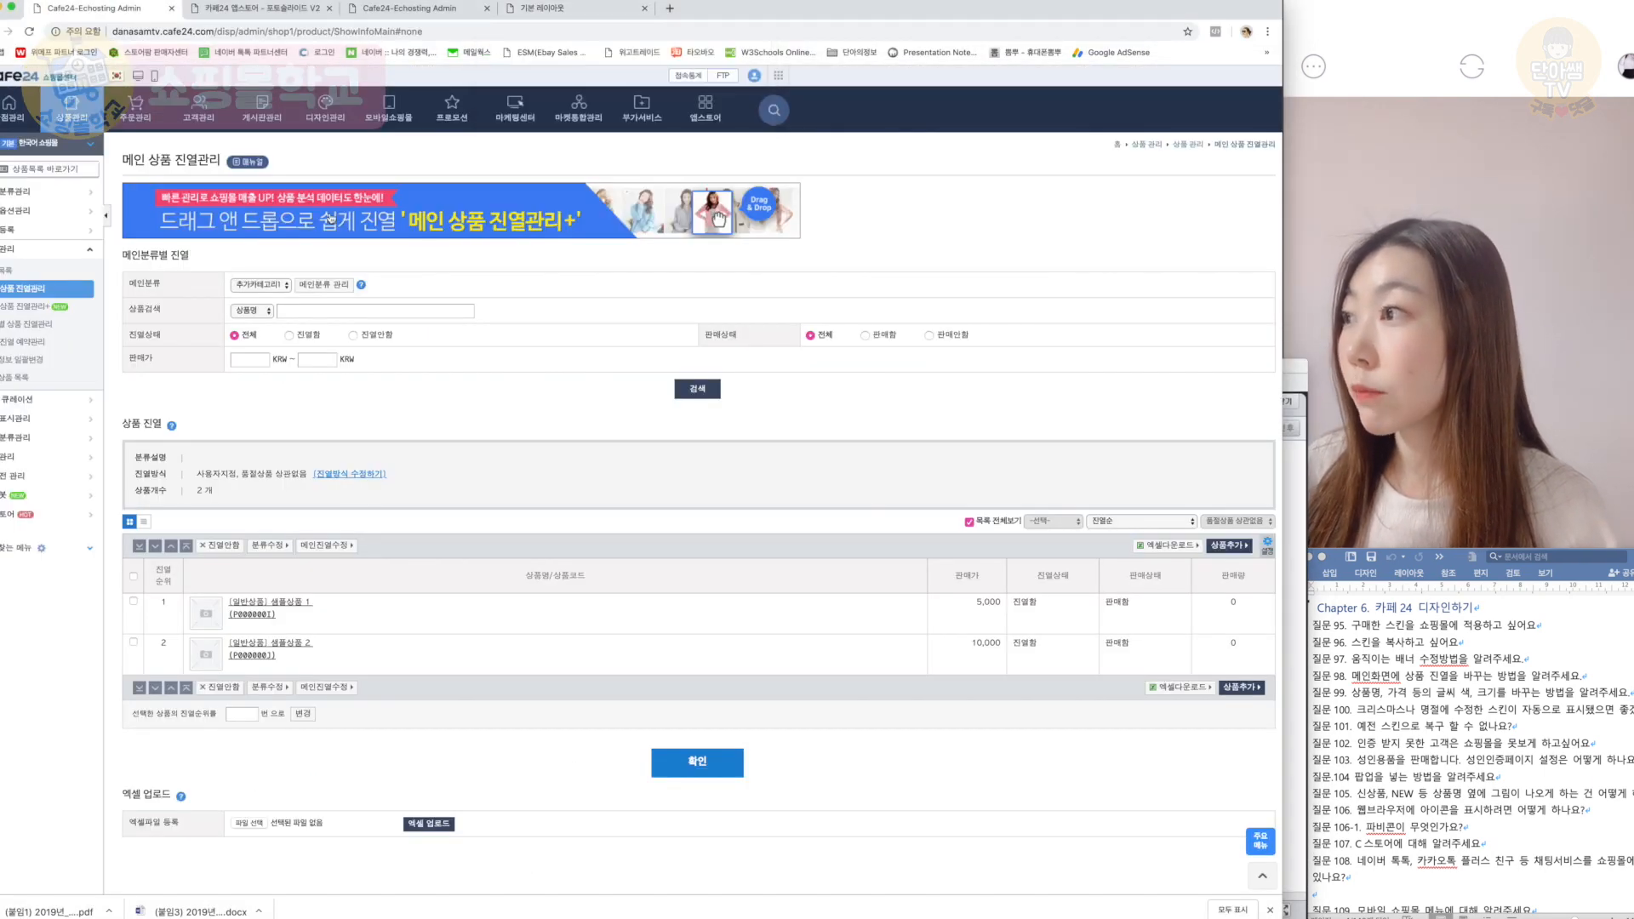
click(259, 284)
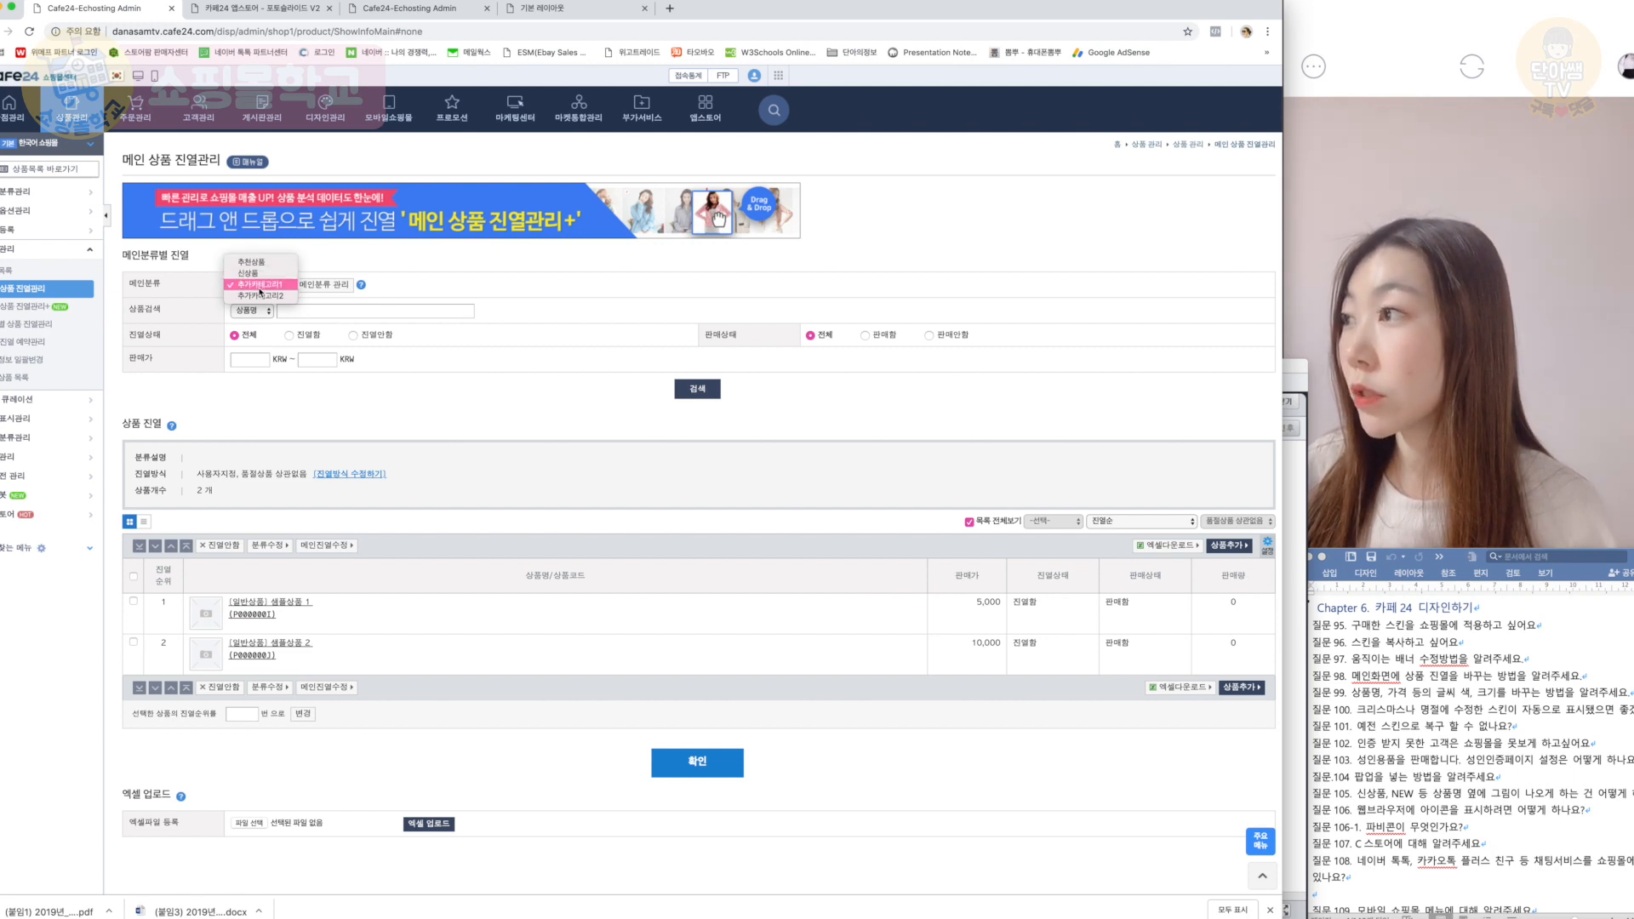
click(255, 273)
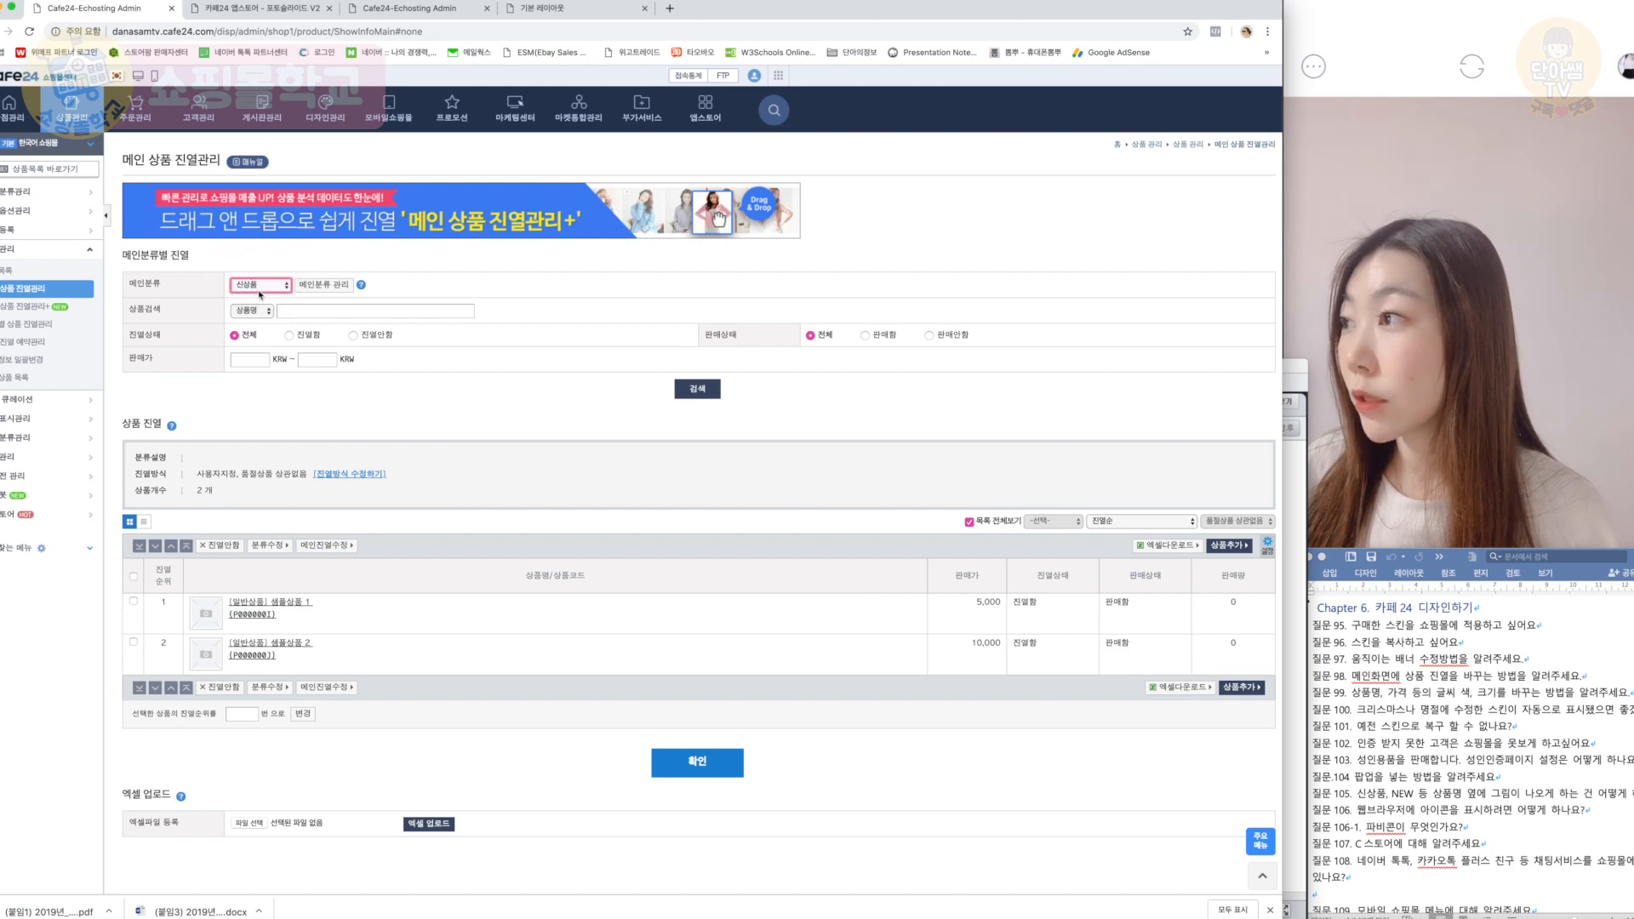
click(1295, 529)
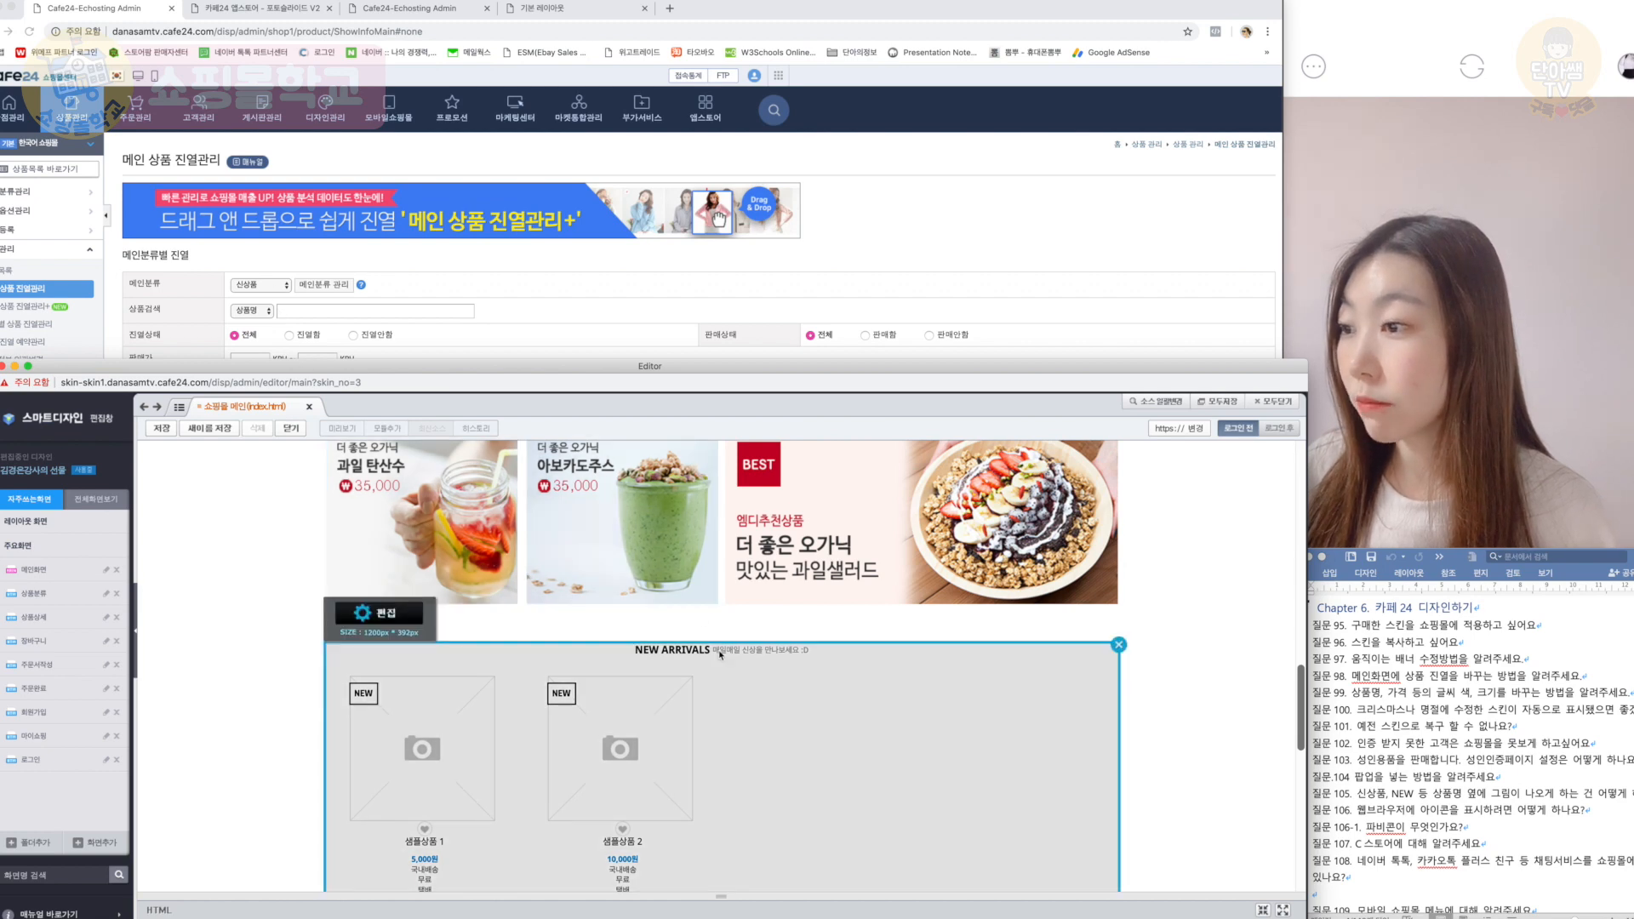
Step: Examine the NEW ARRIVALS section's title text and module code in the main page HTML
drag(684, 359, 694, 84)
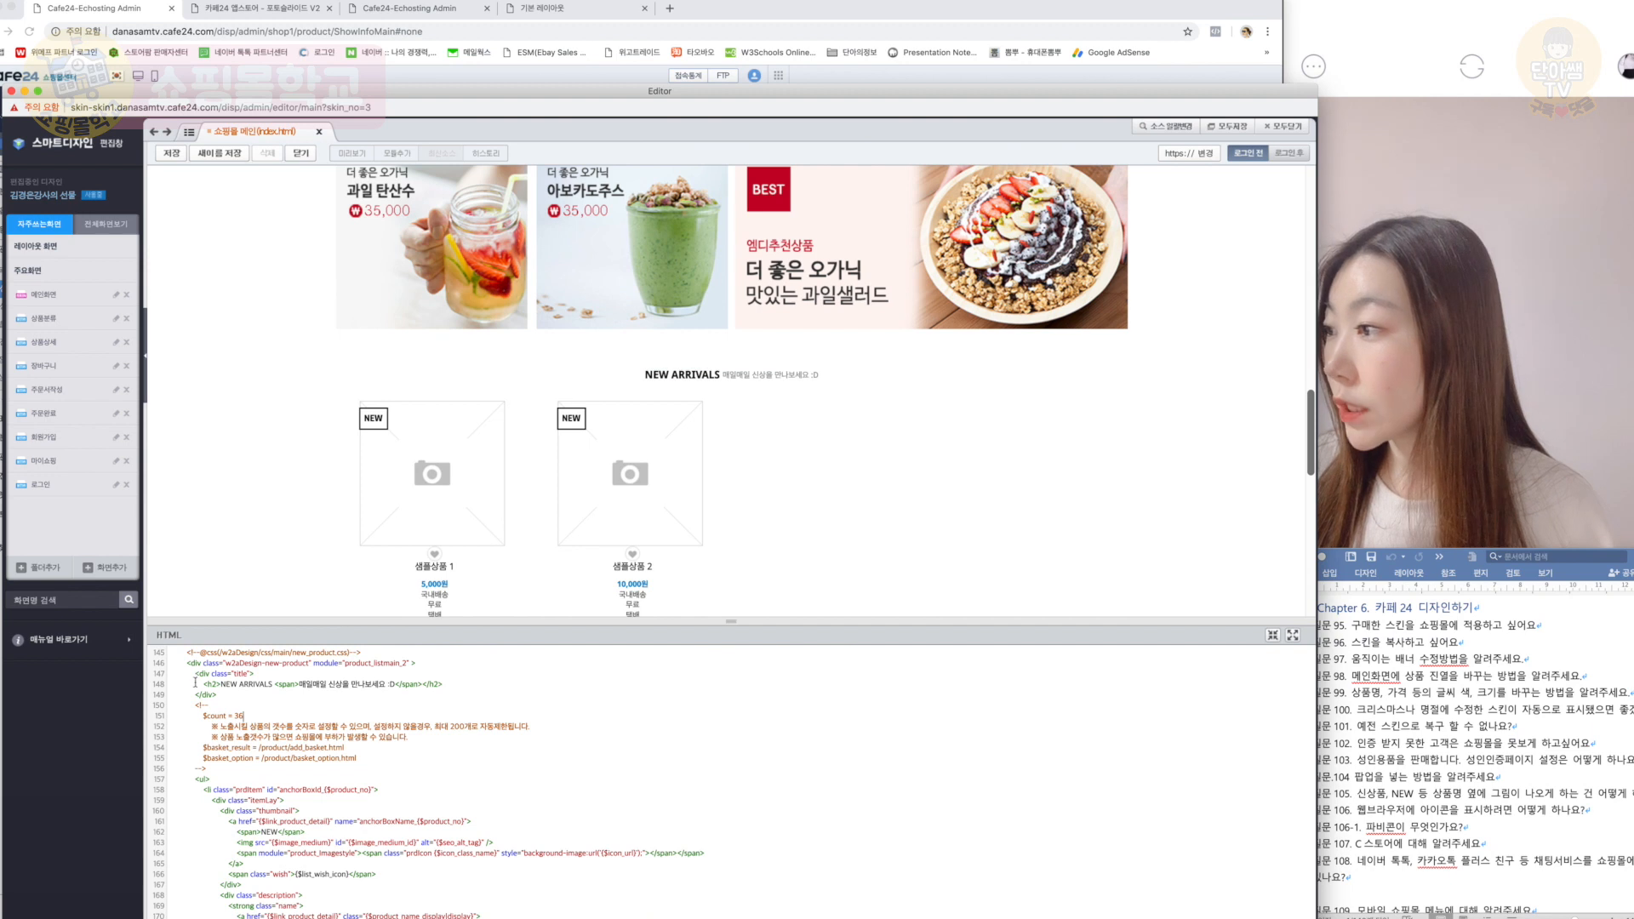
drag(220, 684, 396, 684)
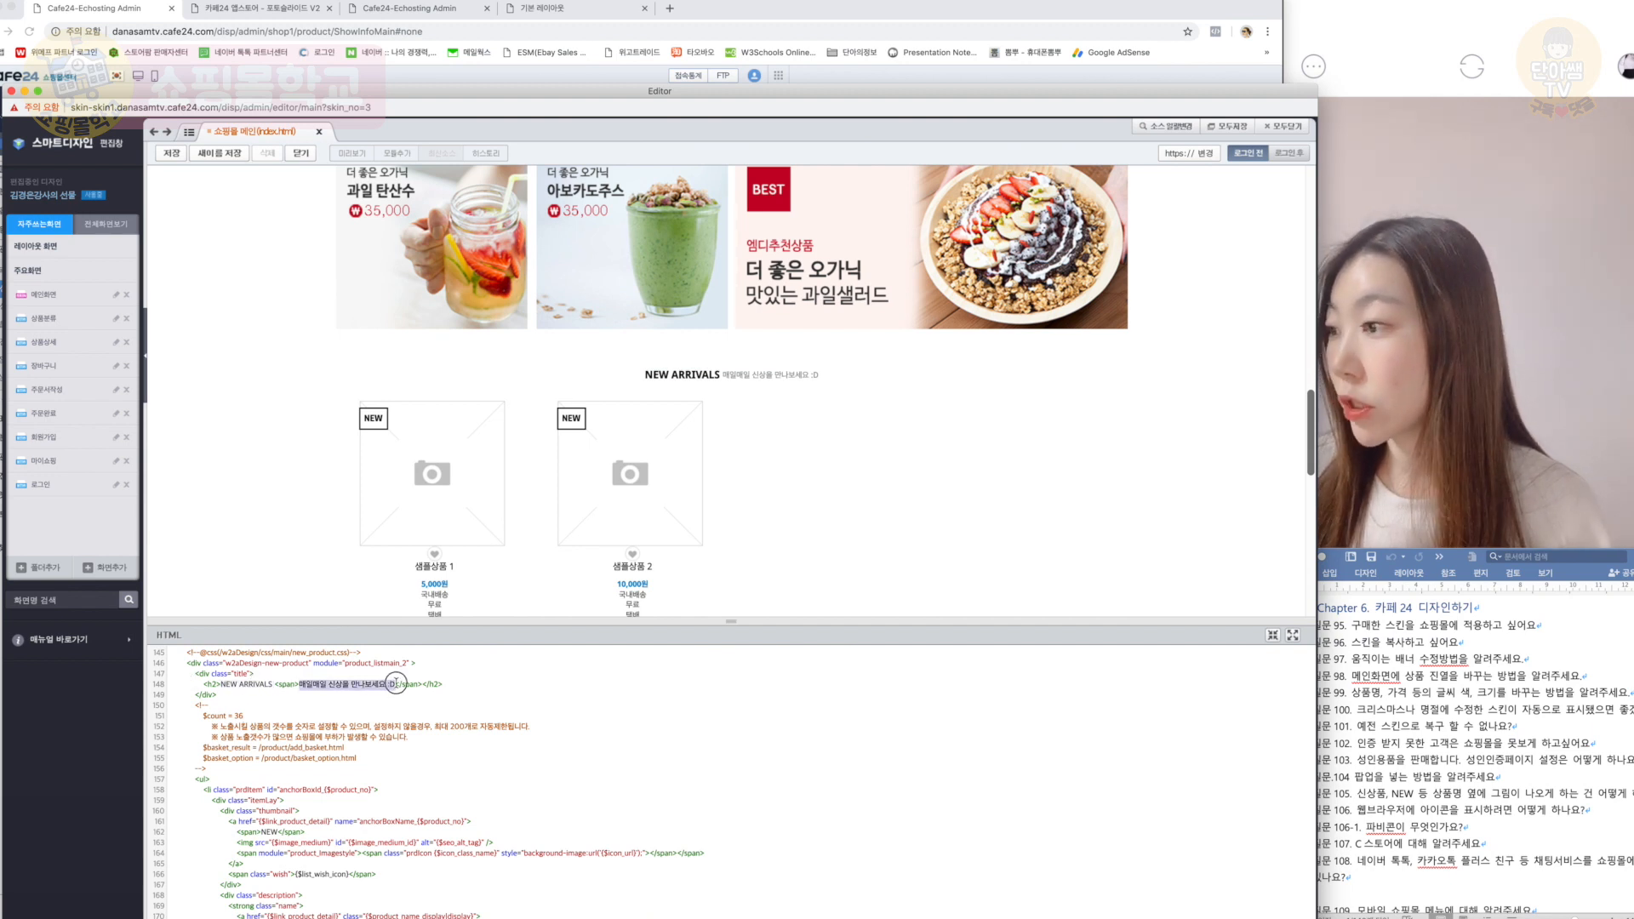
scroll(396, 684, down, 1)
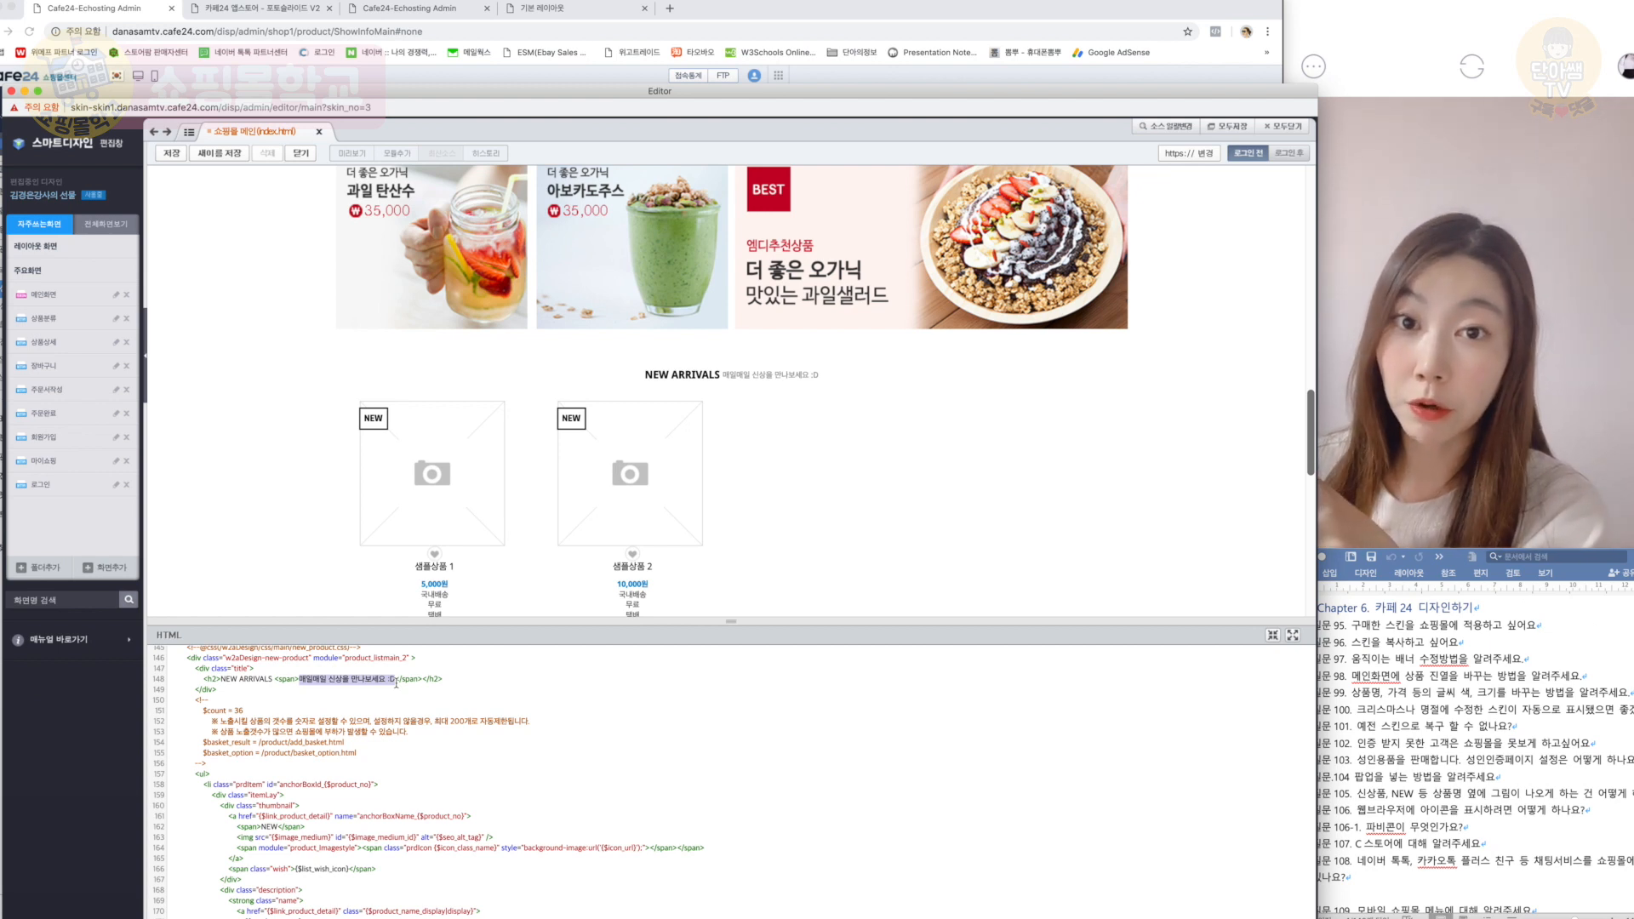
scroll(396, 683, up, 3)
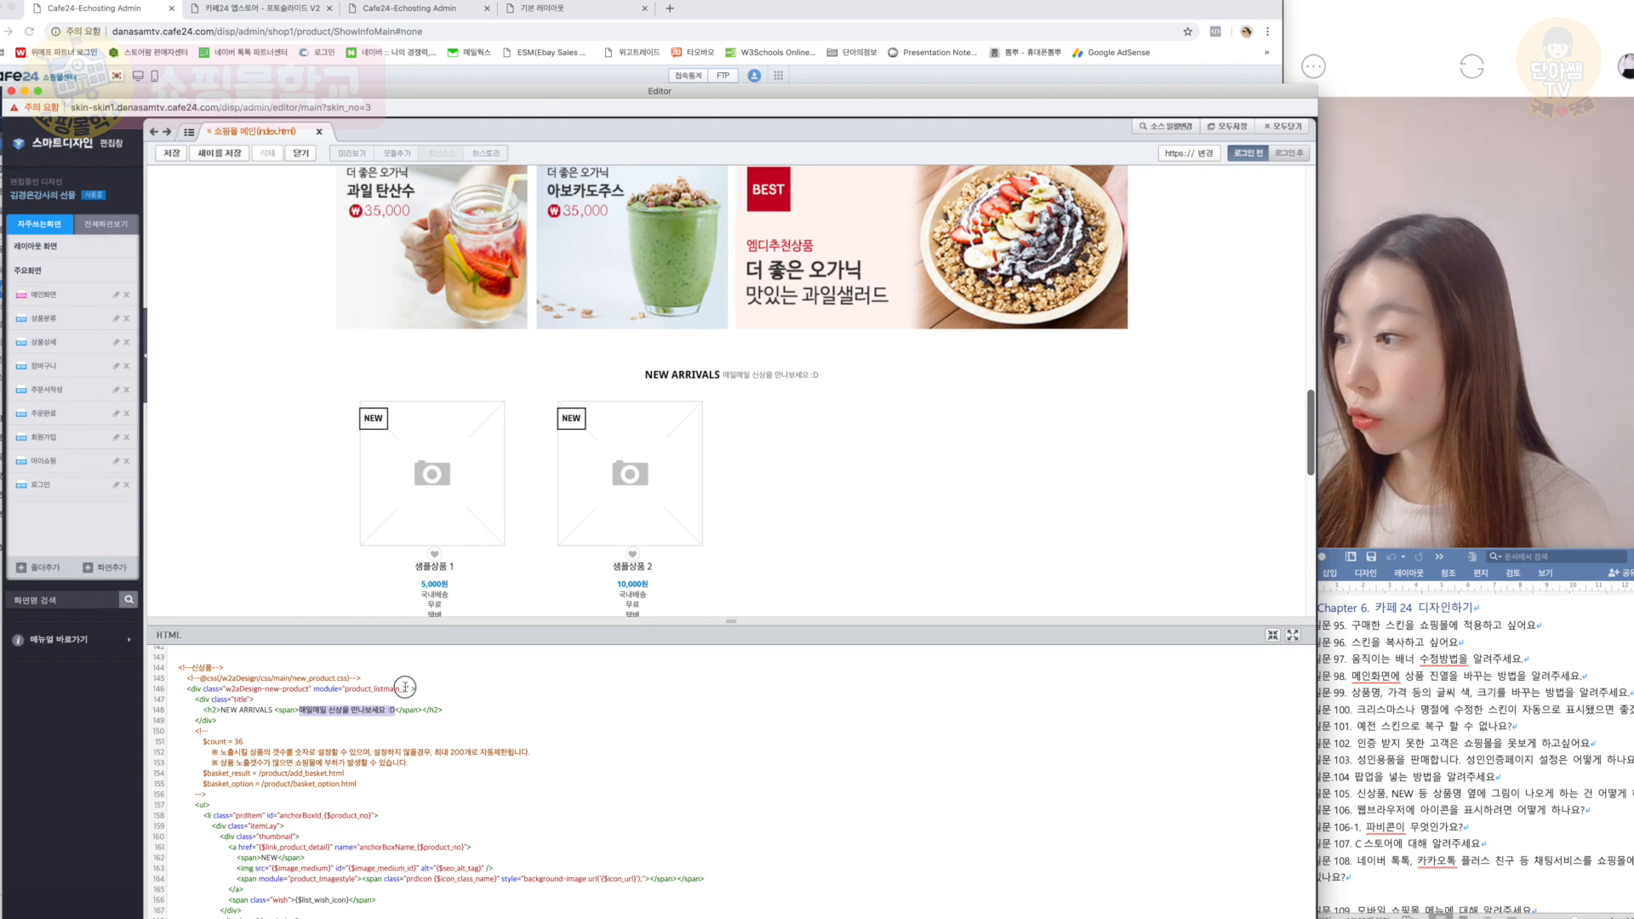
click(405, 688)
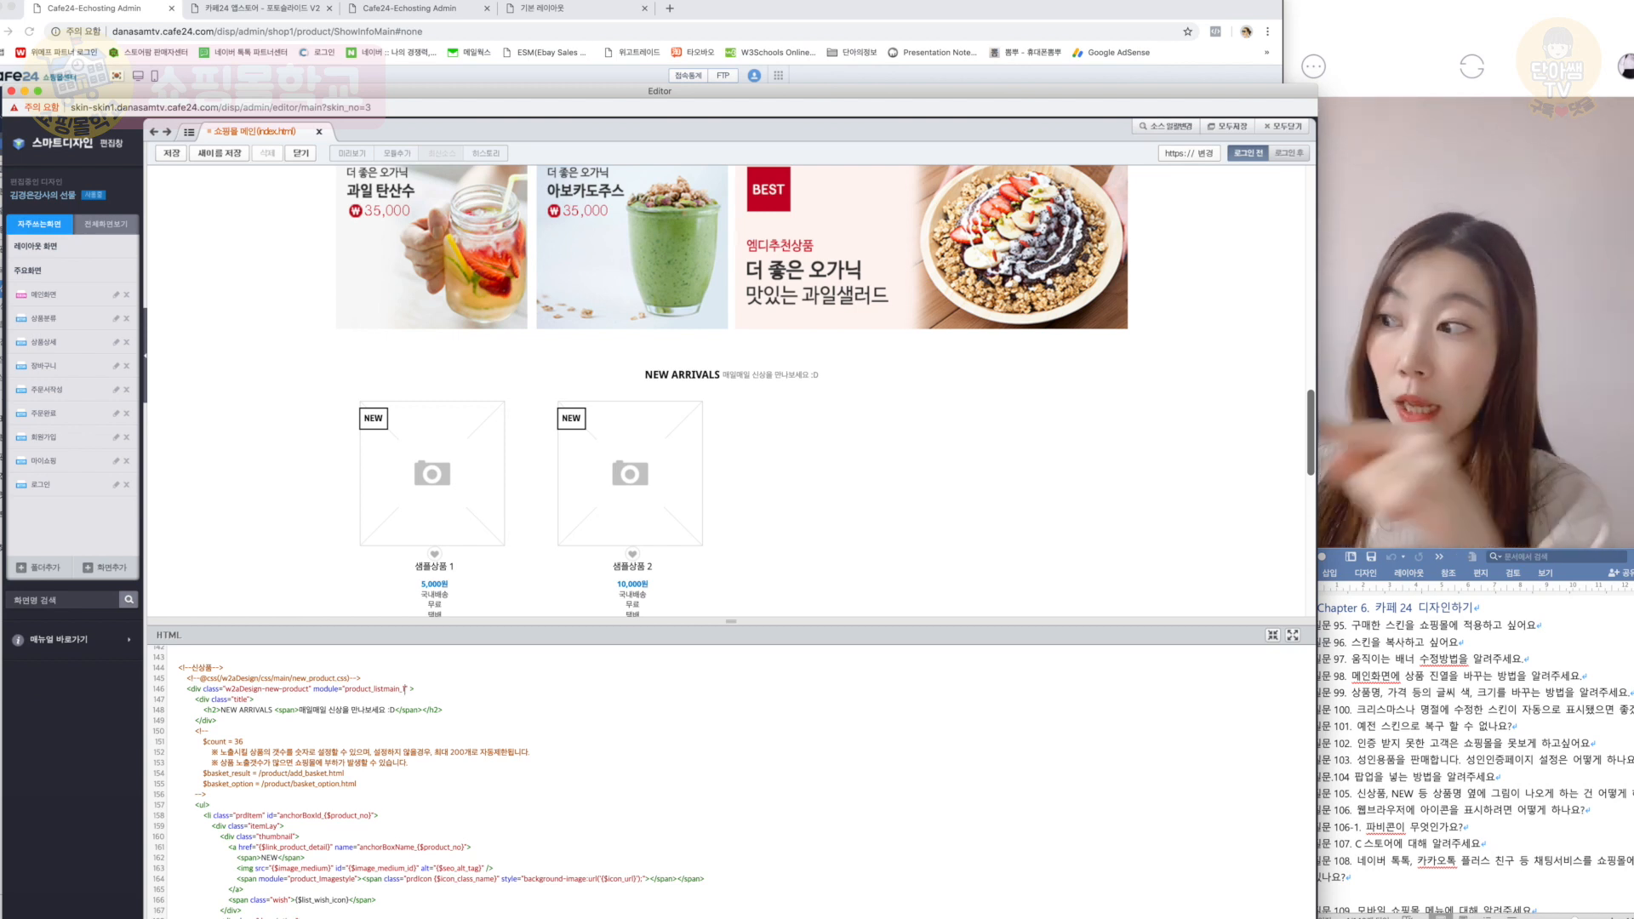
mouse_move(611, 480)
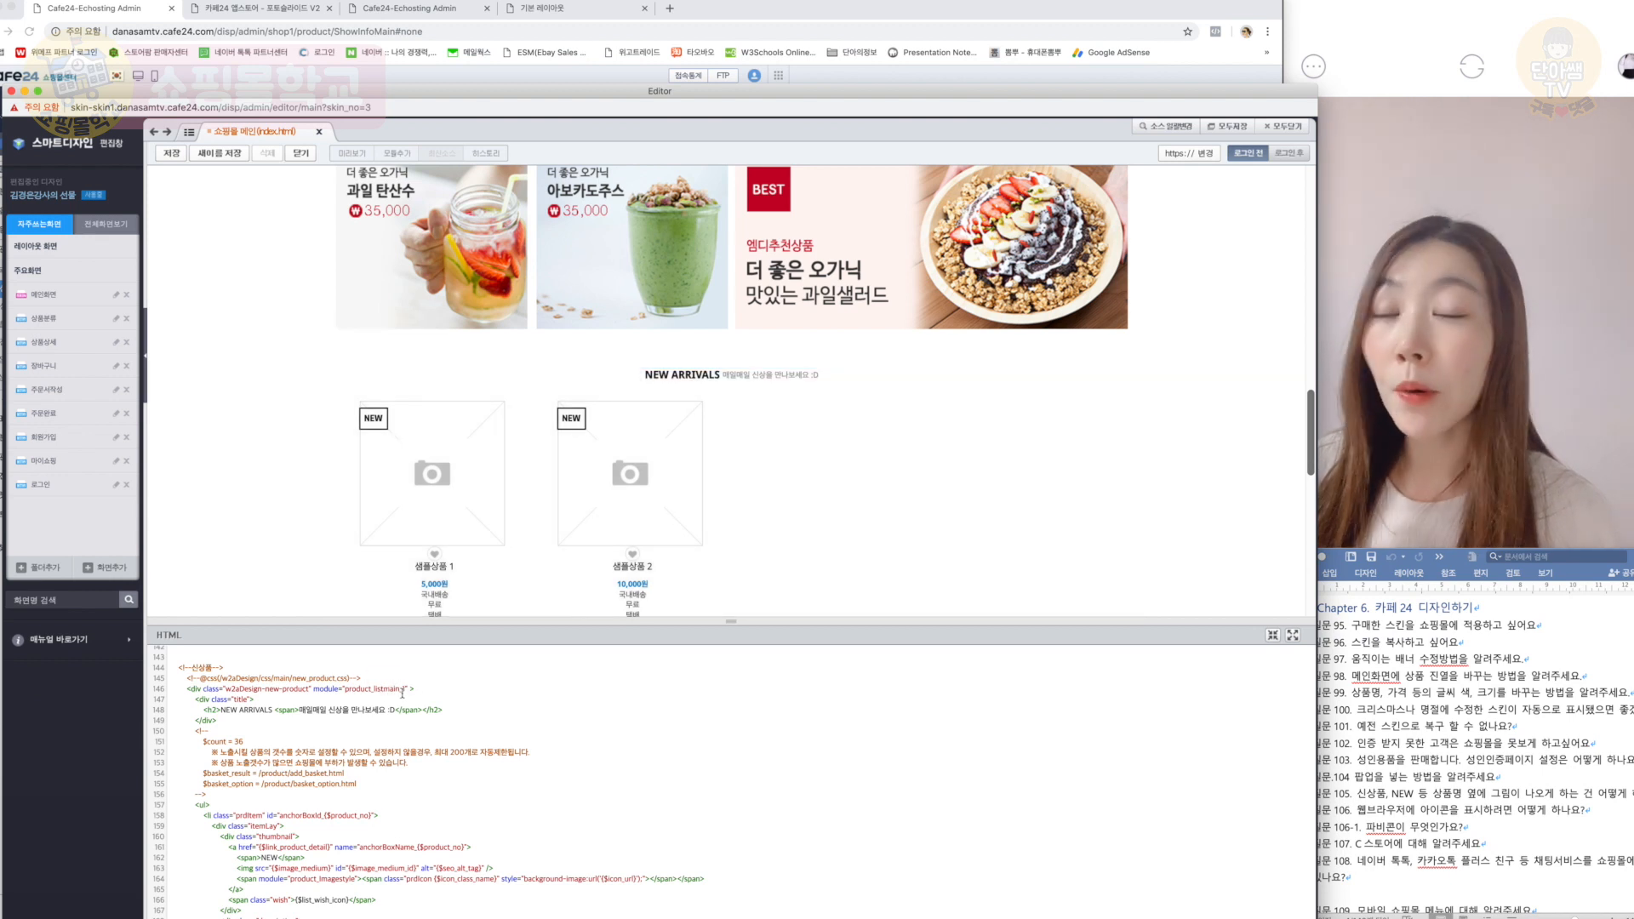
scroll(403, 693, down, 1)
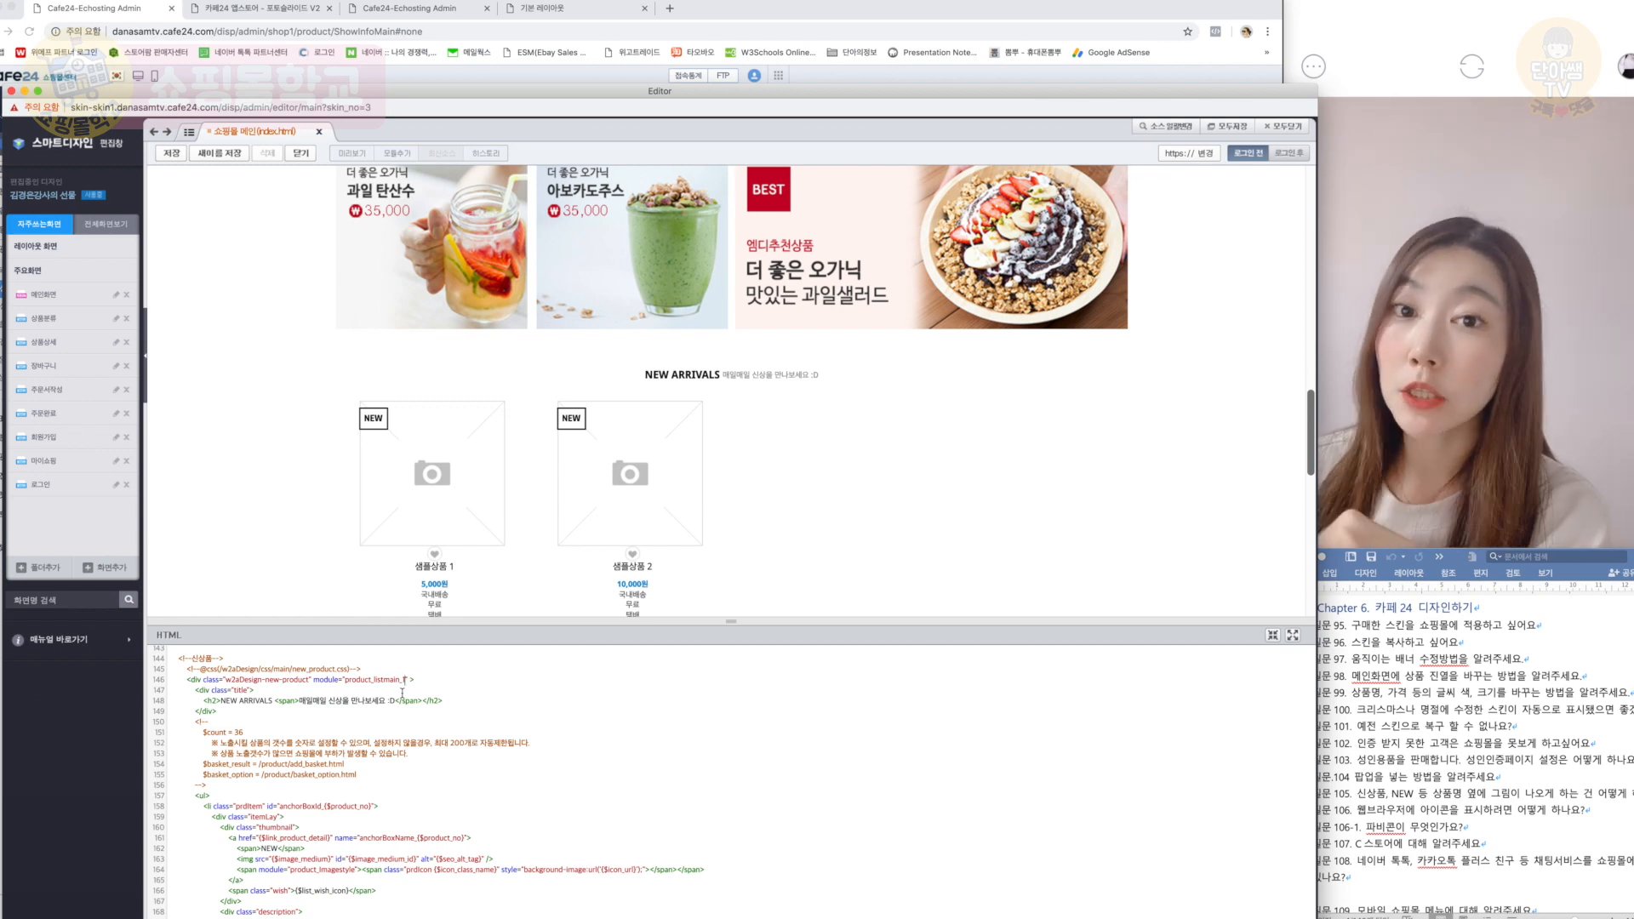
mouse_move(330, 190)
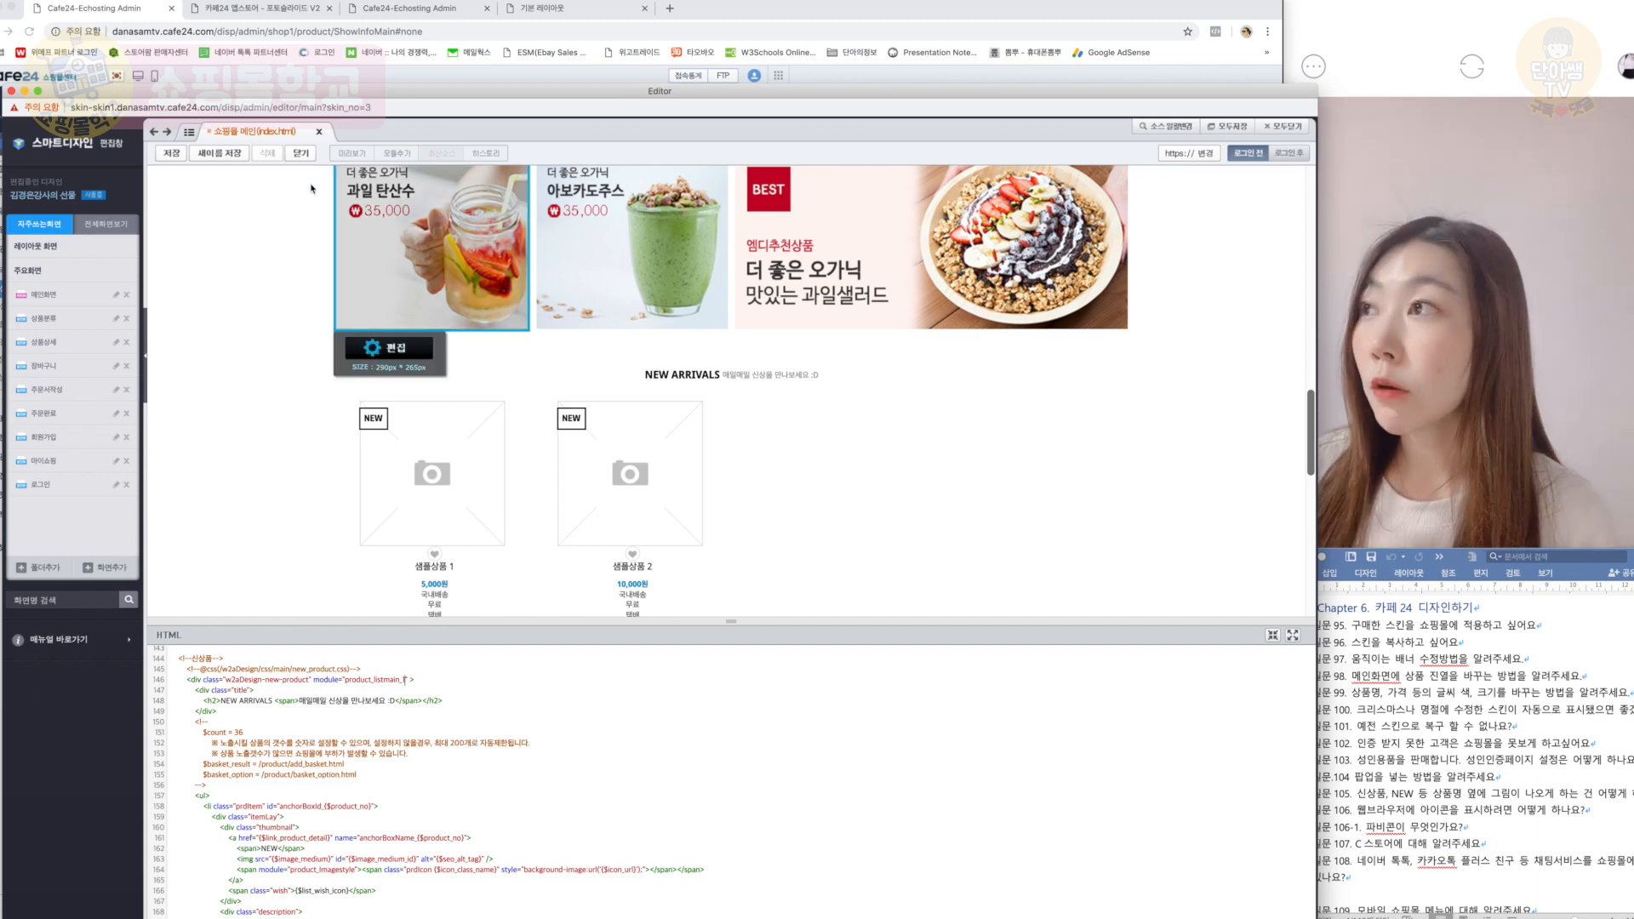
Step: Look up the 추천상품 category's module code in the admin's main category management, then close it without saving
click(115, 11)
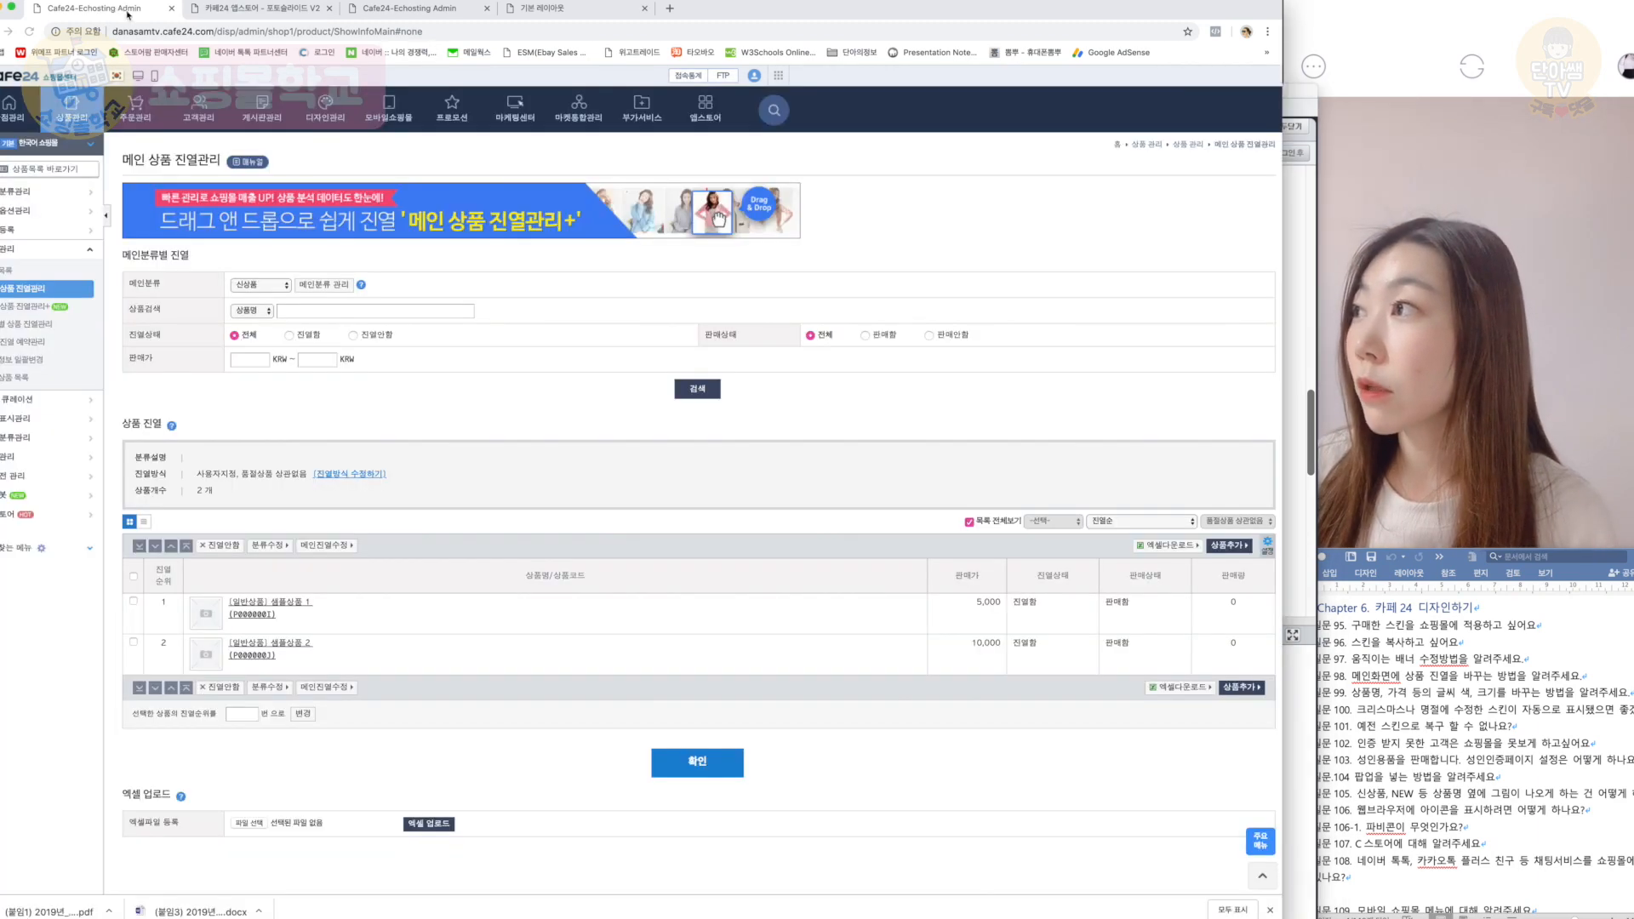
click(324, 284)
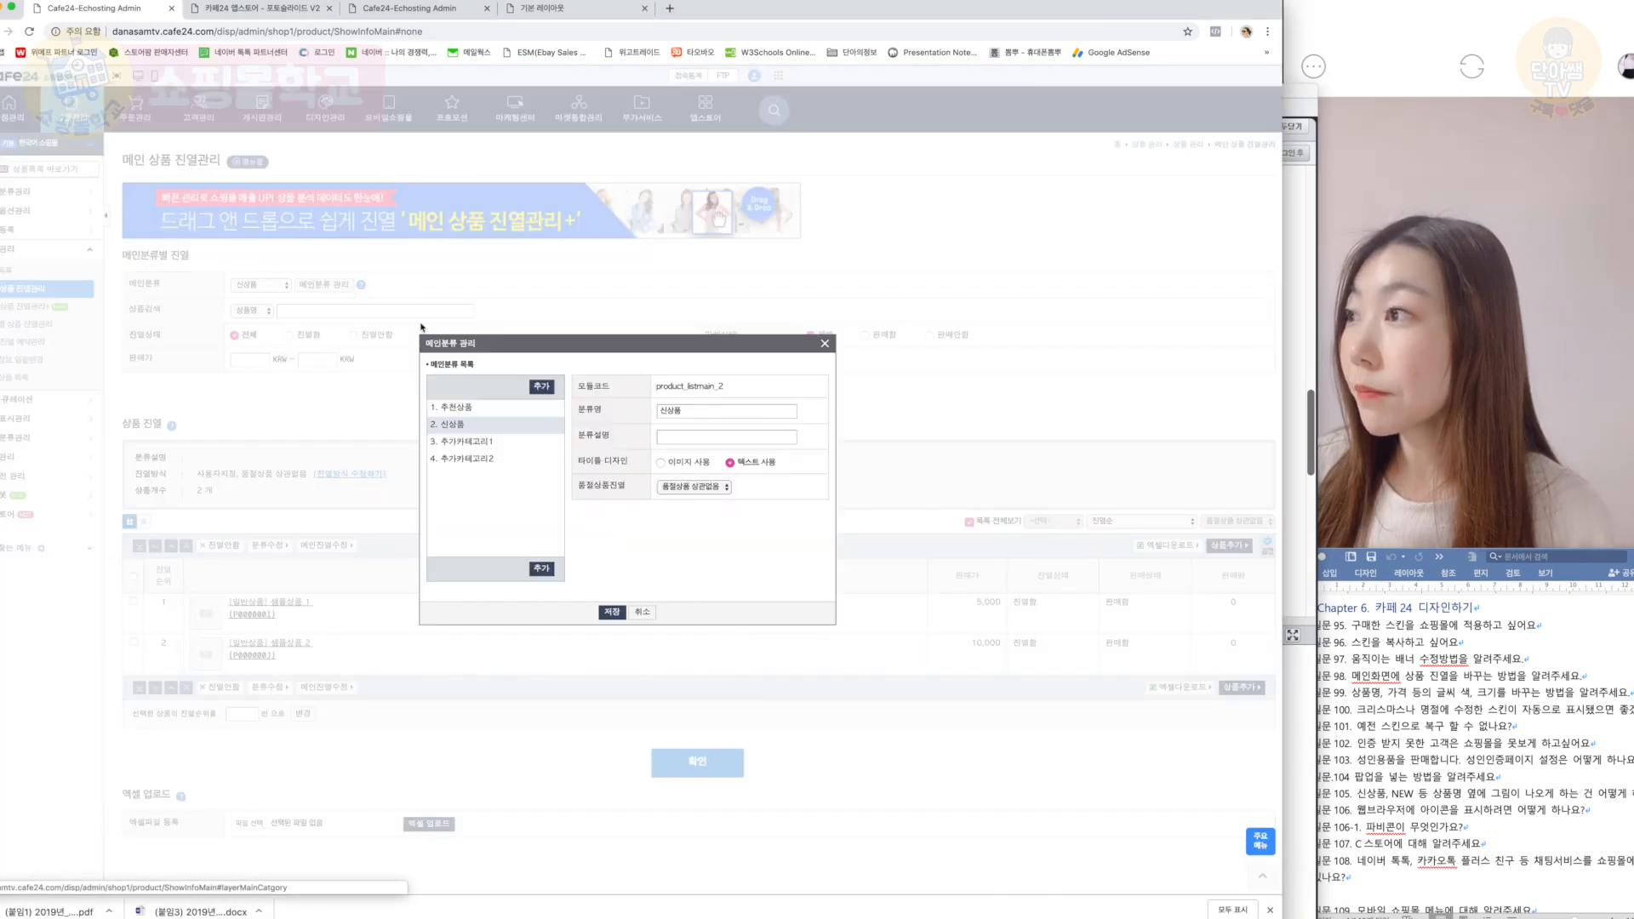
click(464, 408)
double_click(710, 386)
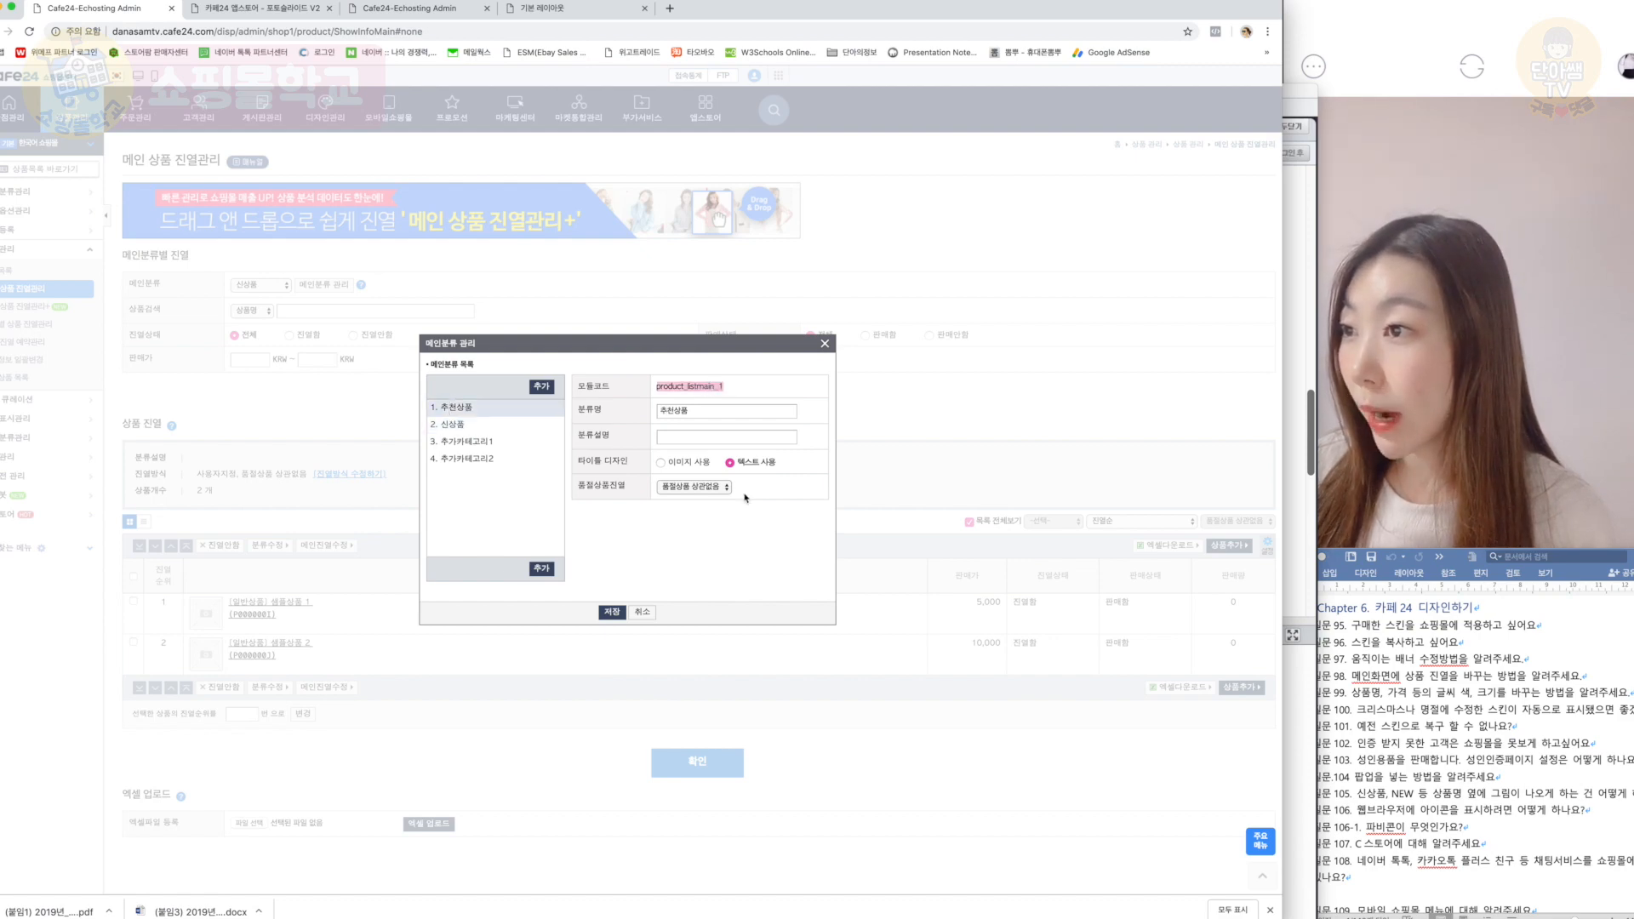
click(643, 614)
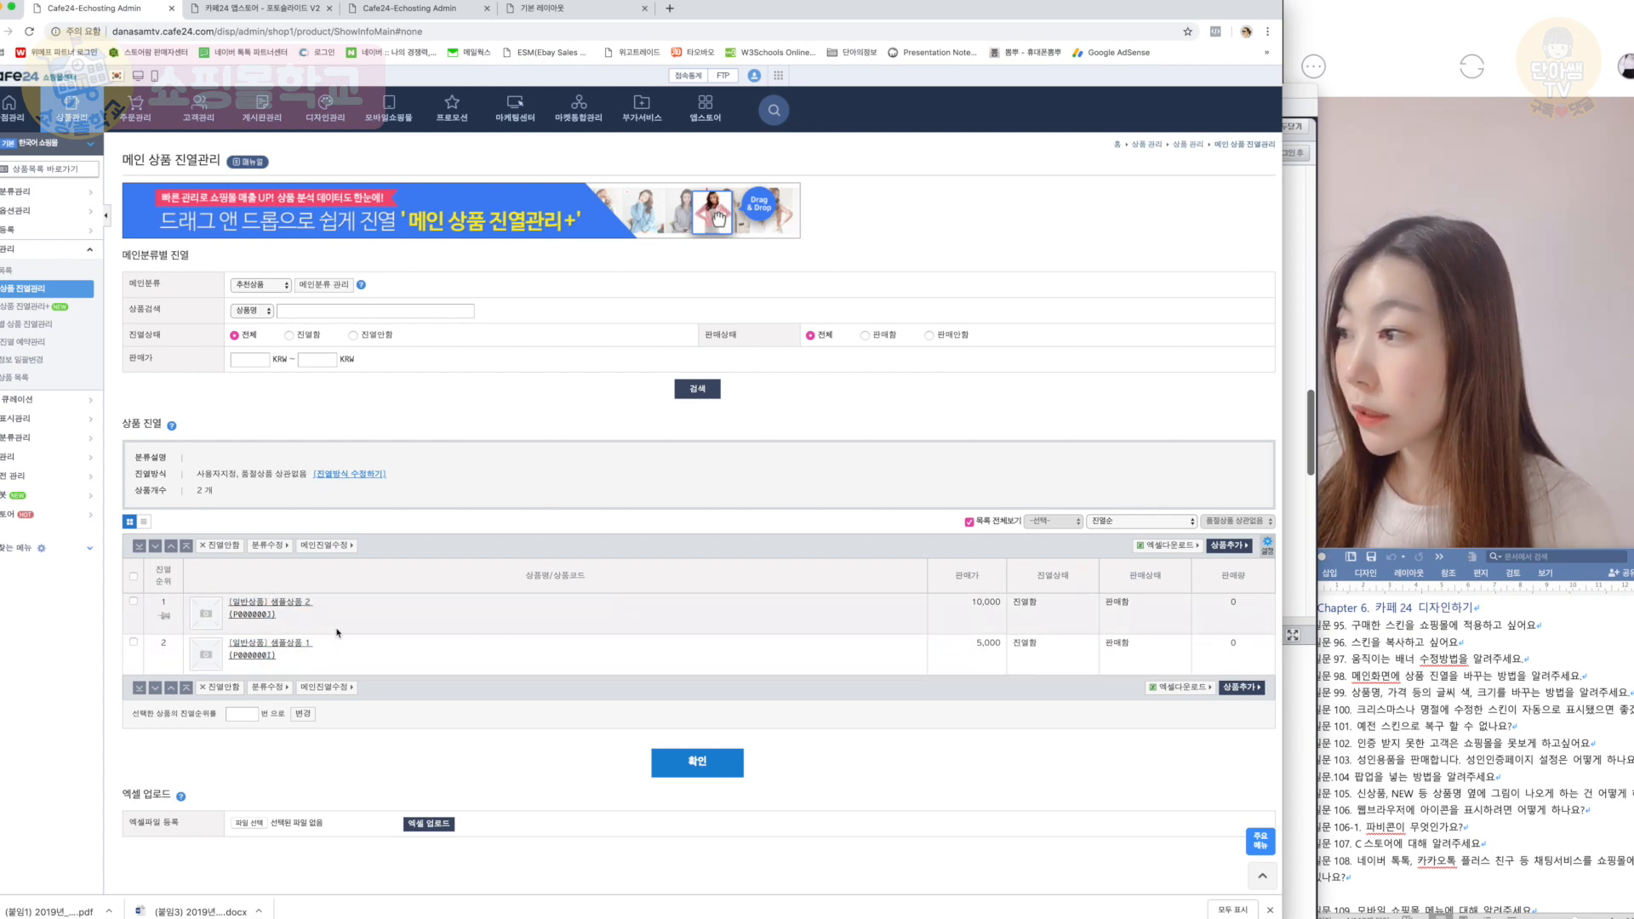
Step: Compare the Sale Product, NEW ARRIVALS and BEST ITEMS sections on the storefront's main page with the admin's main product display
click(538, 7)
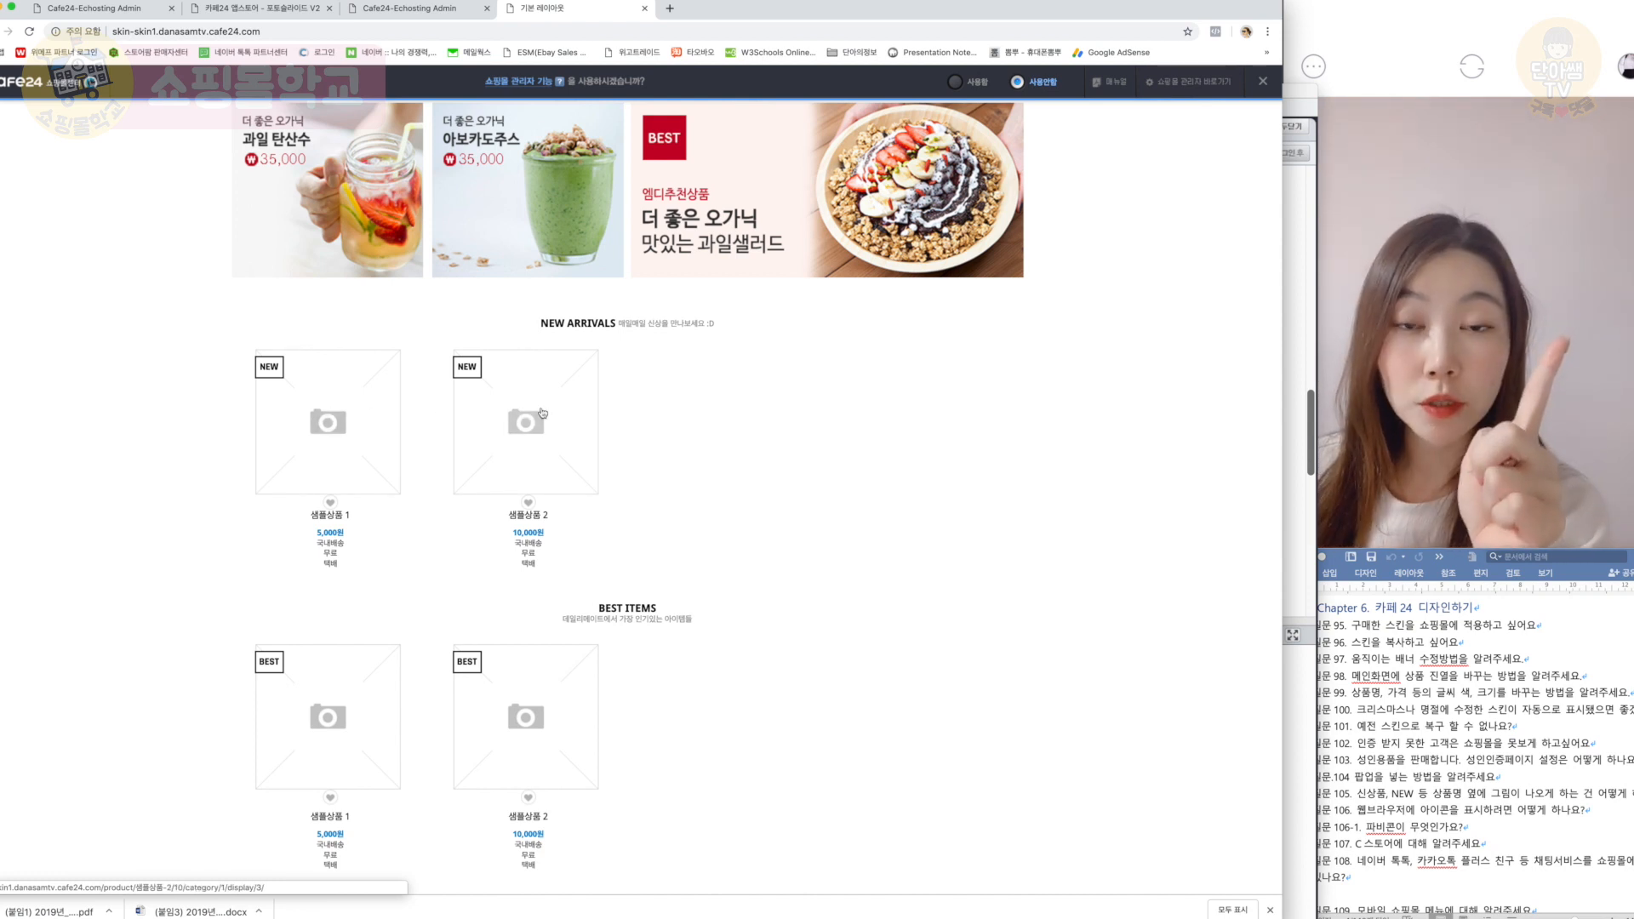
click(119, 10)
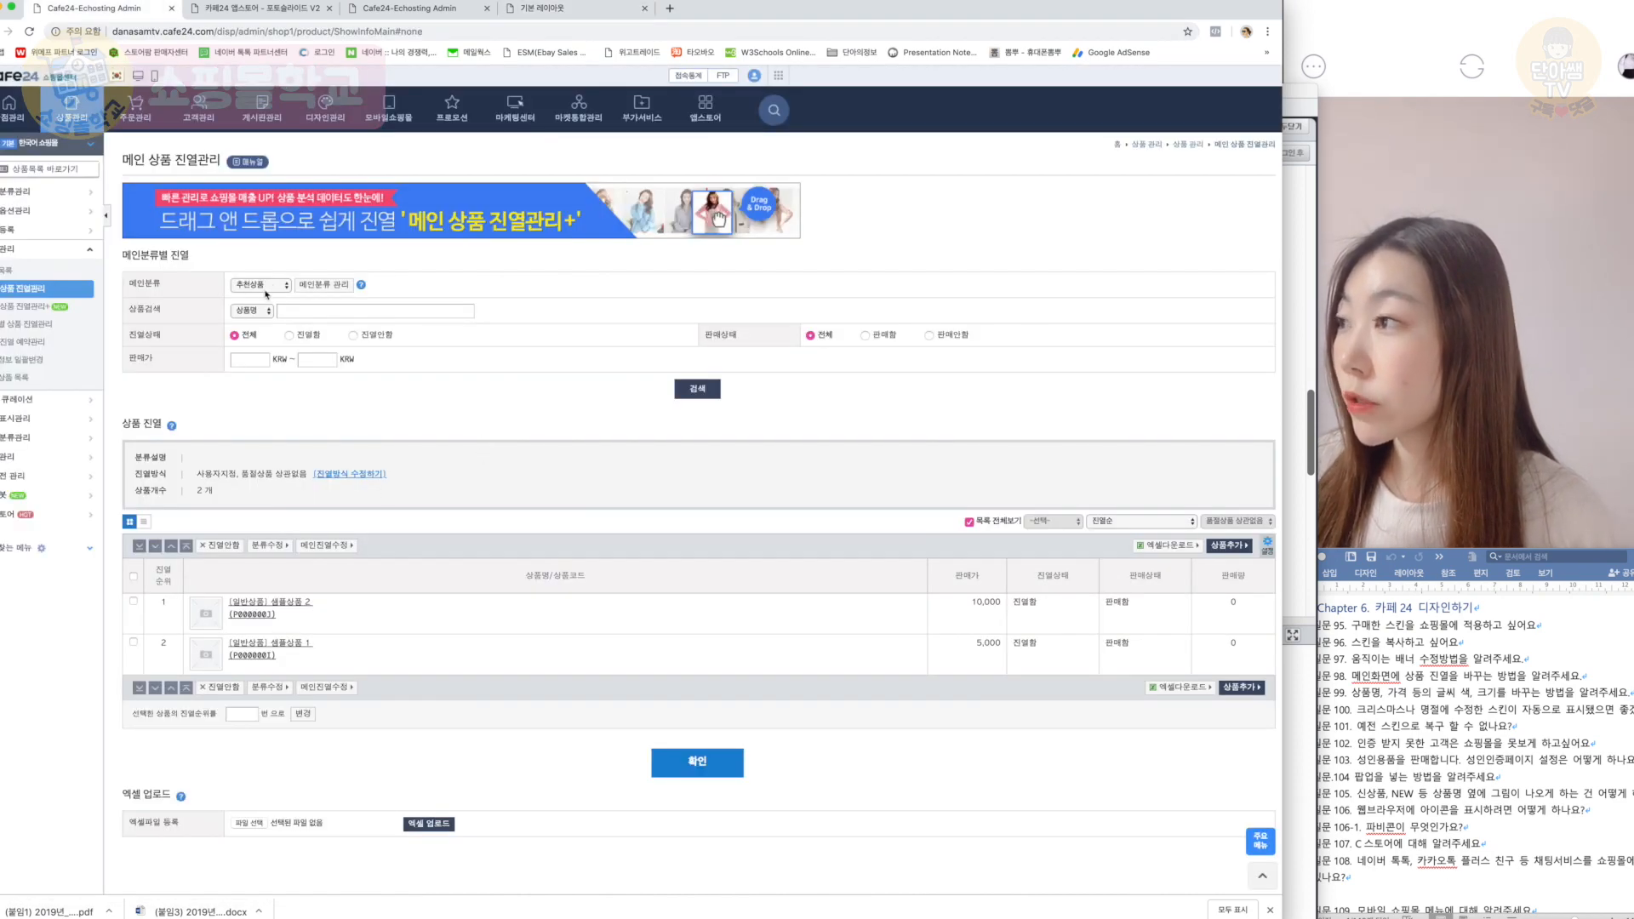
click(553, 9)
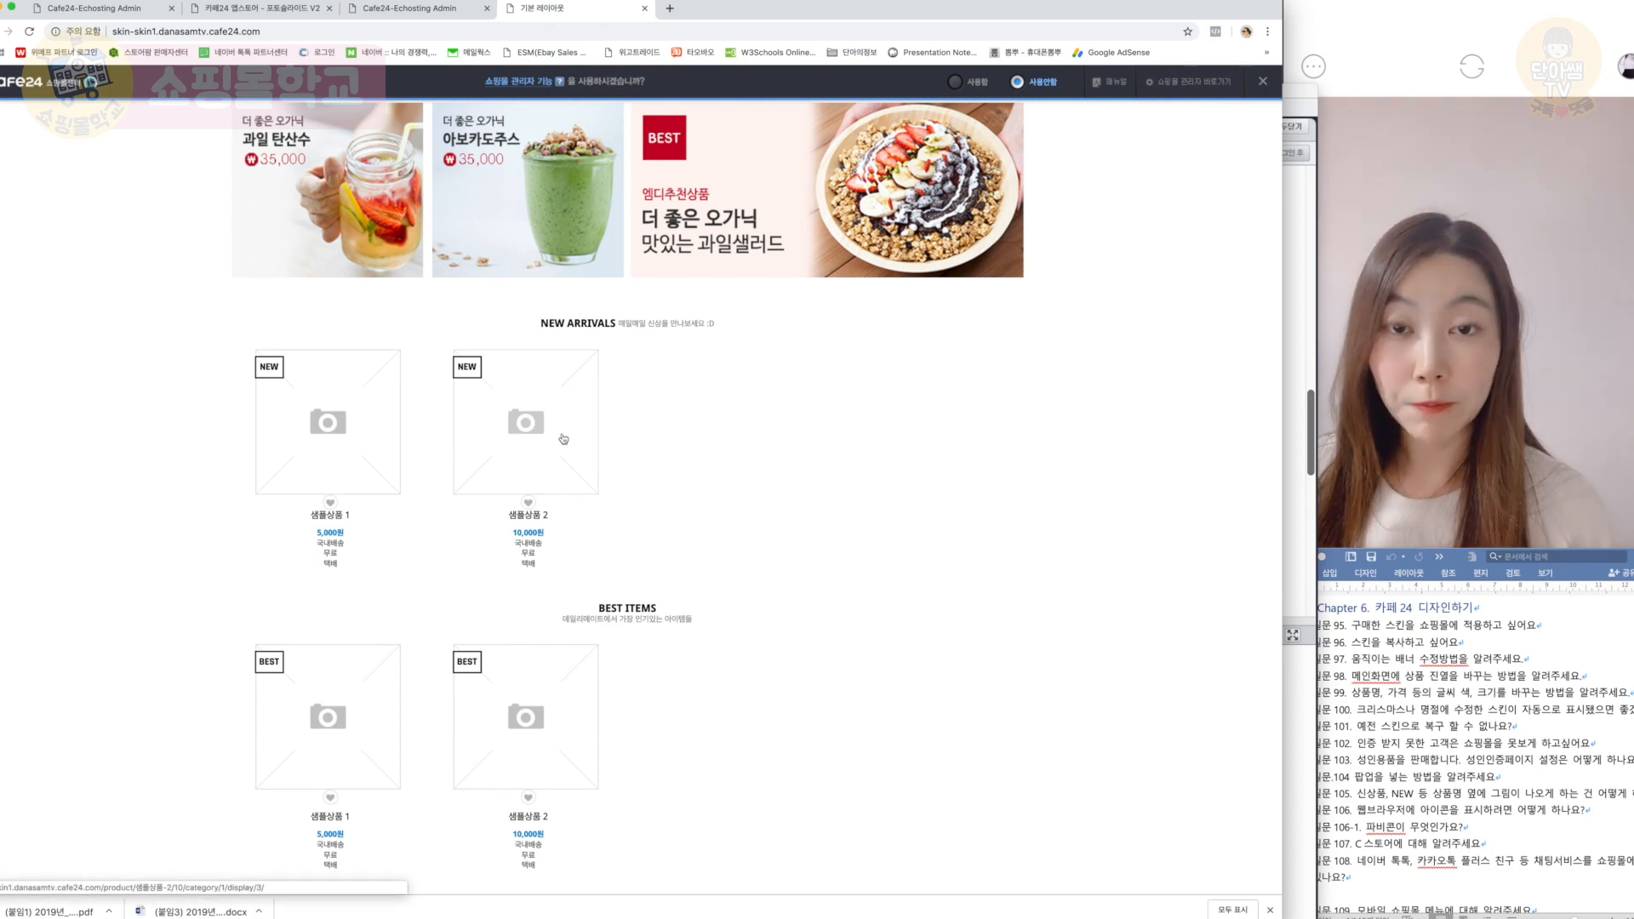
scroll(563, 439, up, 8)
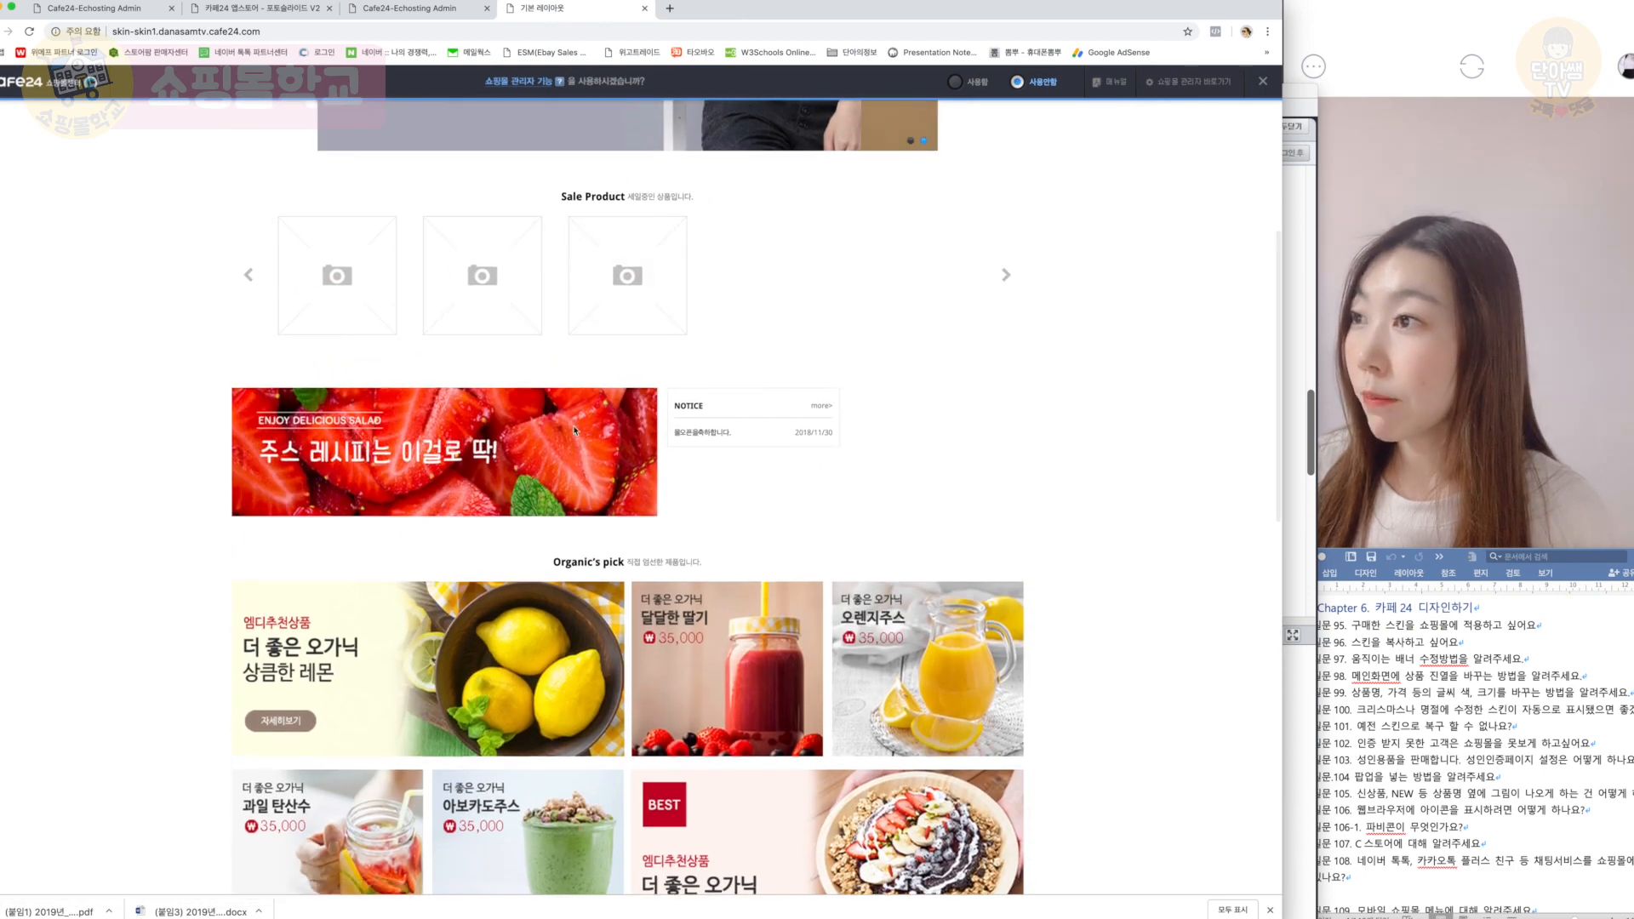
scroll(575, 431, down, 8)
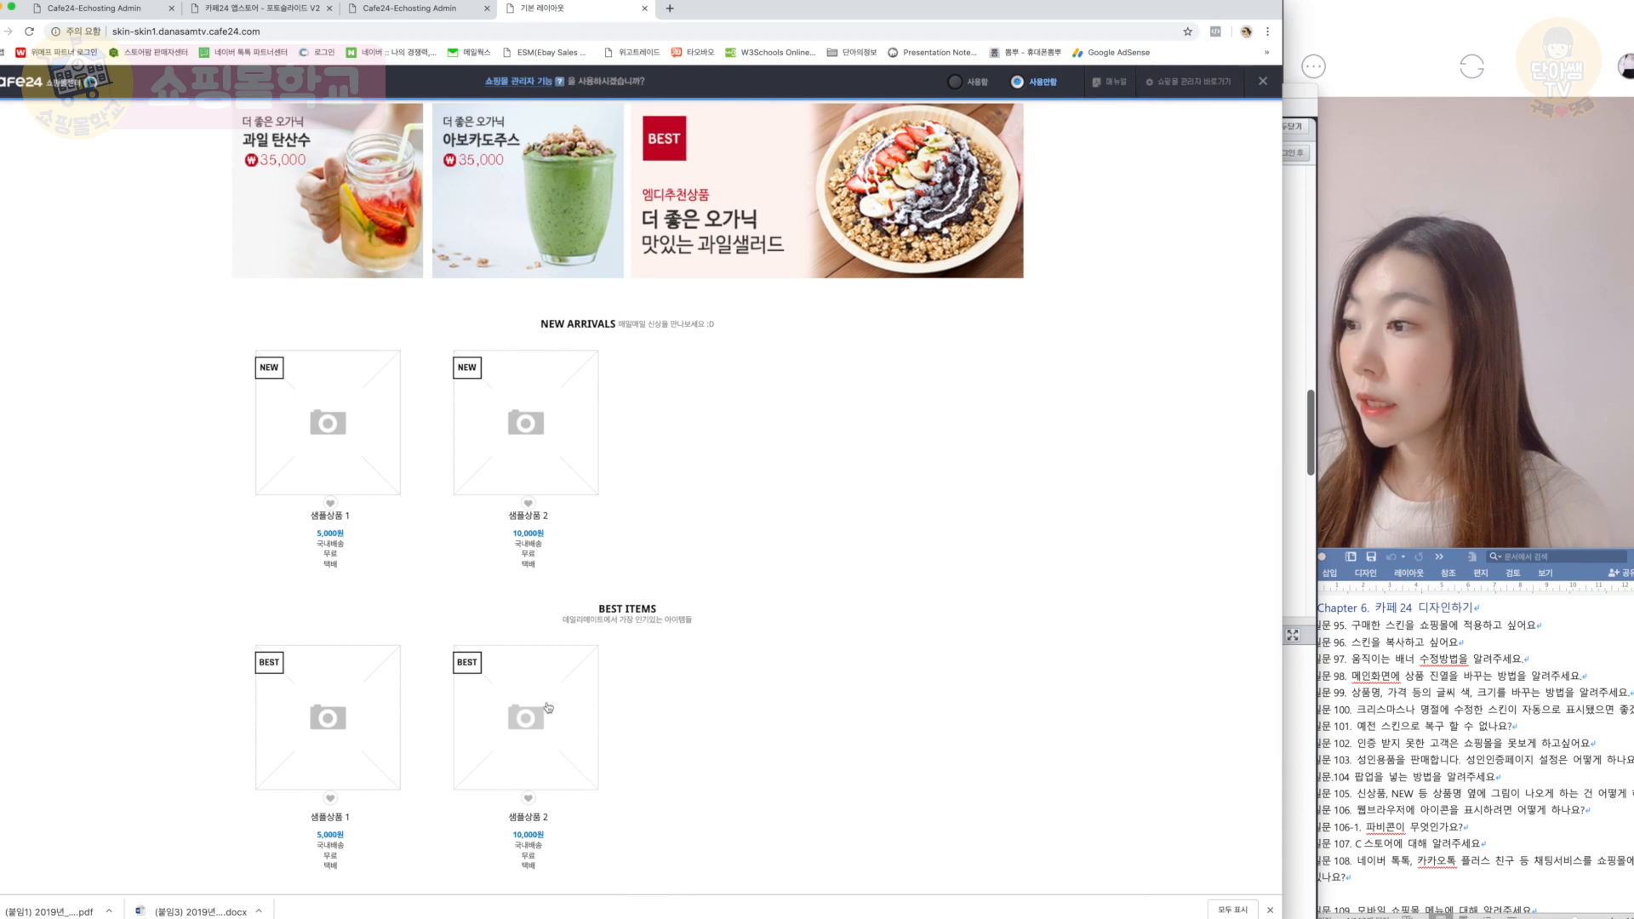
scroll(596, 681, up, 10)
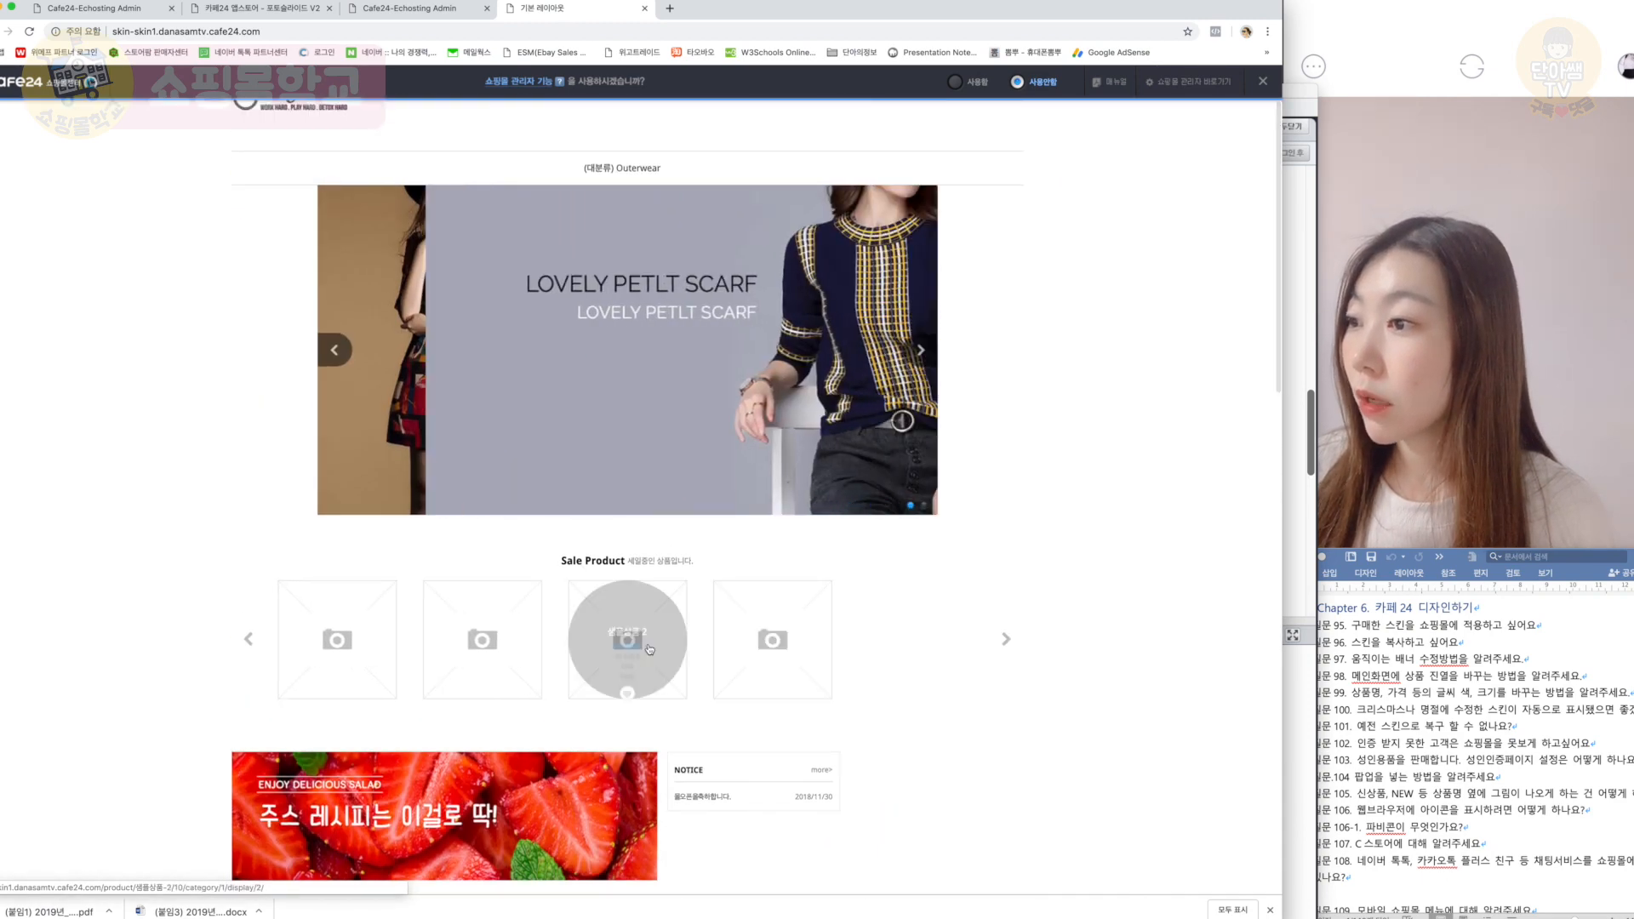
scroll(649, 649, down, 11)
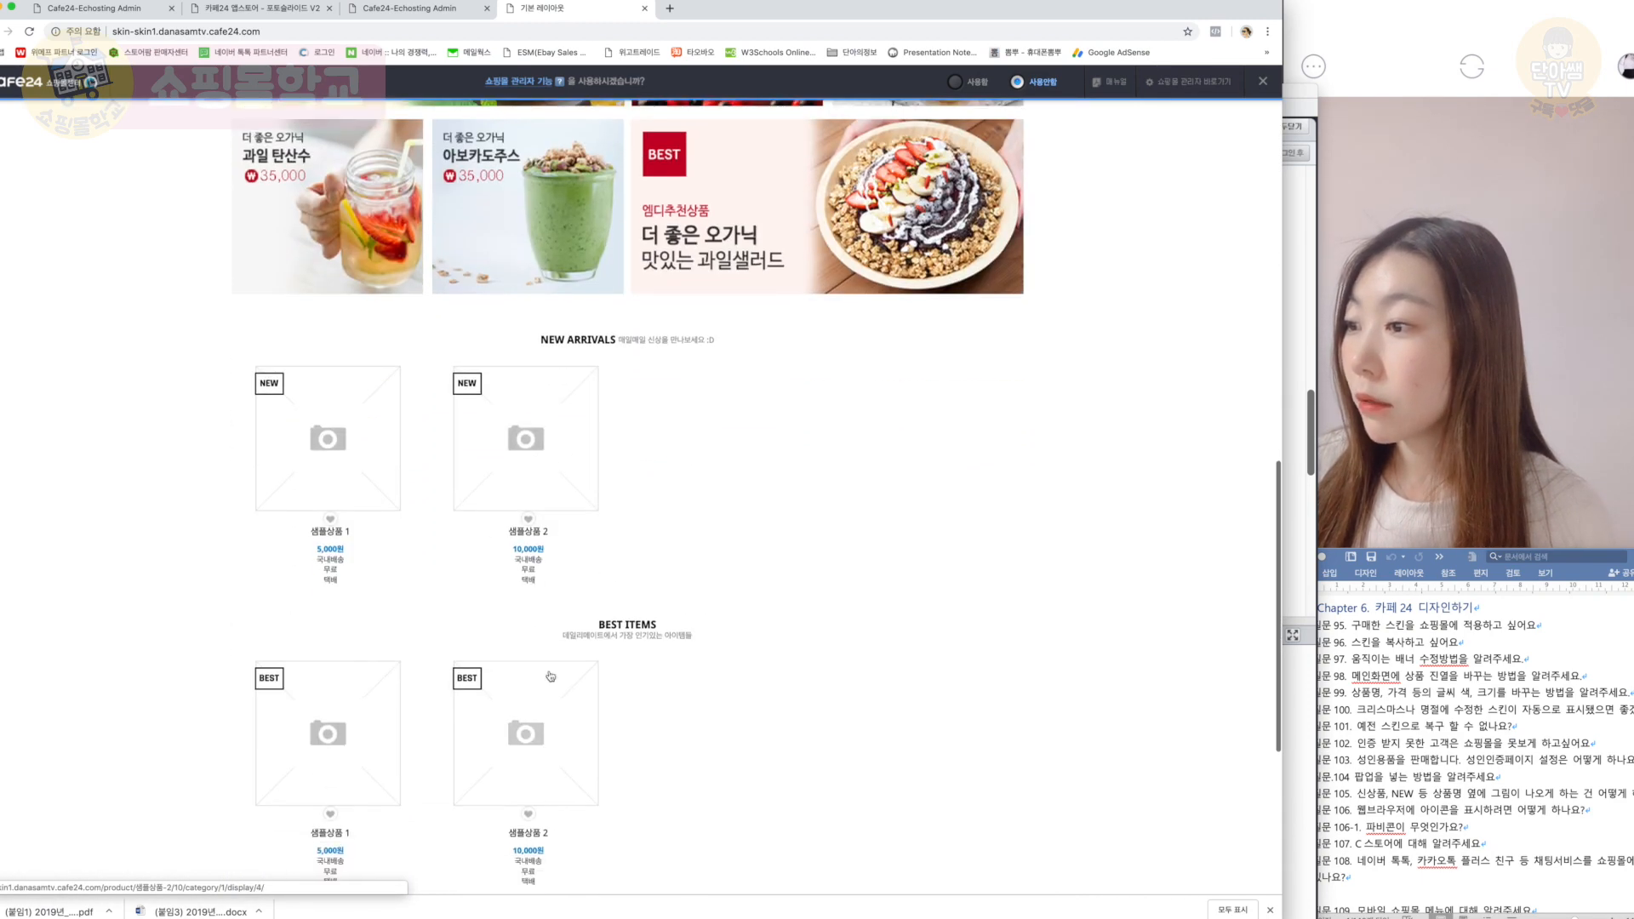
Step: Insert a 3단형(일반) product module right after the 베스트상품 block in the main page HTML
scroll(536, 690, down, 1)
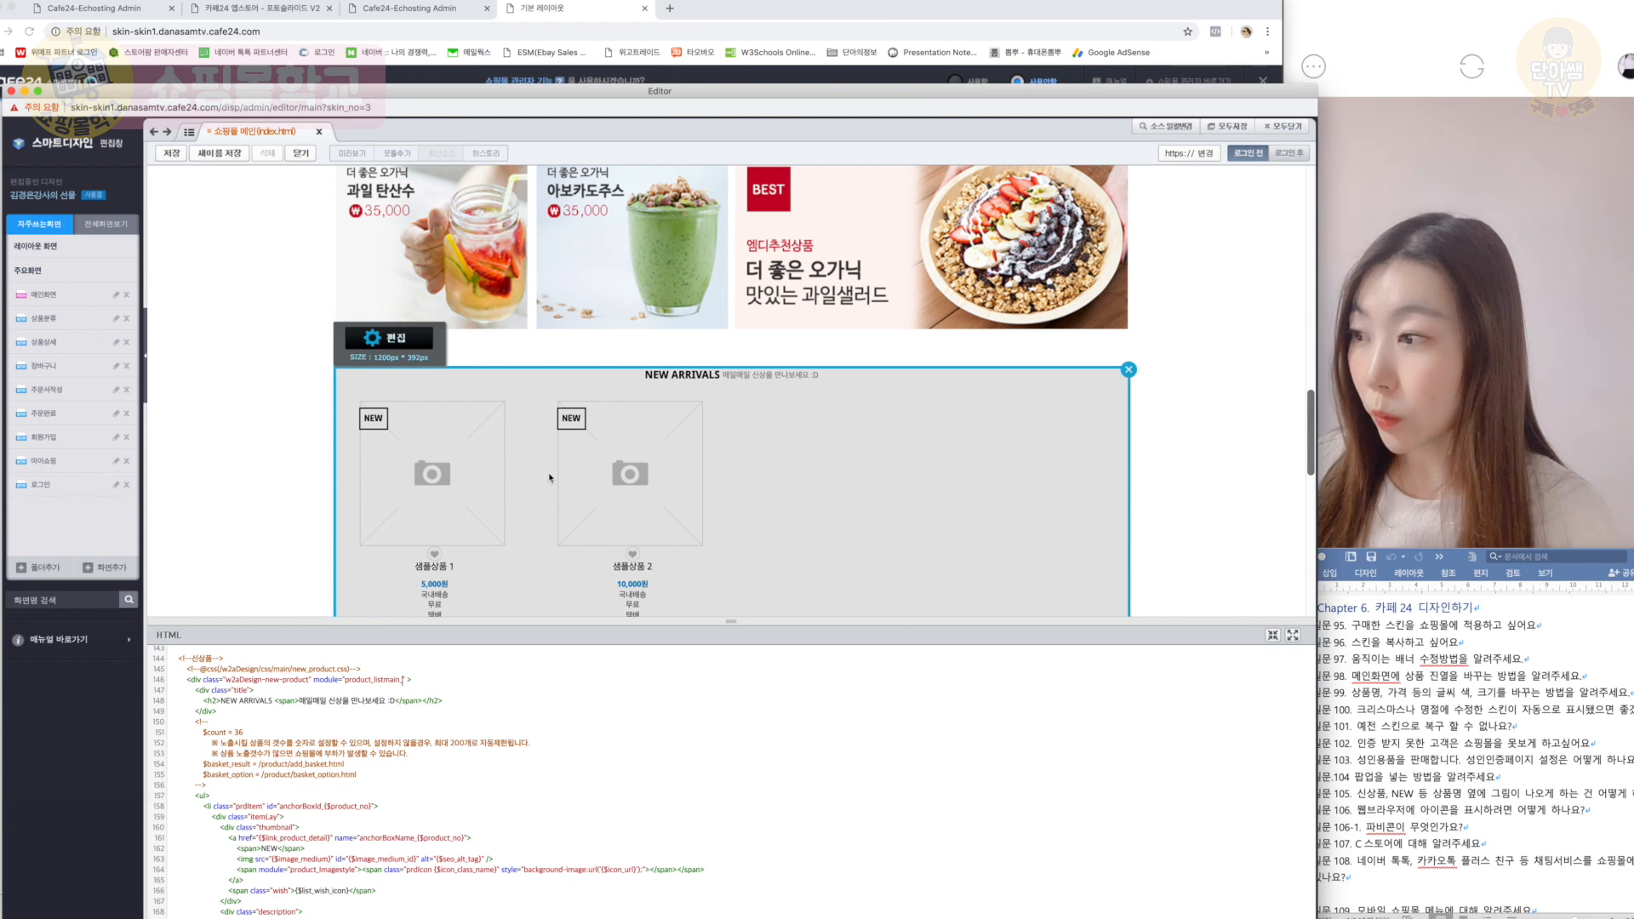
scroll(580, 467, down, 5)
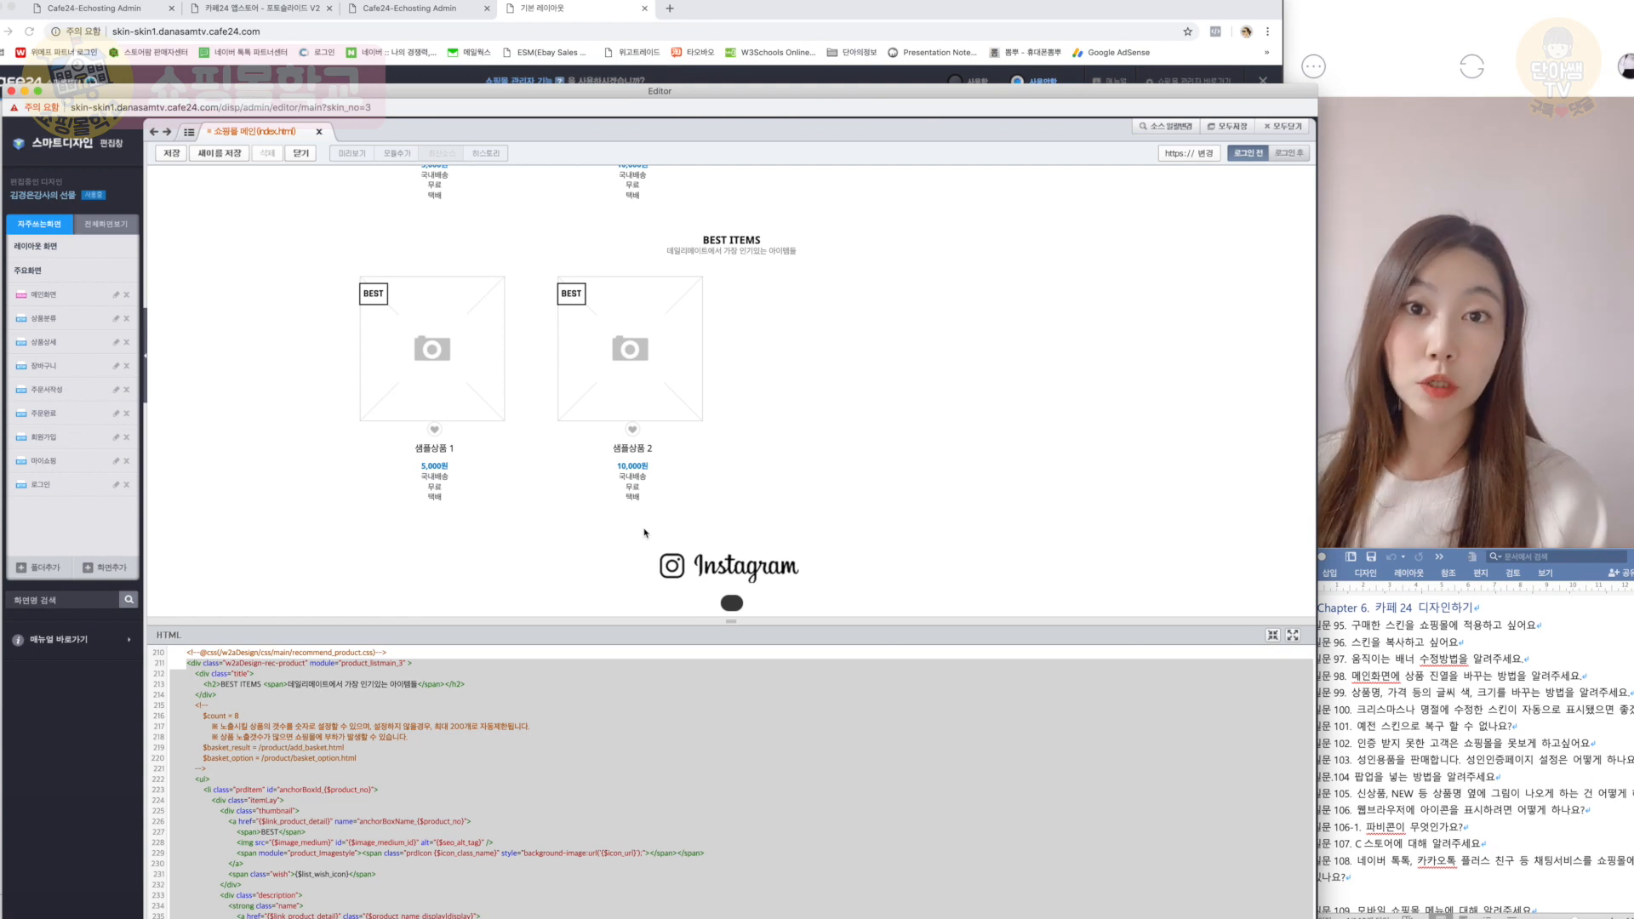
scroll(424, 755, down, 5)
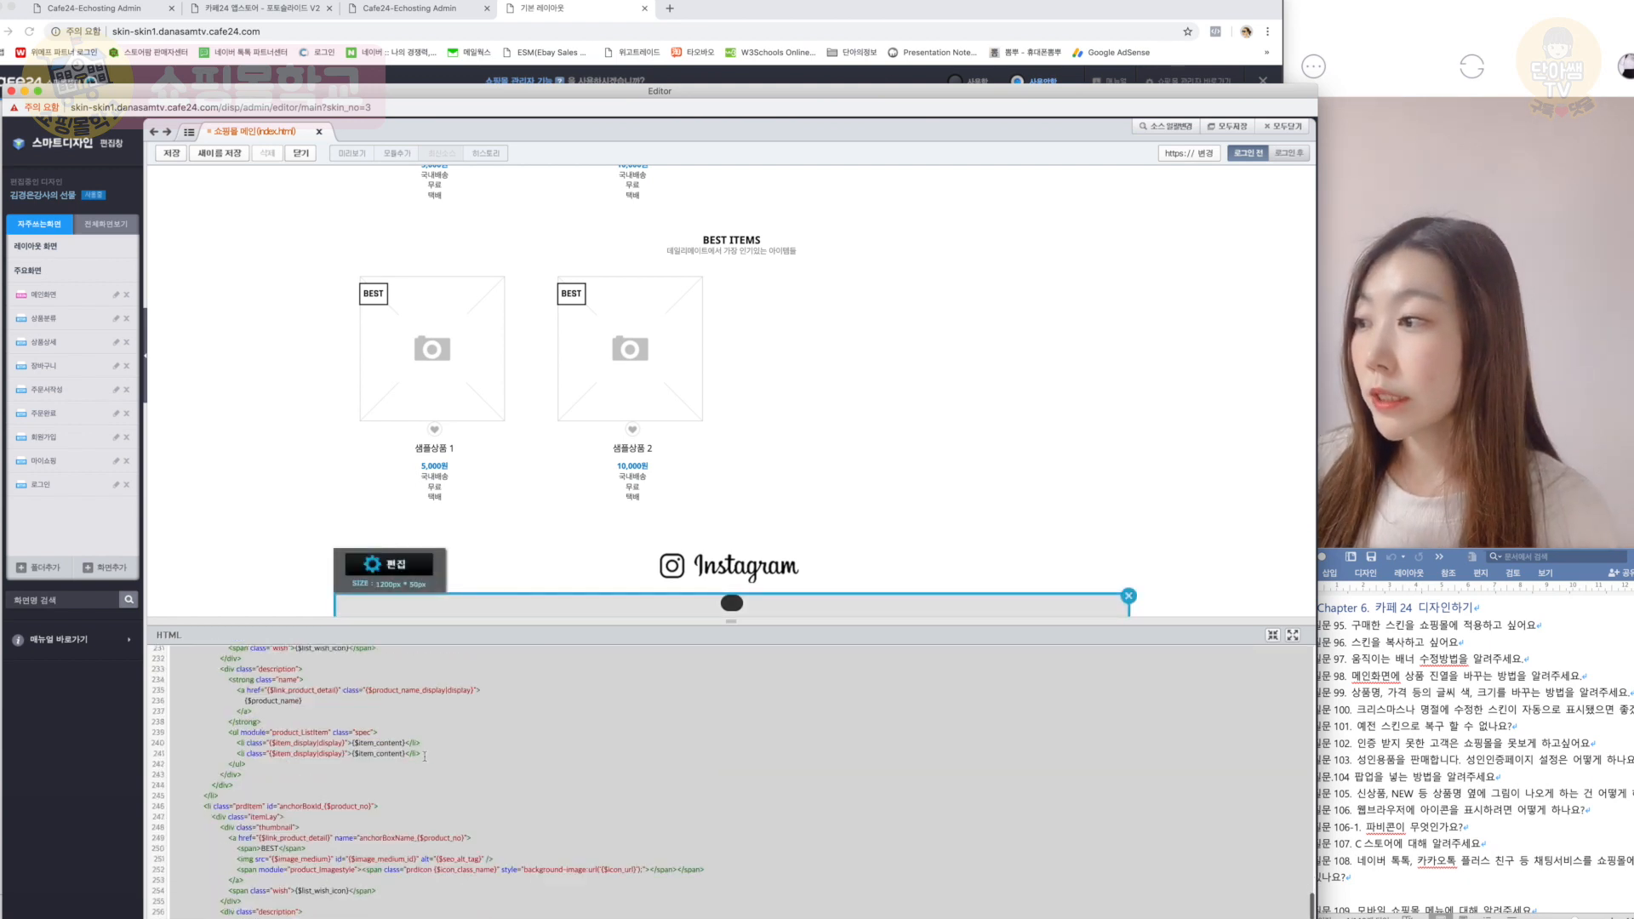
scroll(424, 756, down, 2)
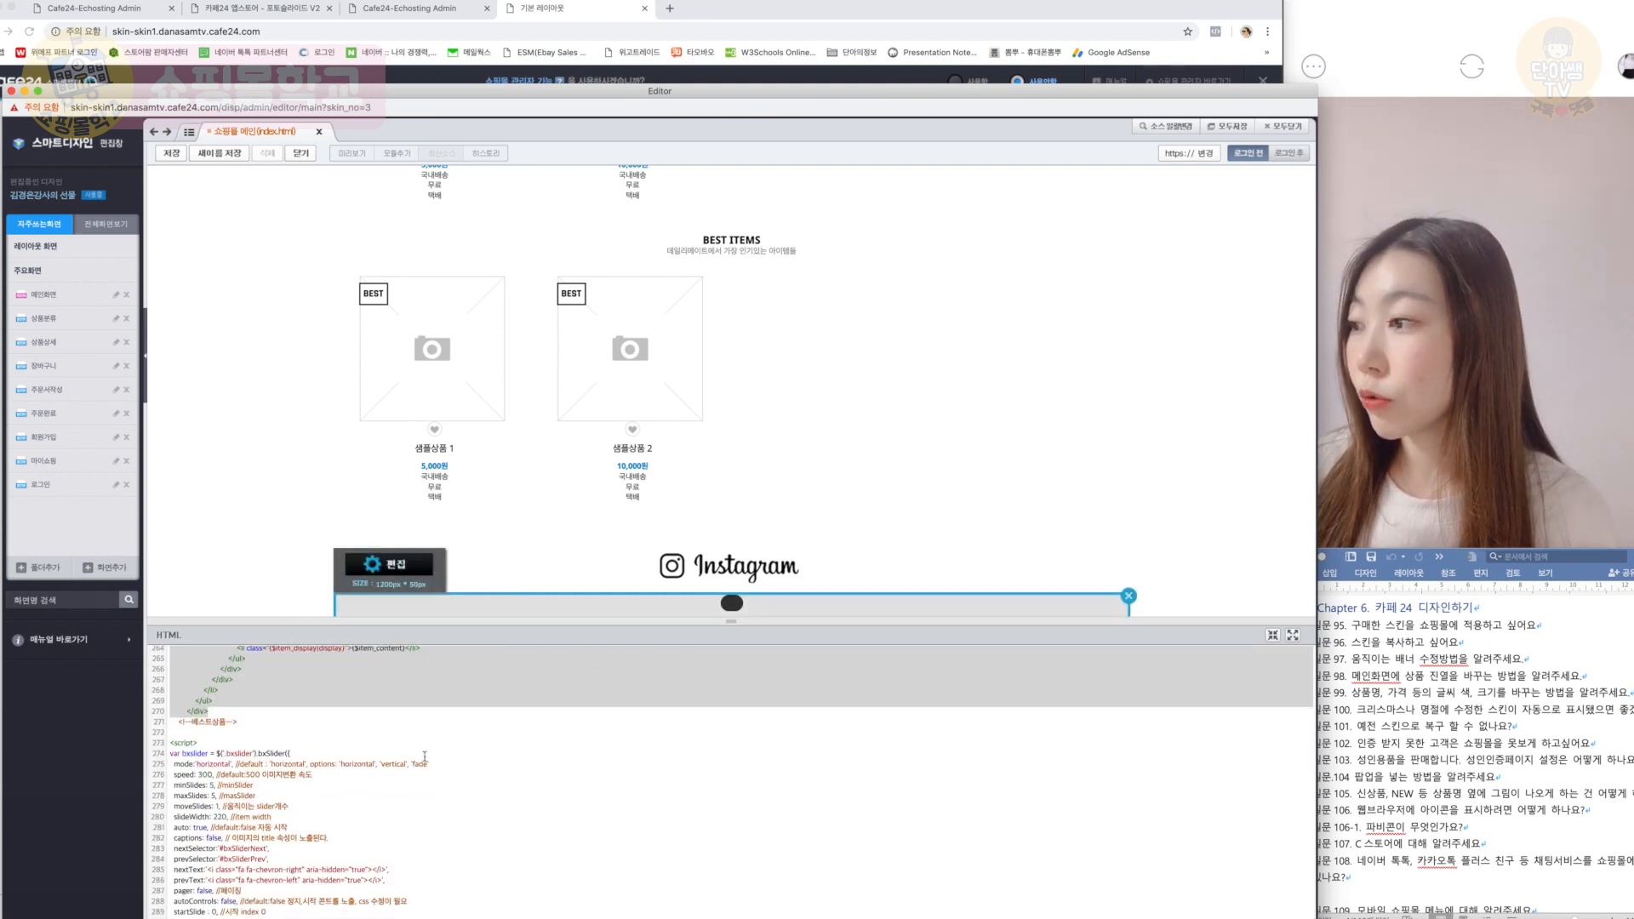
click(179, 733)
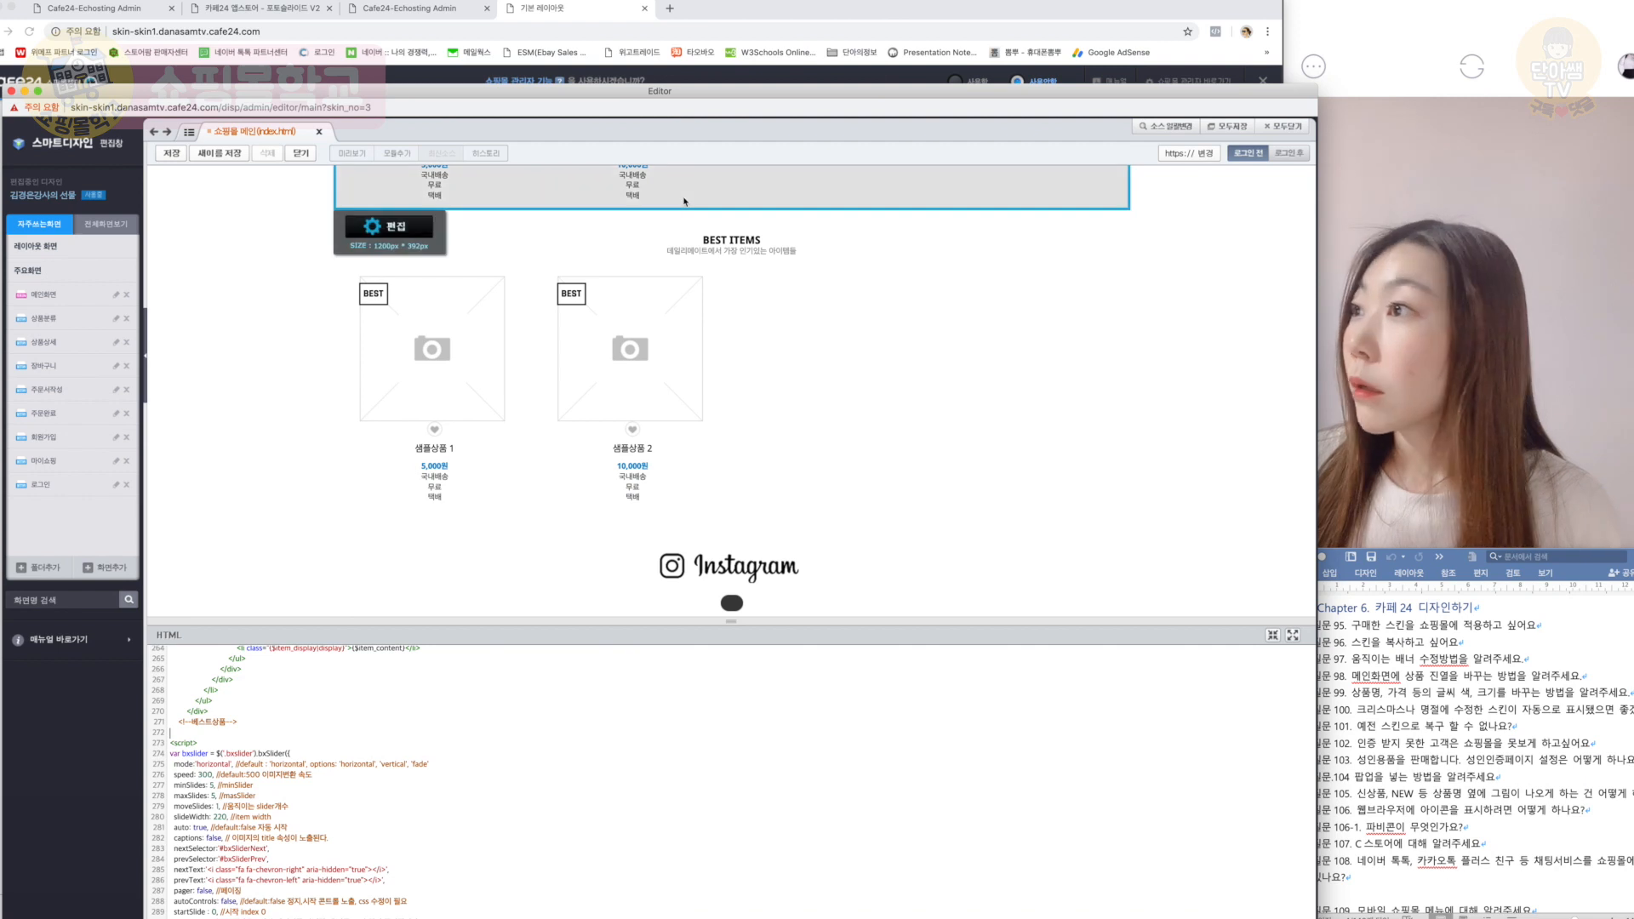
click(405, 156)
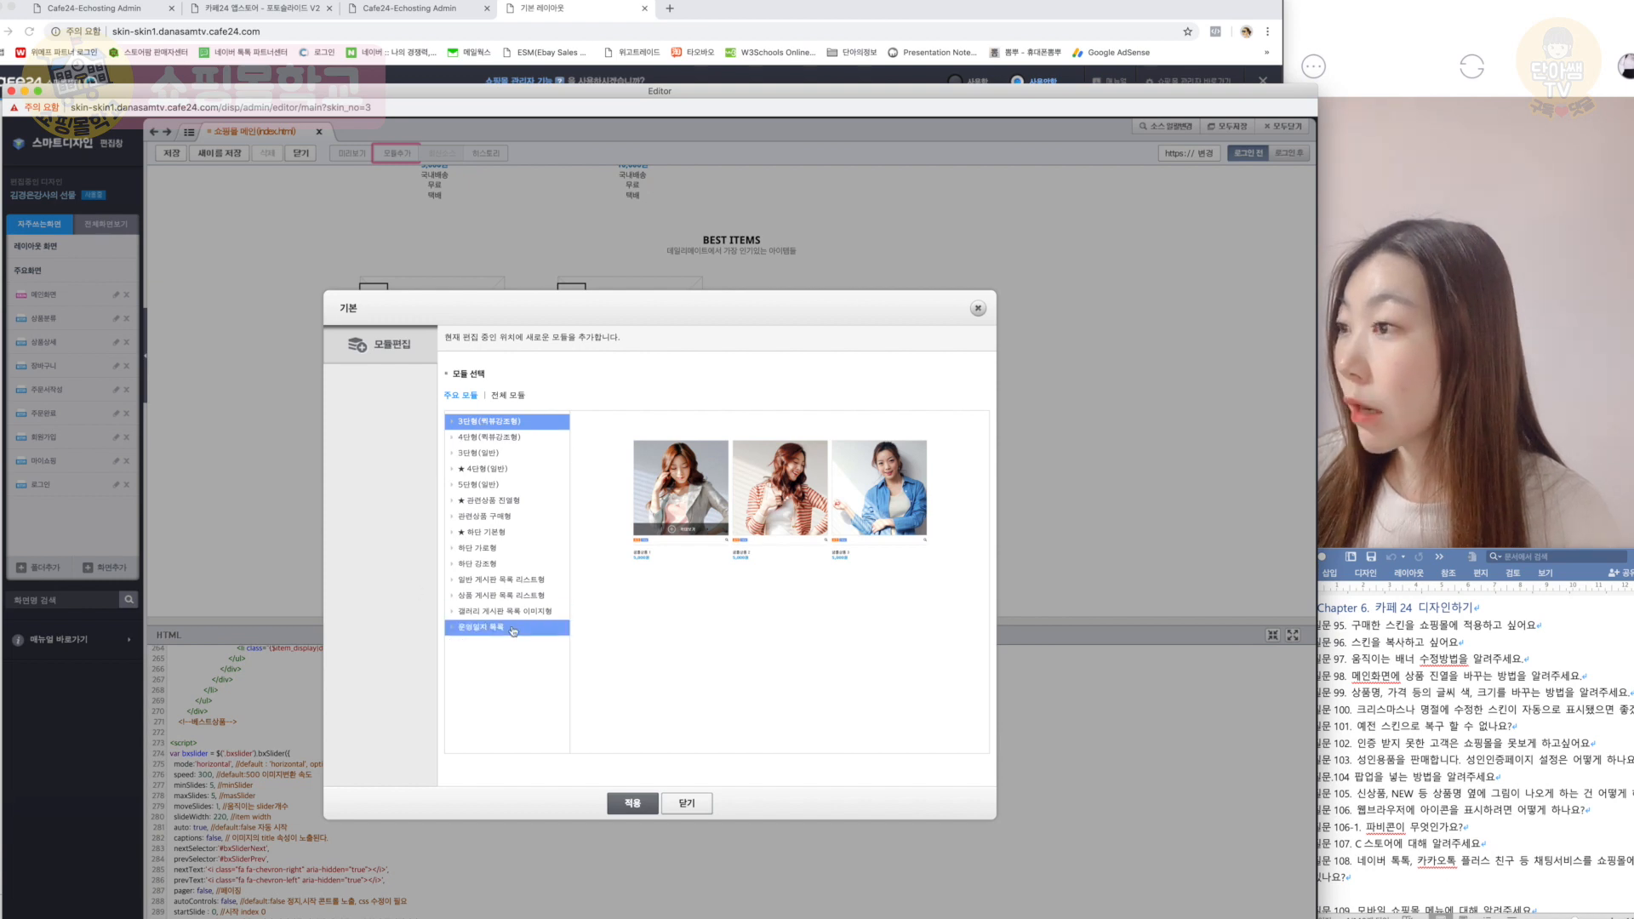
click(490, 453)
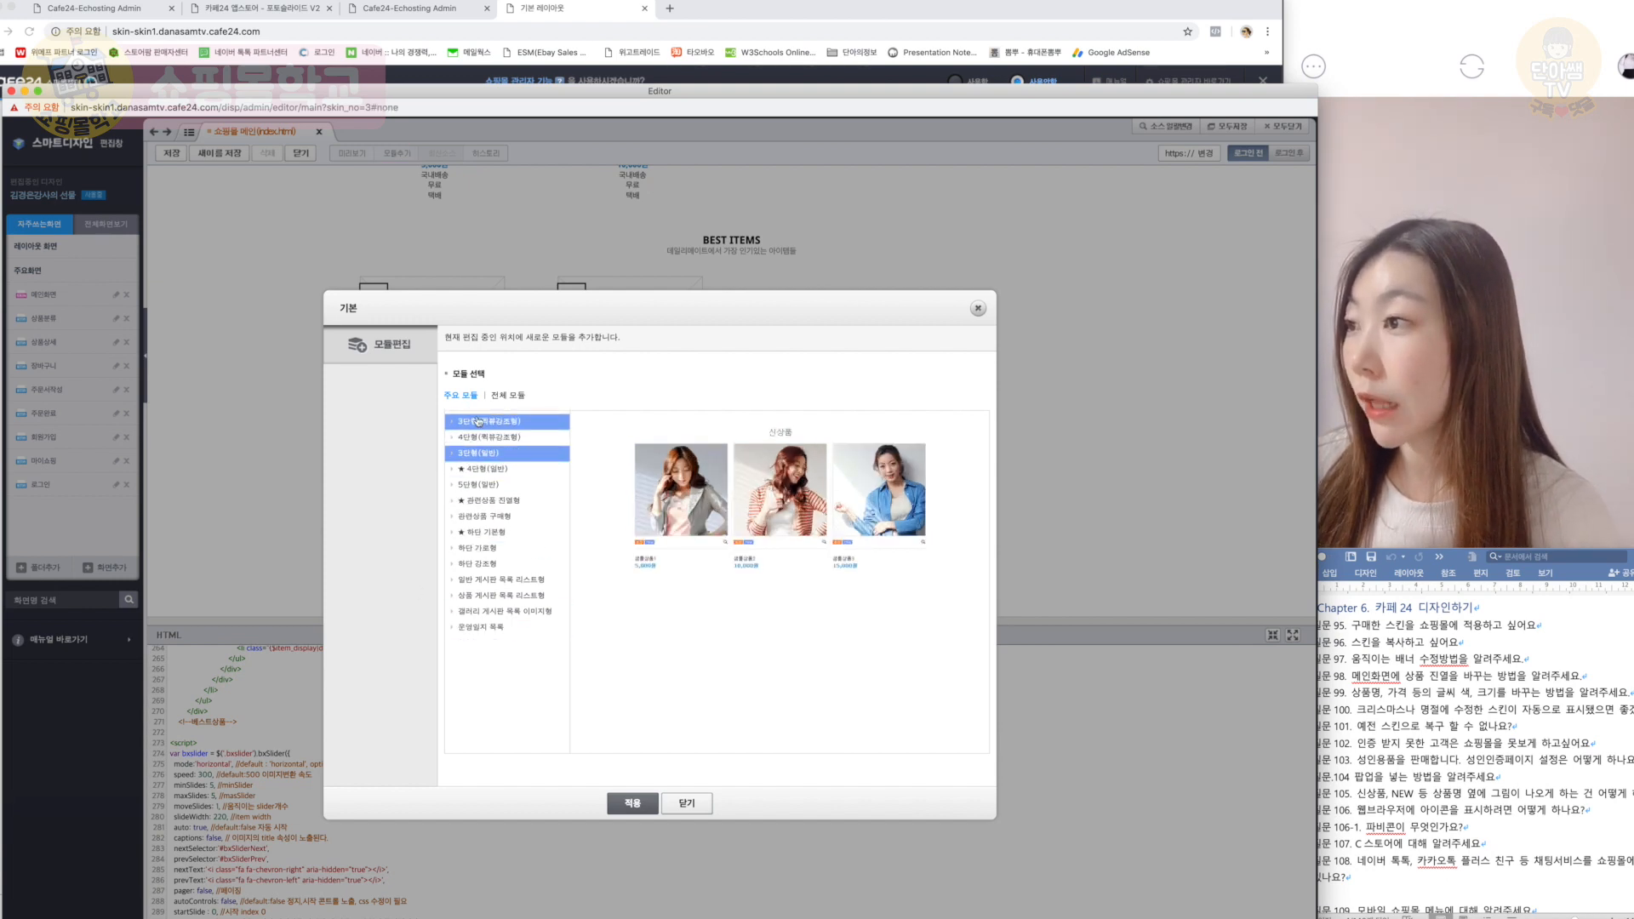
click(630, 805)
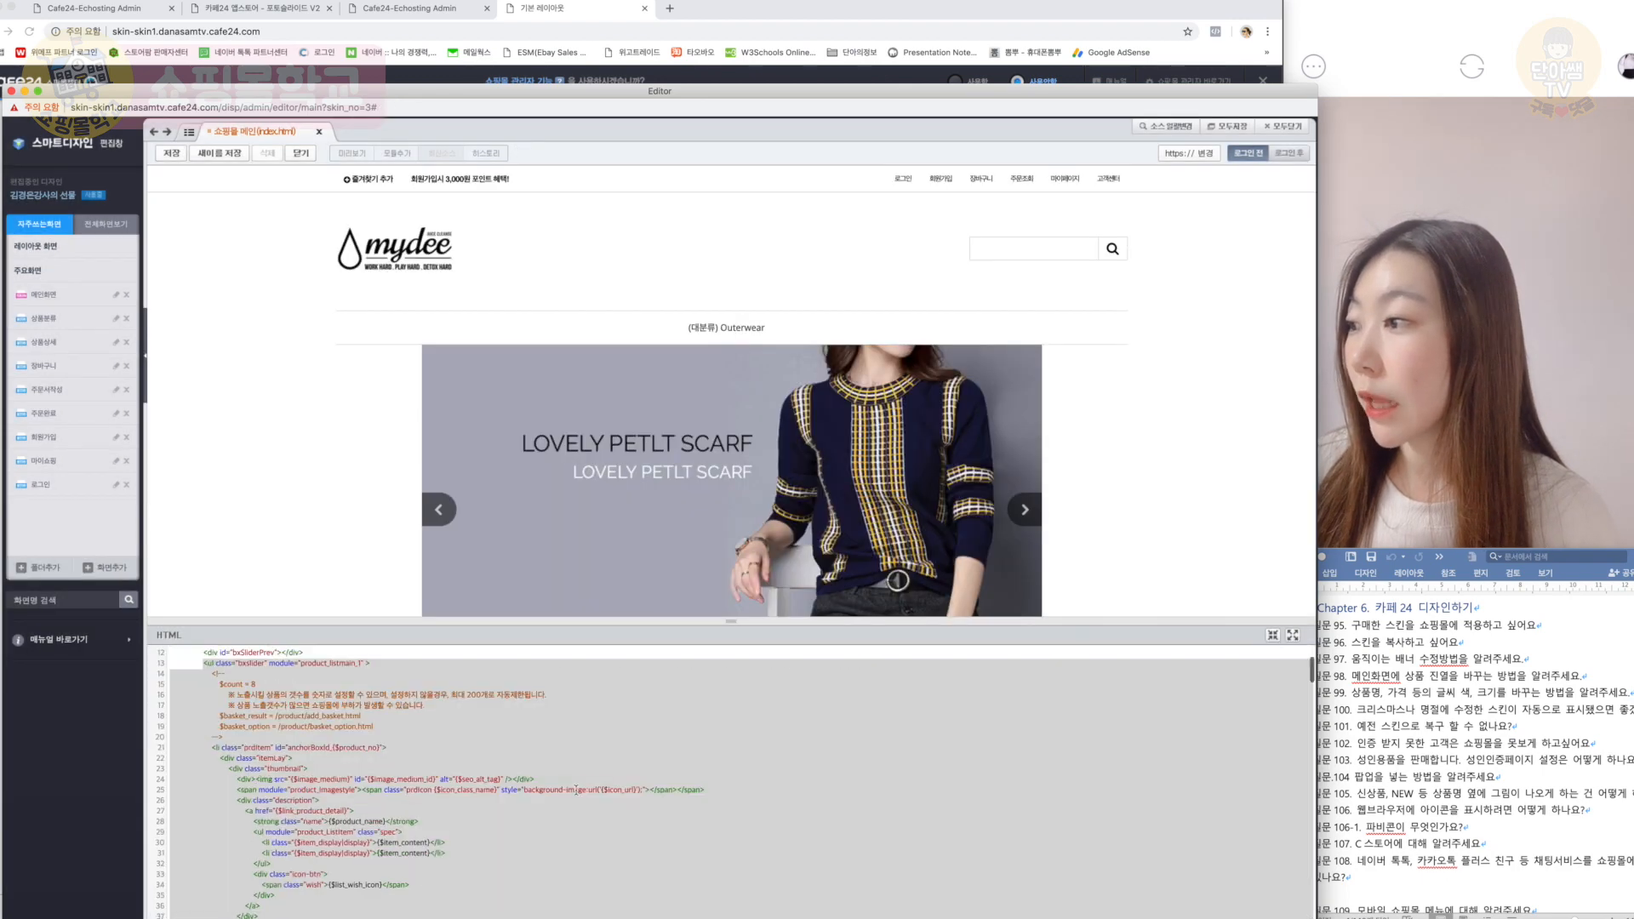
Step: Change the module code of the bxslider product list in the main page HTML to product_listmain_4
scroll(654, 462, down, 15)
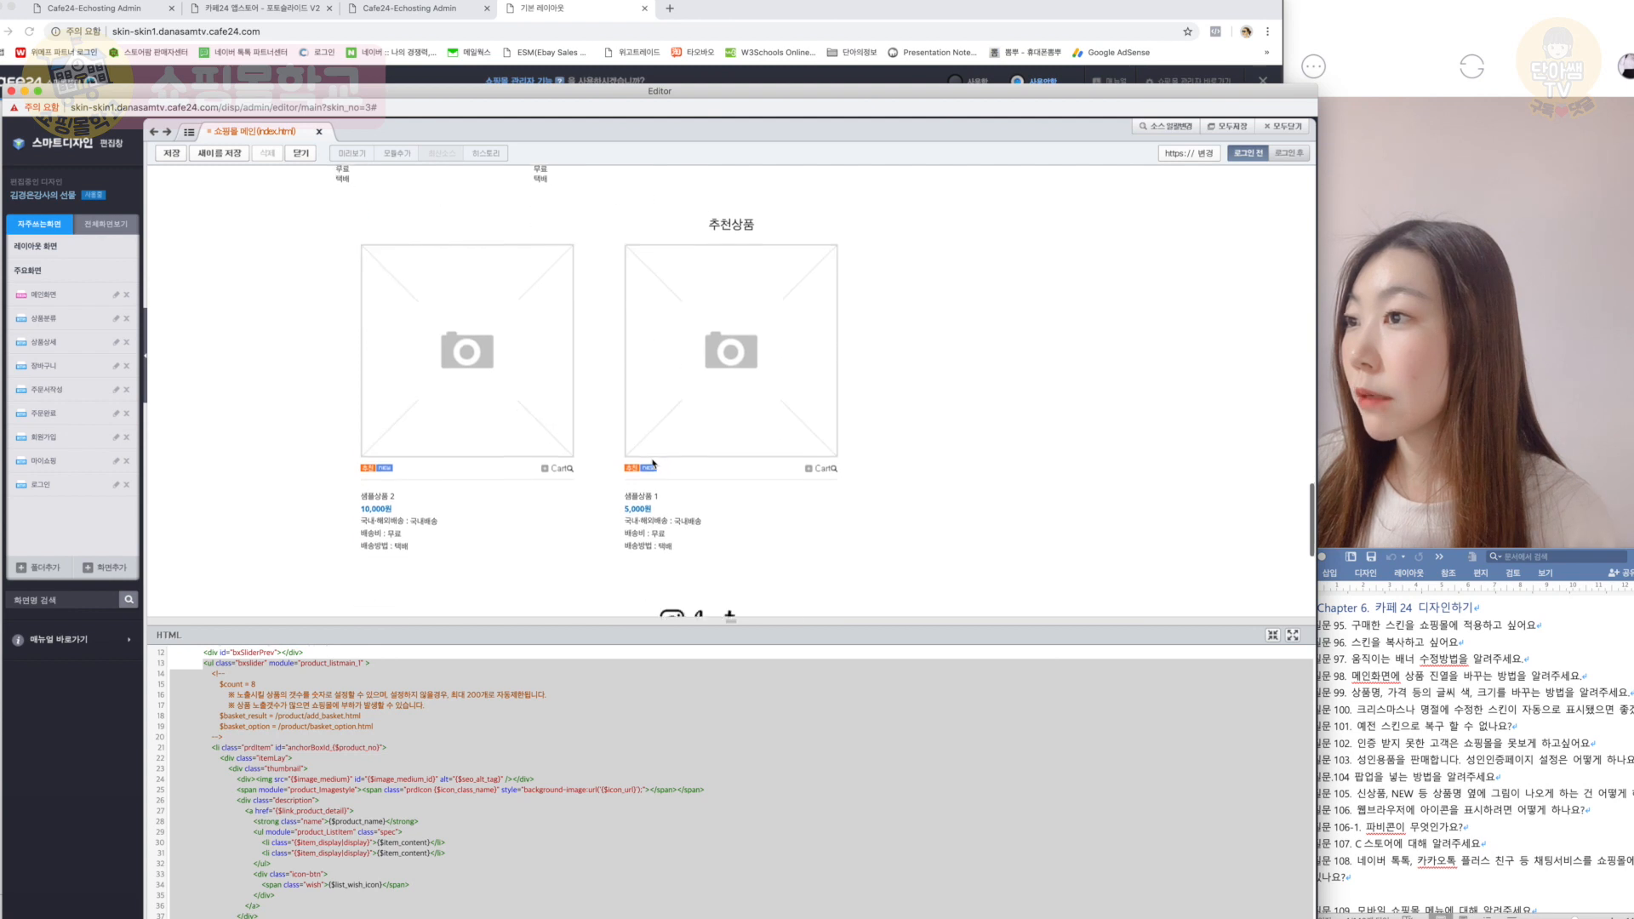
scroll(654, 462, up, 2)
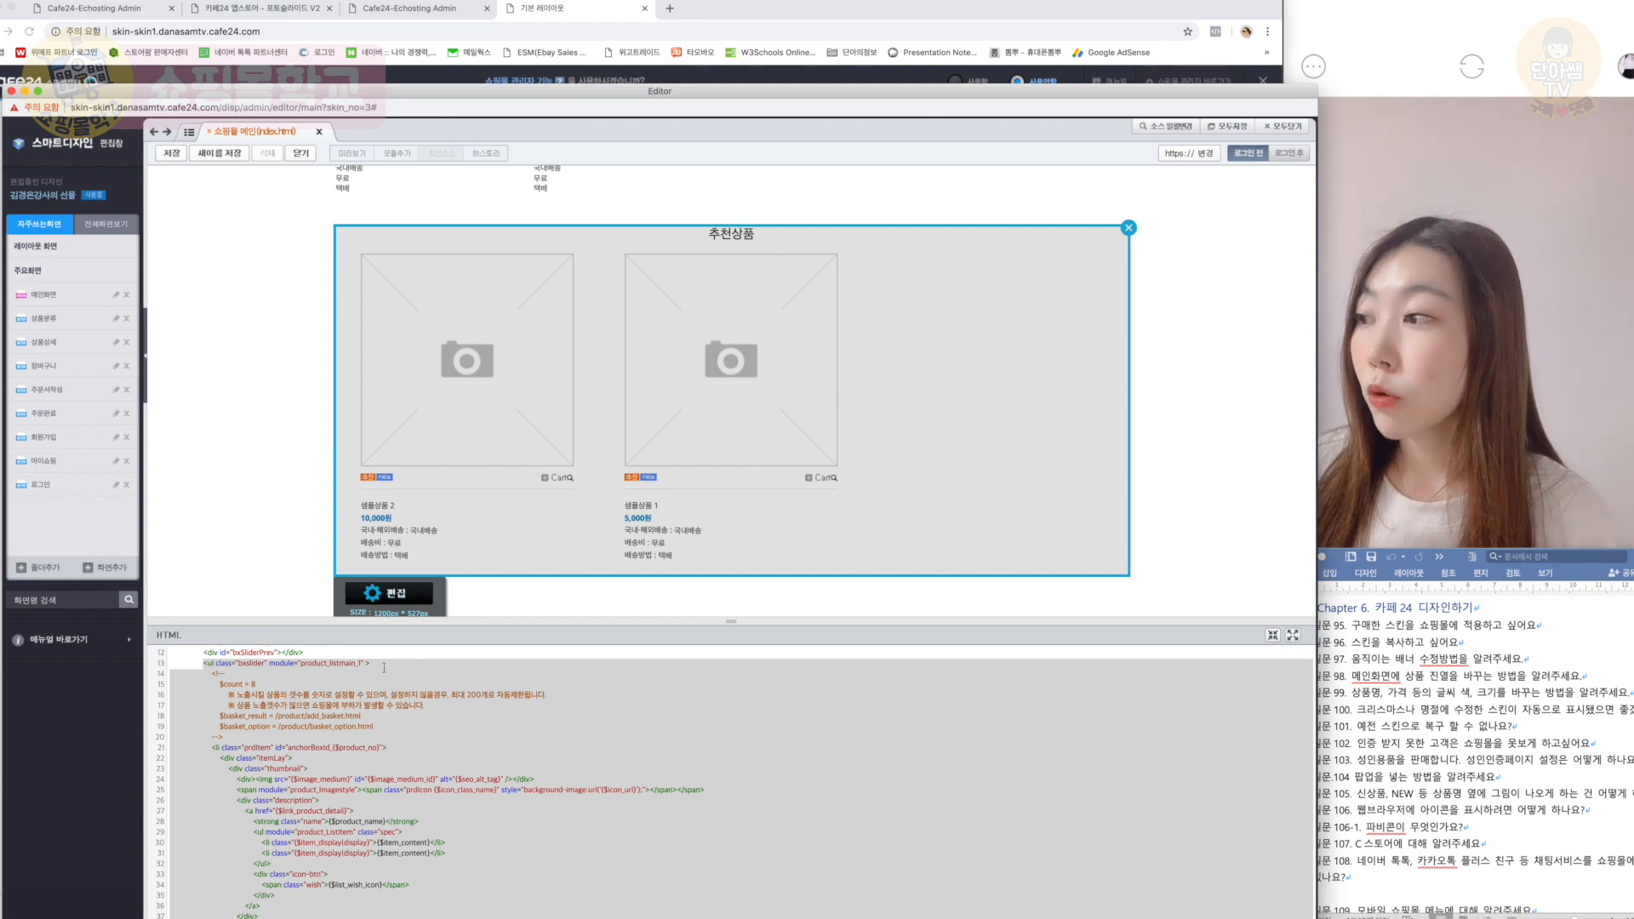
click(357, 665)
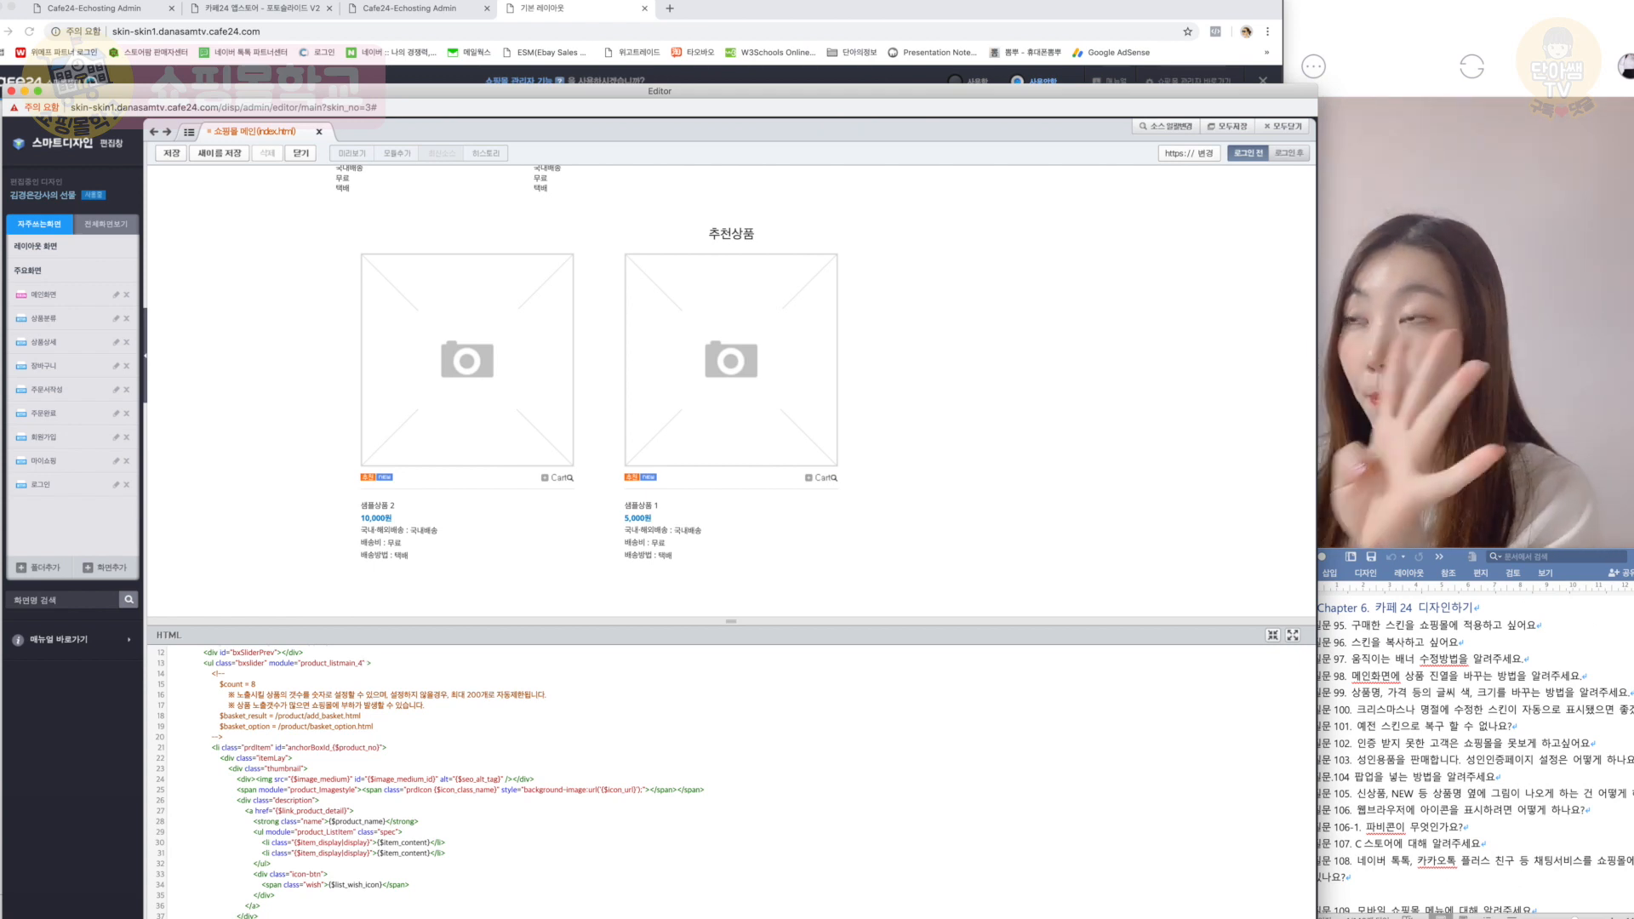
Step: Switch to the shop admin's main product display page and show the products of the 추가카테고리2 main category
click(128, 11)
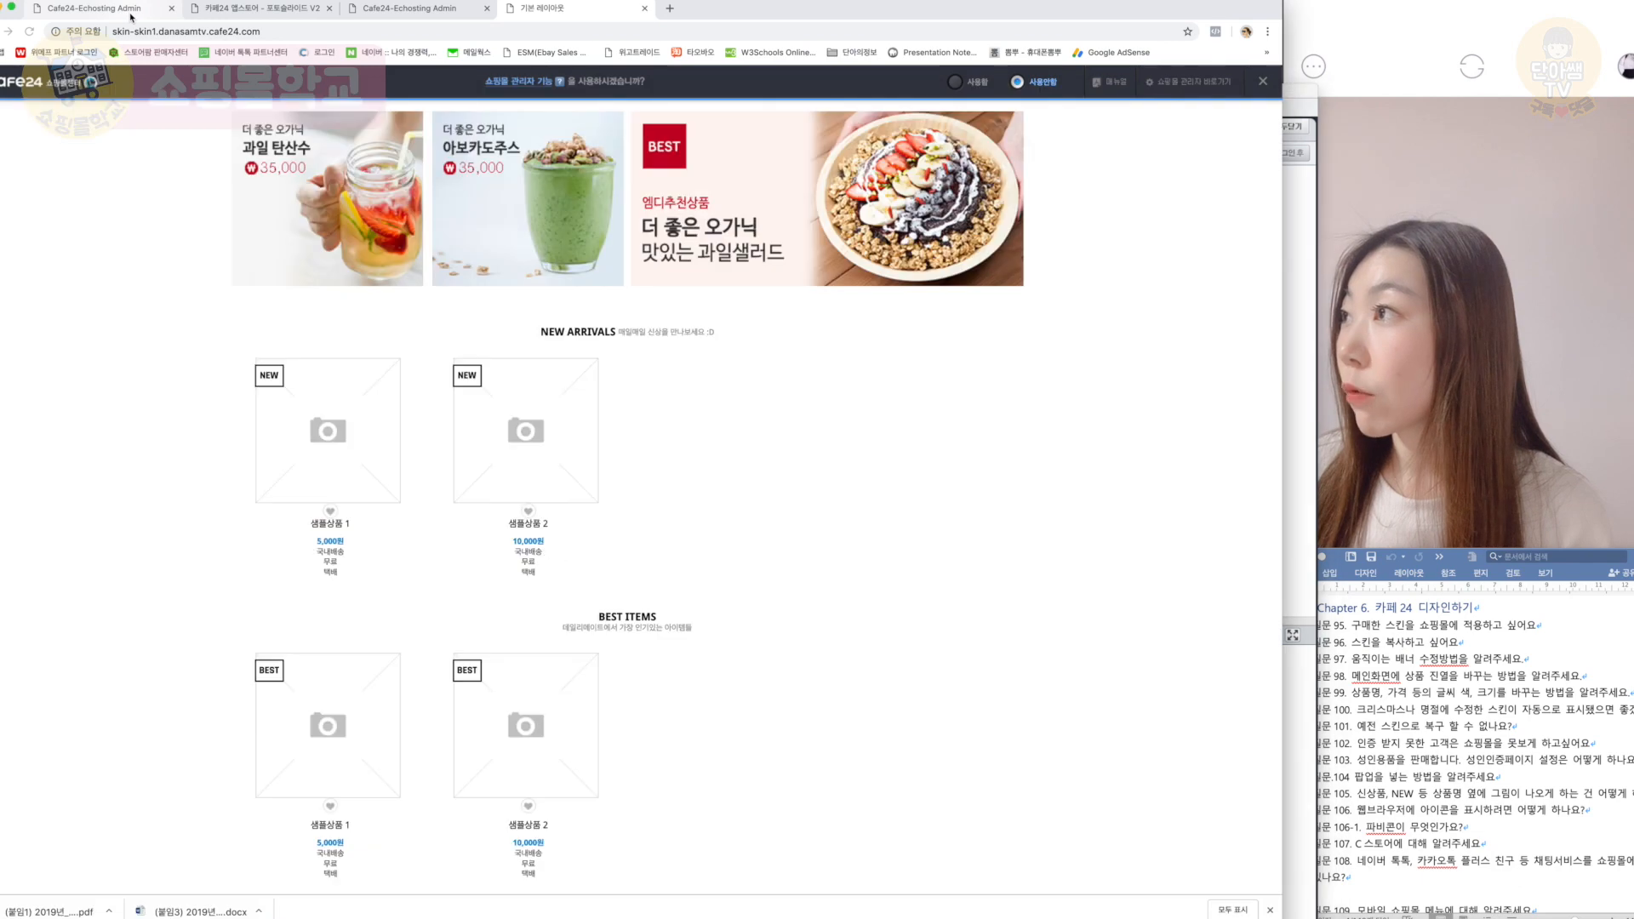
click(260, 285)
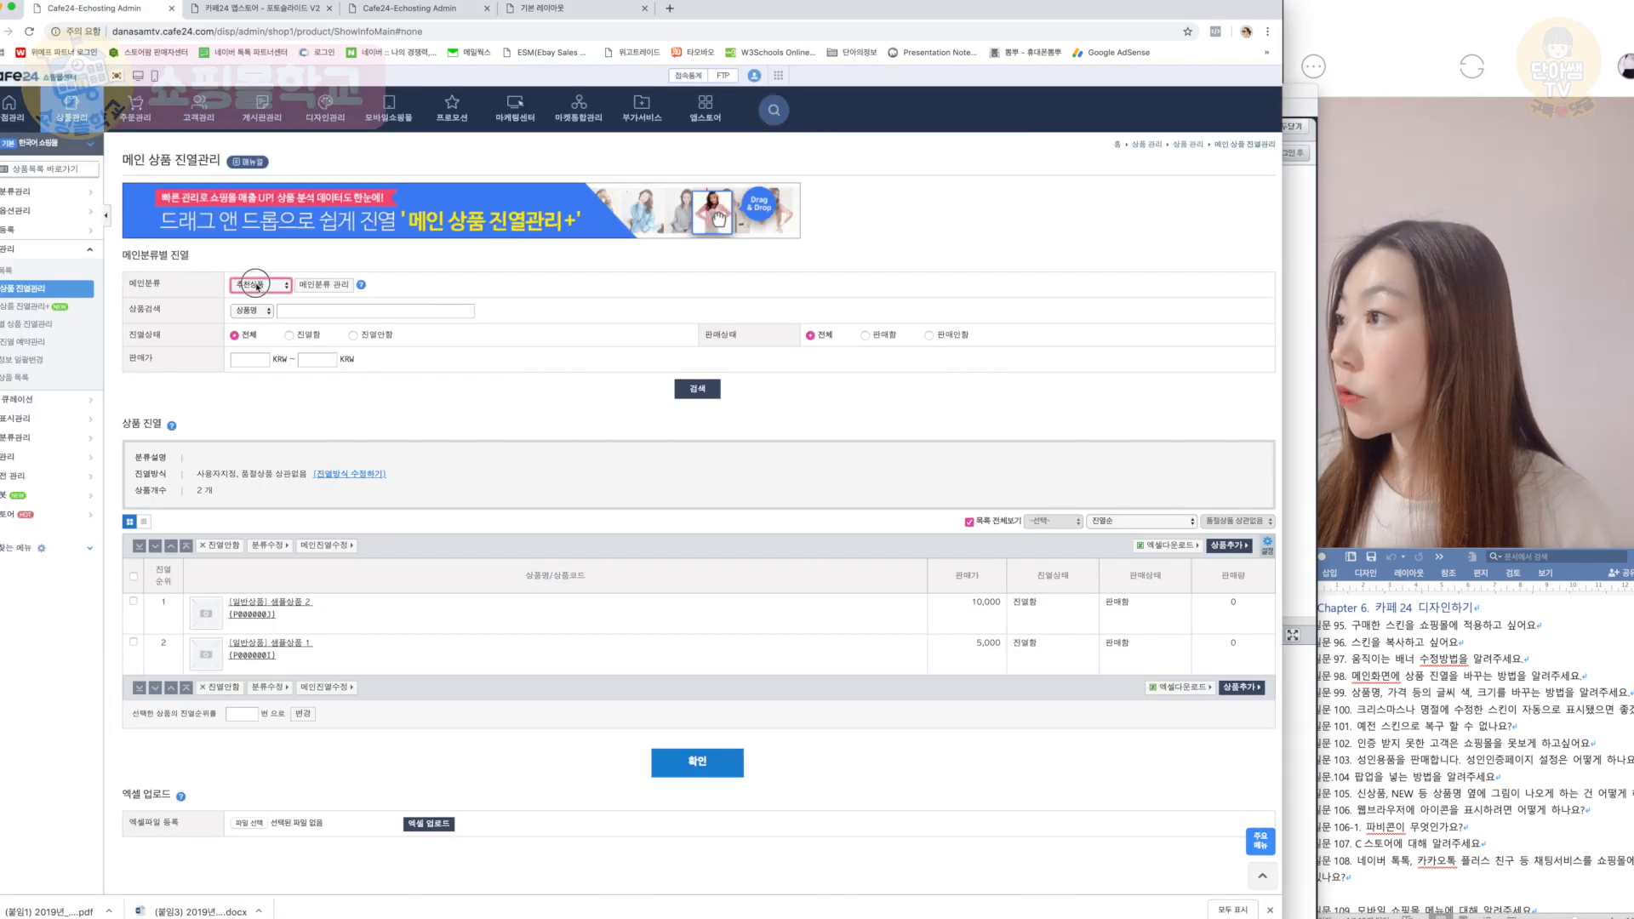
click(254, 320)
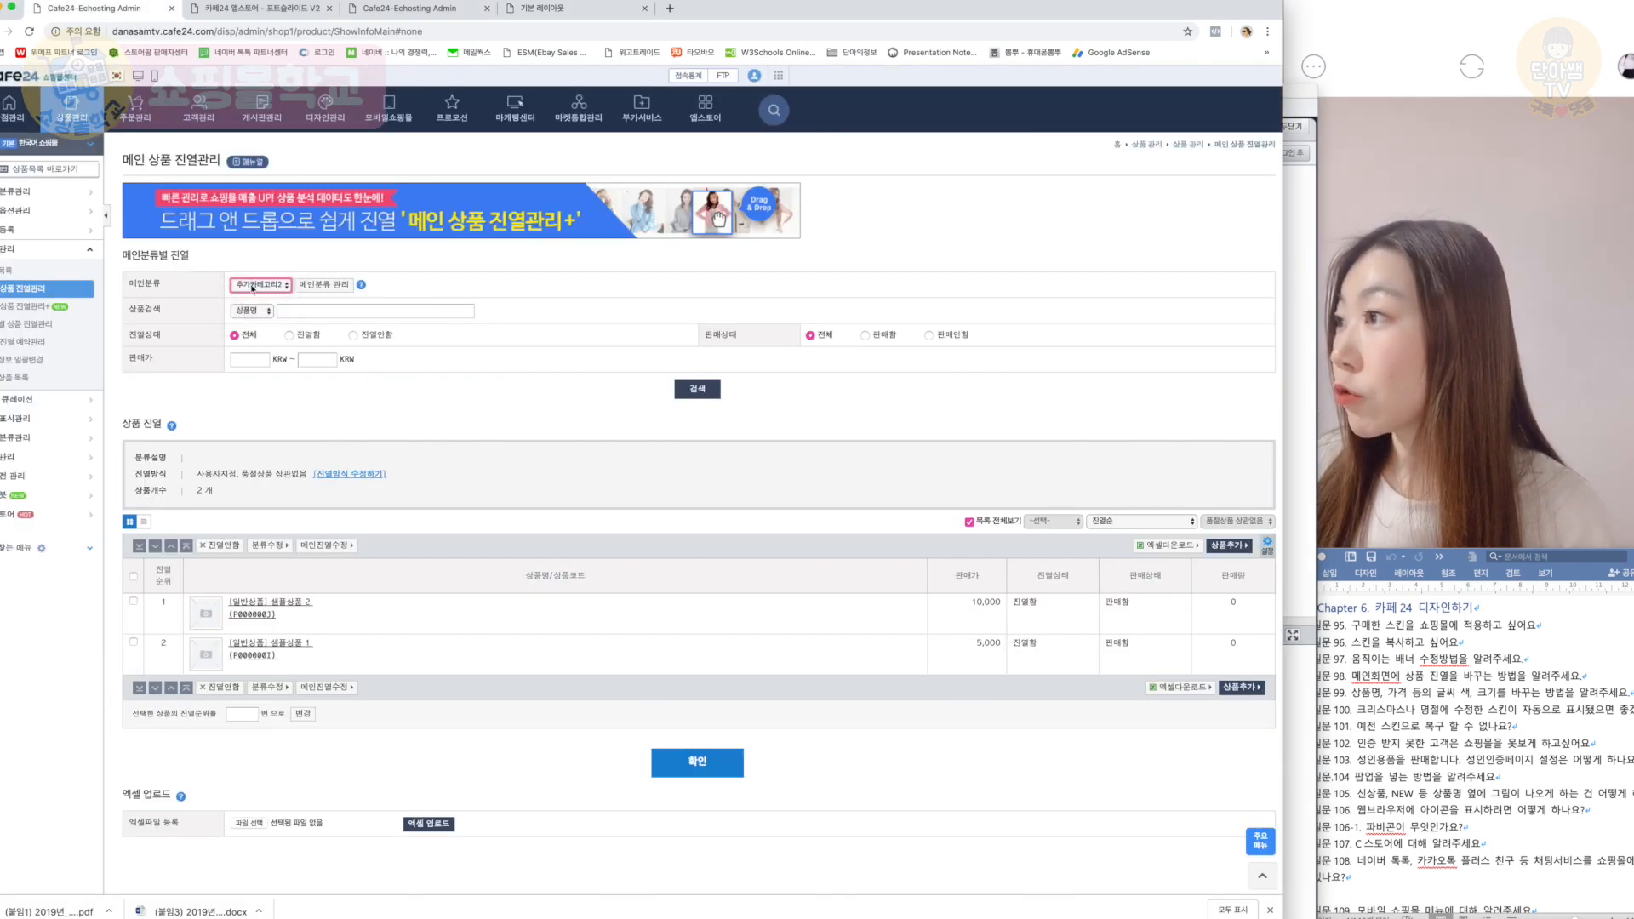
click(696, 393)
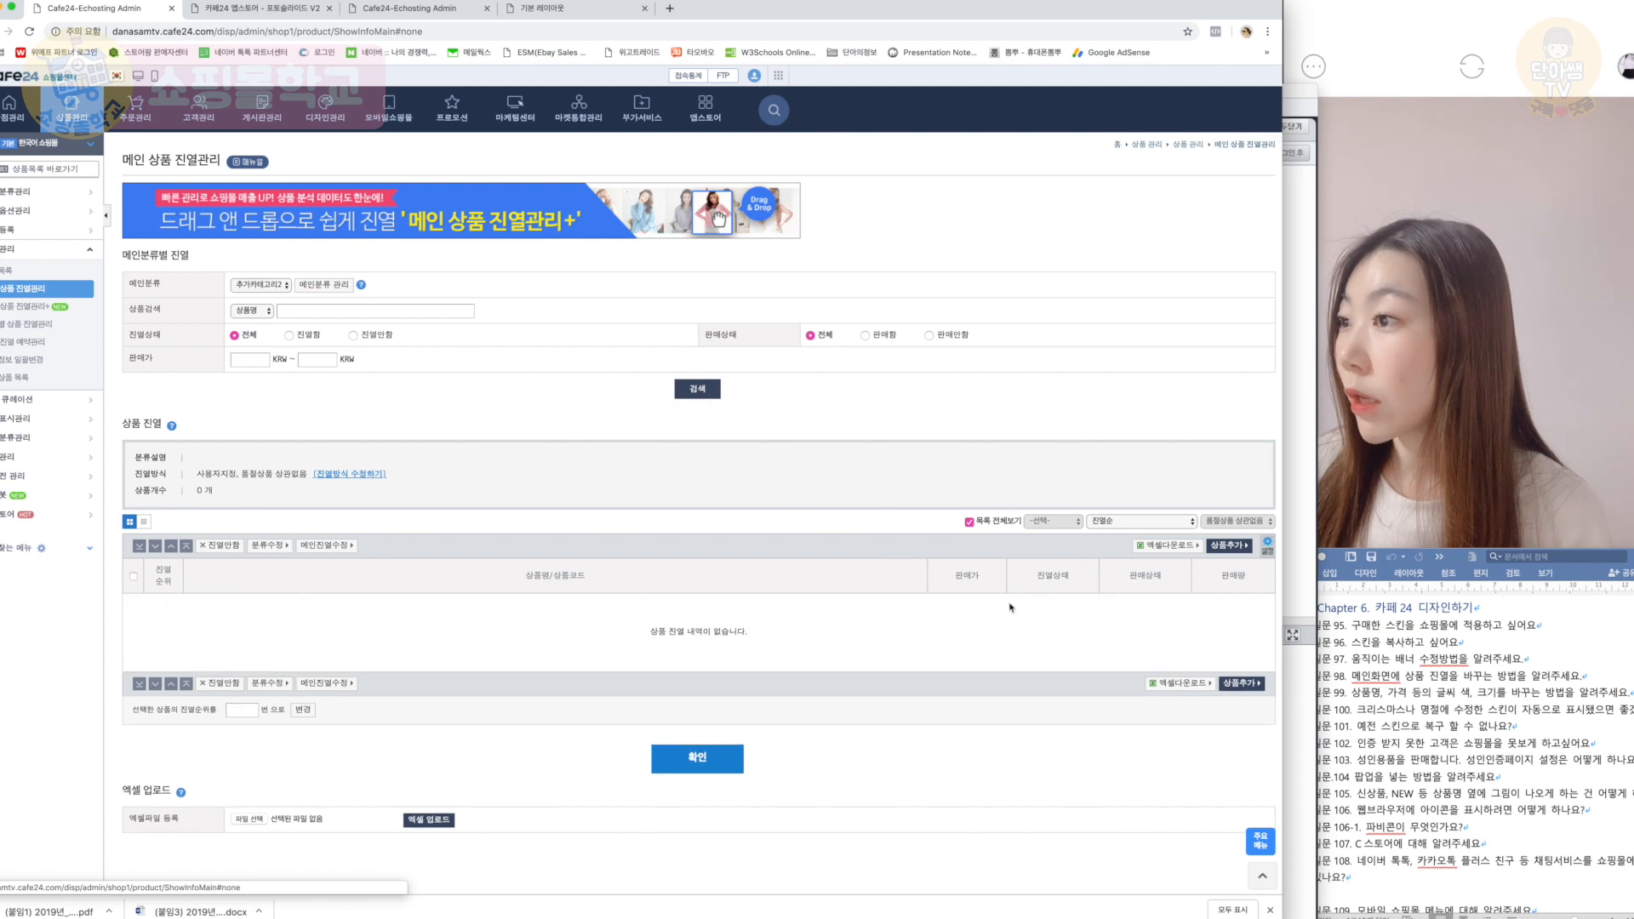
Step: Add 샘플상품 1 and 샘플상품 2 to the 추가카테고리2 main category and save the display
click(1229, 546)
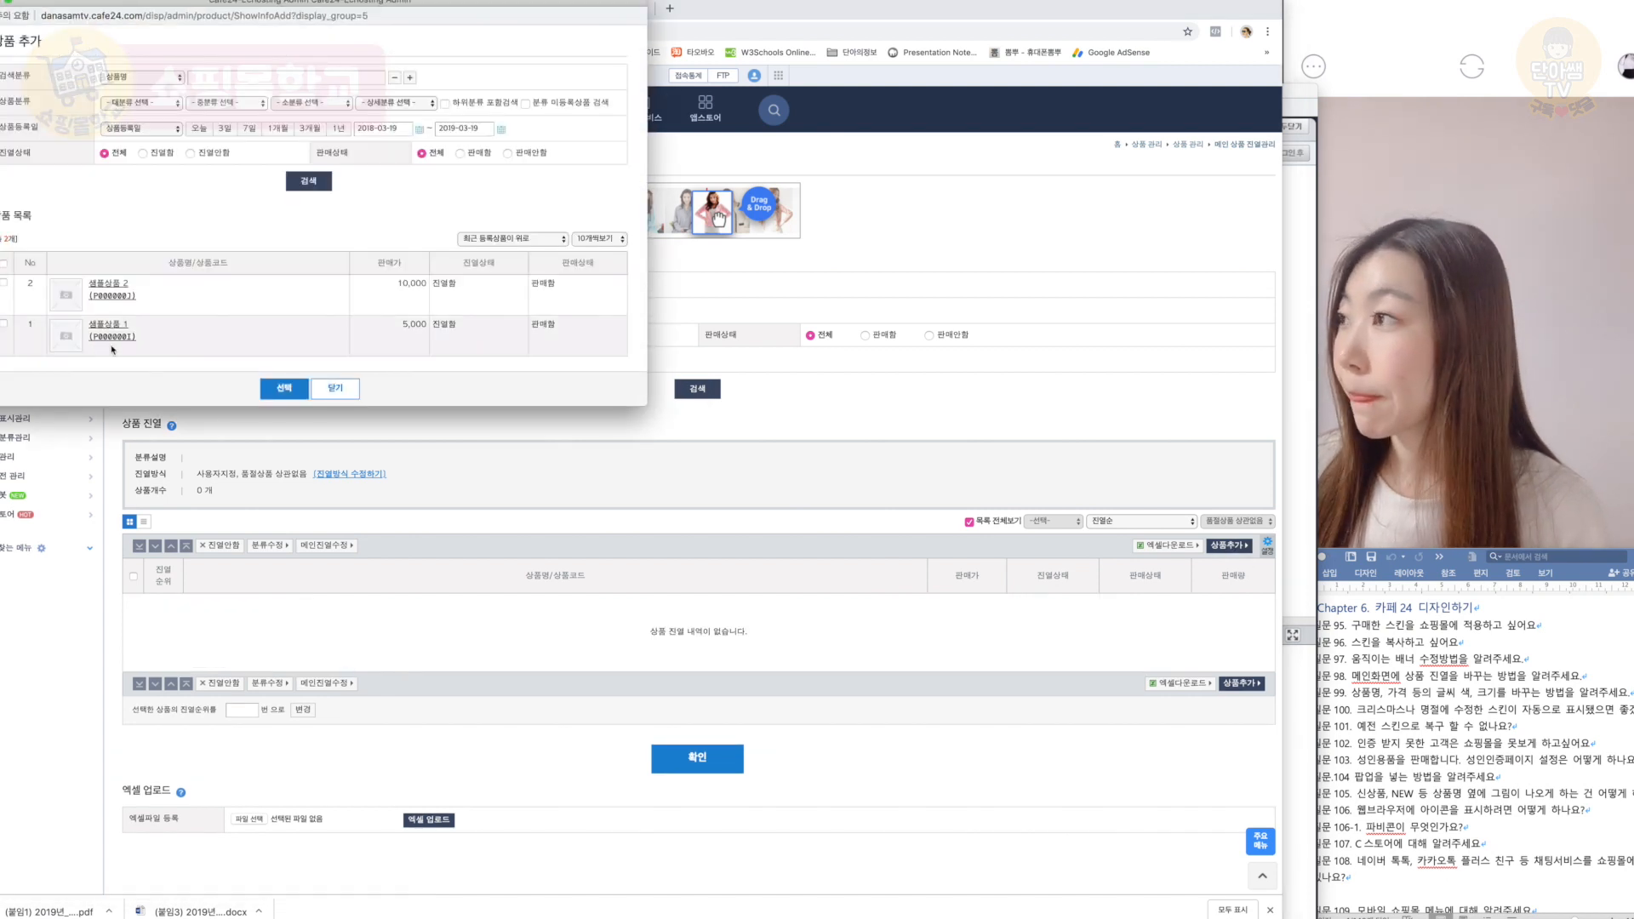
click(3, 264)
click(283, 388)
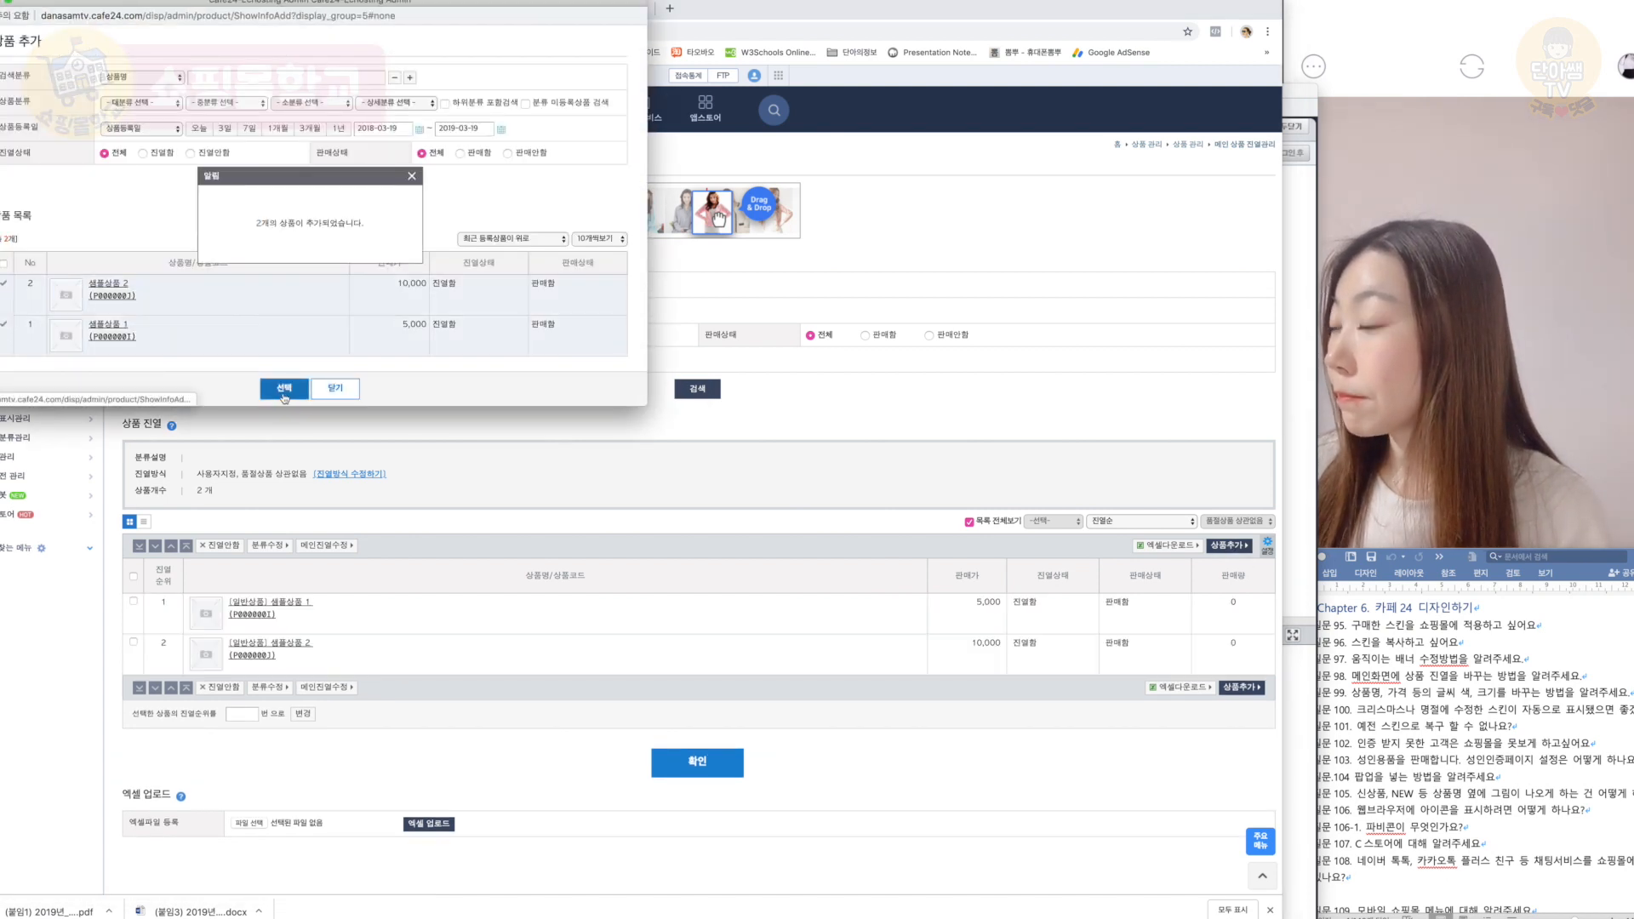
click(344, 389)
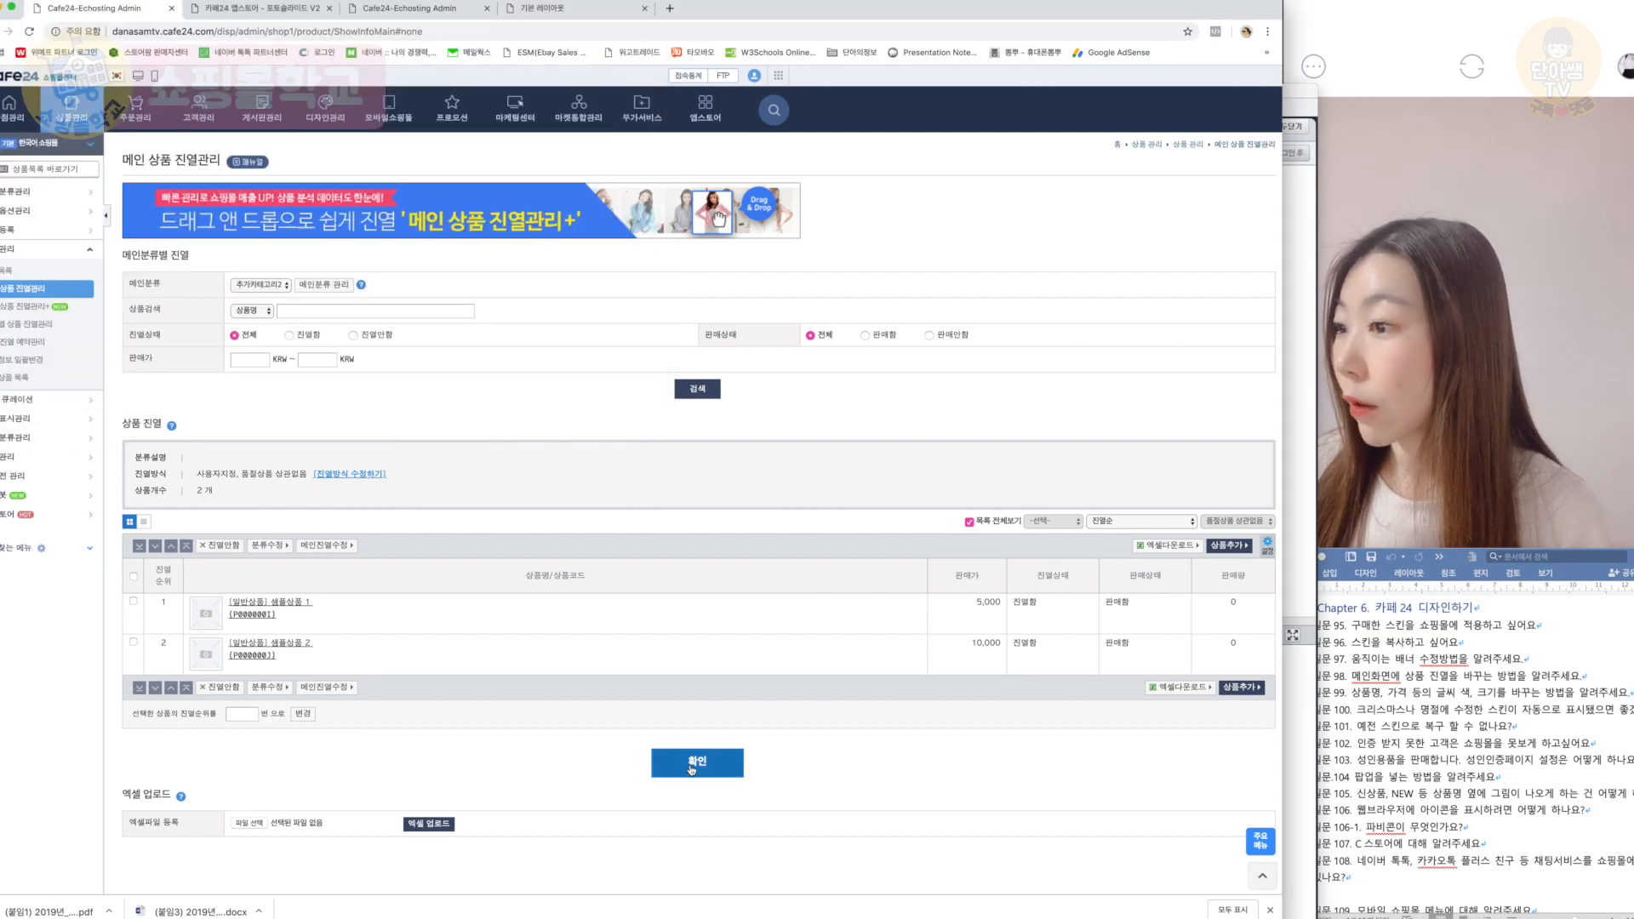
click(711, 762)
click(741, 109)
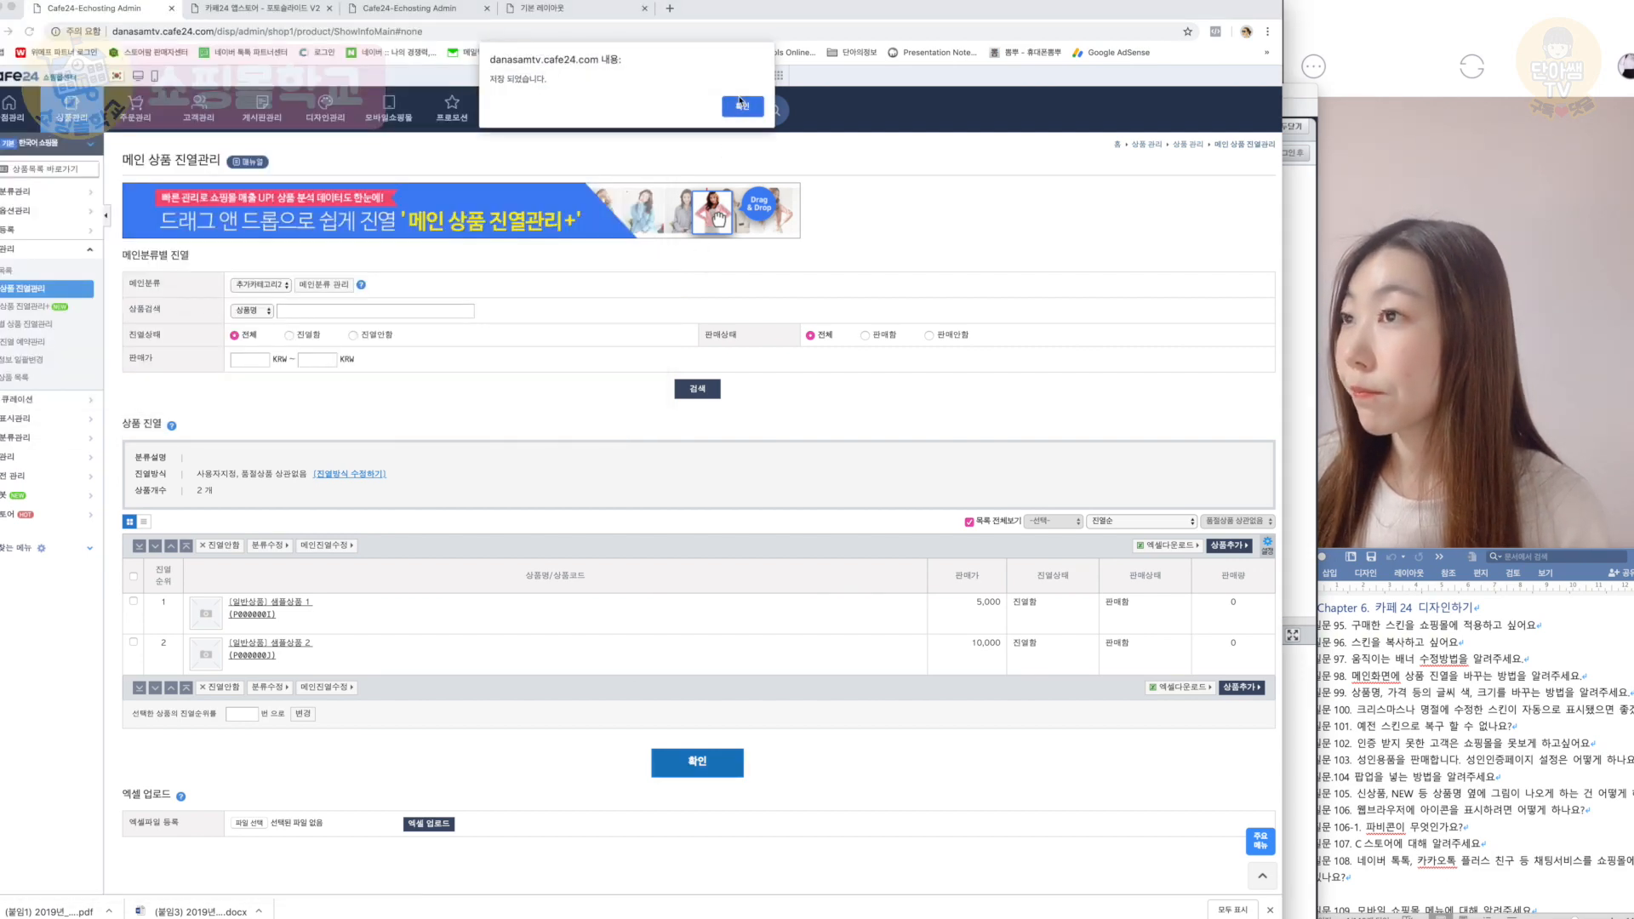
click(739, 109)
Step: Return to the design editor, save the main page, and select the added product section below BEST ITEMS
click(542, 10)
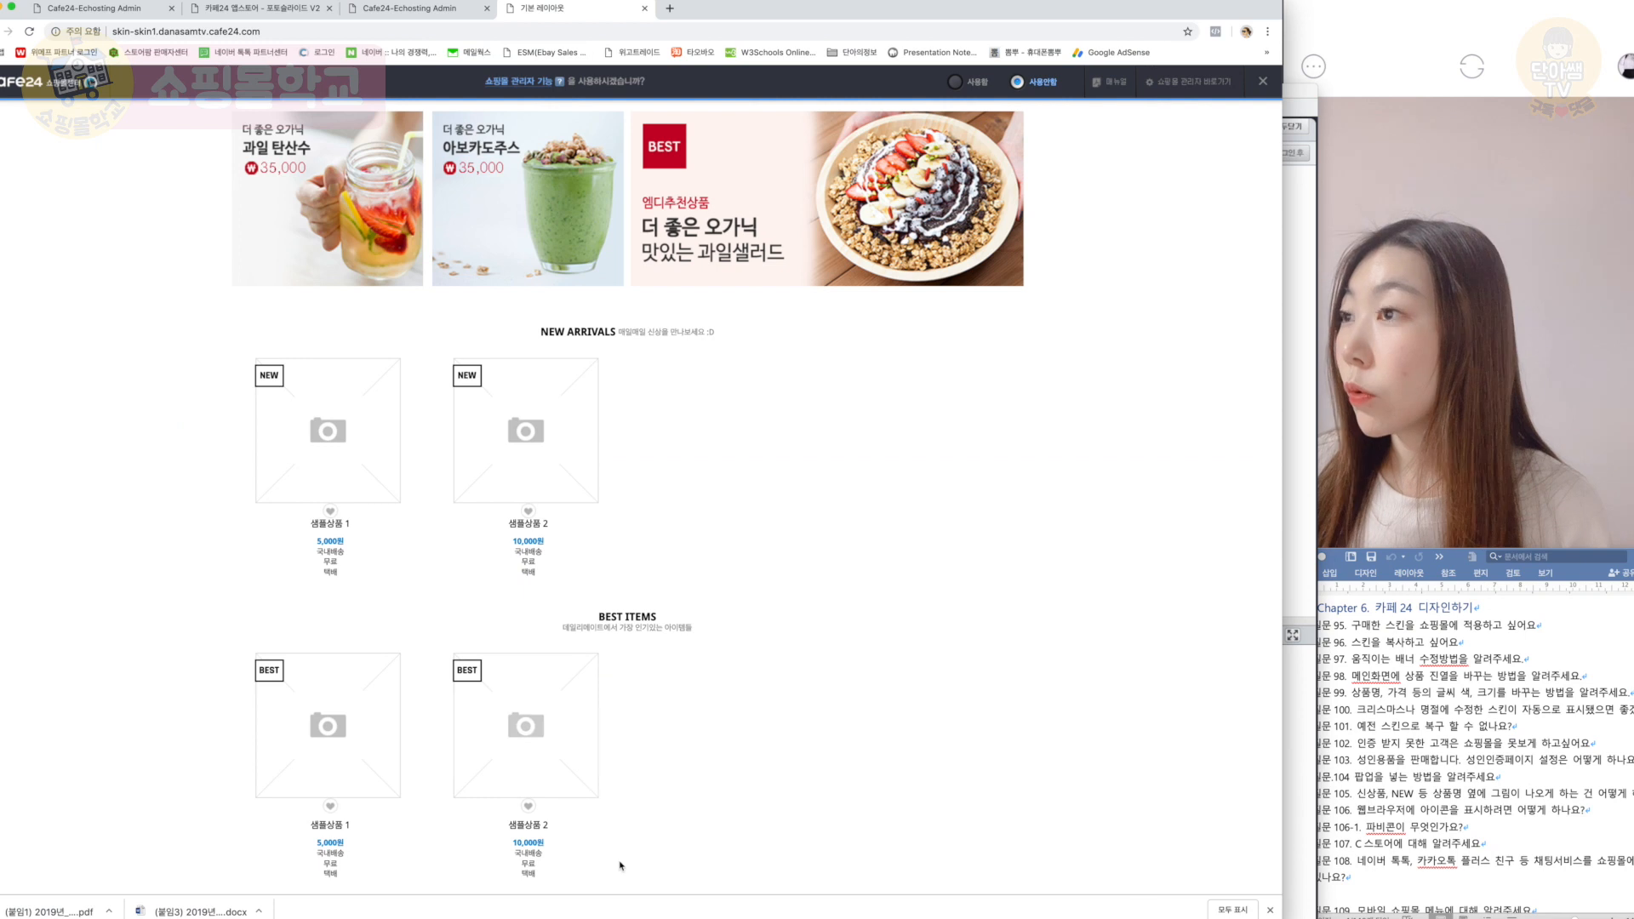
click(1304, 804)
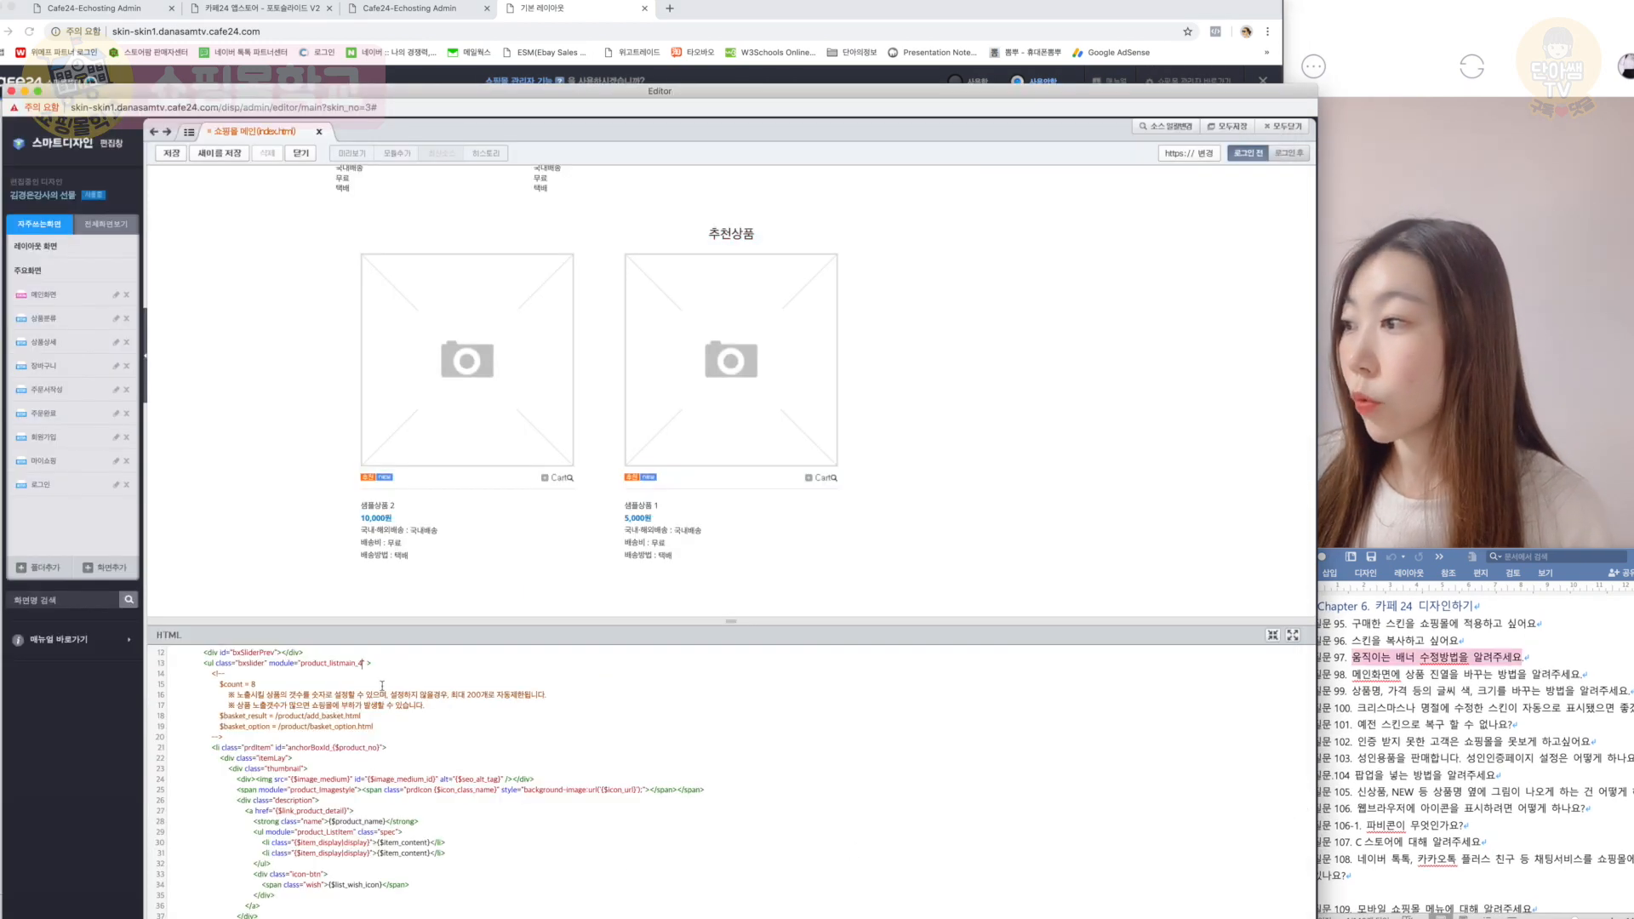
click(171, 153)
scroll(668, 443, down, 10)
scroll(668, 444, down, 5)
scroll(681, 296, up, 2)
click(681, 296)
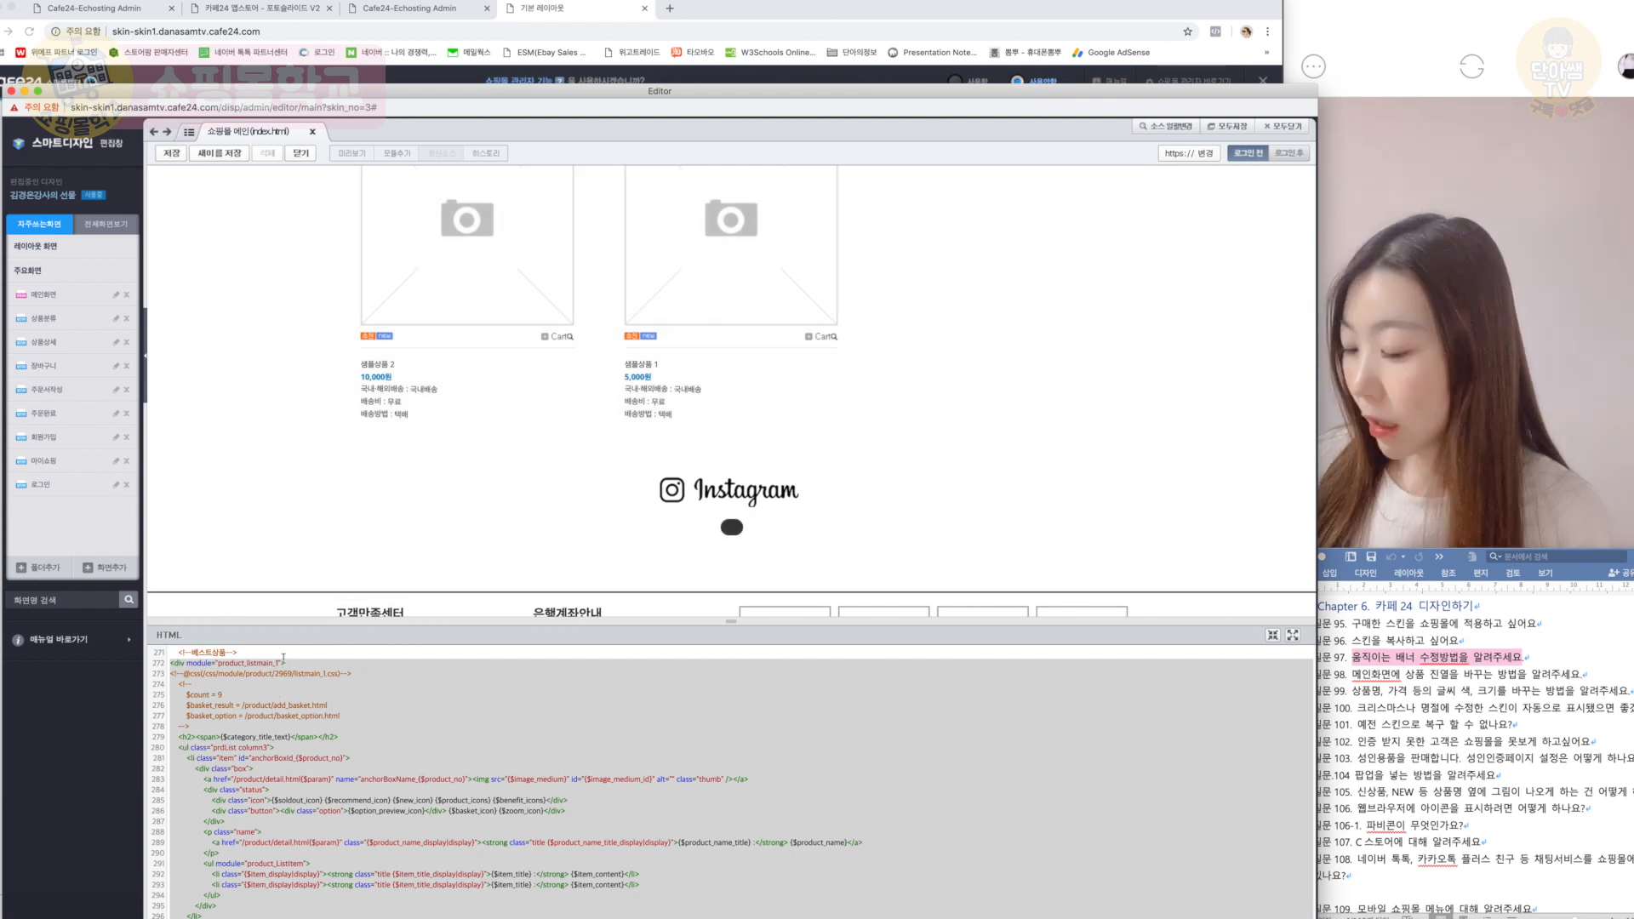
Step: Undo the last code edits, restore the bxslider list's module code as product_listmain_4, and save the main page
click(292, 689)
key(super+z)
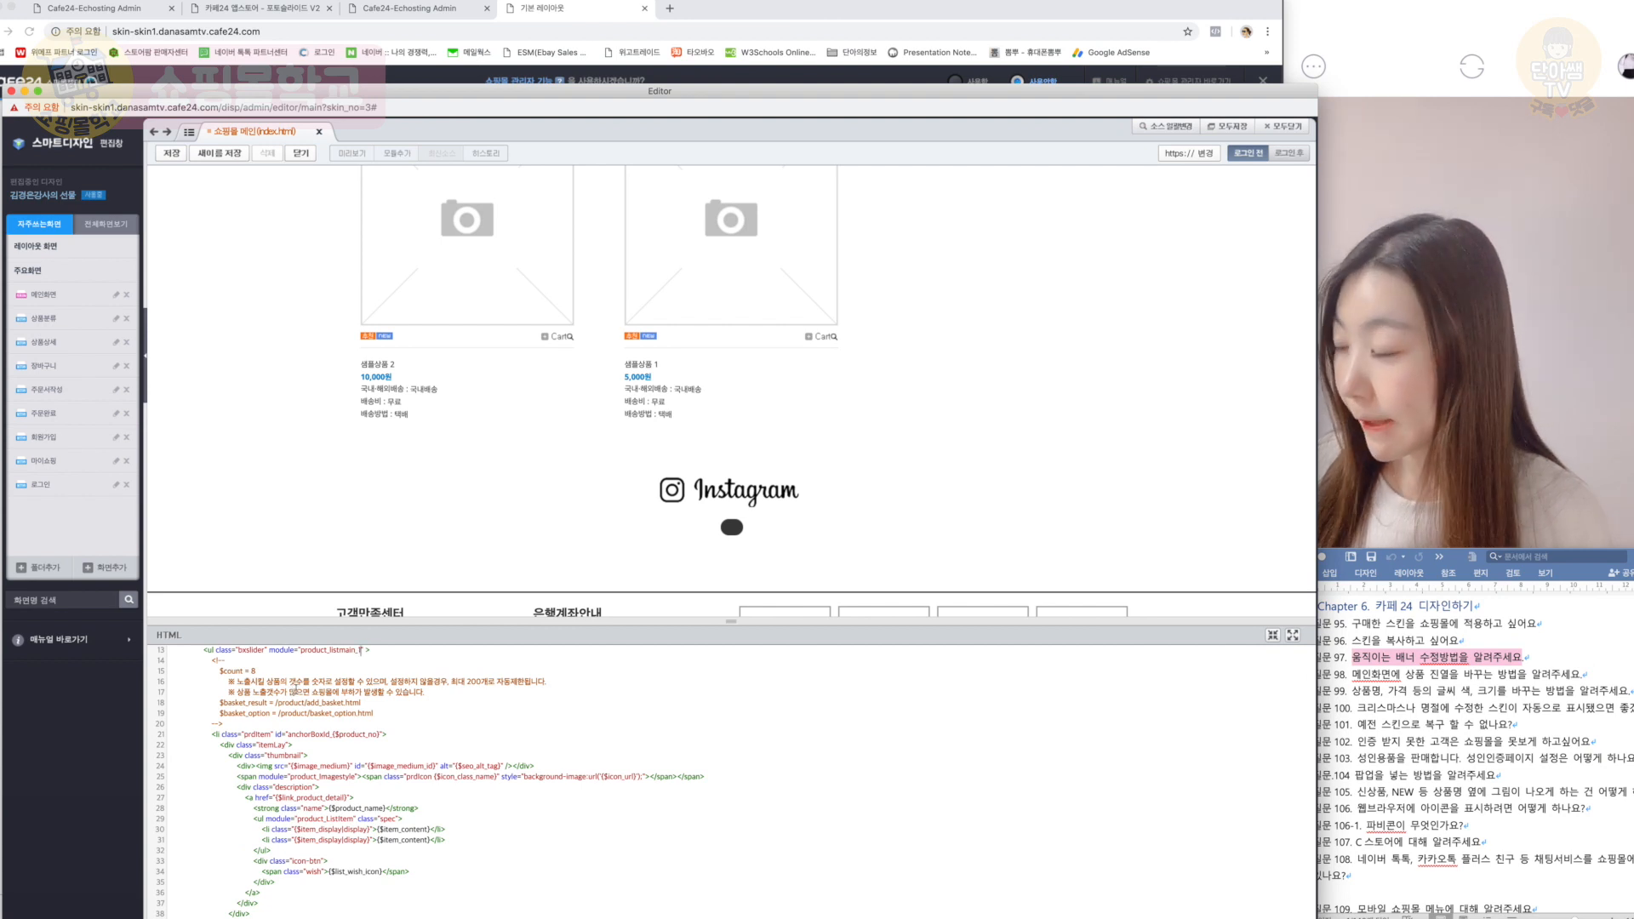
key(super+s)
click(683, 240)
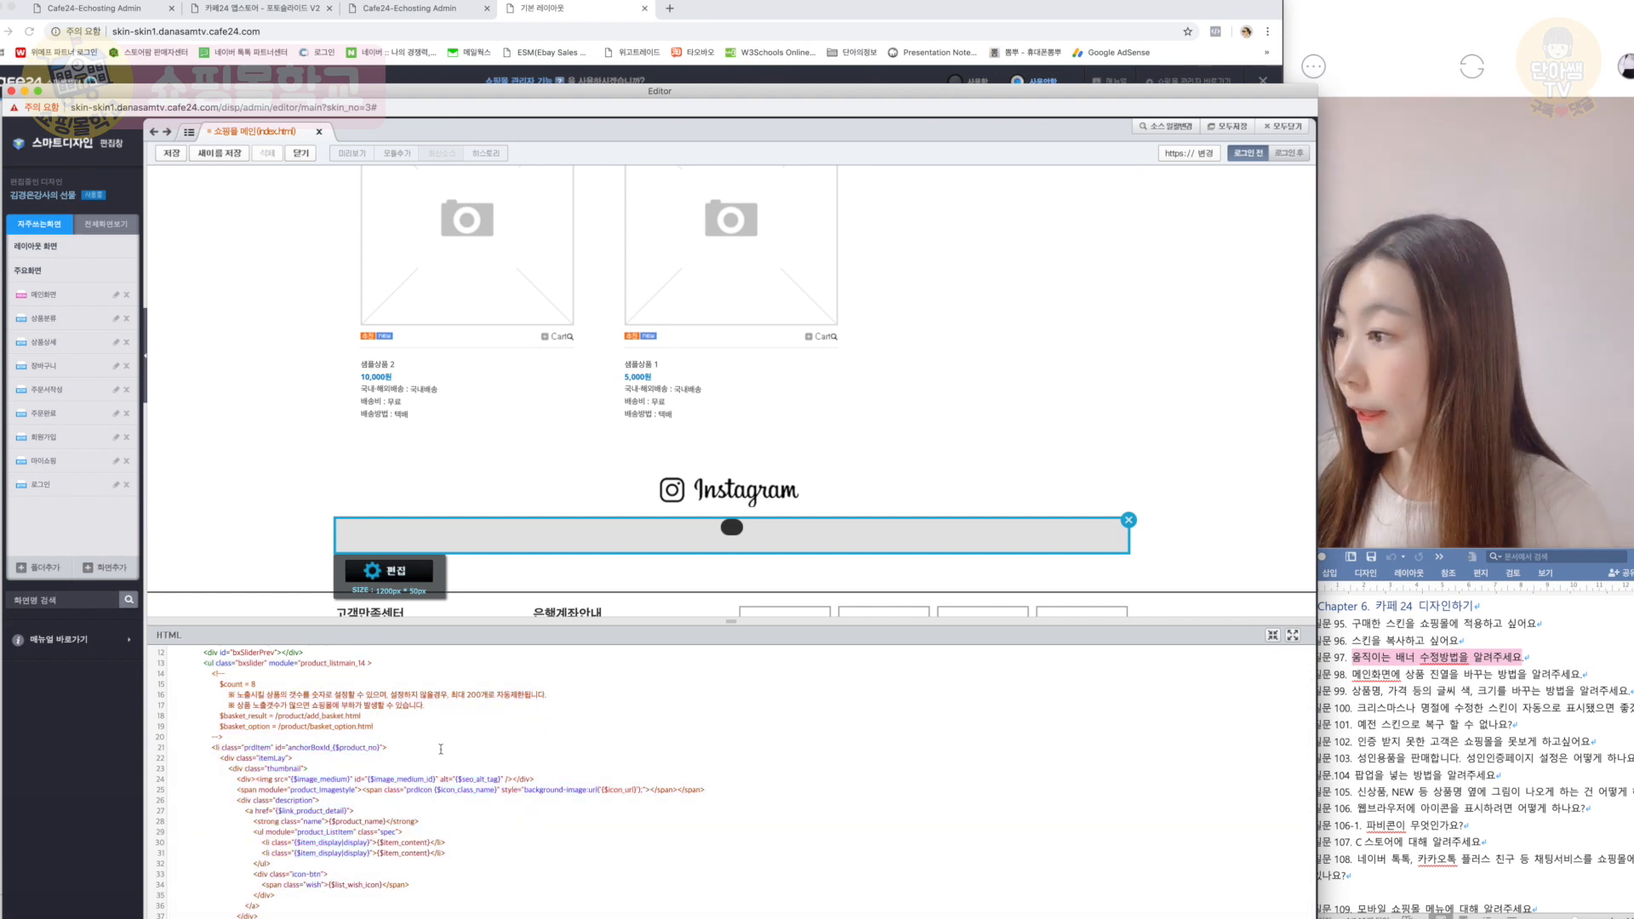
key(BackSpace)
key(BackSpace)
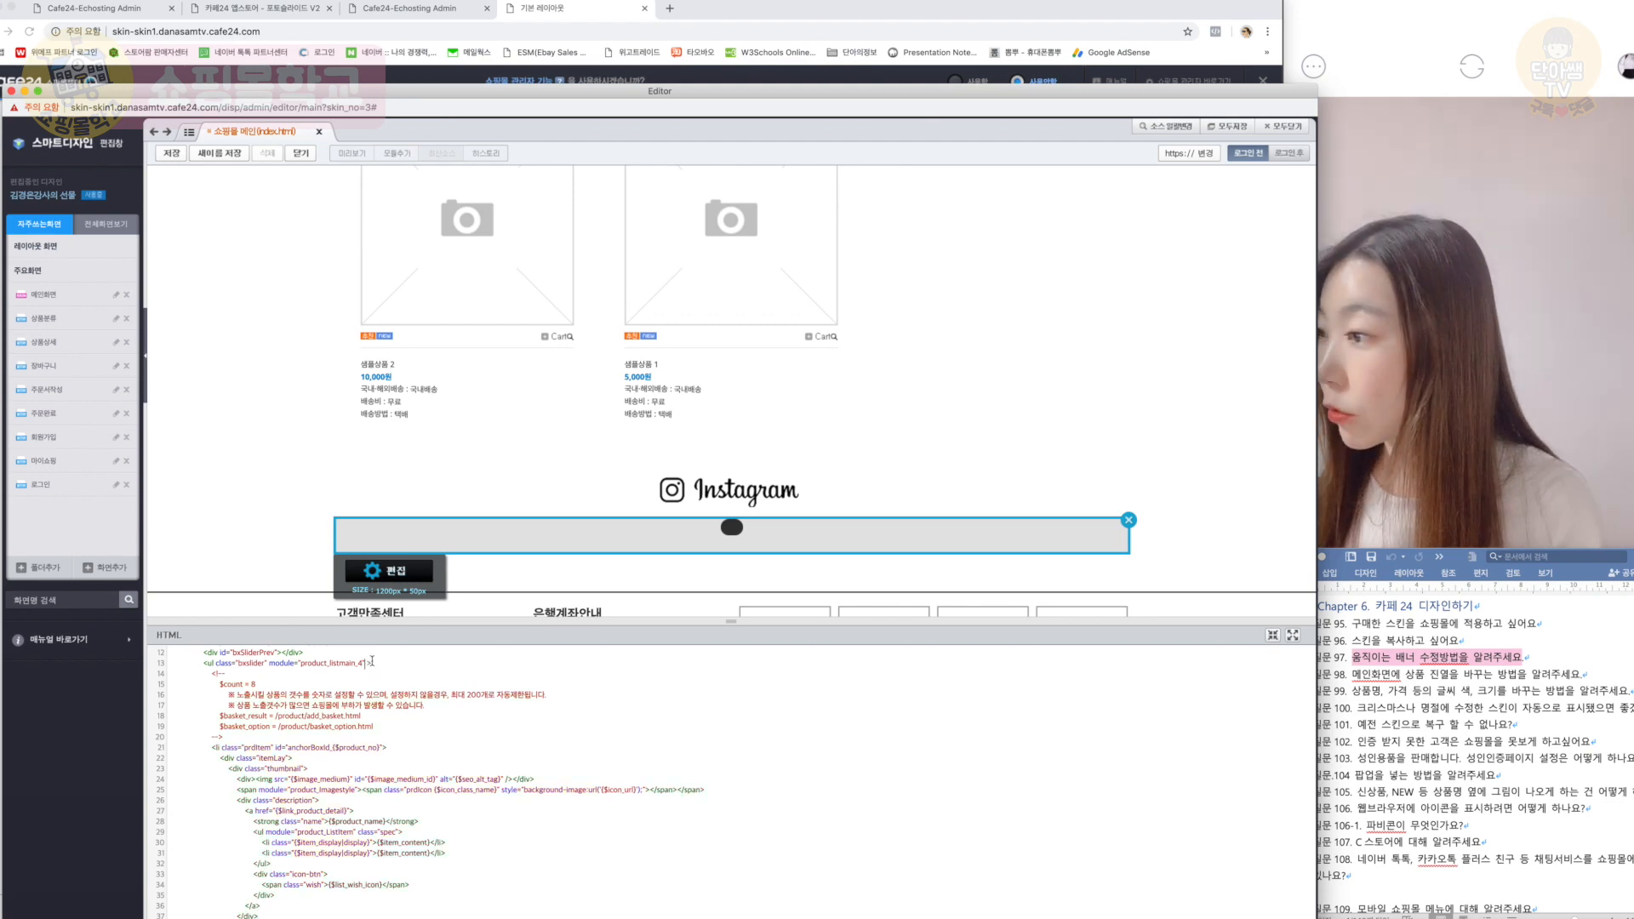
key(ctrl+s)
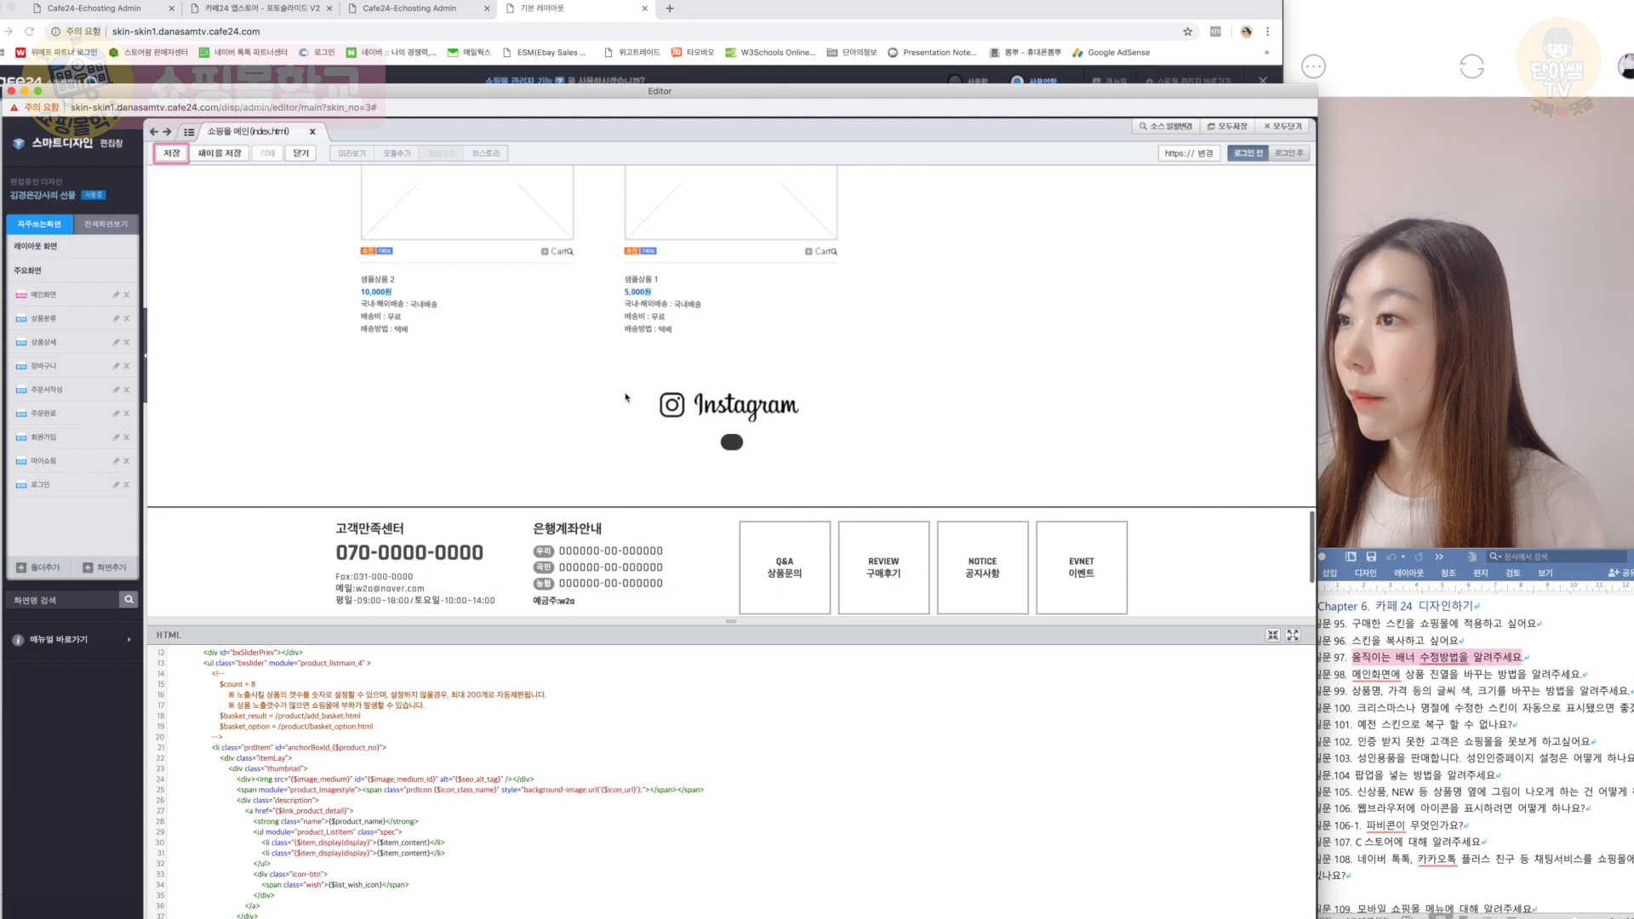
Step: Set the added 3단형(일반) section's module code to product_listmain_4 and save the main page
click(627, 396)
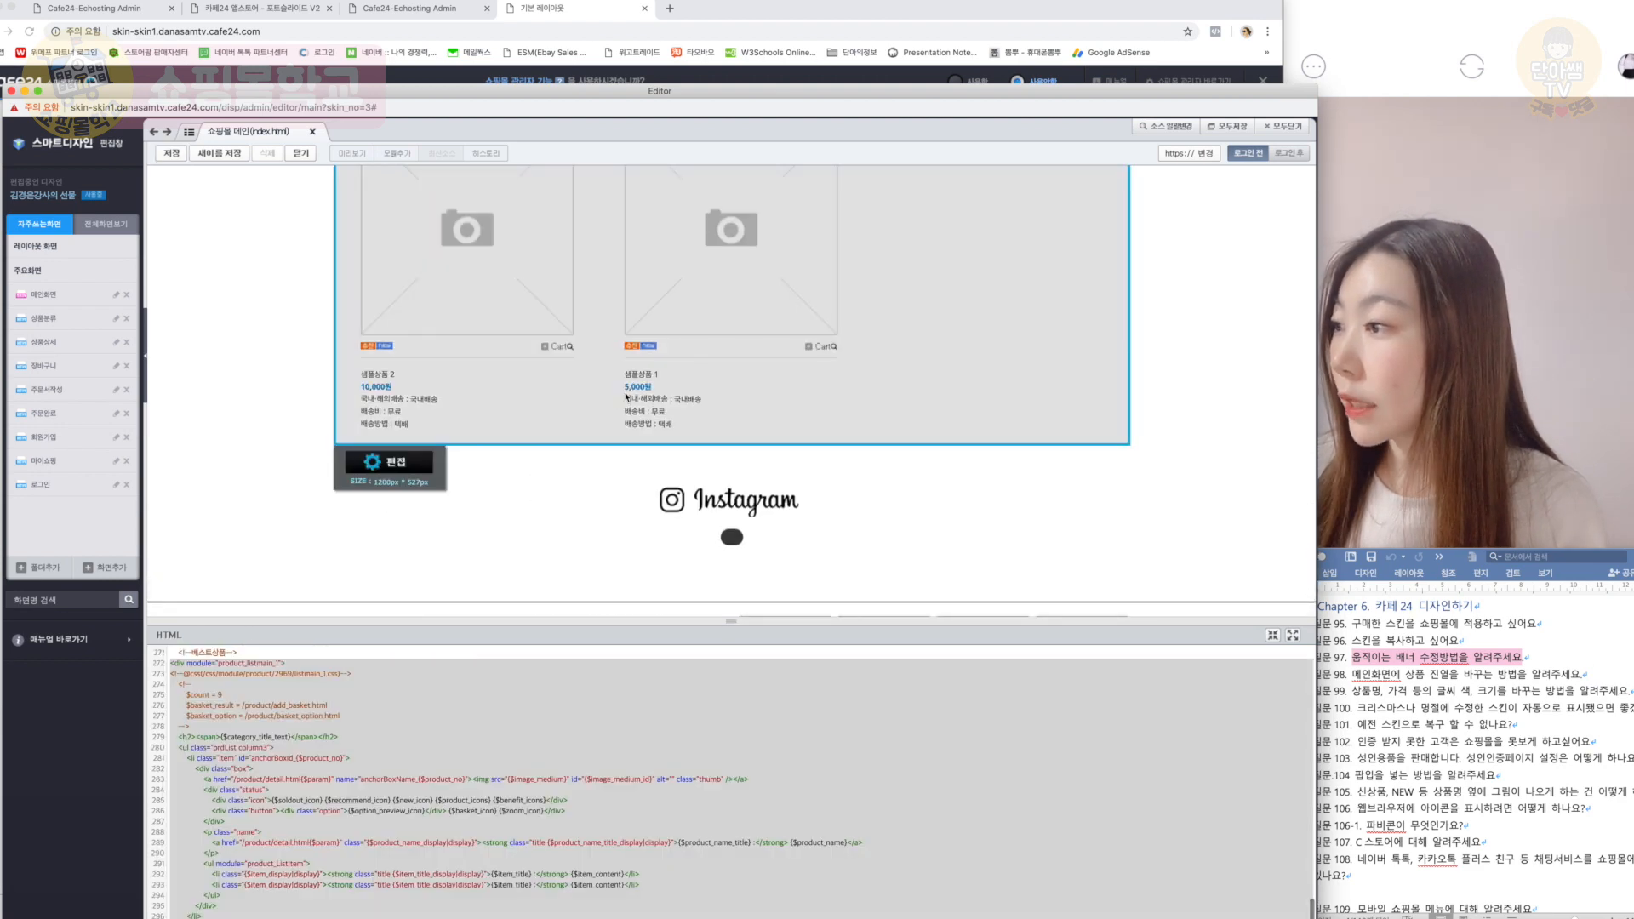
click(279, 663)
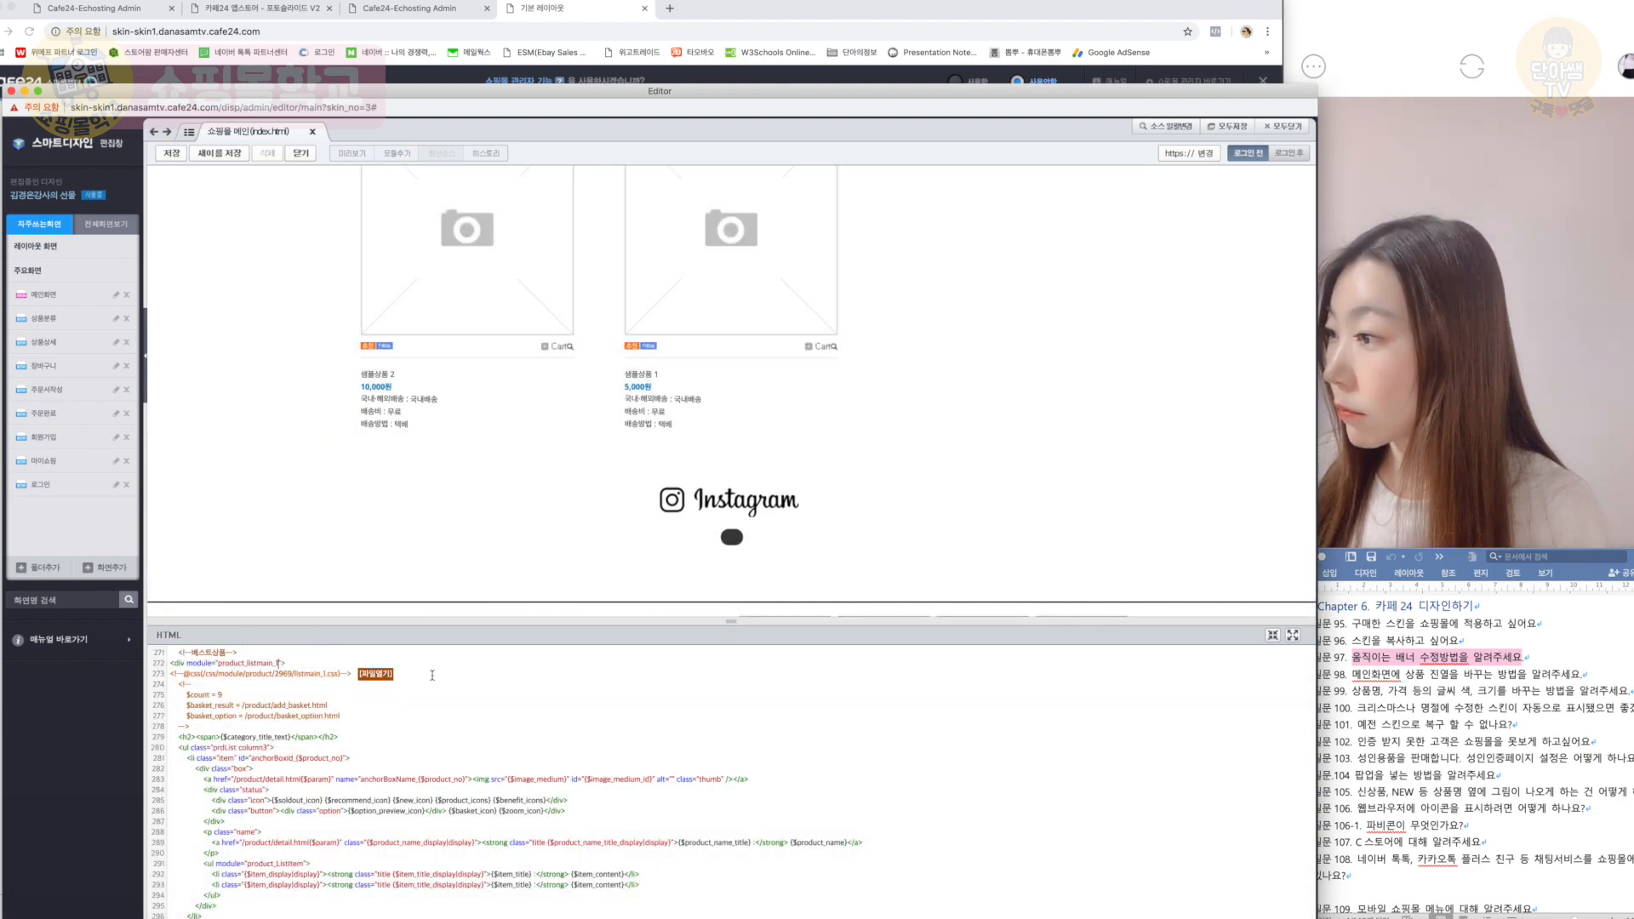
key(BackSpace)
text(4)
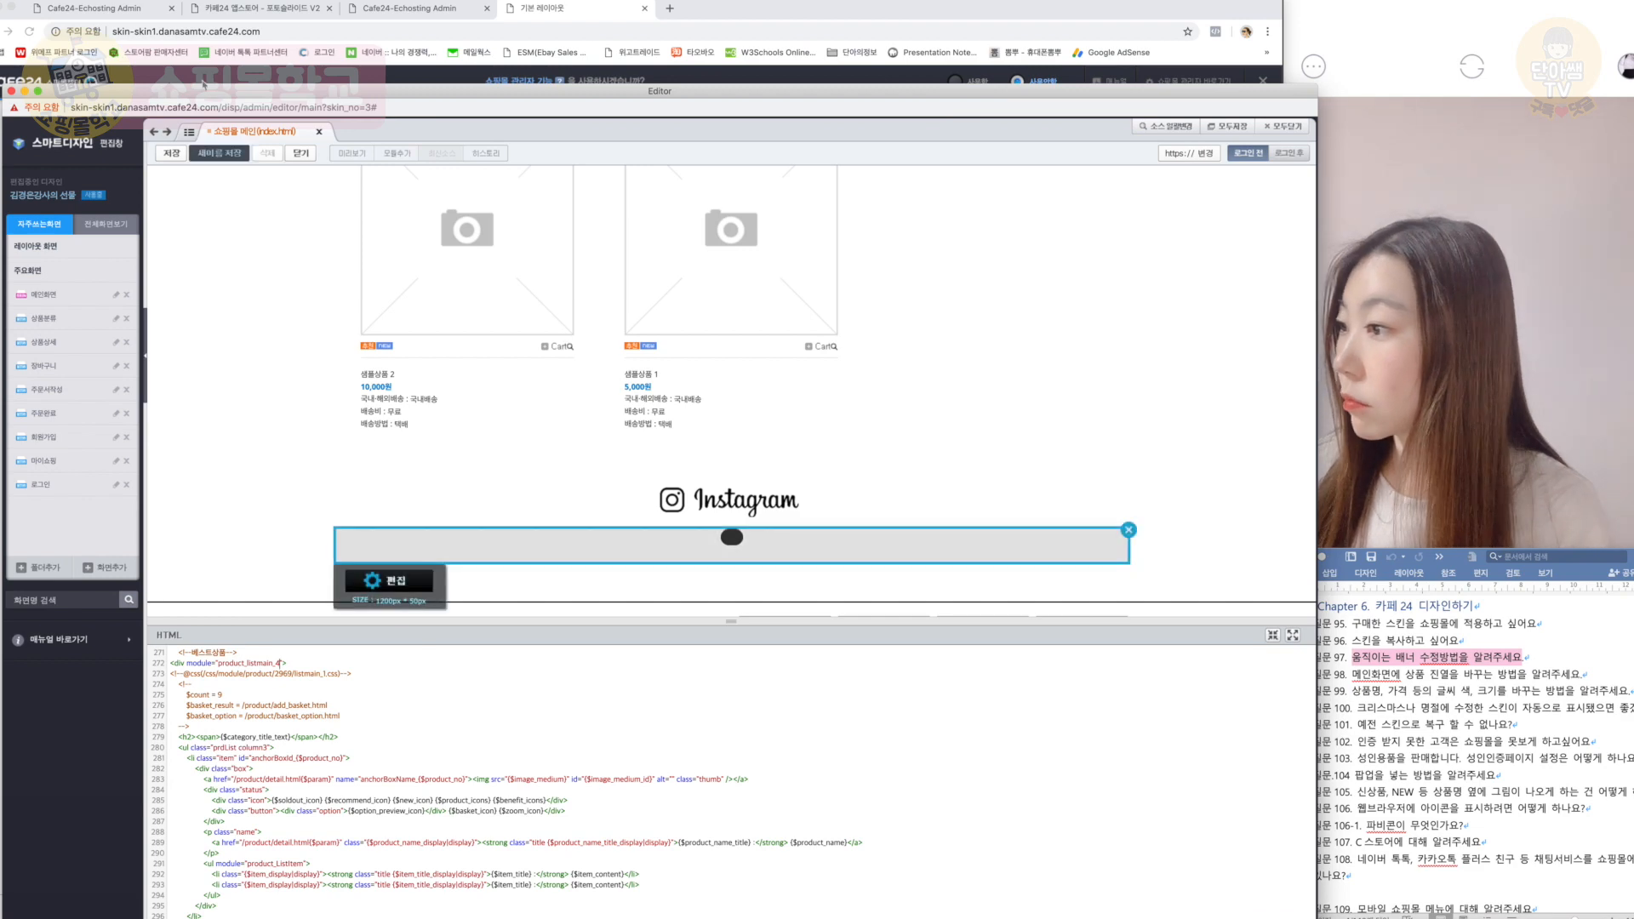
click(171, 153)
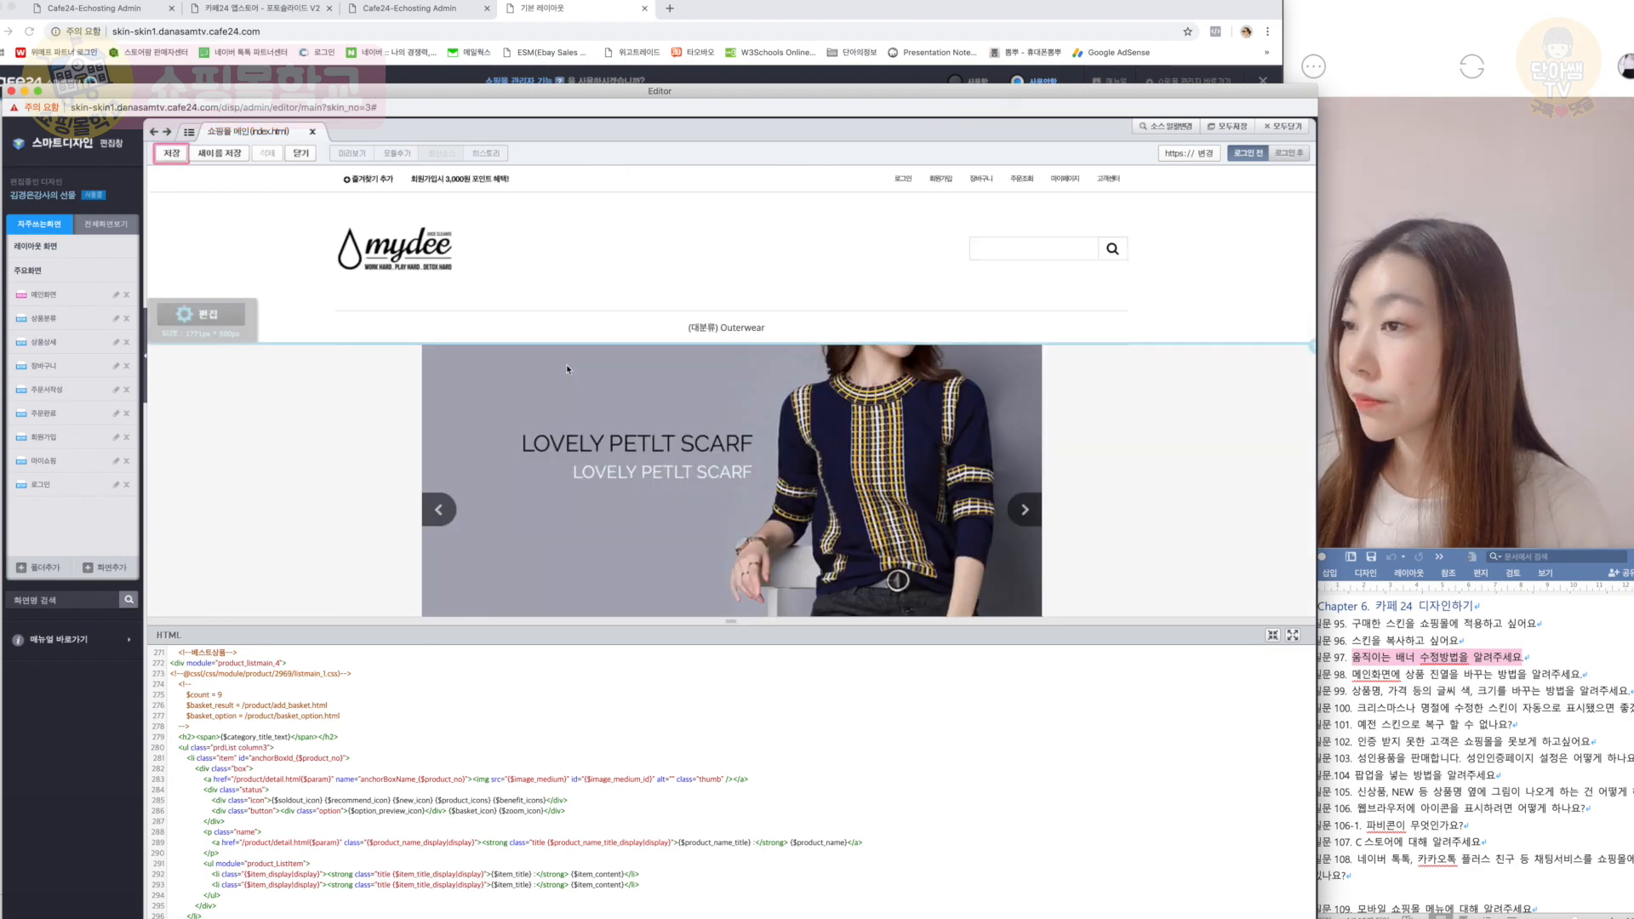
Step: Apply the third 3단형 design, the one with larger thumbnails, to the 추가카테고리2 product section on the main page
scroll(567, 369, down, 10)
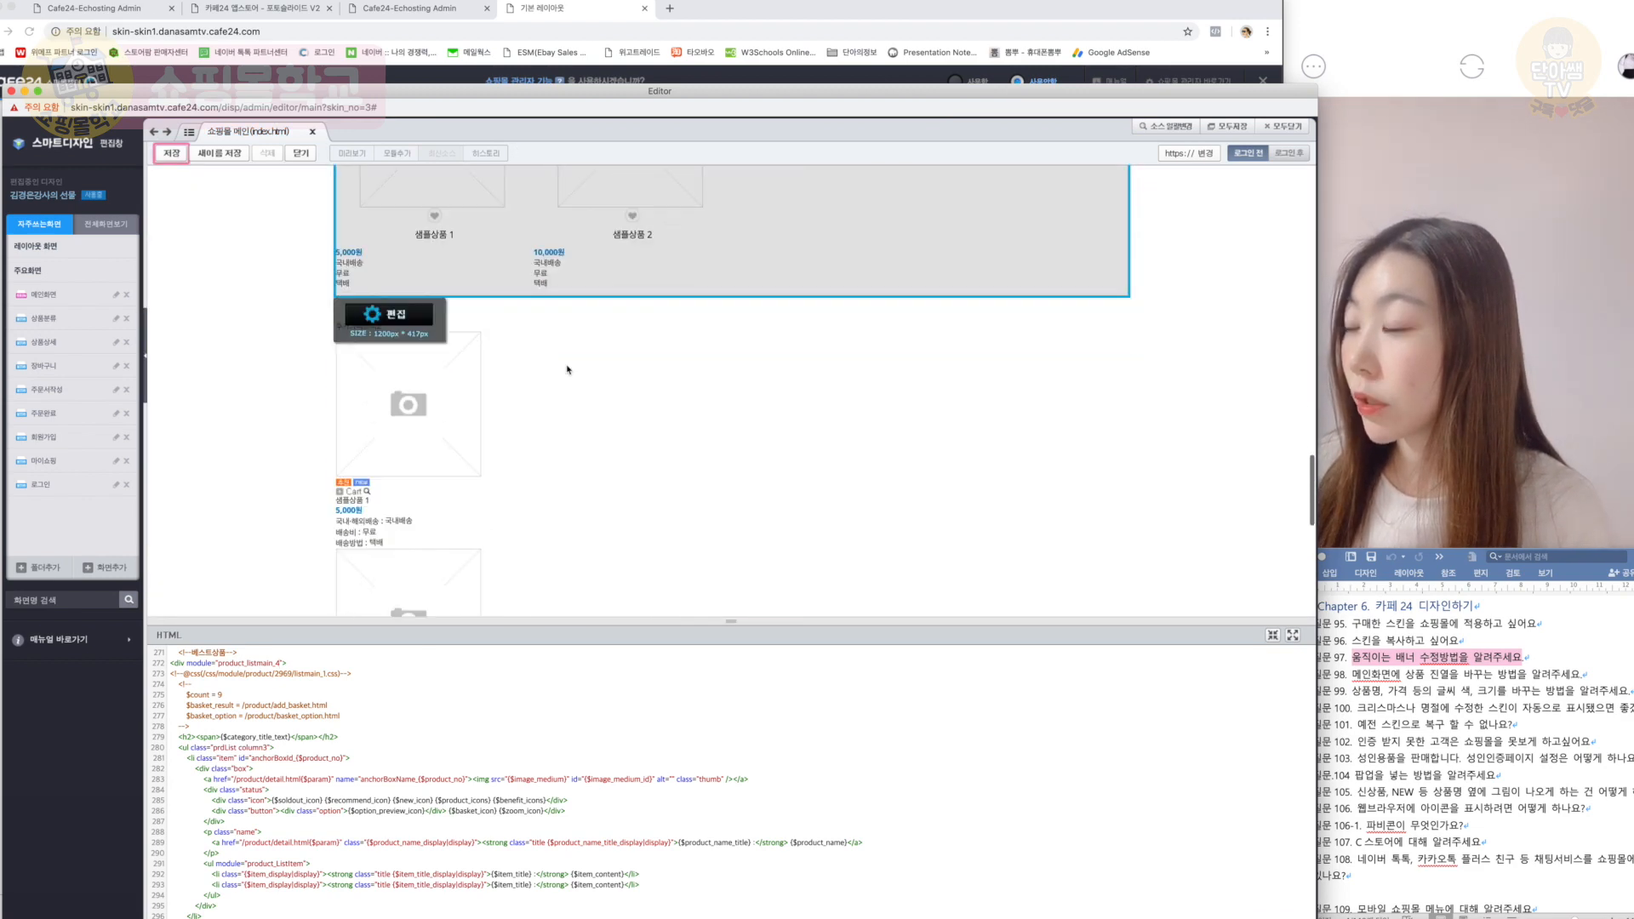
click(451, 446)
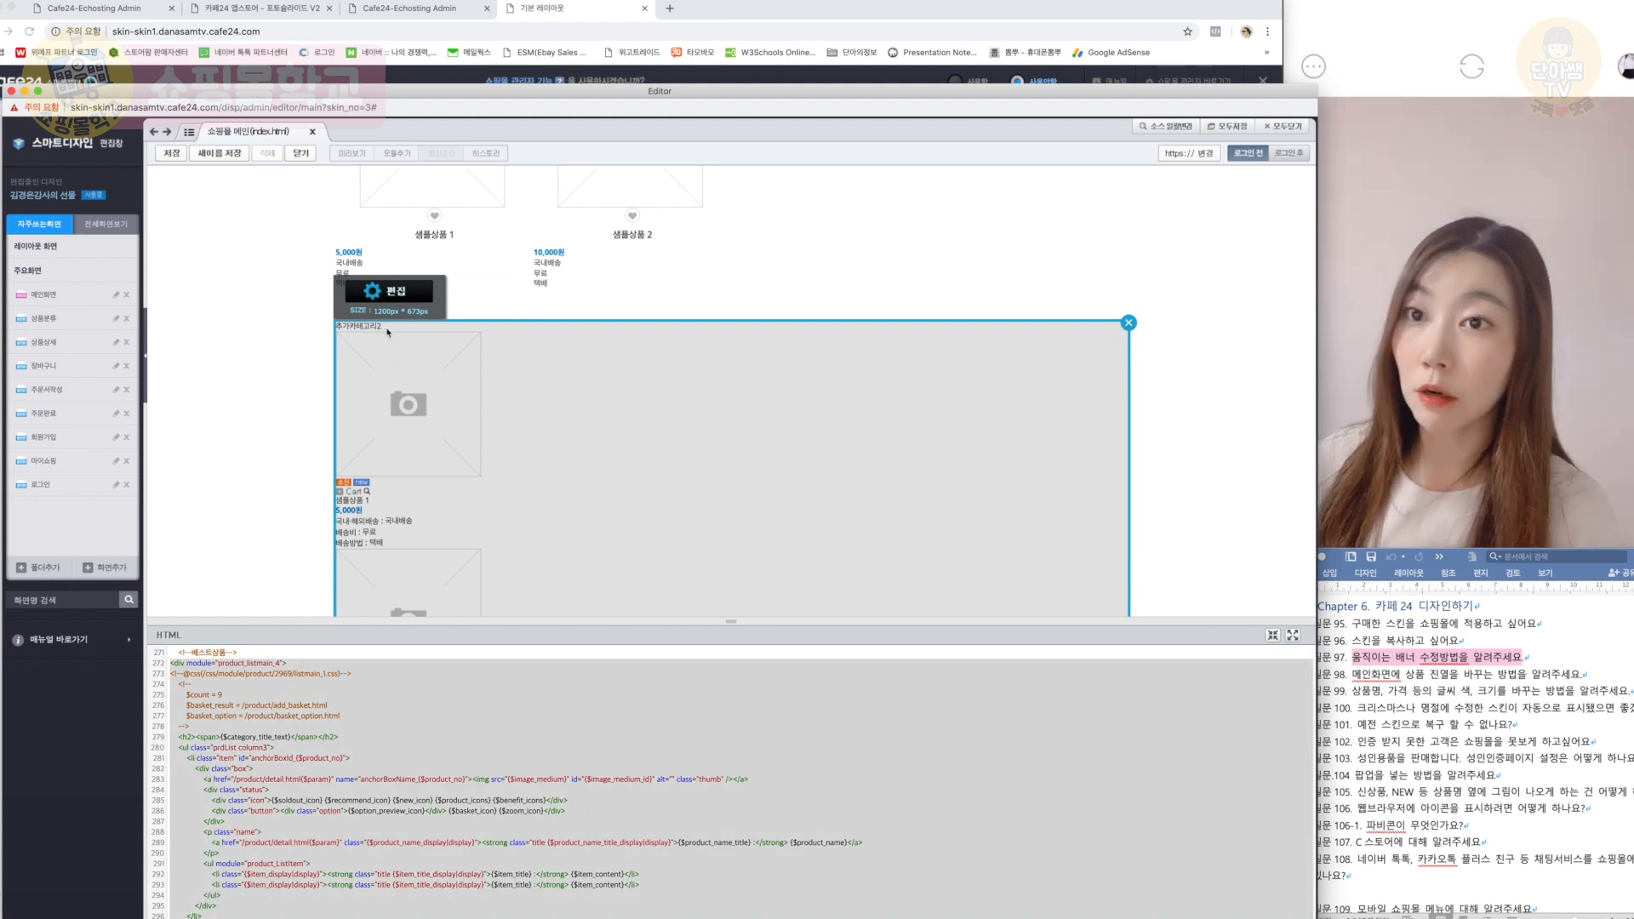
scroll(430, 438, down, 3)
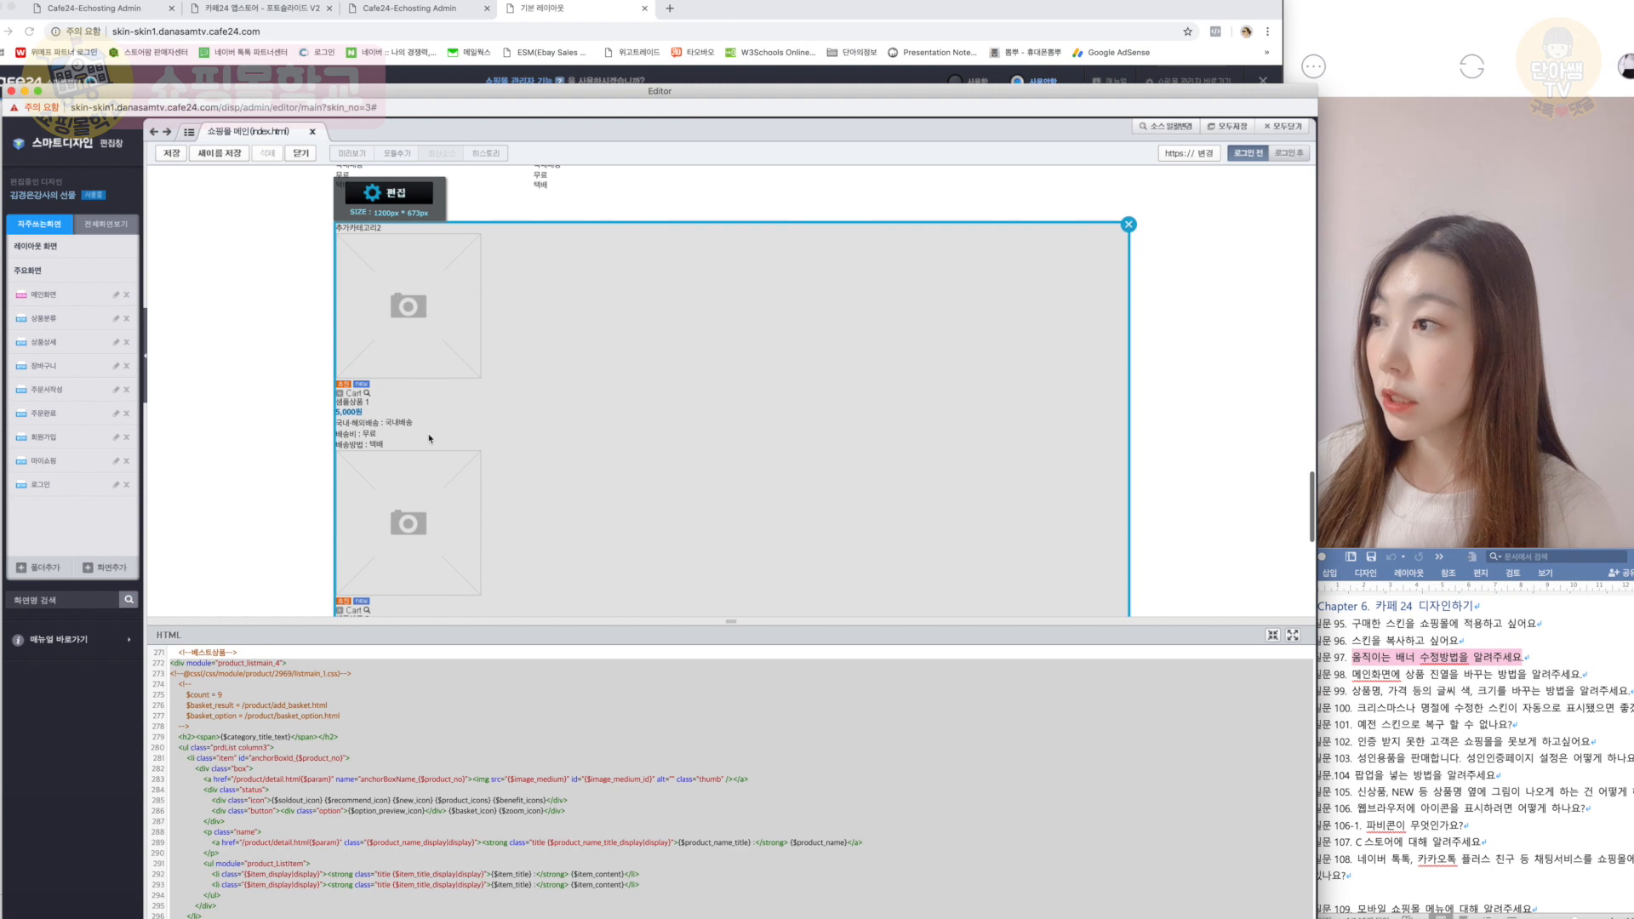
scroll(492, 507, down, 1)
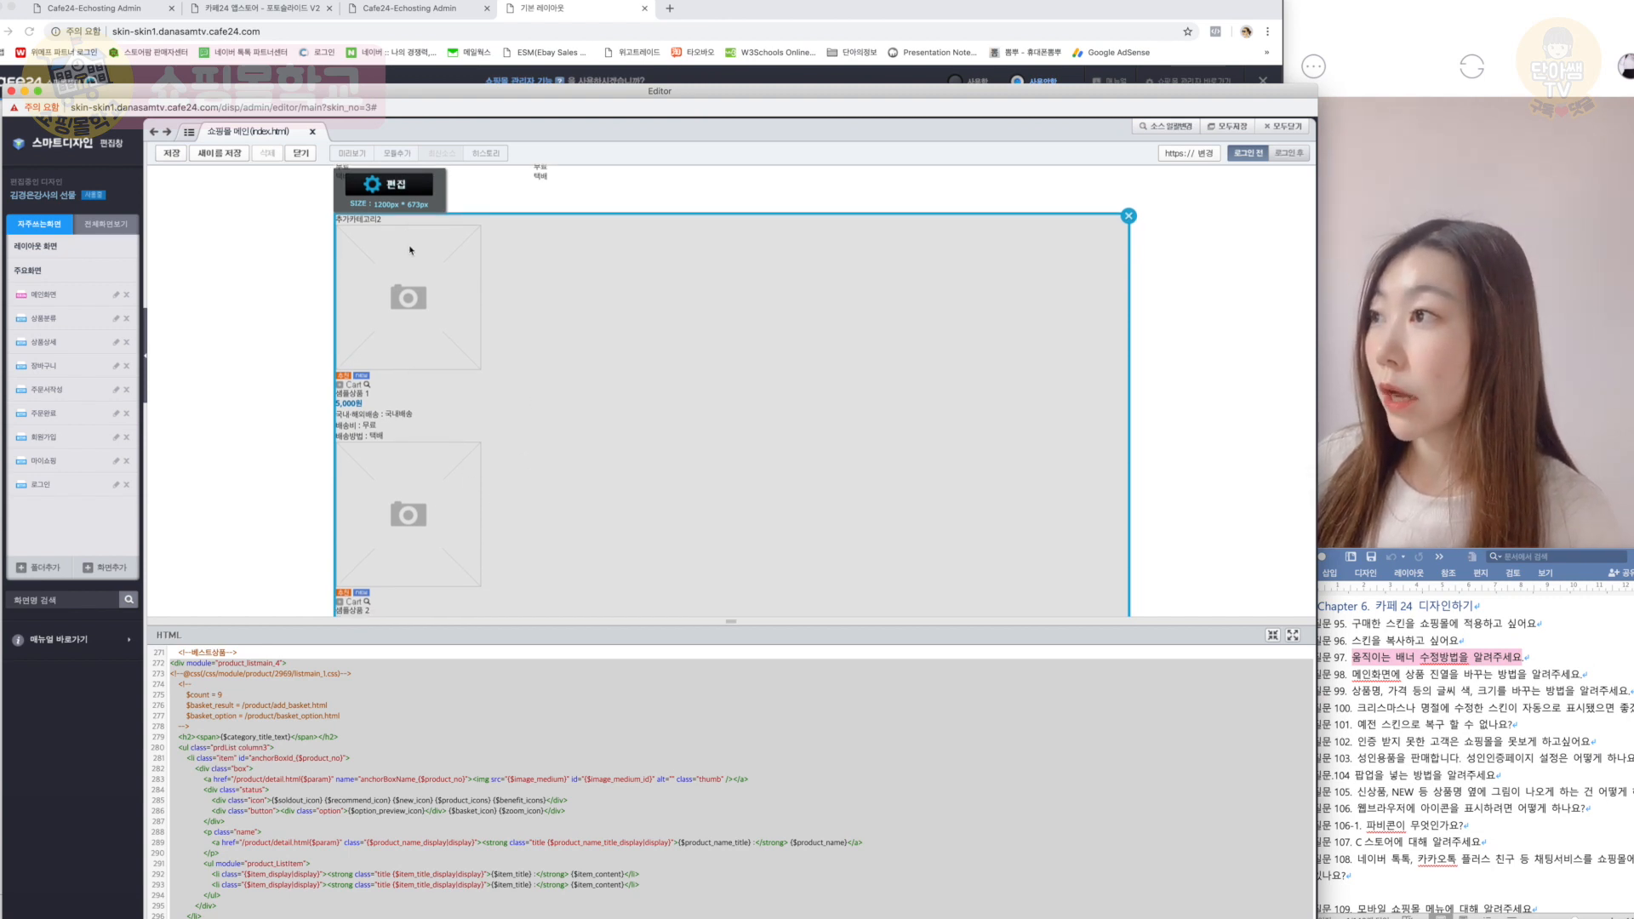
click(406, 185)
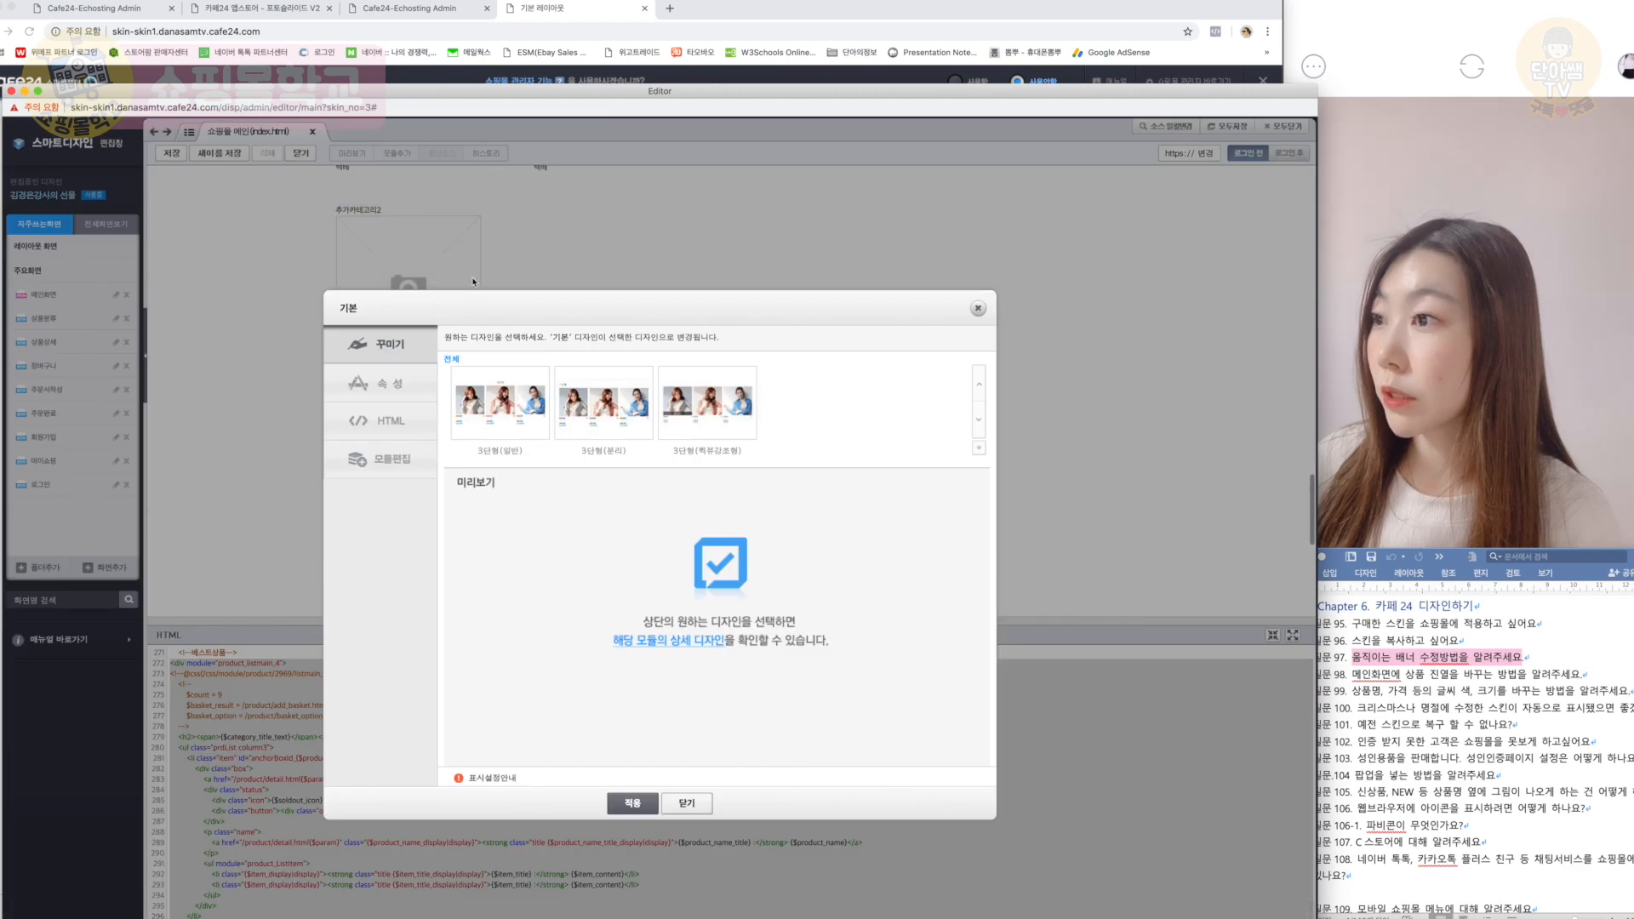
click(514, 413)
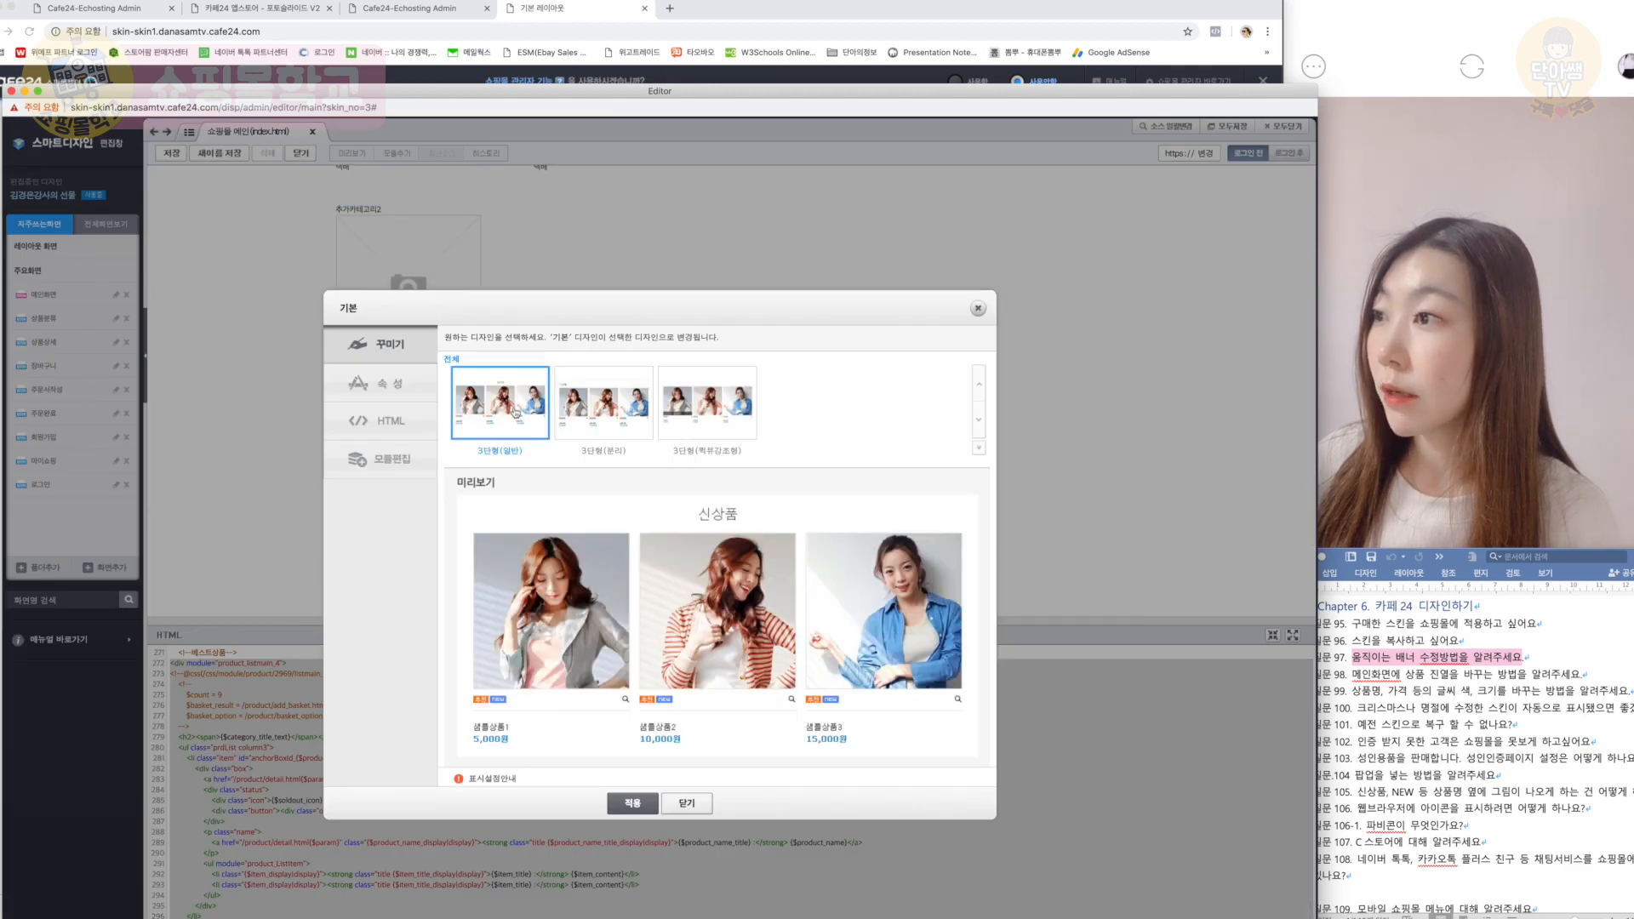
click(698, 405)
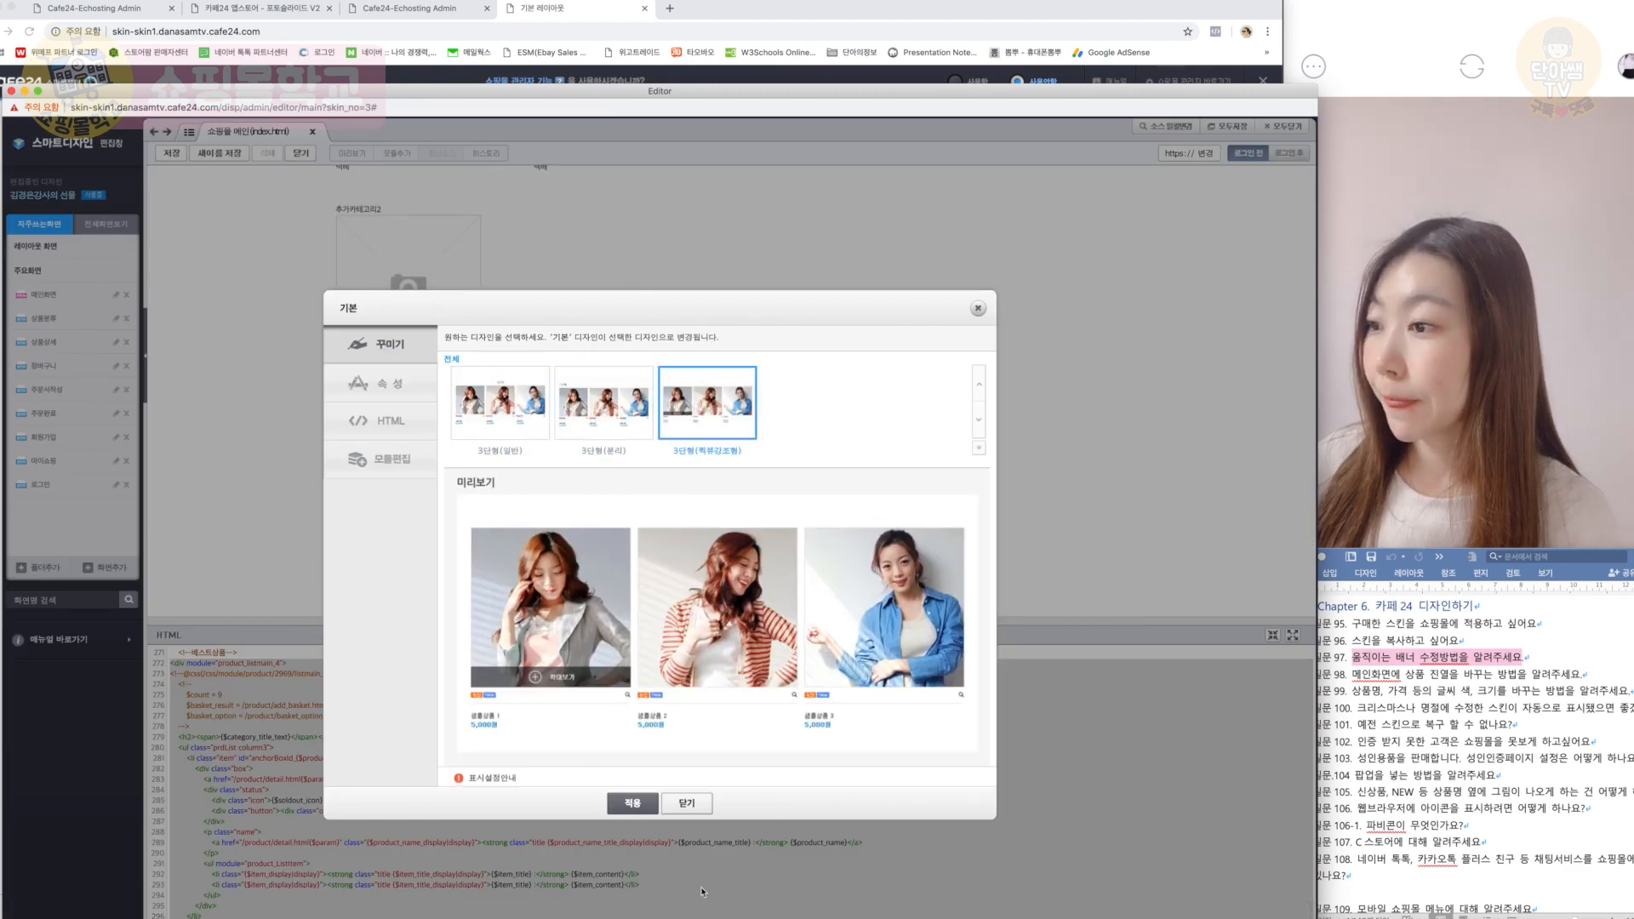
click(630, 801)
scroll(623, 520, down, 15)
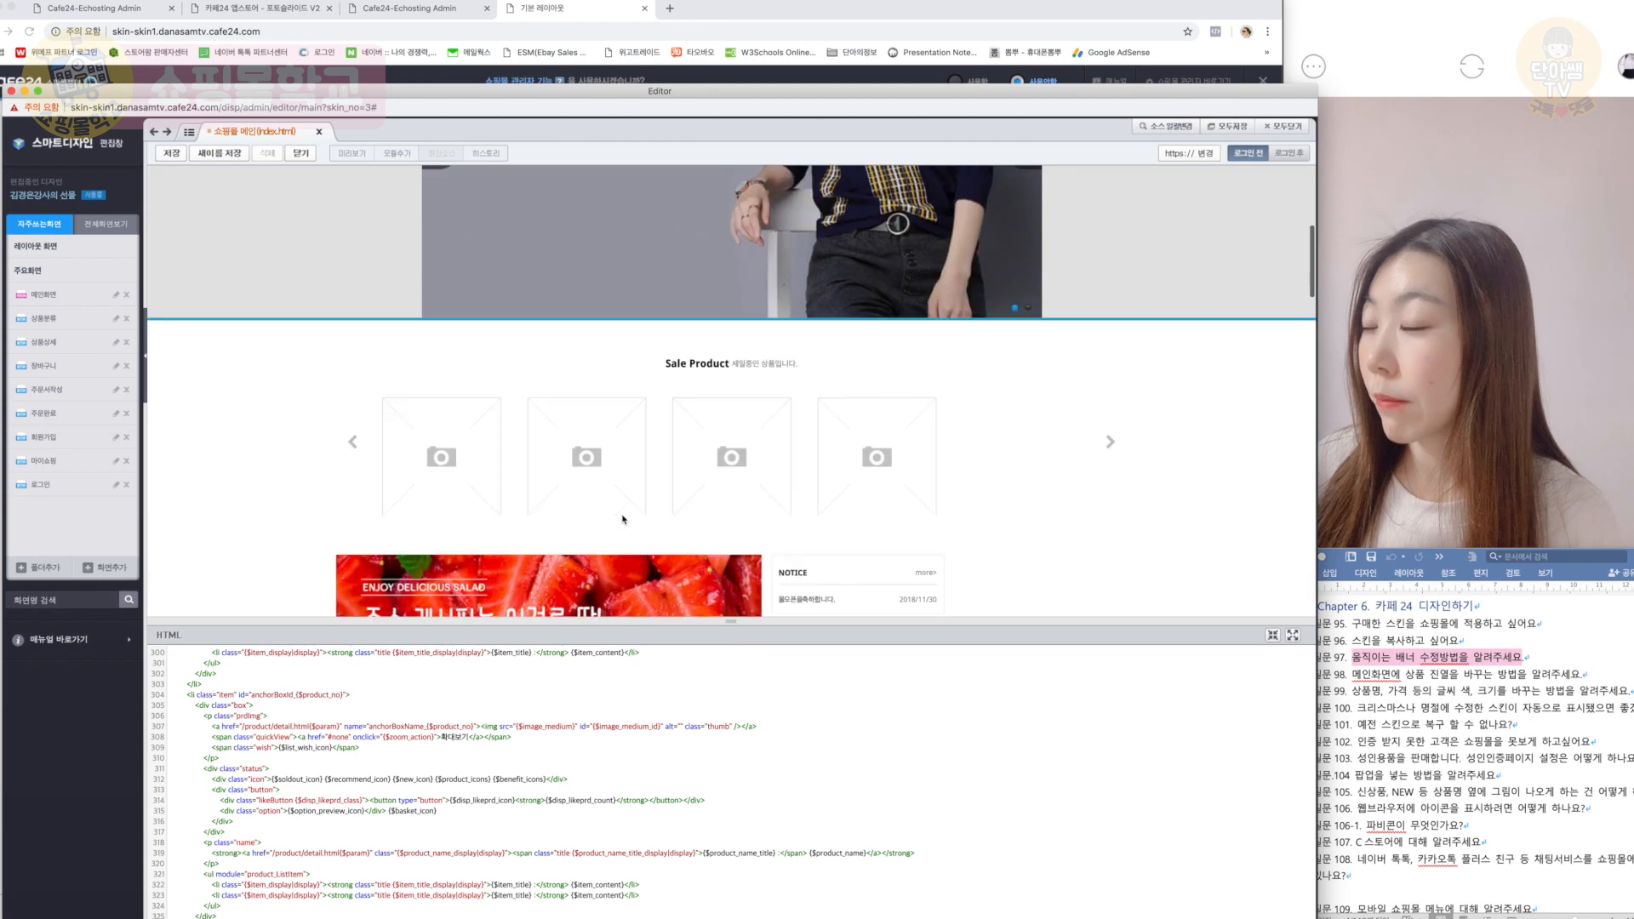
Step: Review the display-item properties of the 추가카테고리2 section and leave the design editor without saving
scroll(623, 519, down, 3)
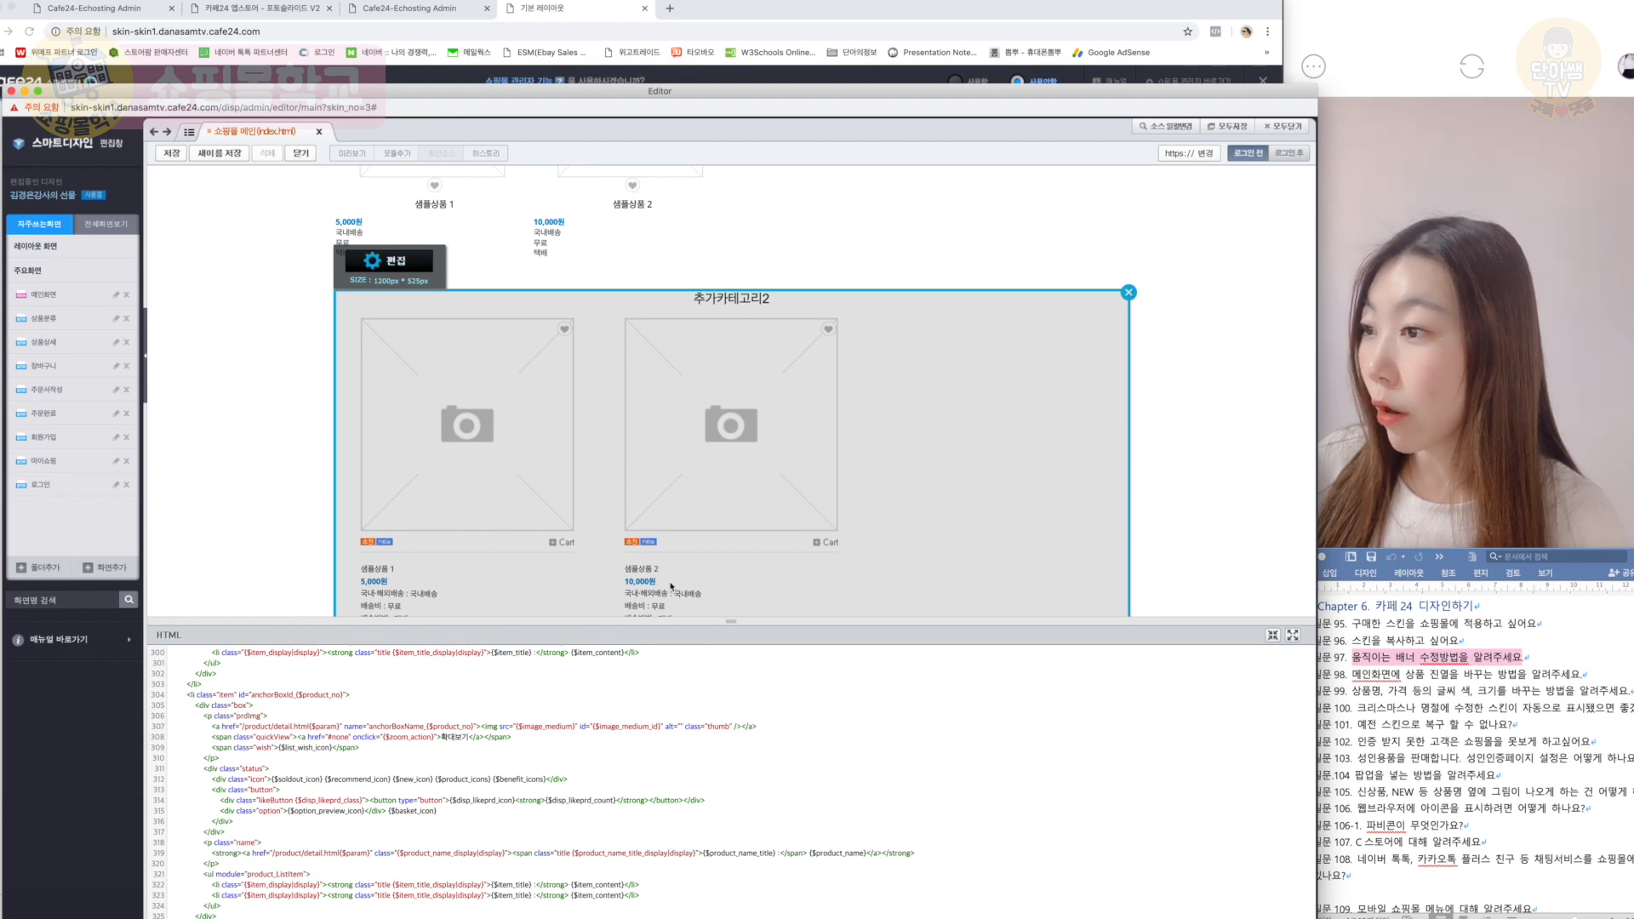
click(700, 570)
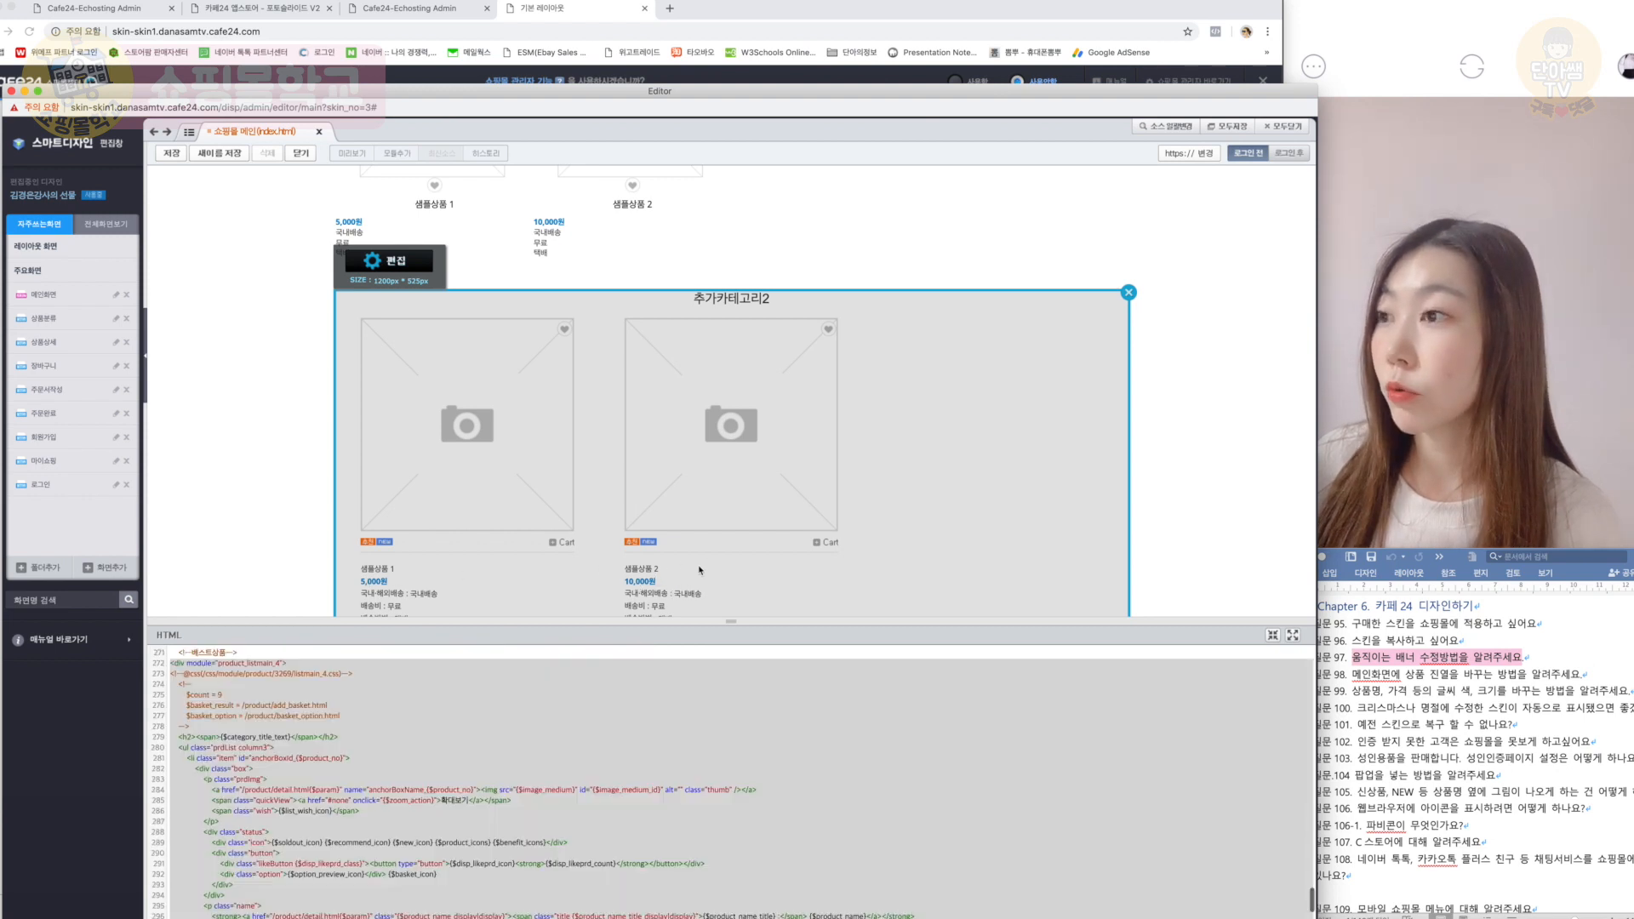
click(407, 270)
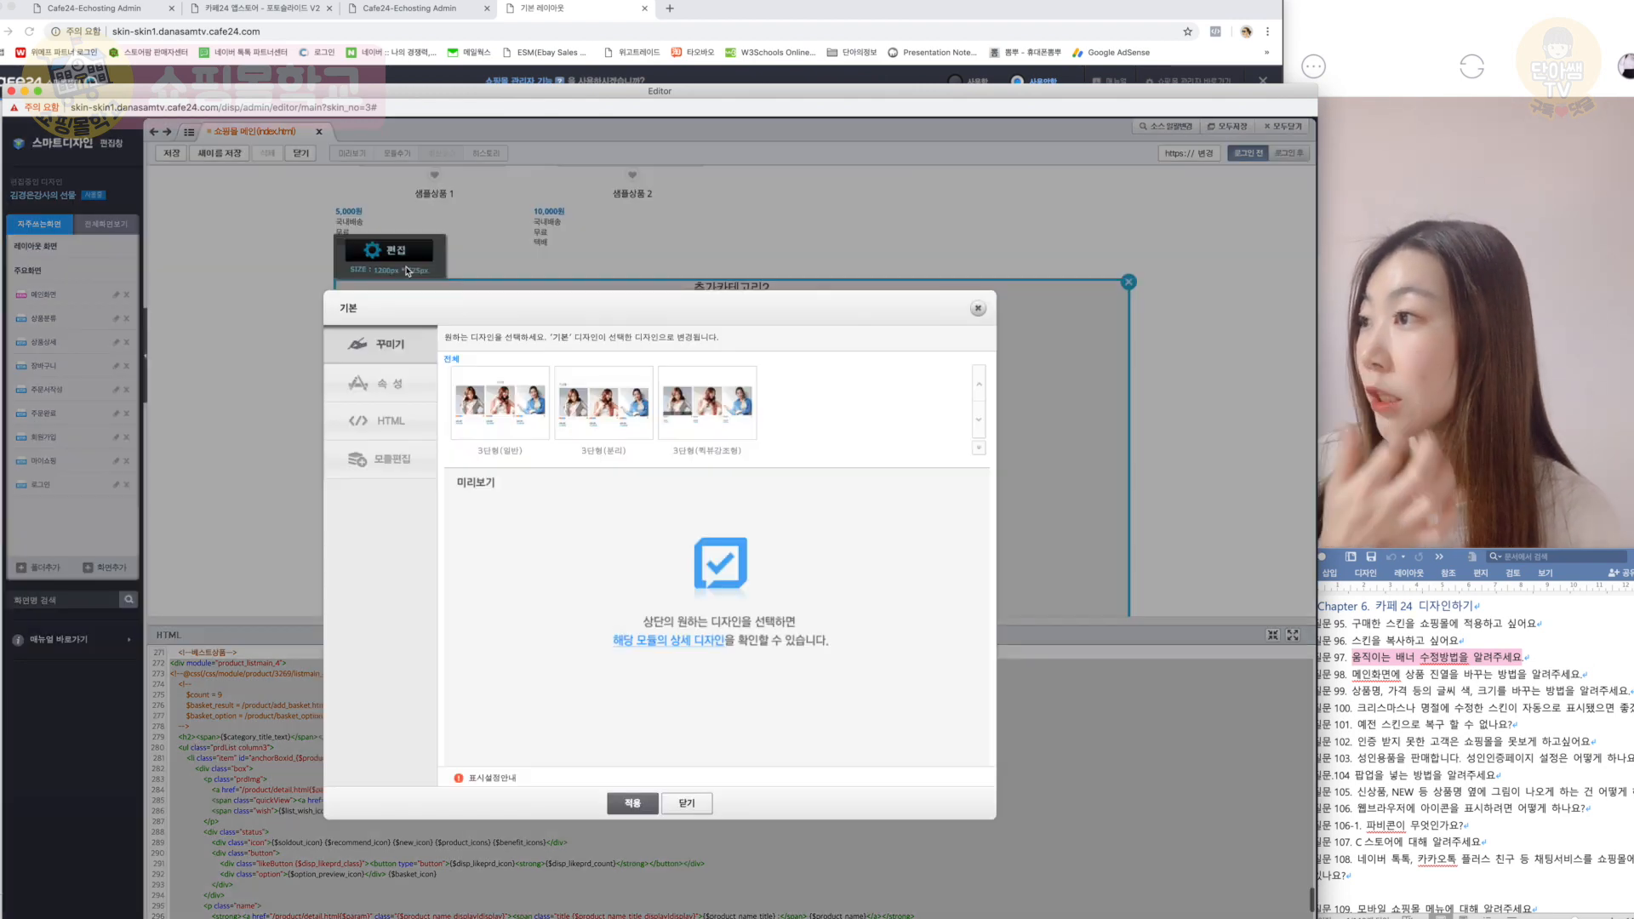
click(423, 388)
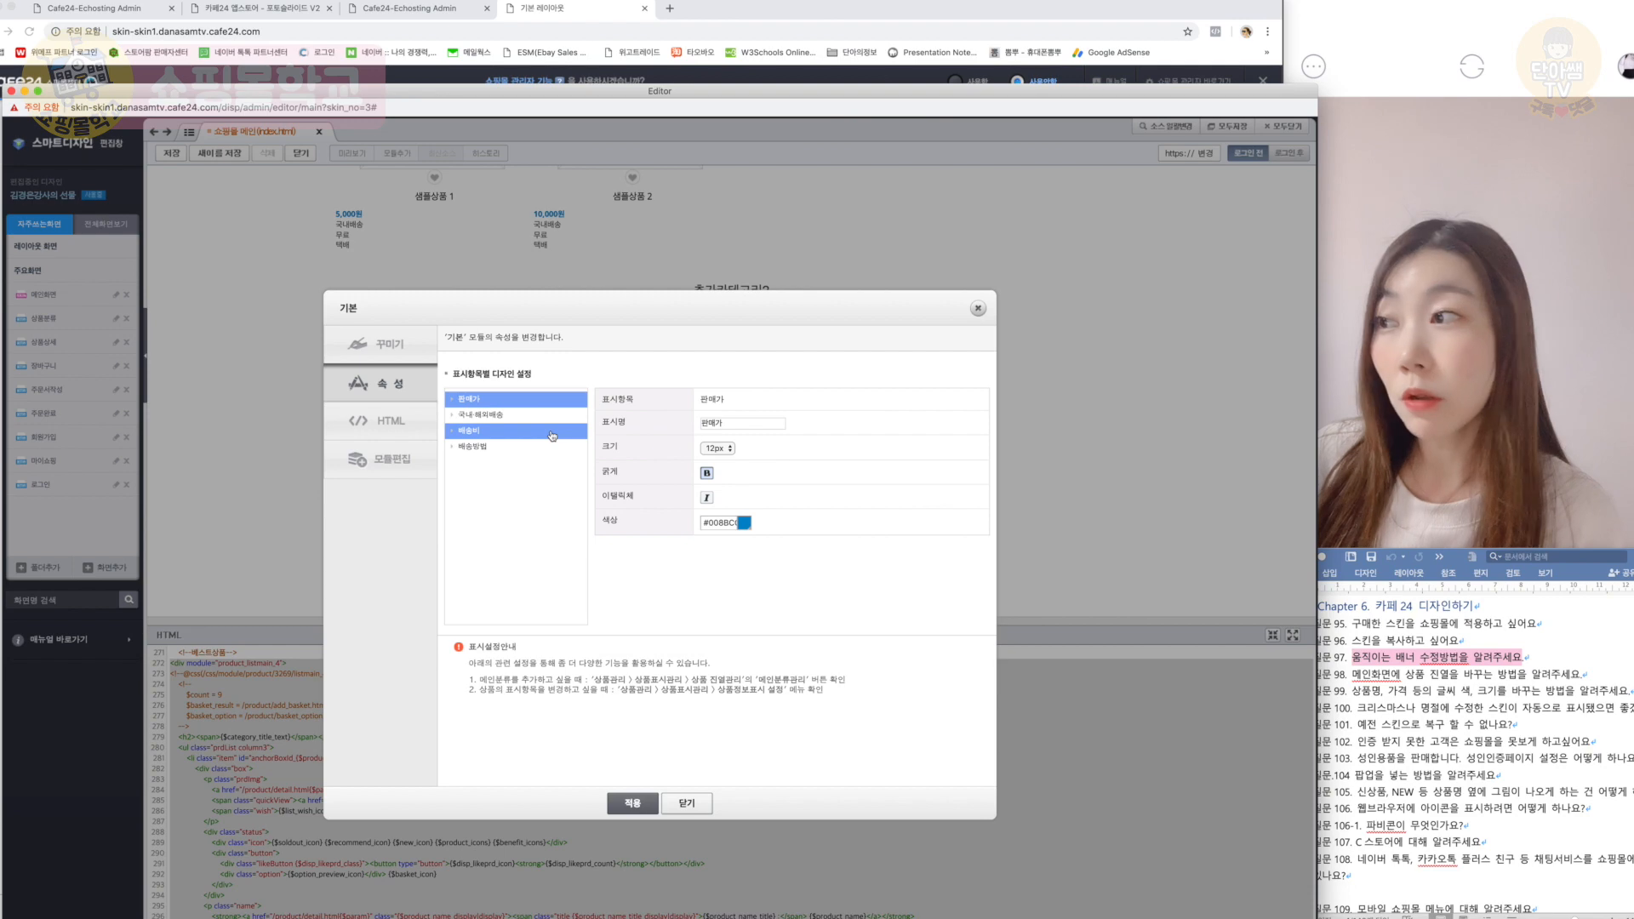
click(12, 91)
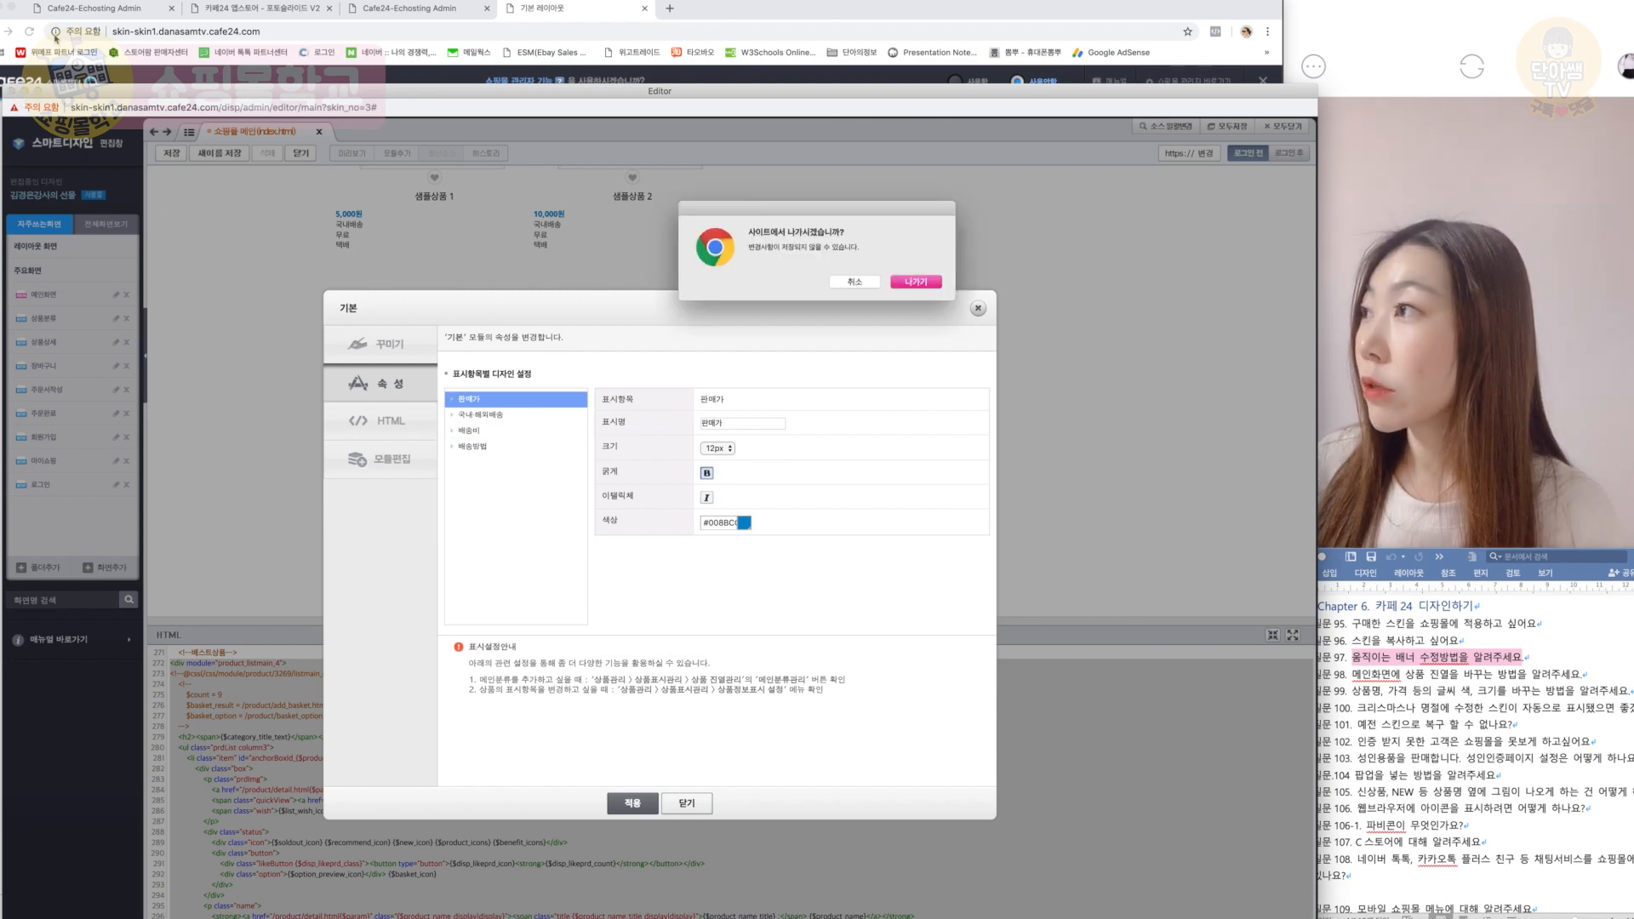
click(908, 282)
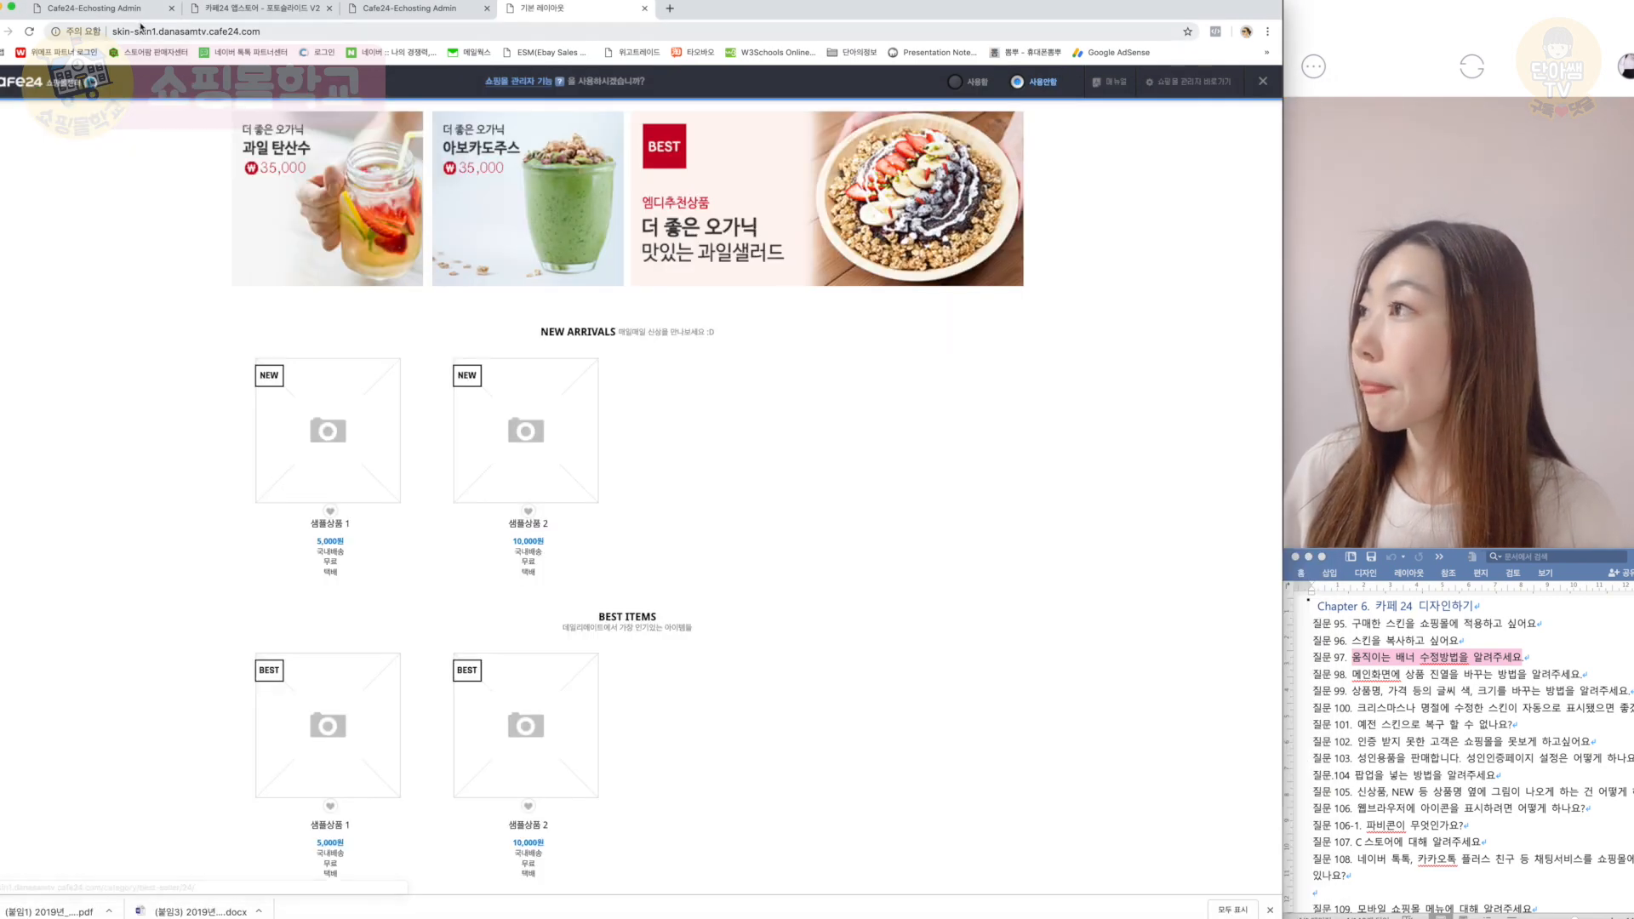
Step: Switch to the shop admin and open the main-screen product information display settings (상품정보표시 설정) for the 추천상품 category
click(137, 17)
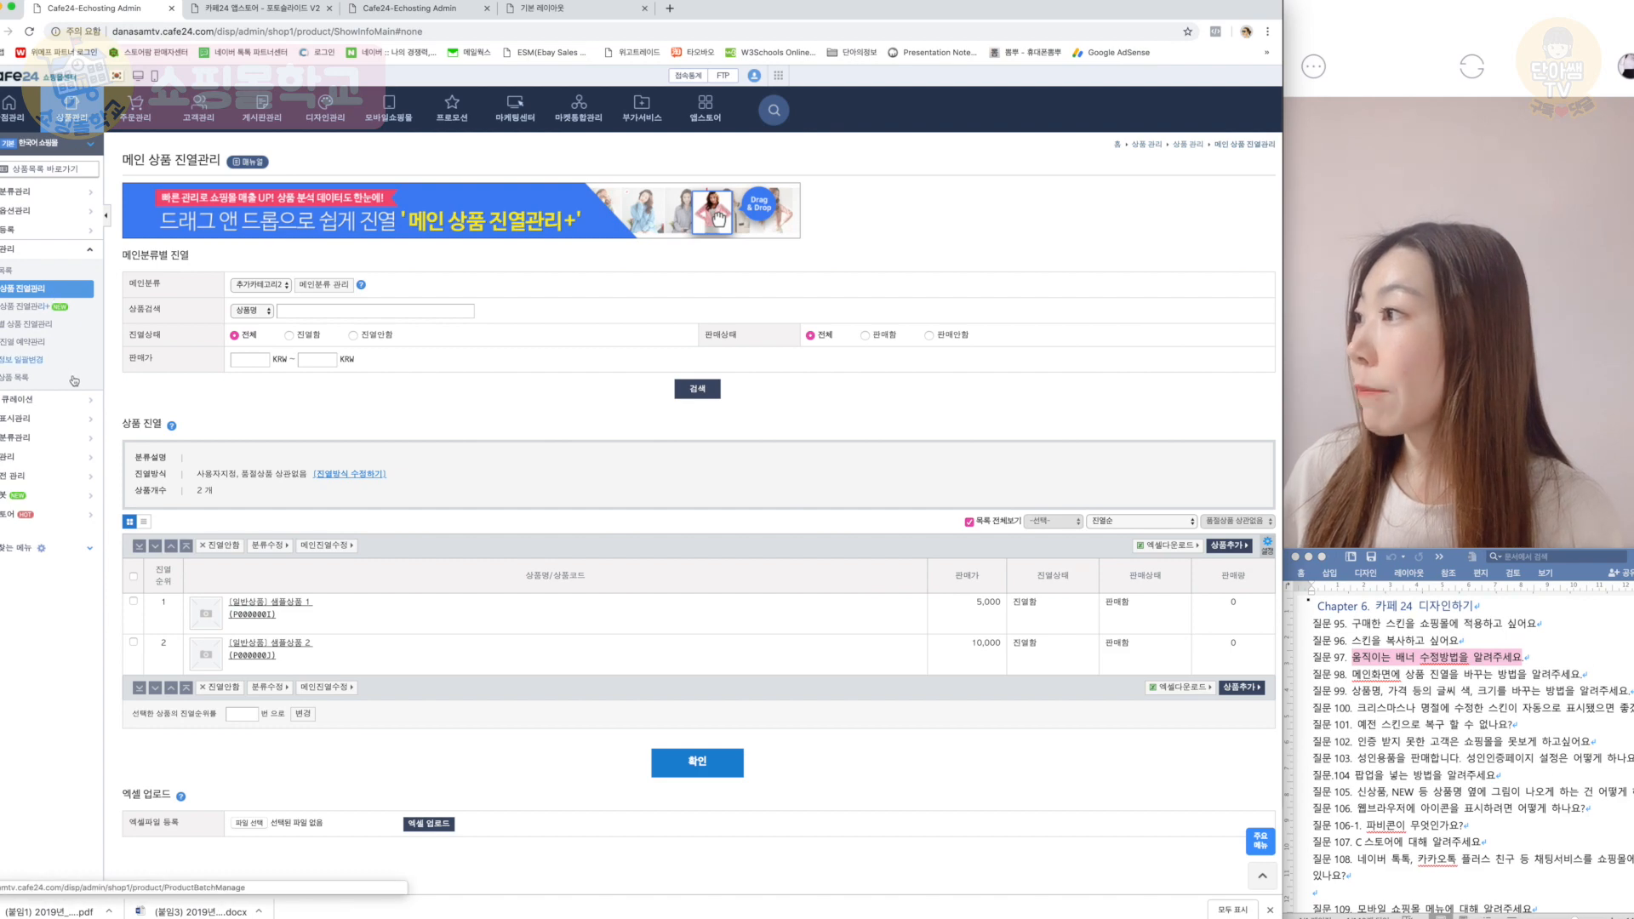
click(40, 420)
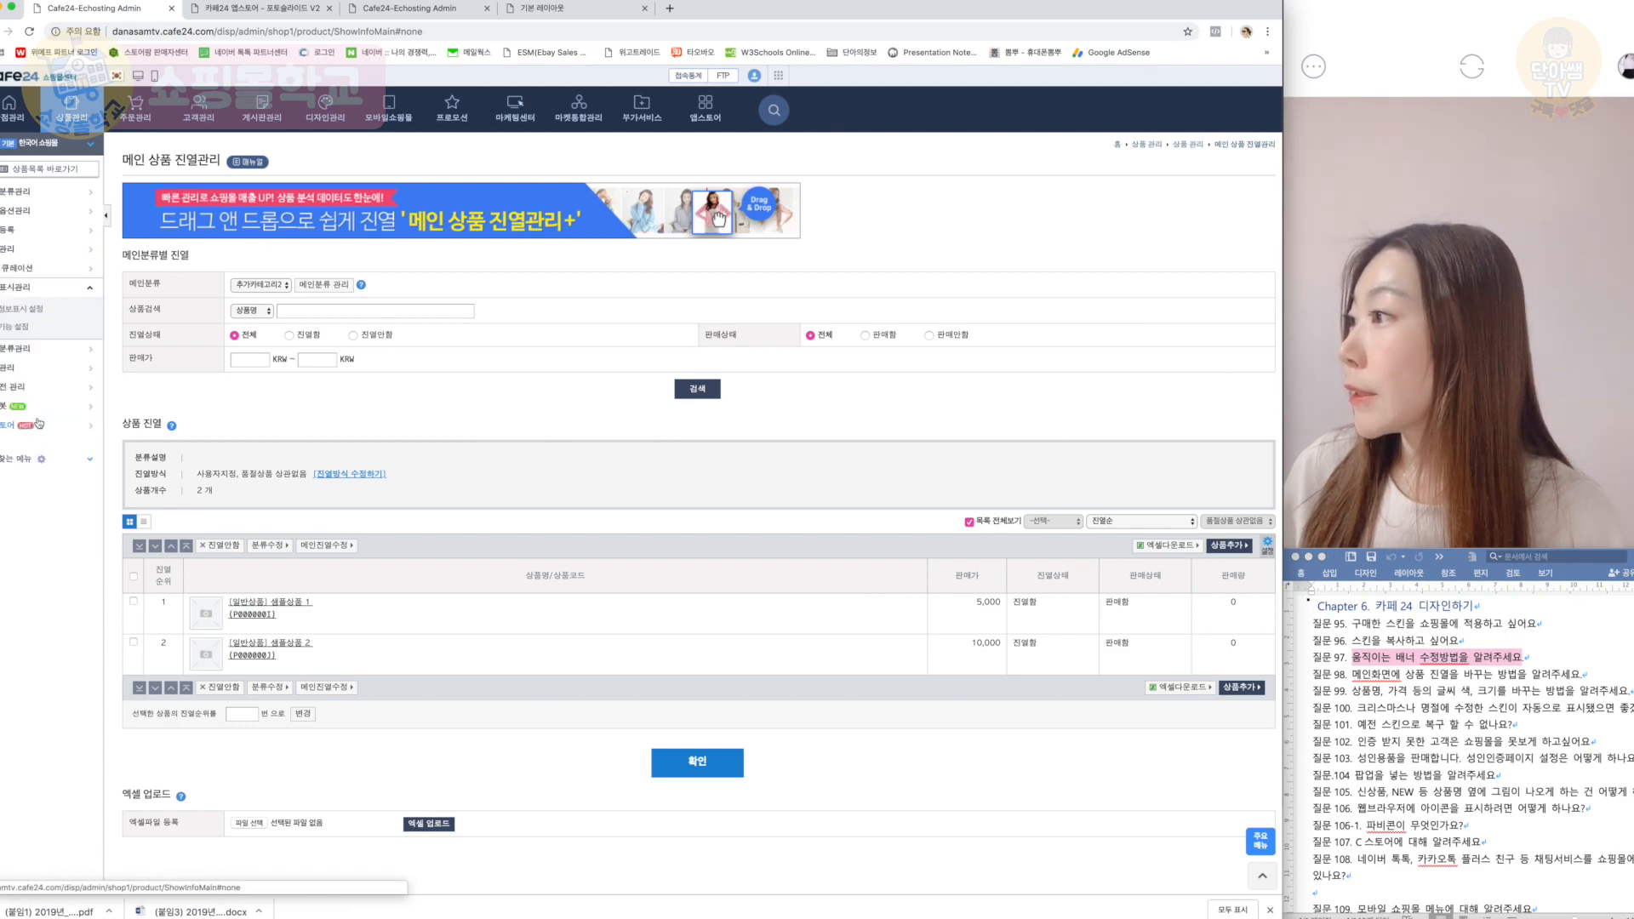
click(10, 315)
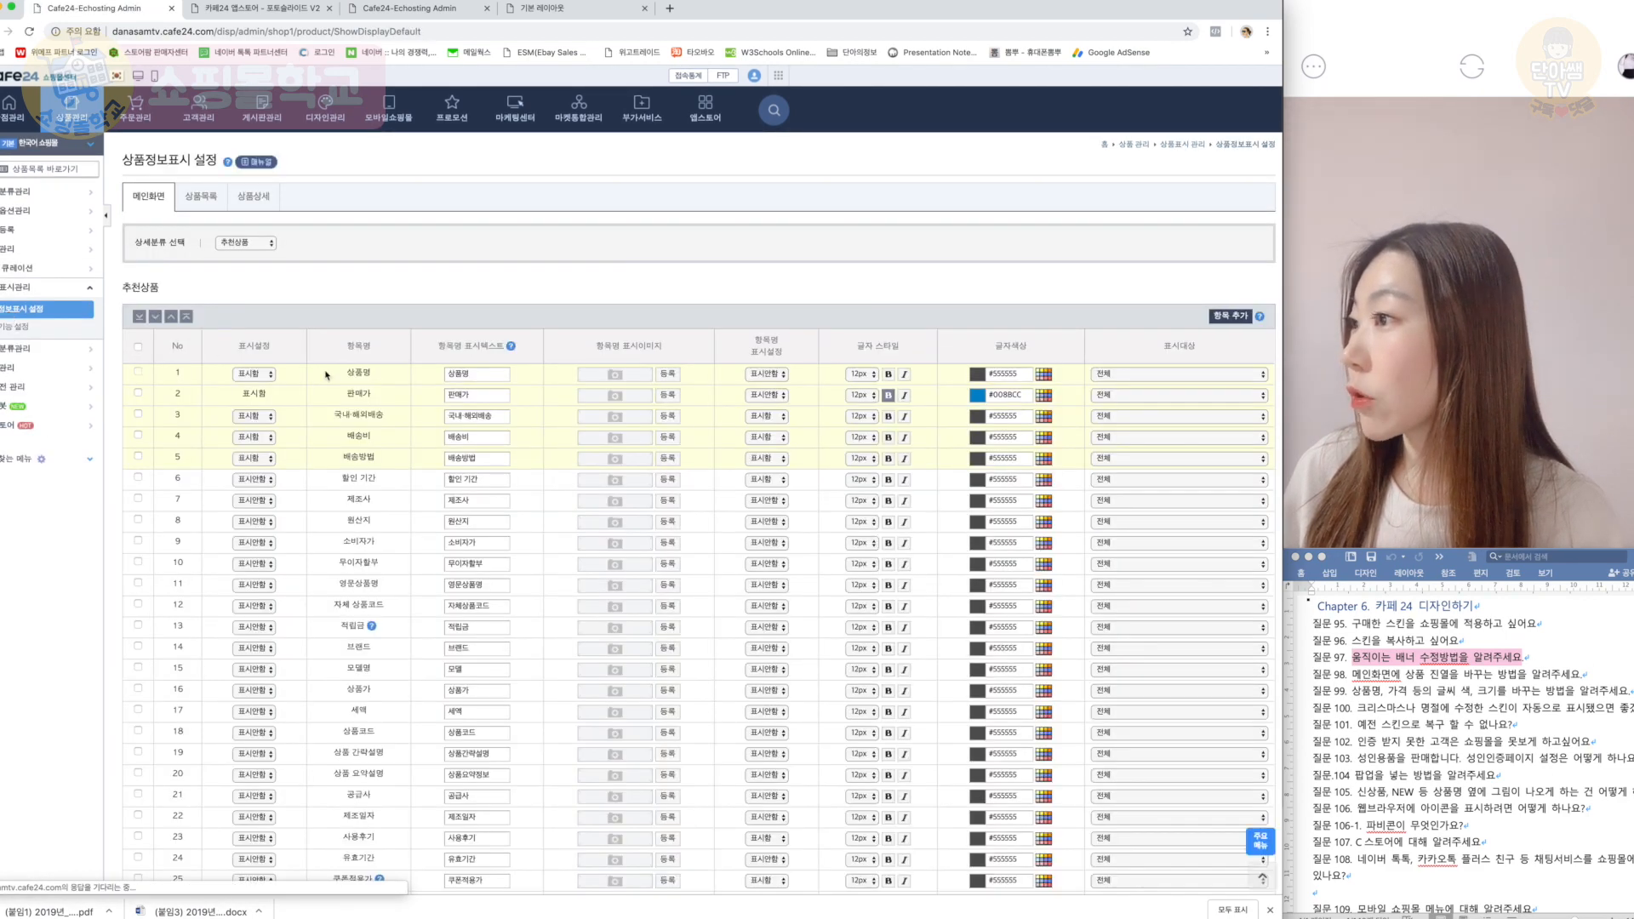
click(252, 243)
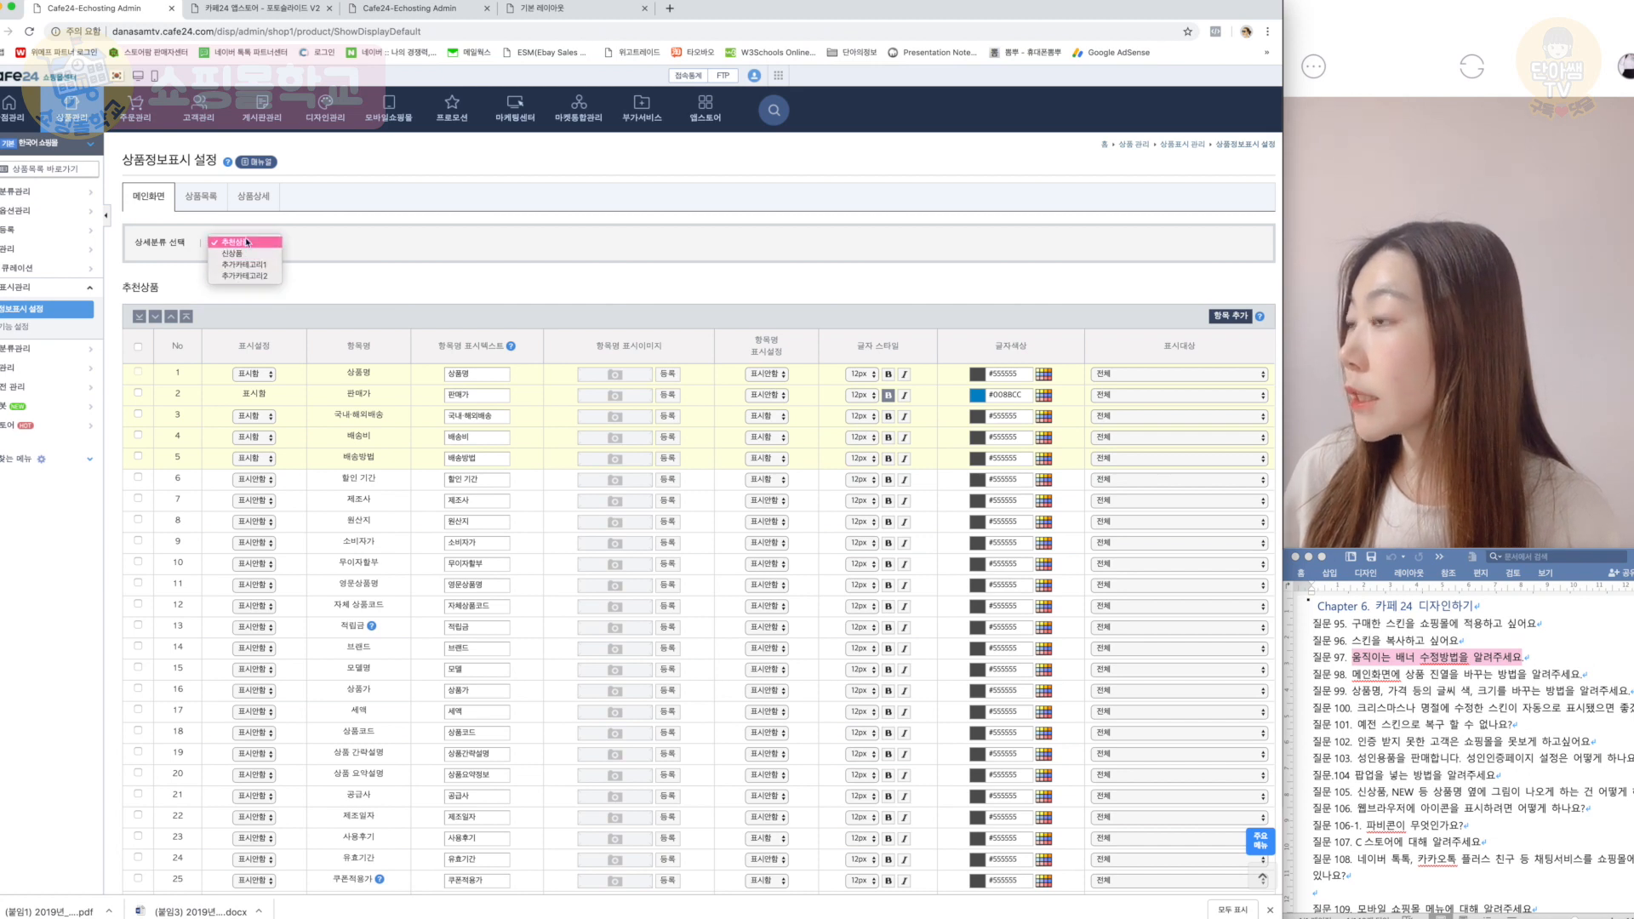
click(292, 394)
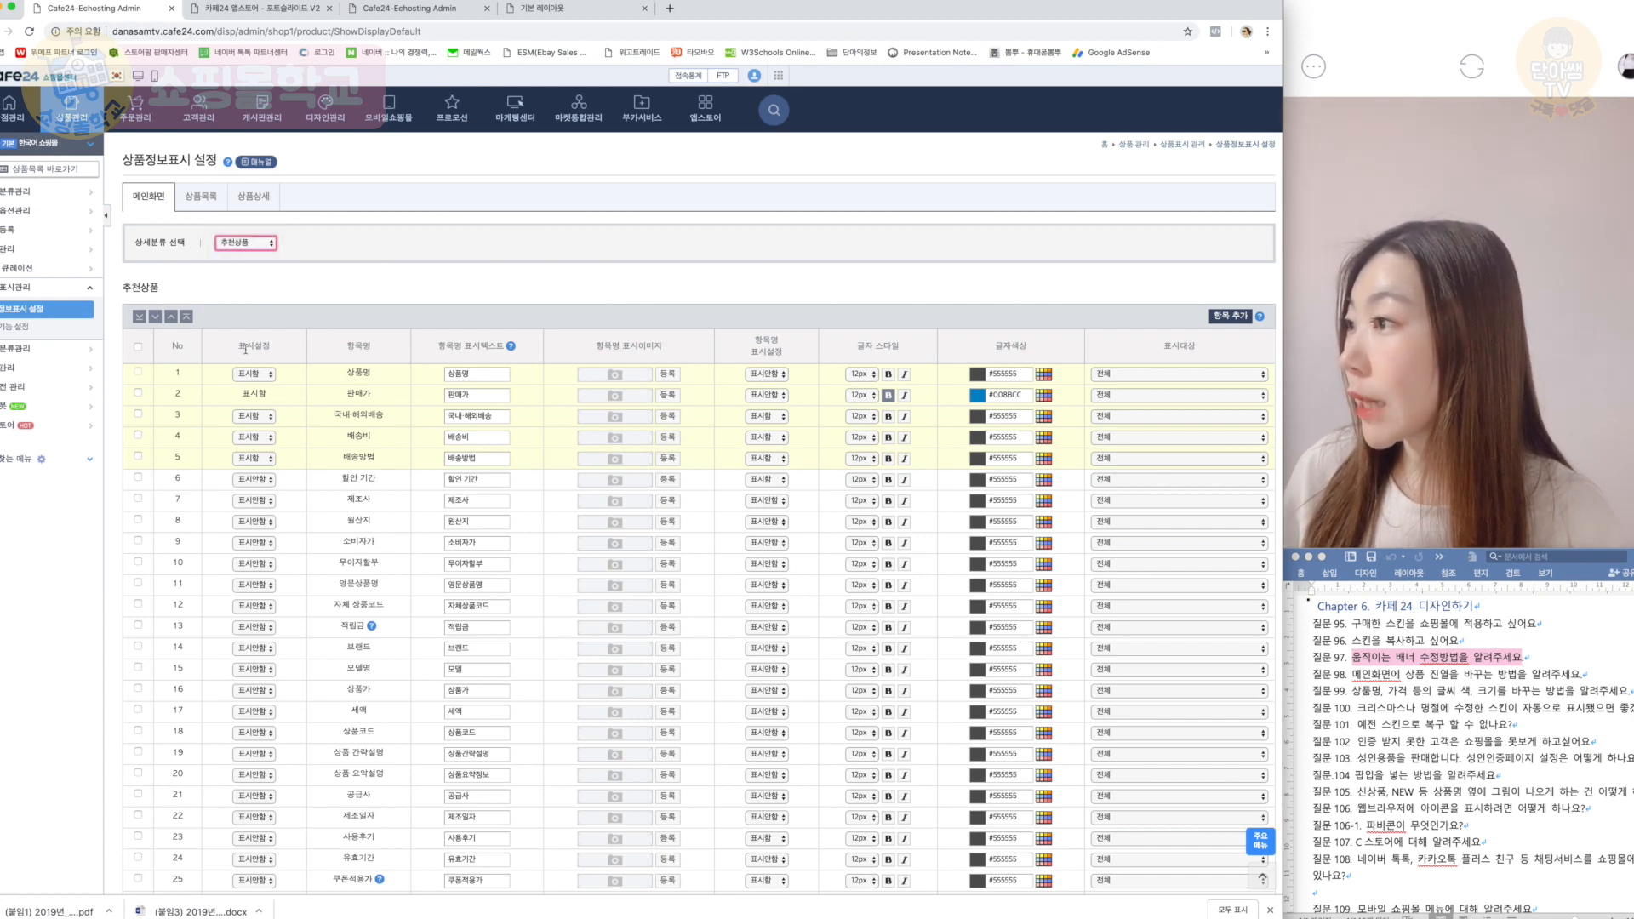
Step: Set 배송비, 배송방법 and 국내·해외배송 to 표시안함 for the 추천상품 category and save the display settings
click(256, 437)
click(254, 449)
click(253, 458)
click(256, 470)
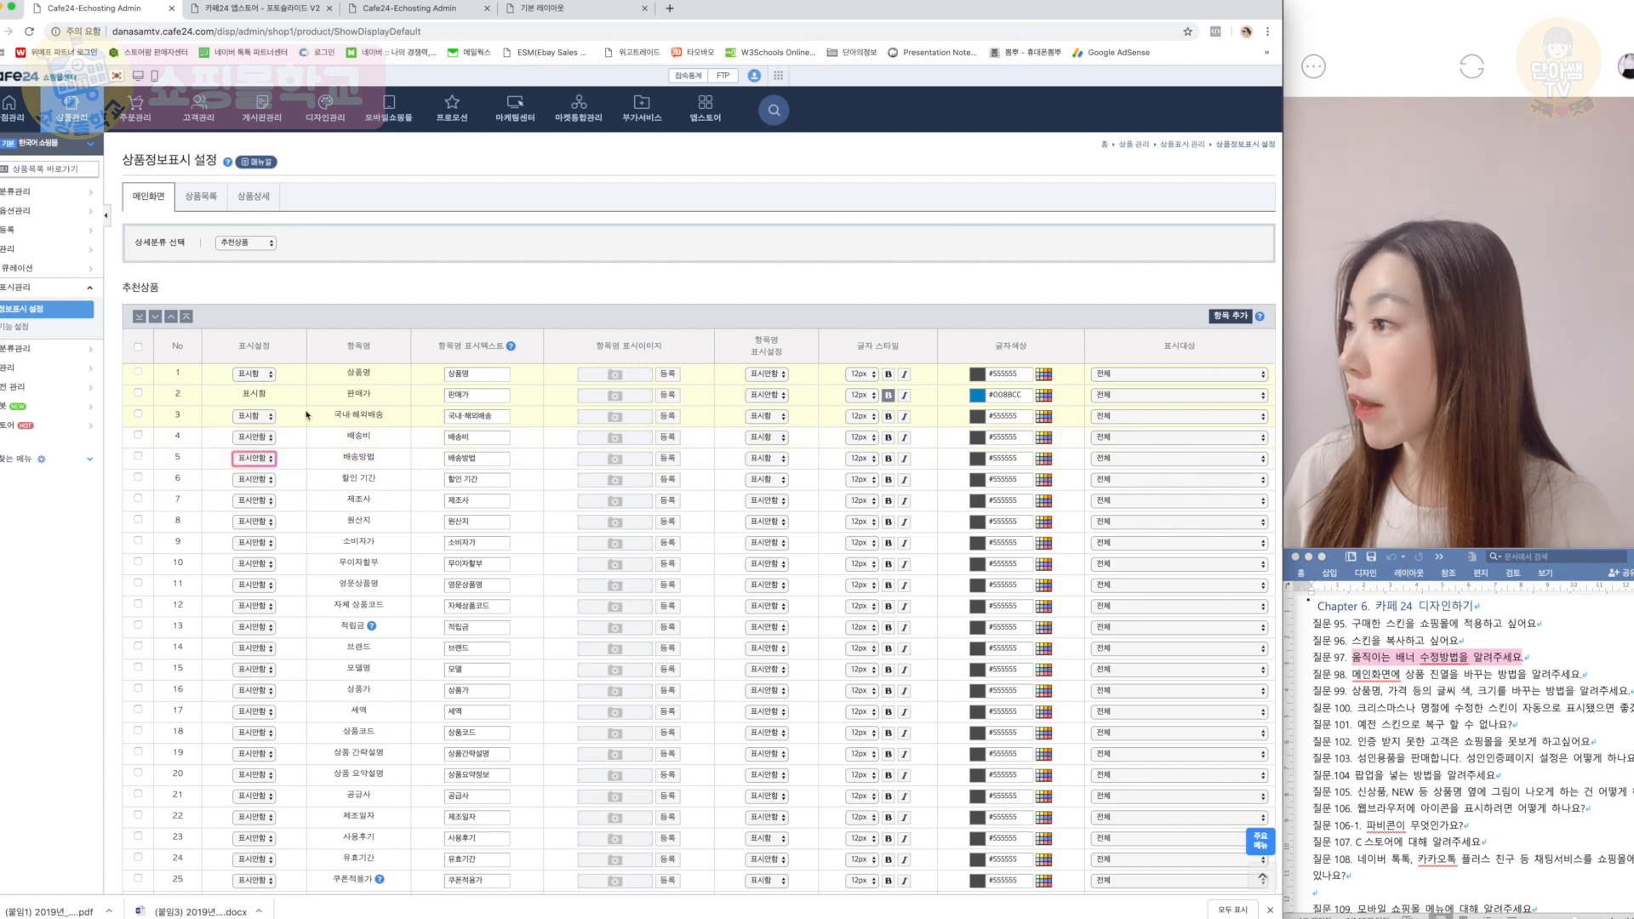
scroll(394, 502, down, 10)
scroll(340, 460, up, 10)
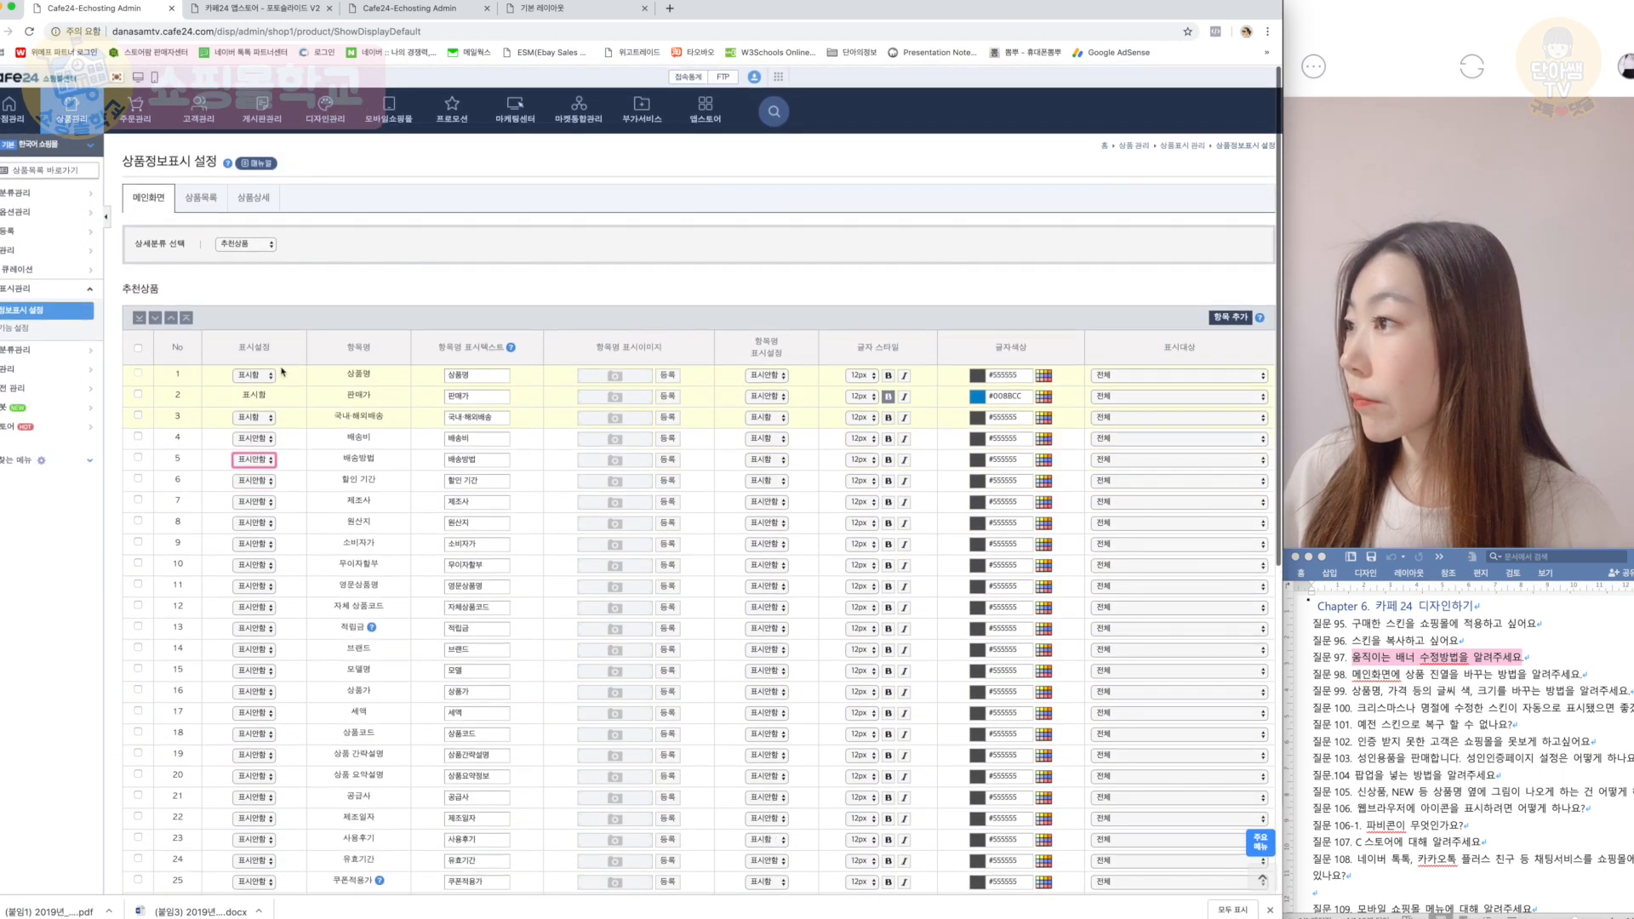
click(255, 416)
click(255, 428)
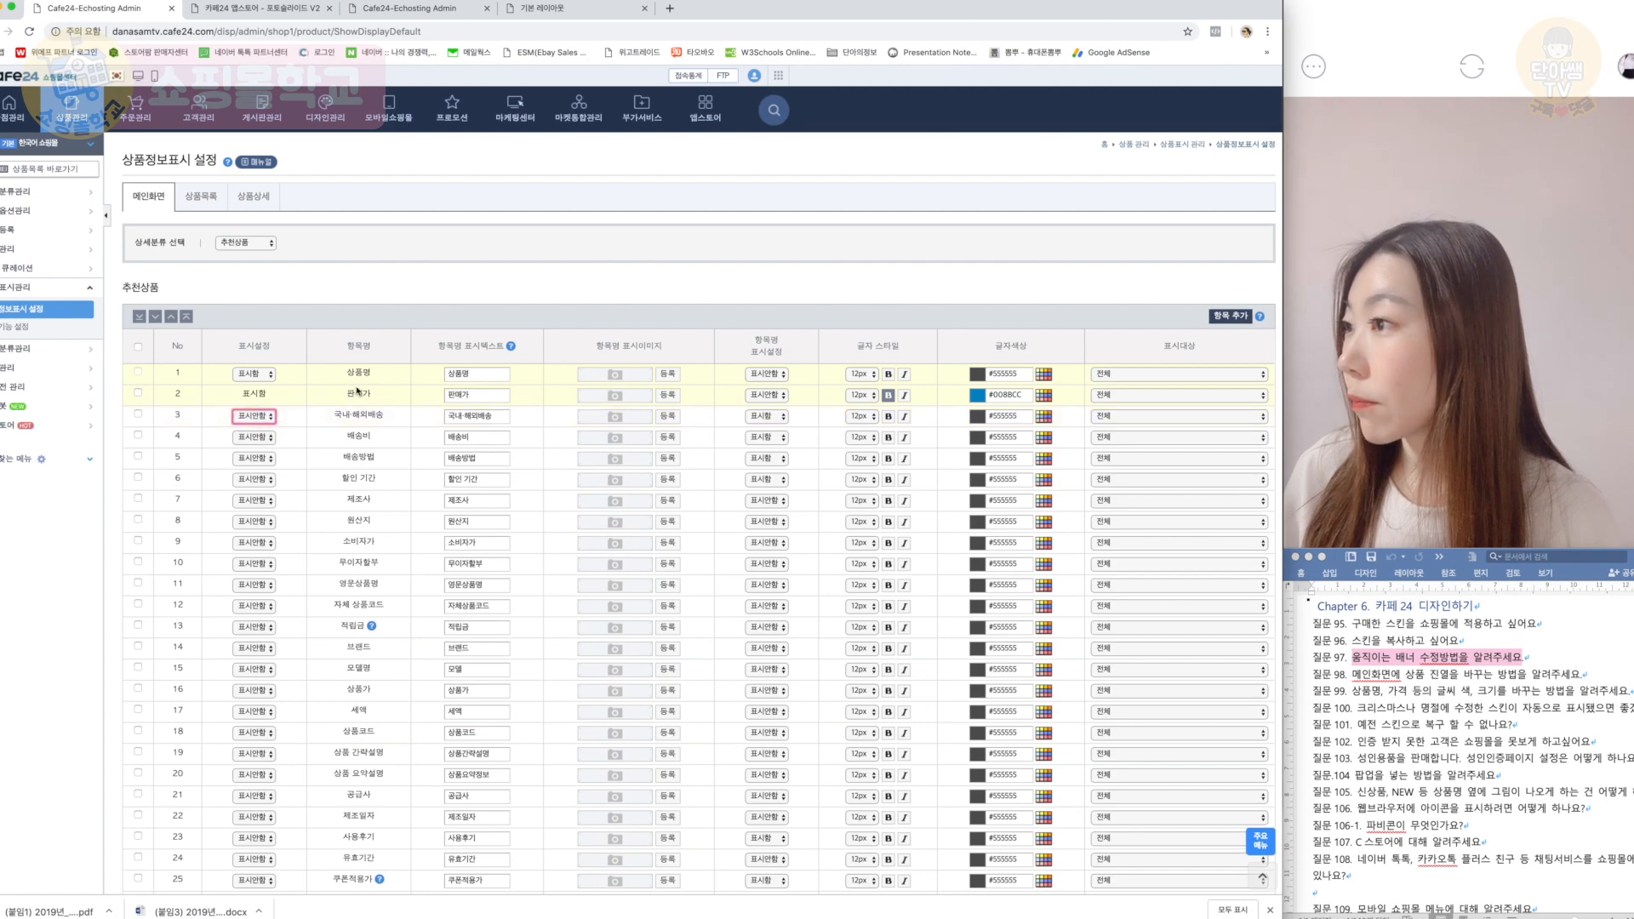
scroll(366, 396, down, 10)
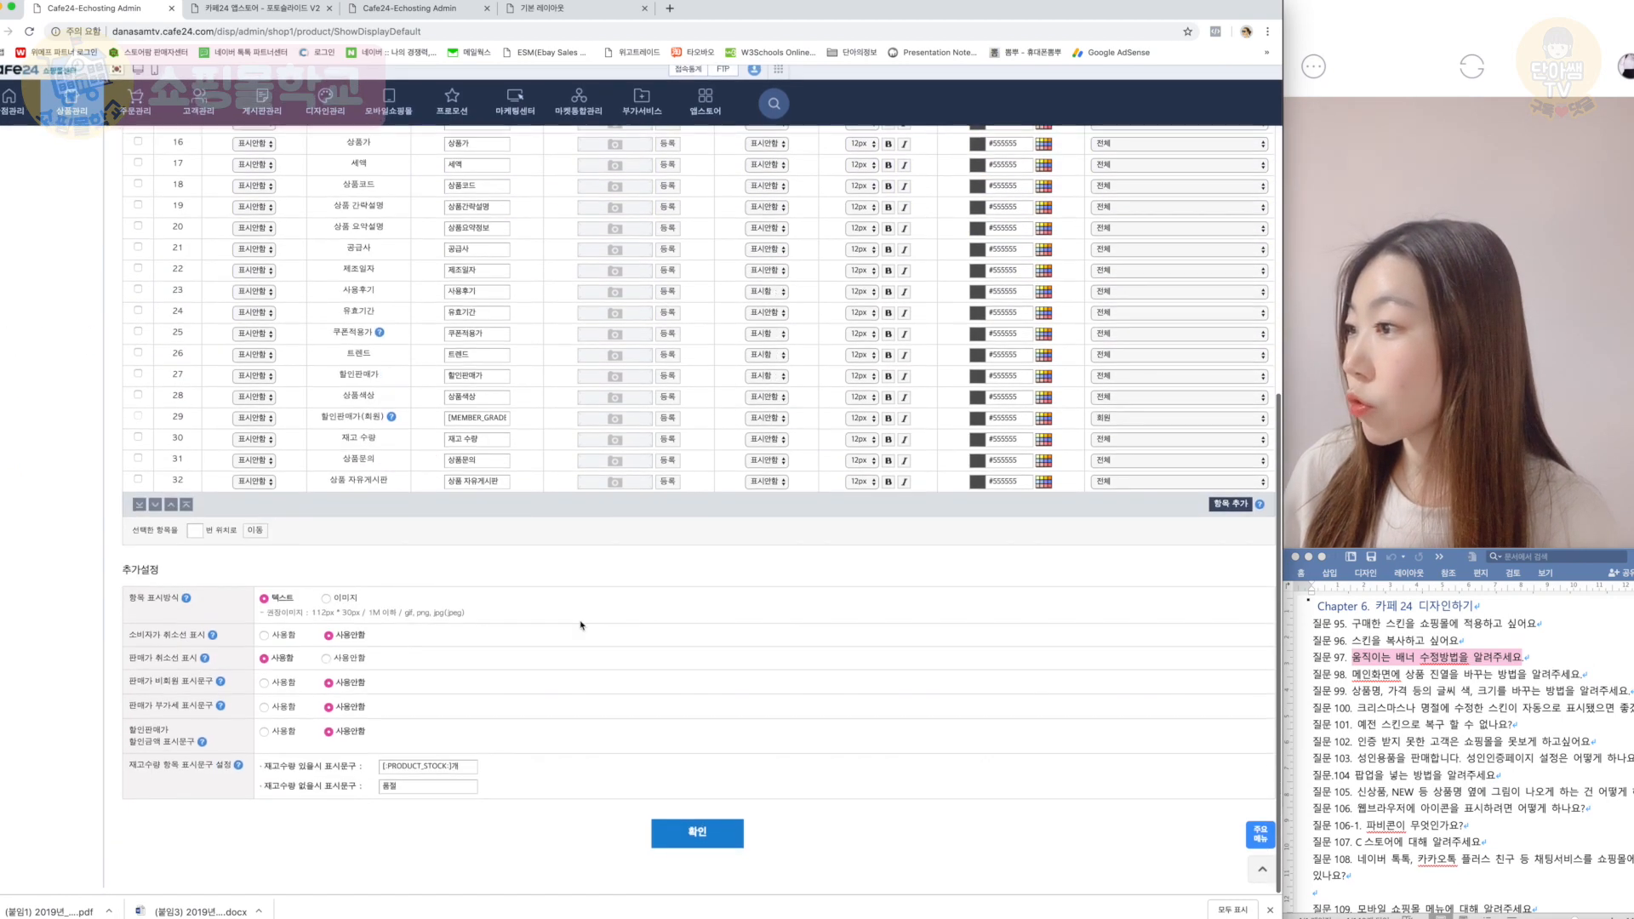
click(703, 838)
click(744, 106)
click(749, 106)
Step: Reload the storefront main page and check the item information shown in the Sale Product, NEW ARRIVALS and BEST ITEMS sections
click(595, 11)
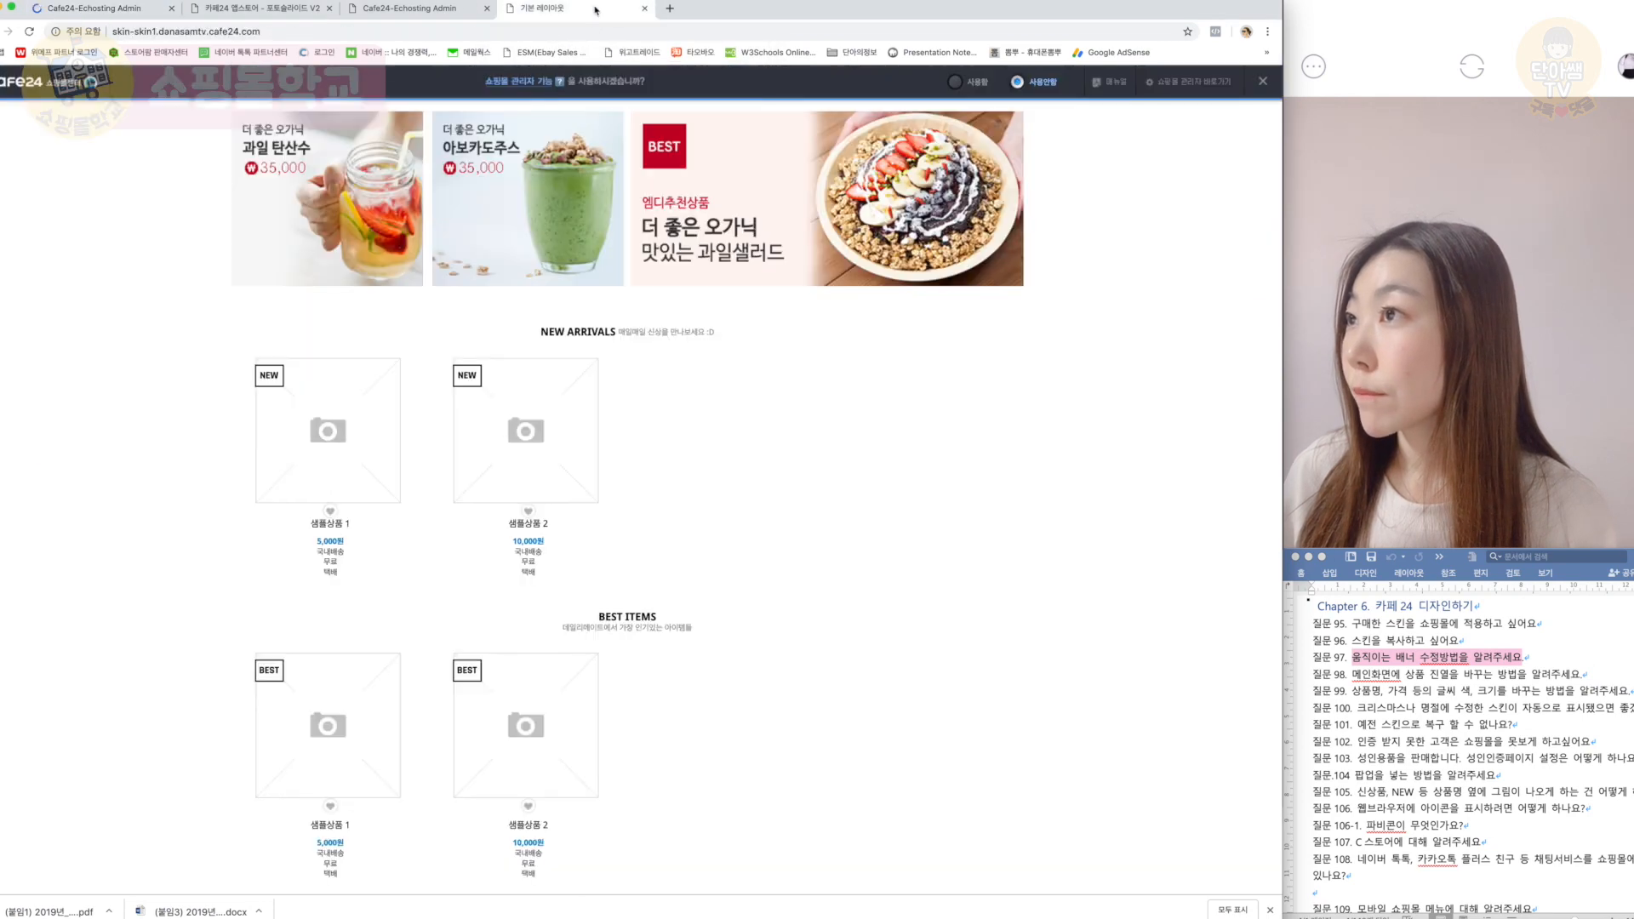
click(28, 32)
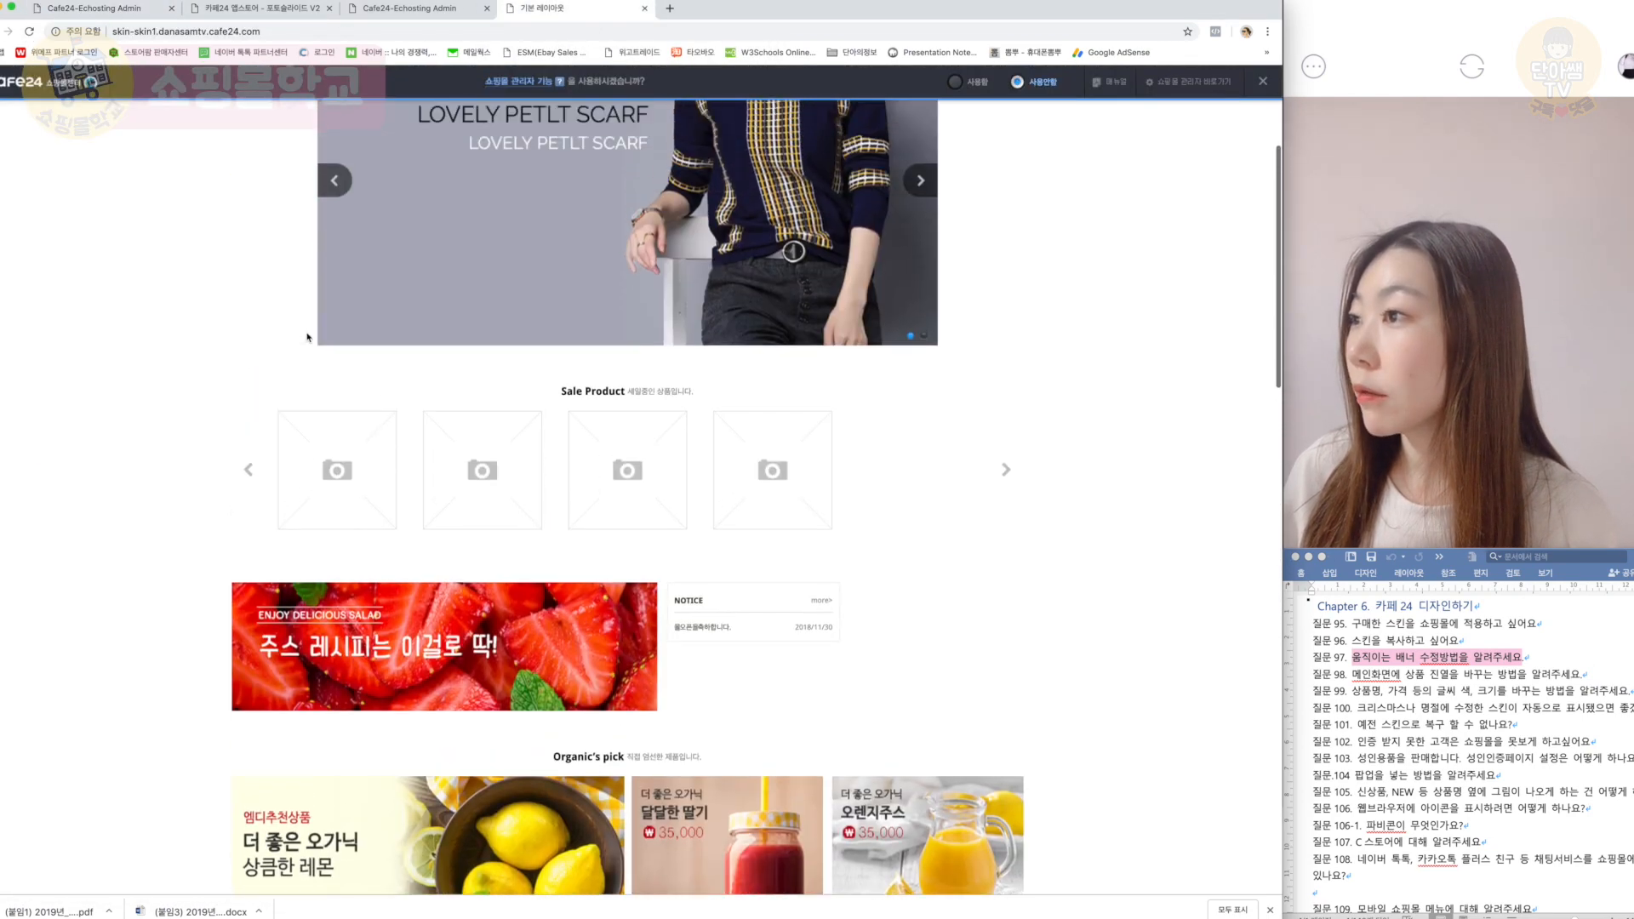
scroll(307, 337, up, 1)
mouse_move(300, 540)
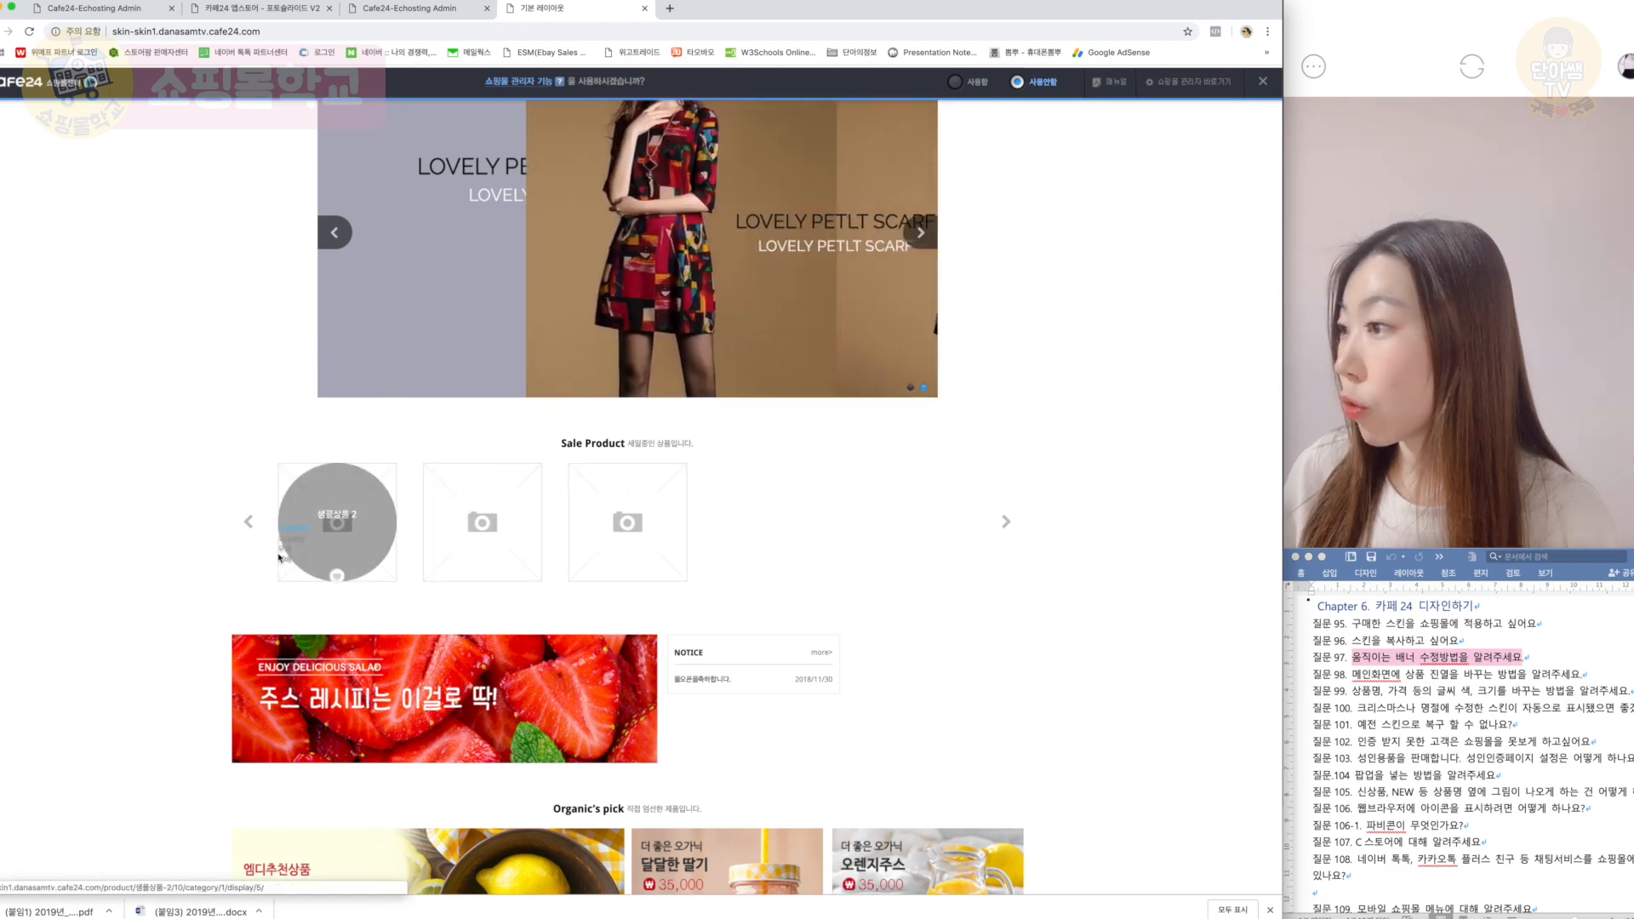
scroll(359, 542, down, 10)
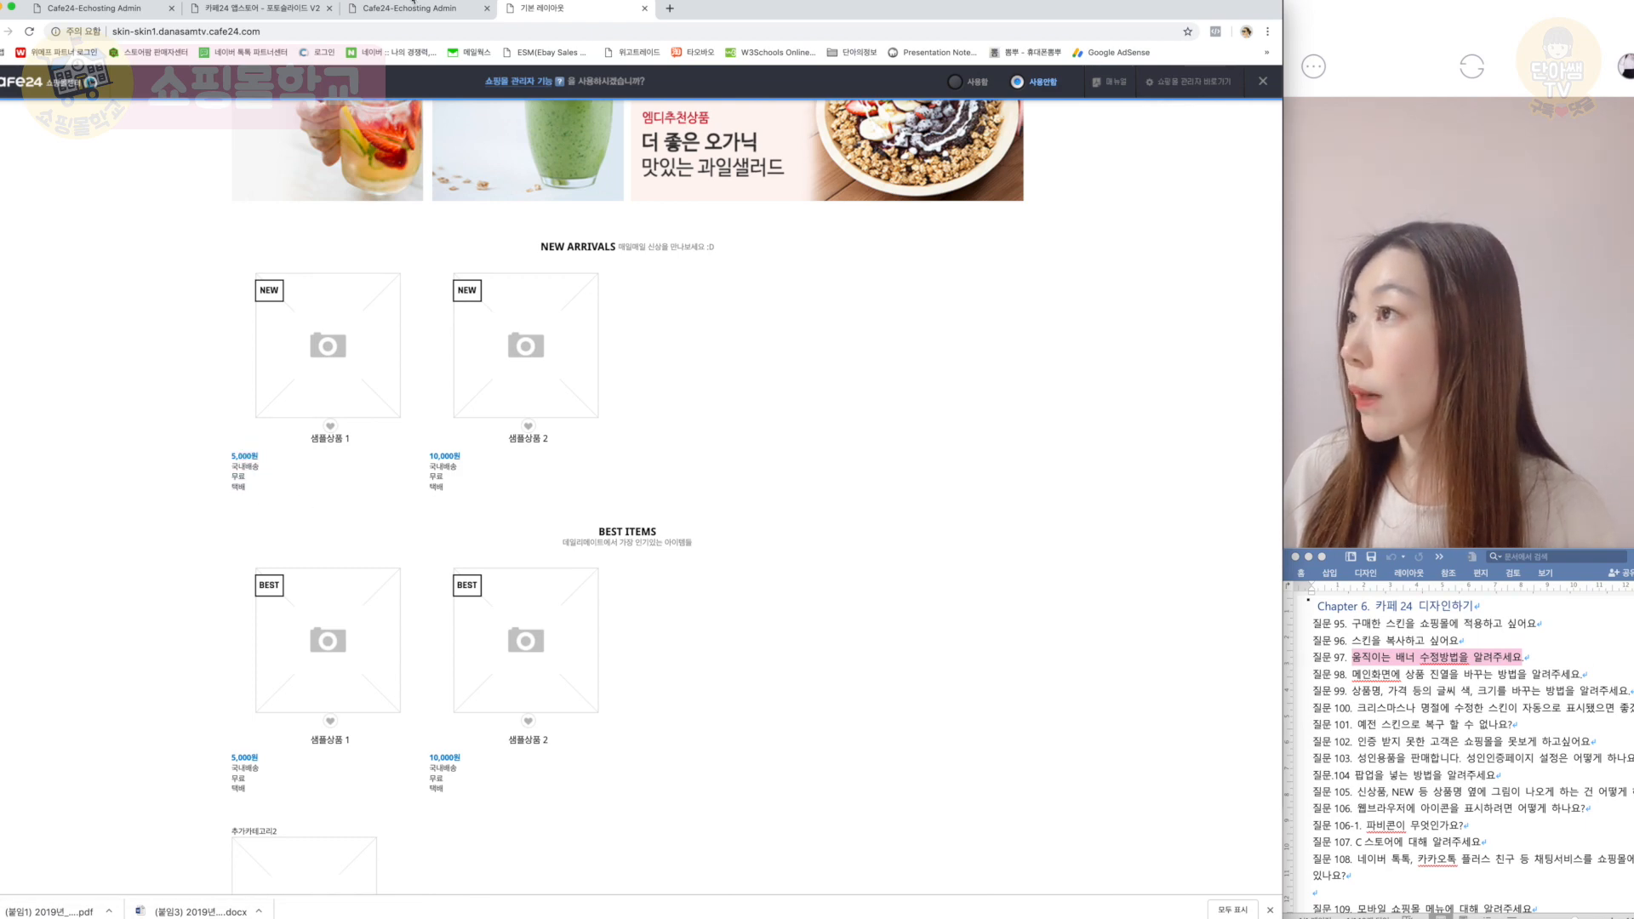
scroll(475, 180, up, 10)
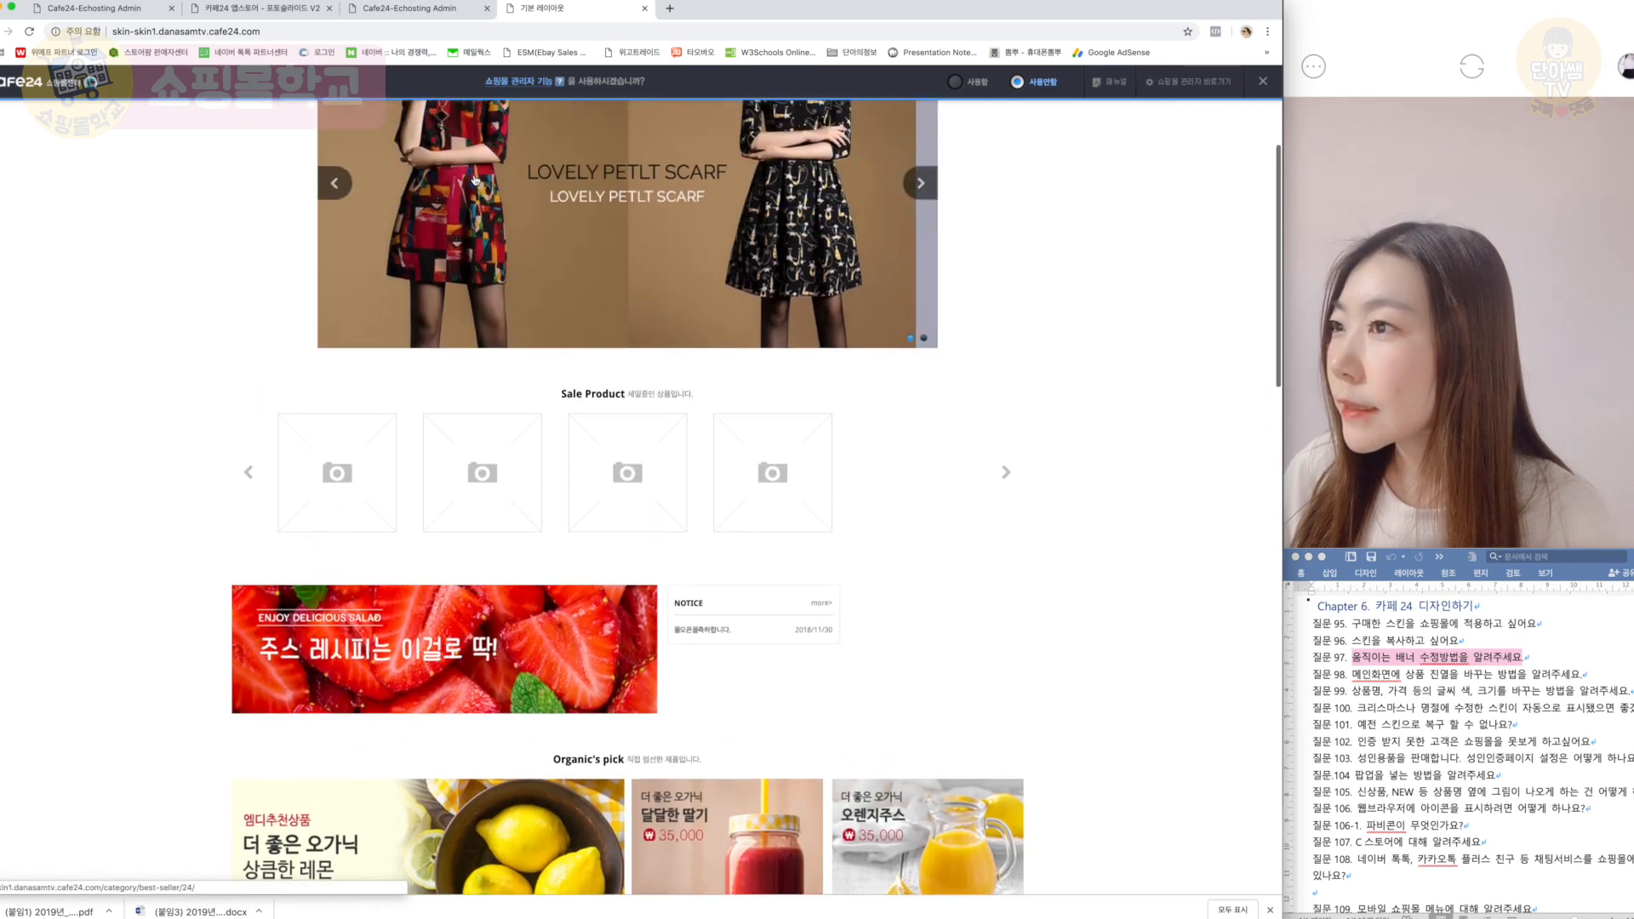
scroll(475, 180, up, 1)
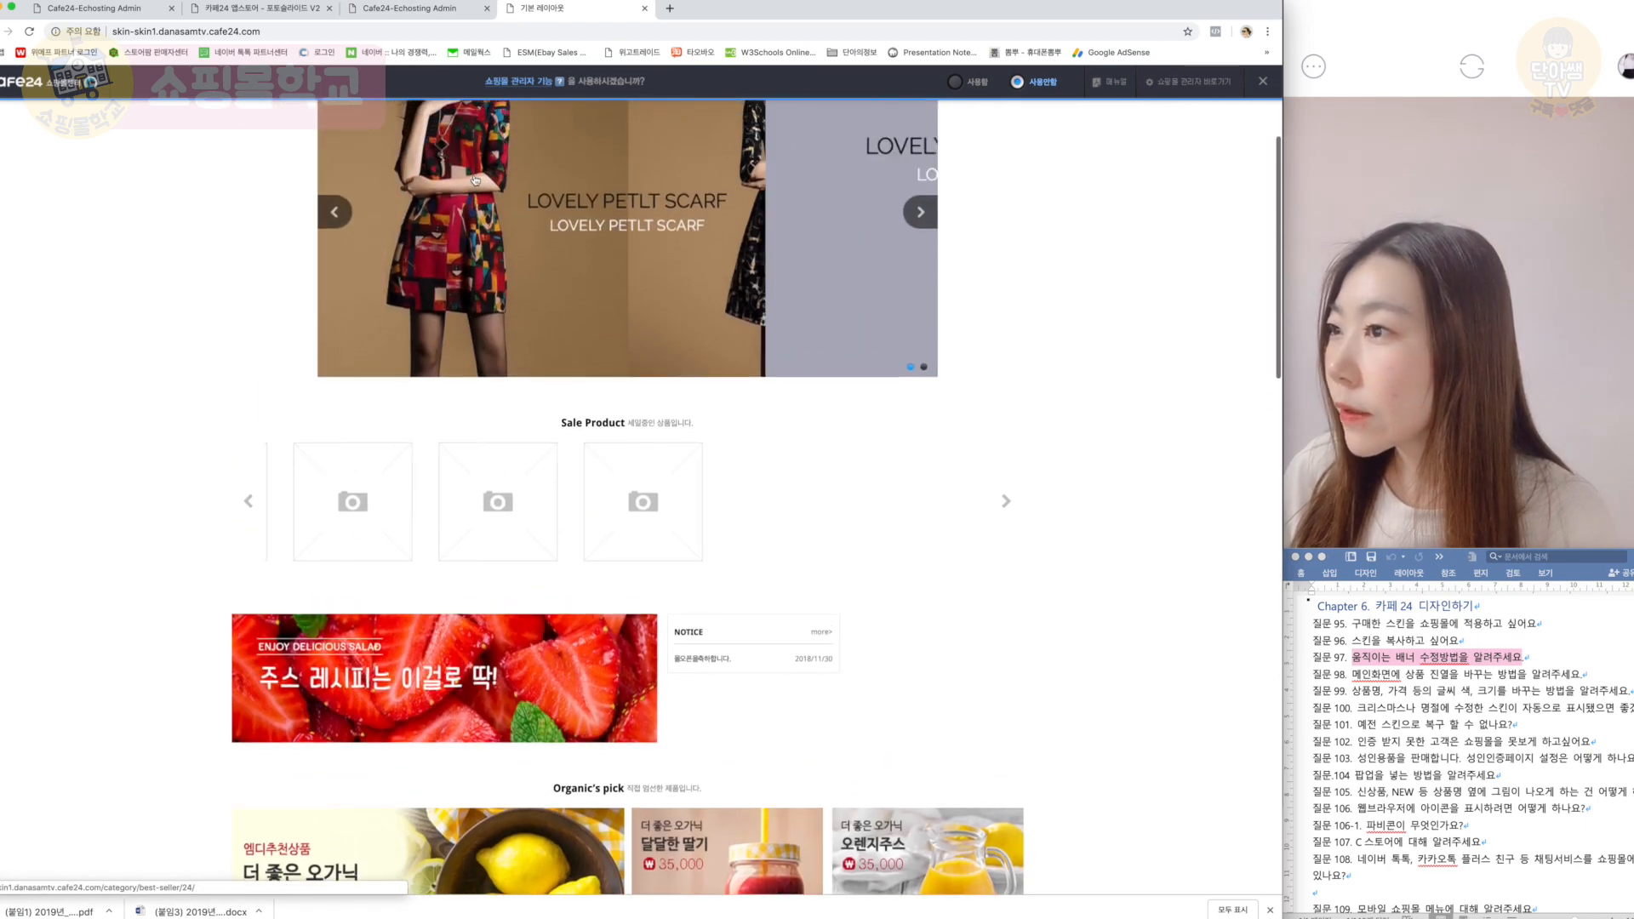
Step: Reopen the shop design editor and change the Sale Product bxslider list's module code to product_listmain_1
click(436, 10)
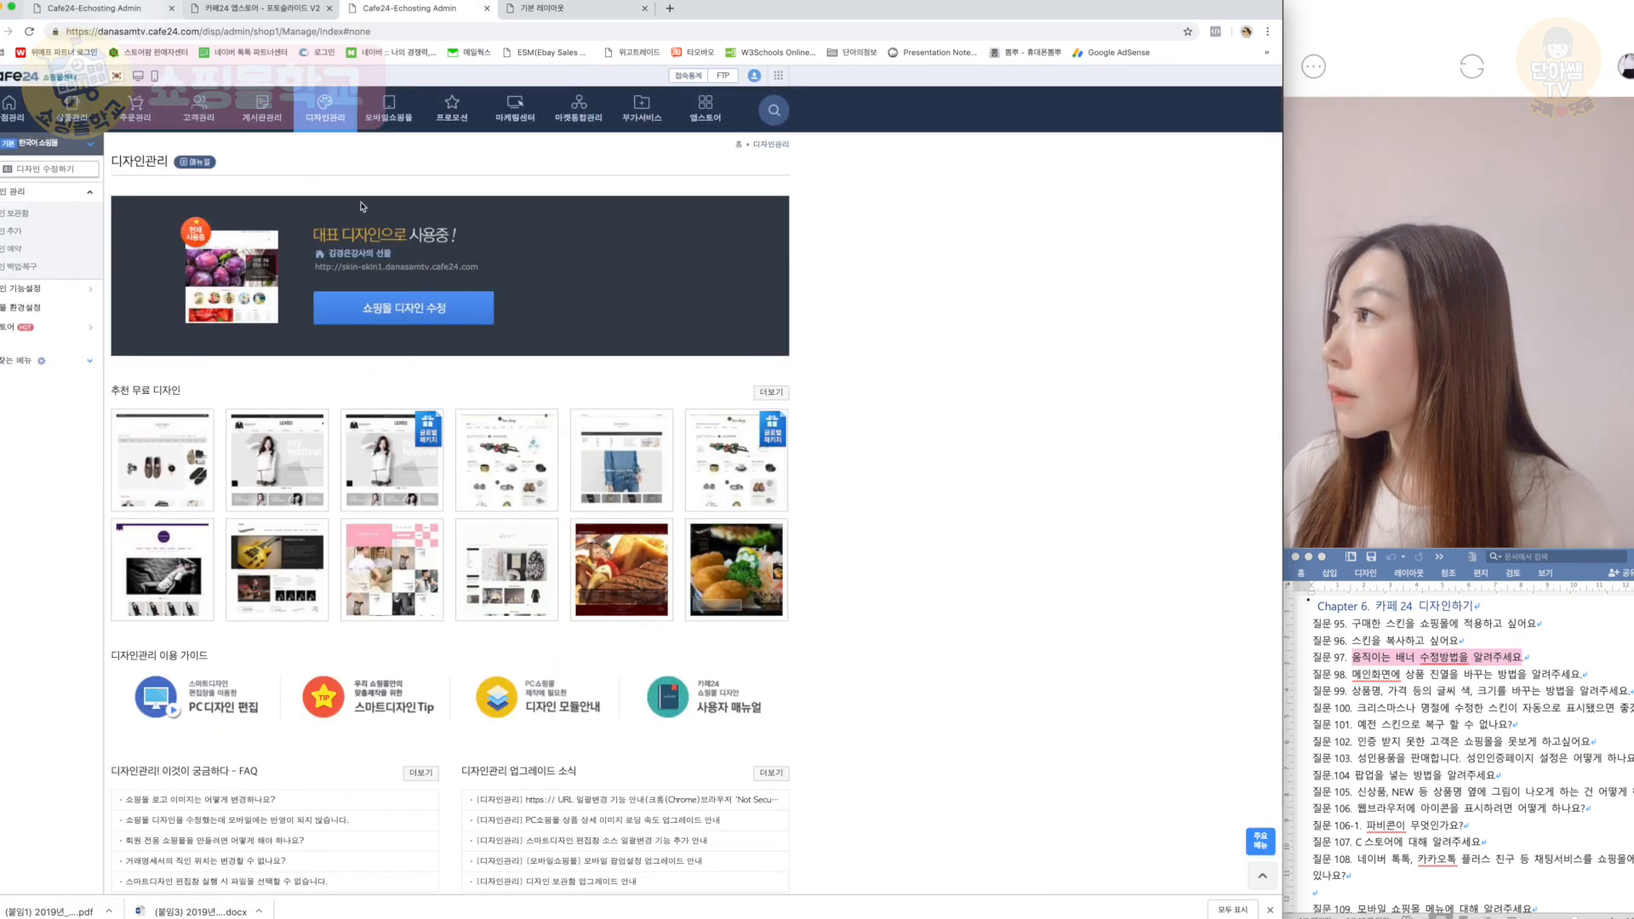
click(403, 307)
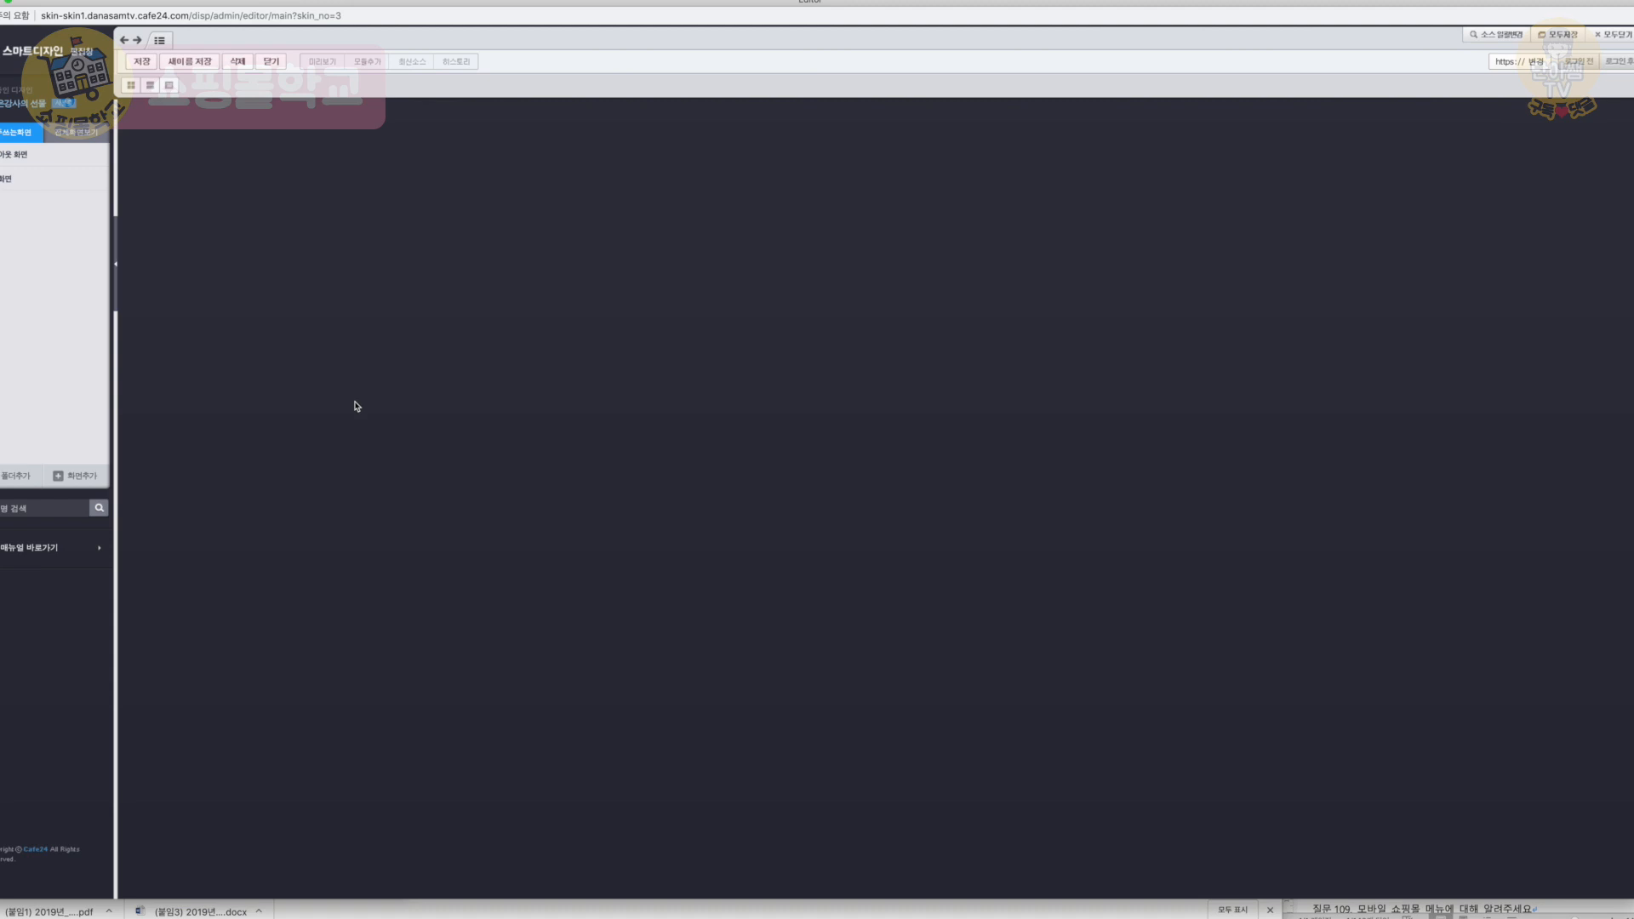
scroll(651, 247, down, 2)
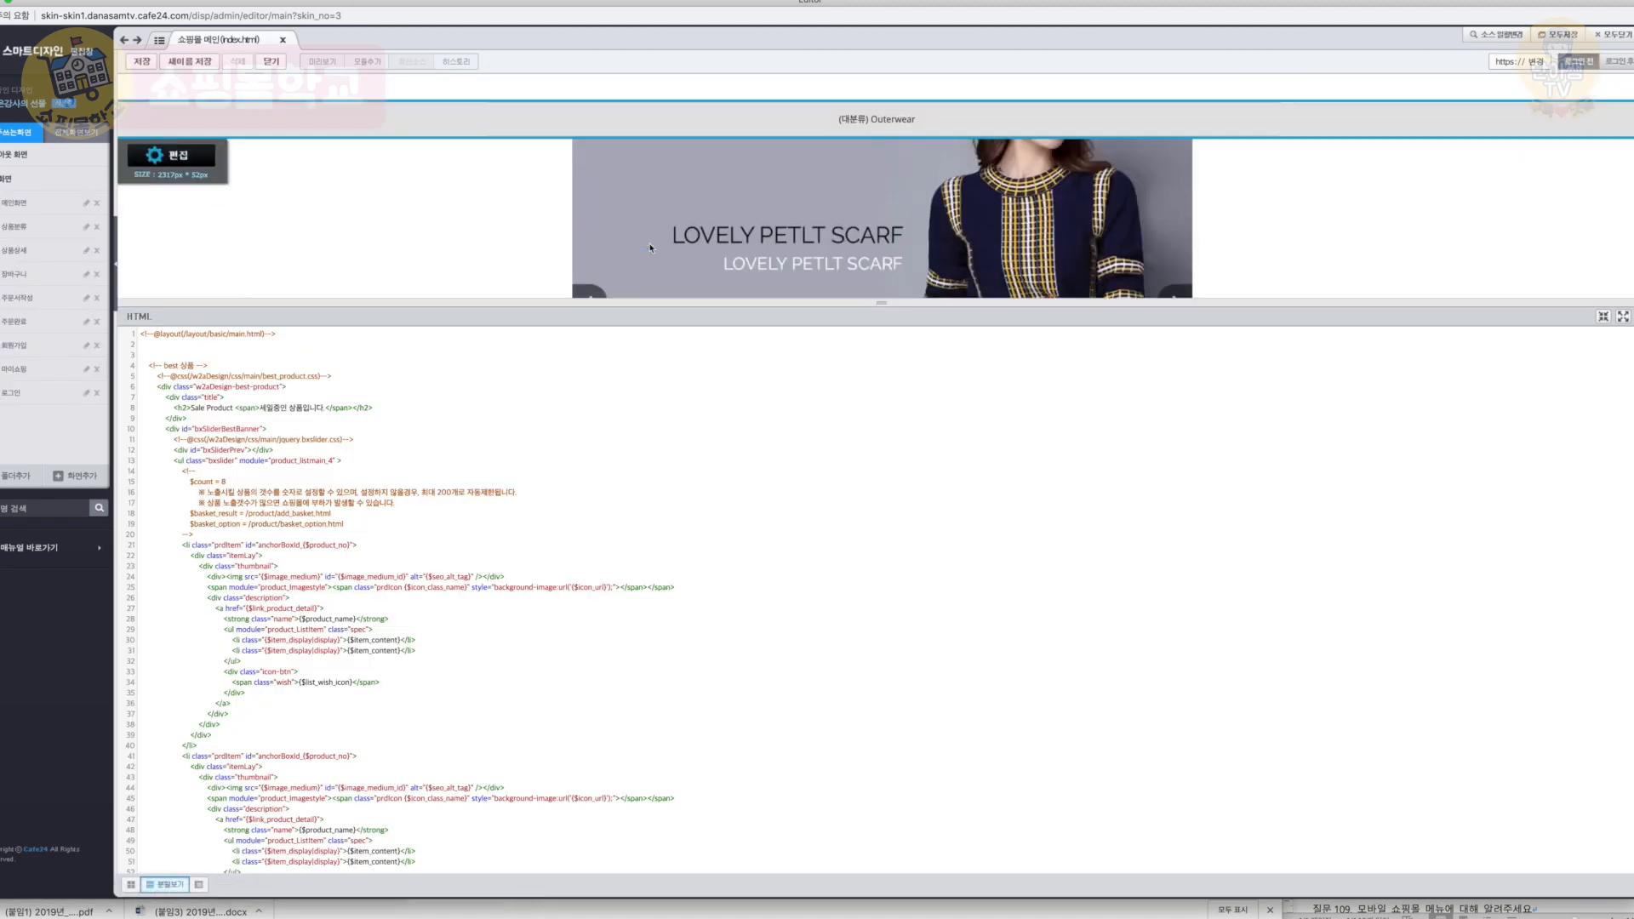
scroll(651, 247, down, 3)
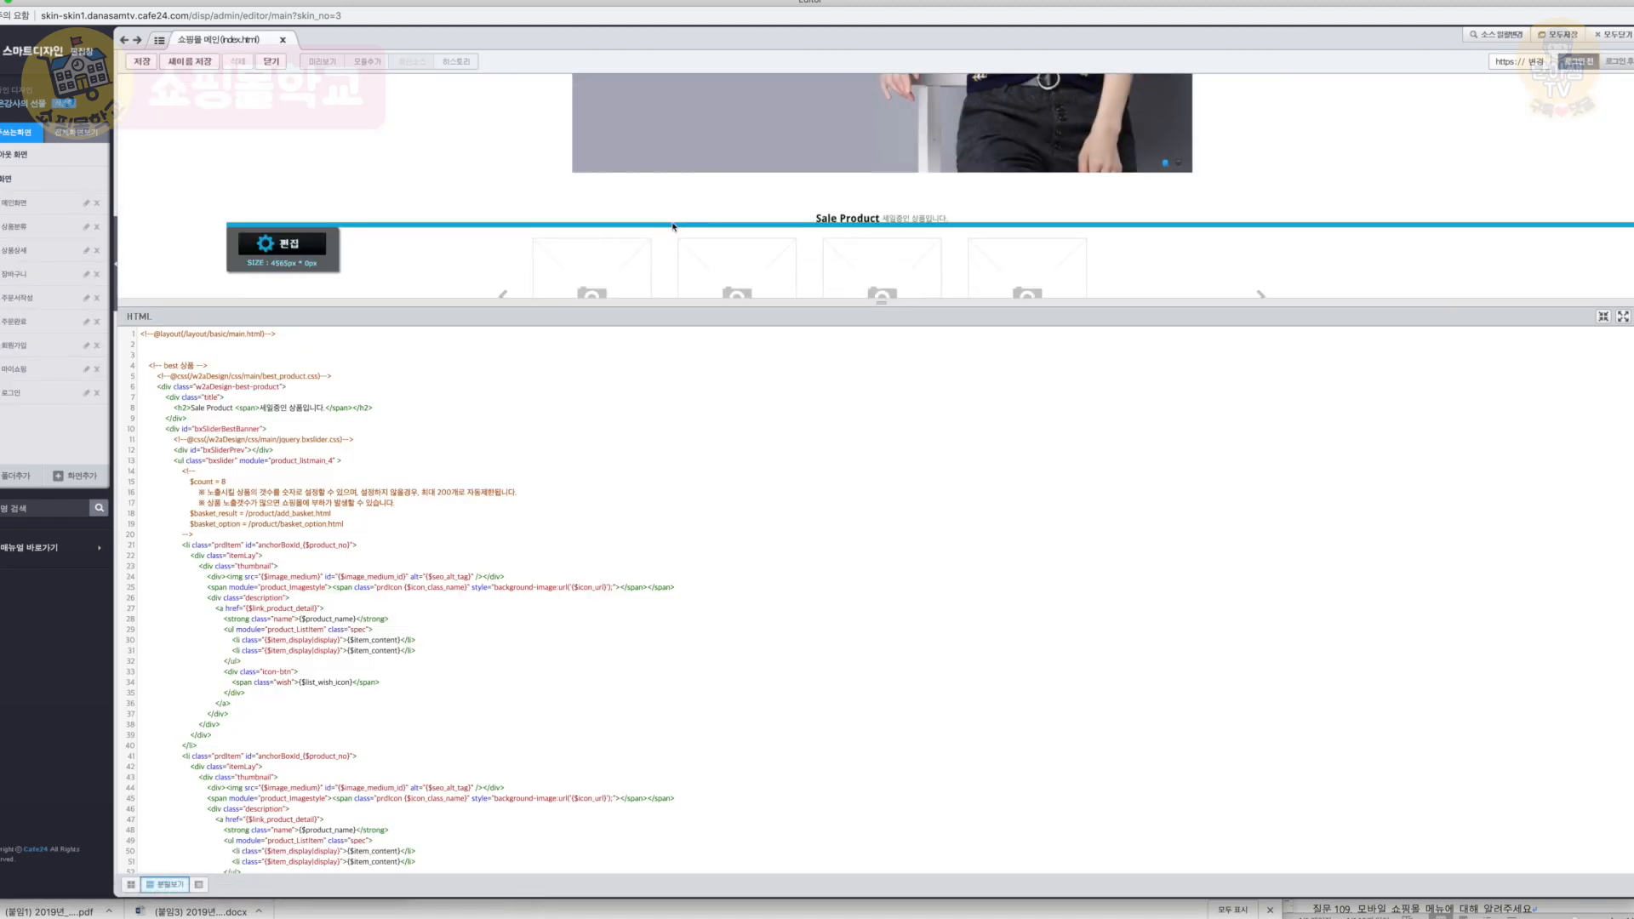
click(672, 226)
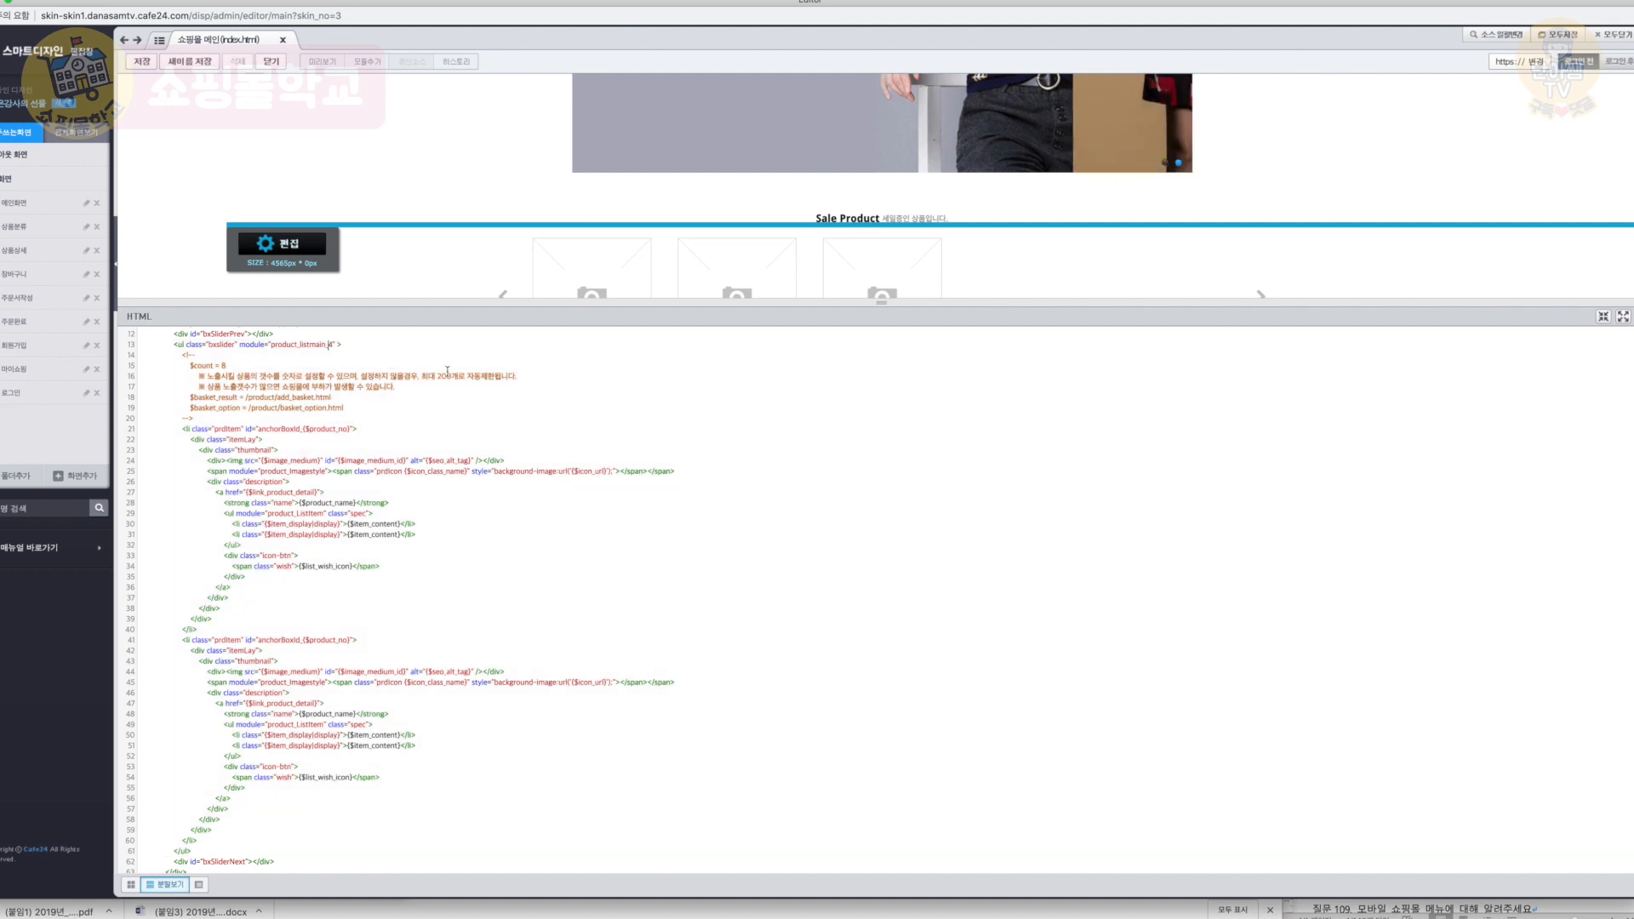
key(Delete)
text(1)
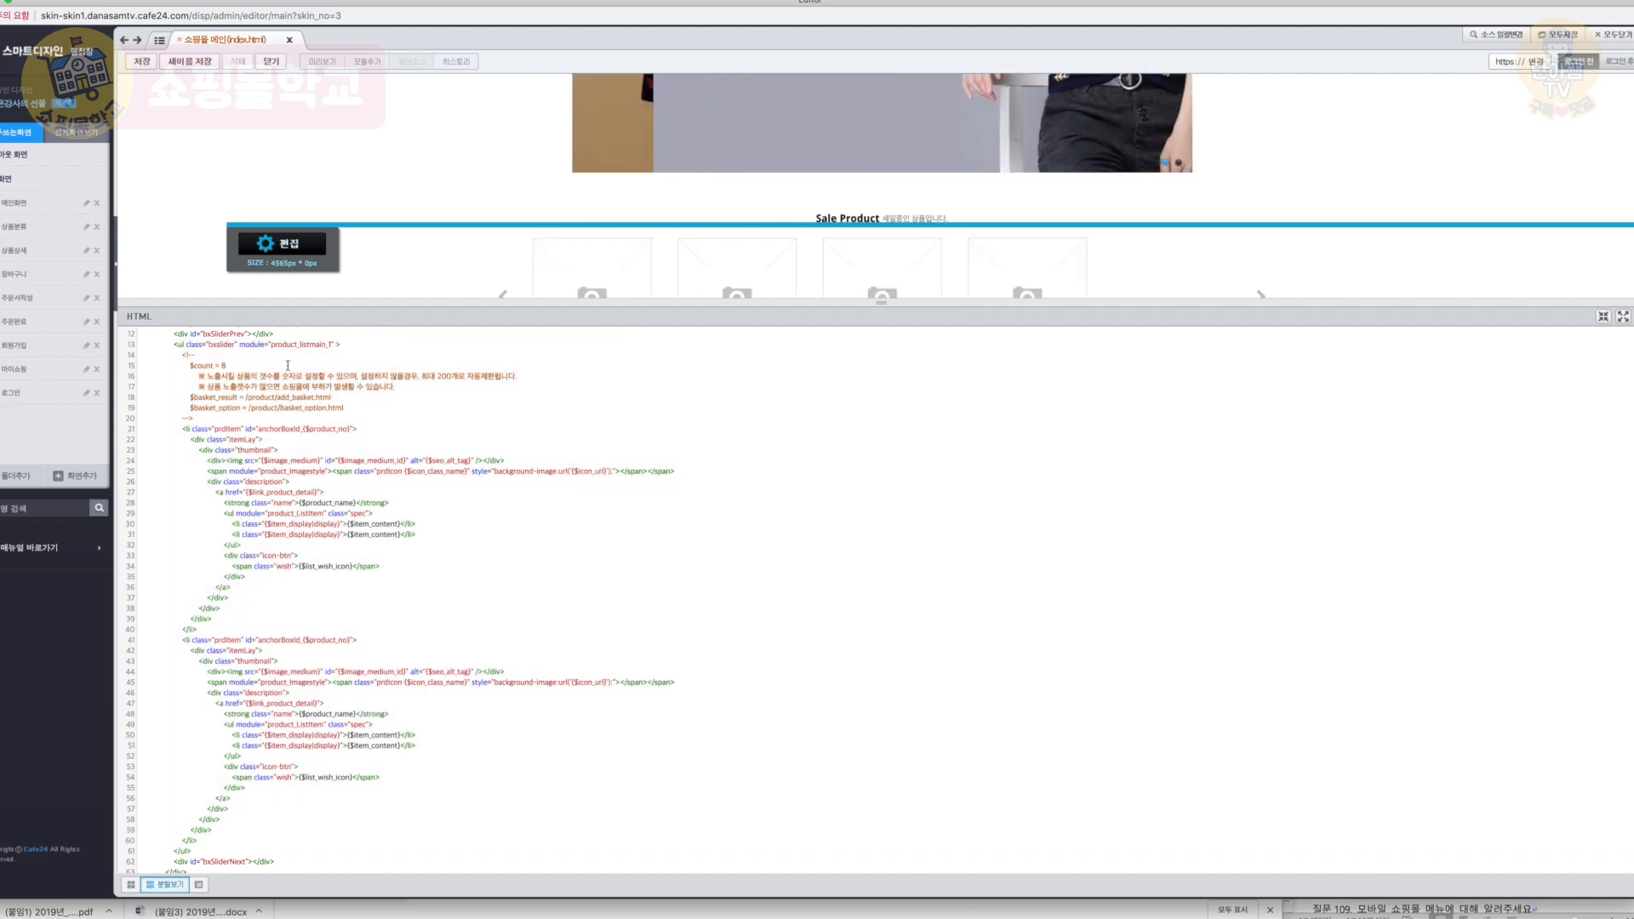
Step: Inspect the module codes of the NEW ARRIVALS, BEST ITEMS and 추가카테고리2 sections in the main page's HTML
scroll(565, 250, down, 5)
scroll(565, 250, down, 3)
click(565, 252)
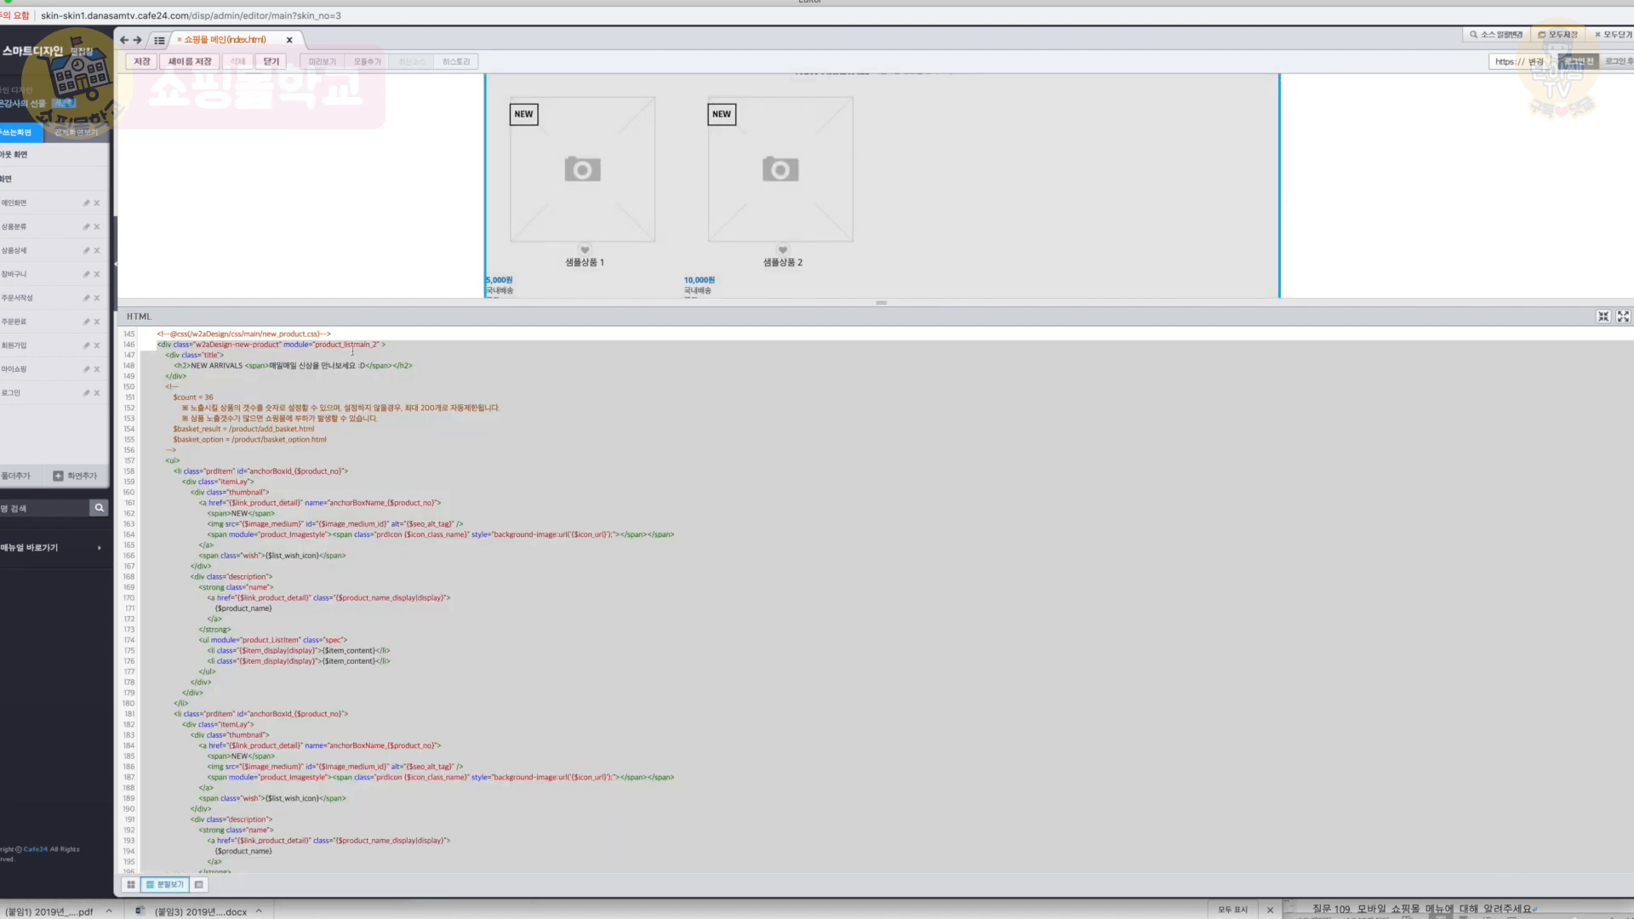
scroll(574, 219, down, 5)
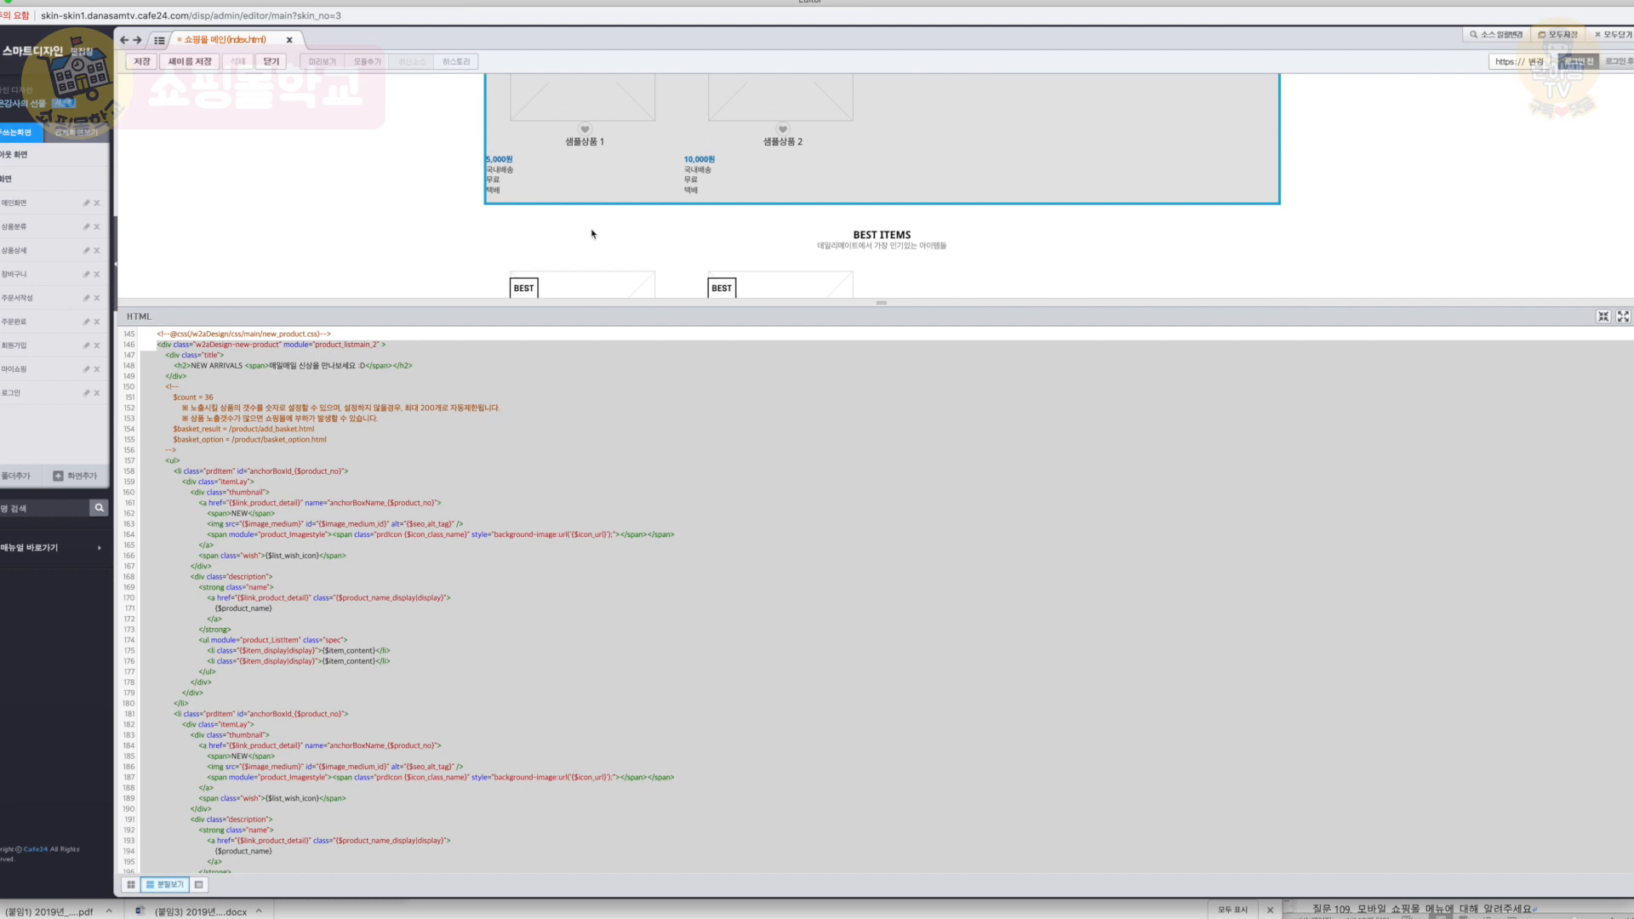
click(583, 187)
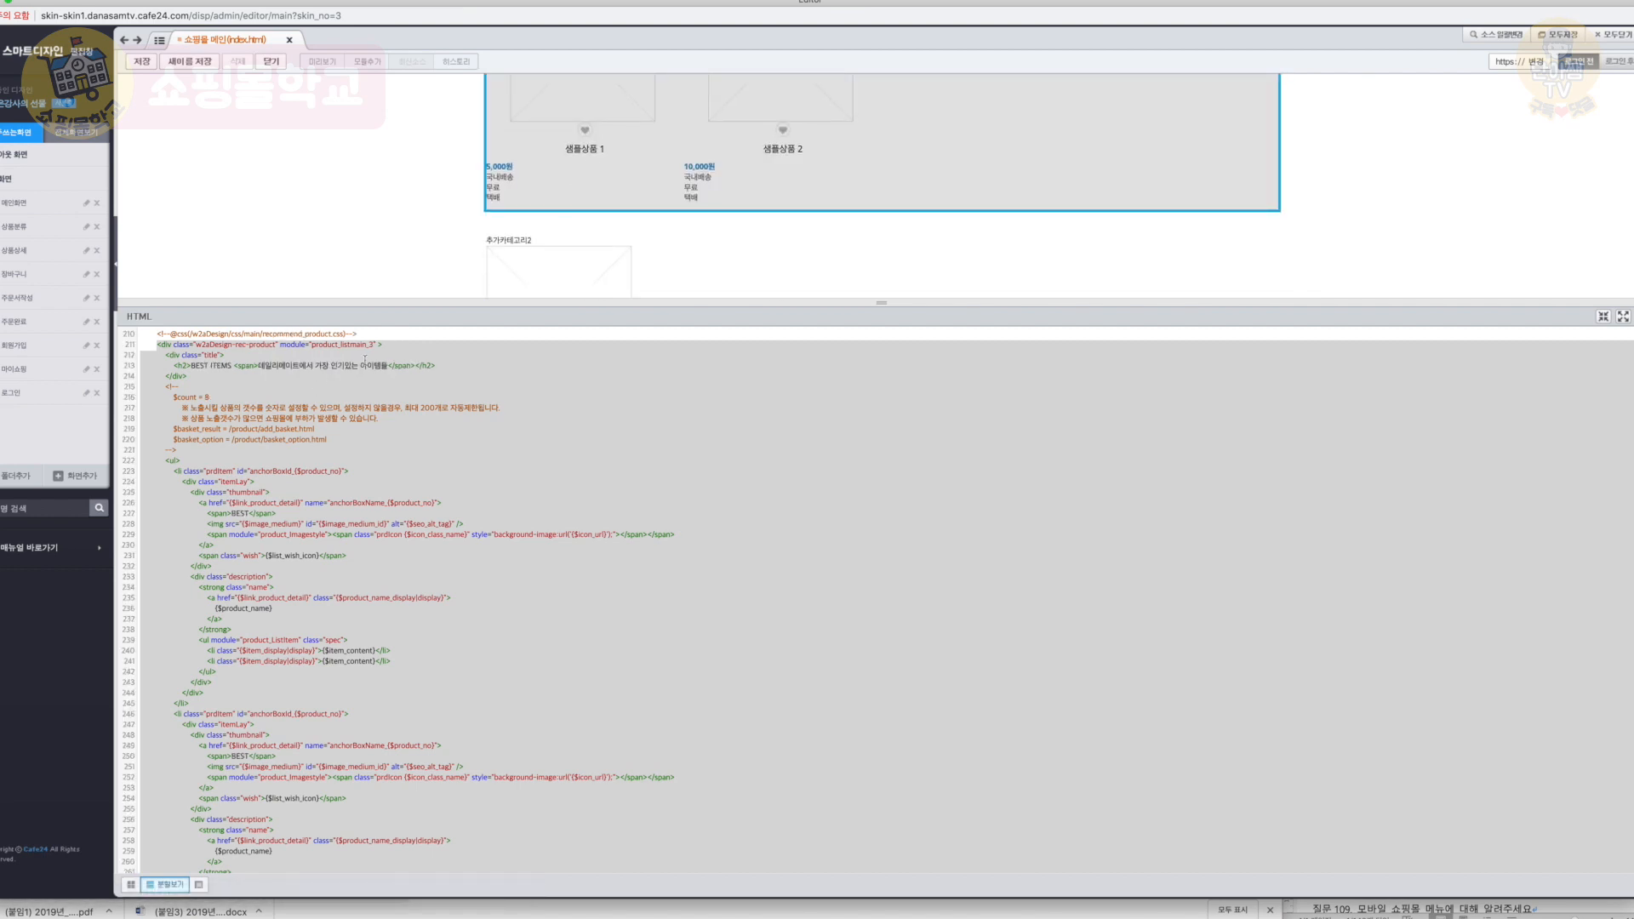
scroll(502, 263, down, 3)
click(515, 217)
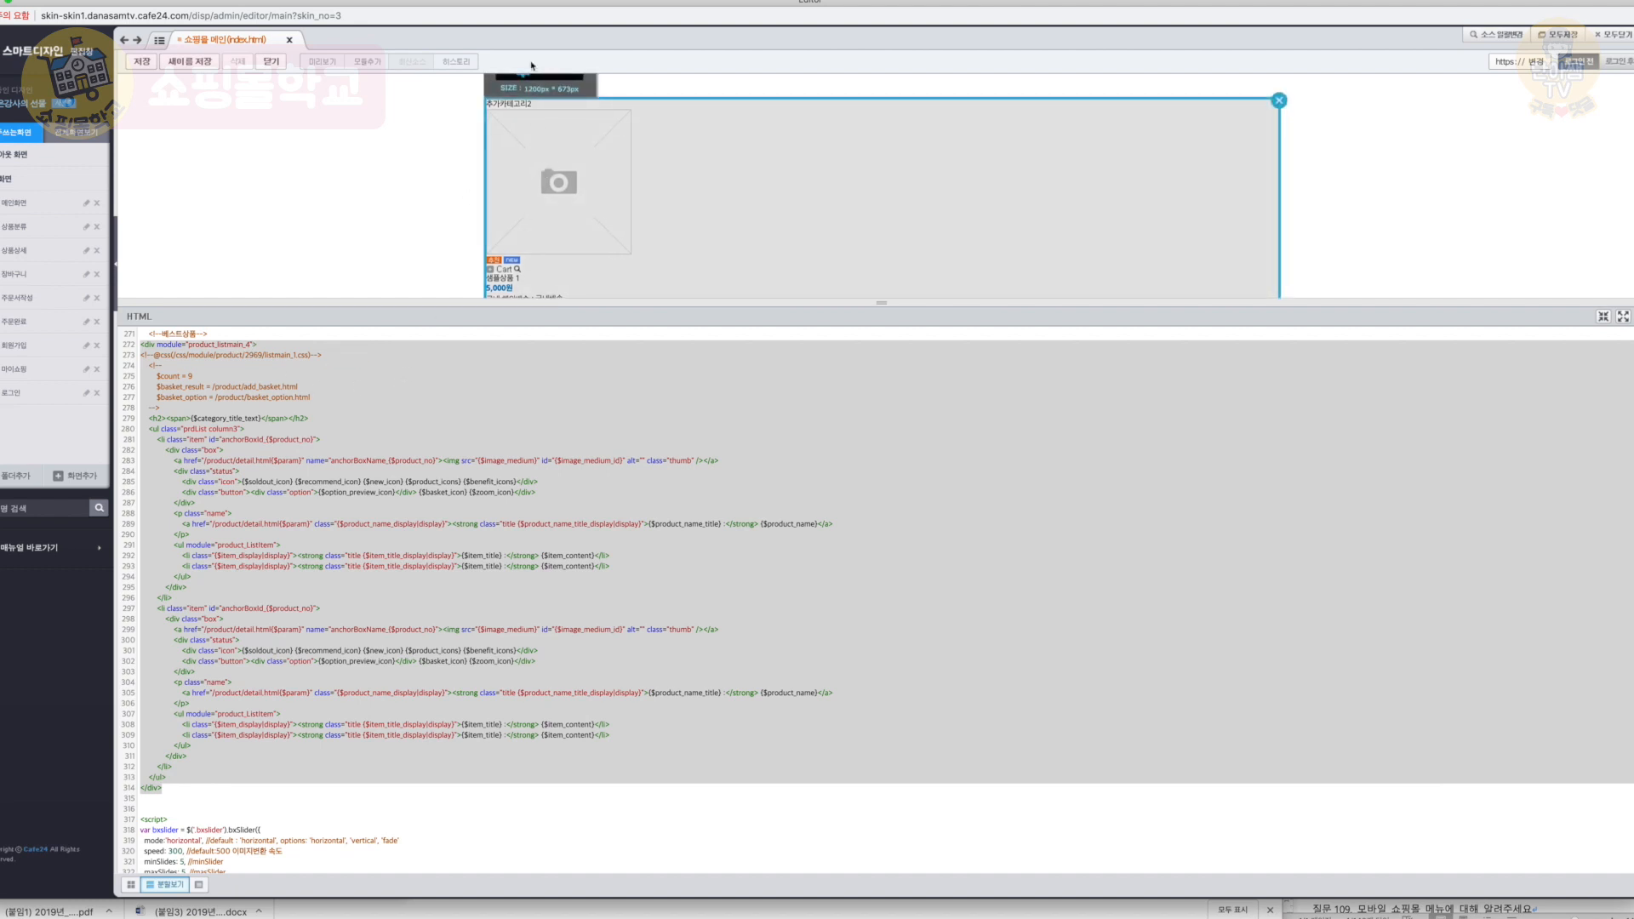
Step: Apply the 3단형(일반) design to the 추가카테고리2 product section and save the main page
scroll(536, 110, up, 1)
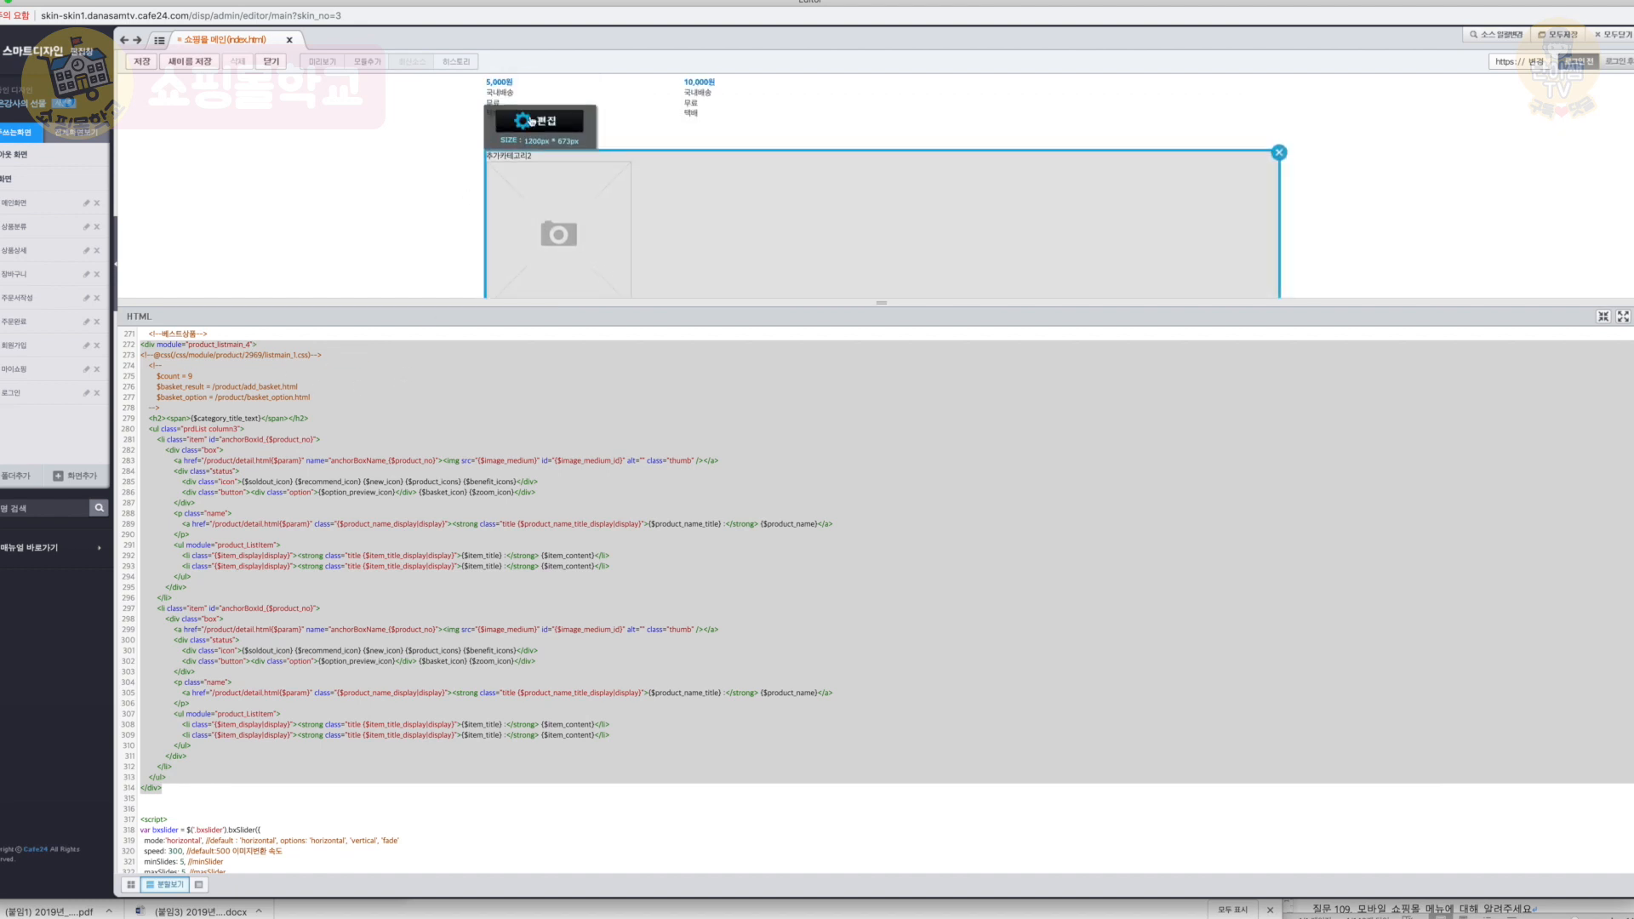
click(544, 120)
click(651, 310)
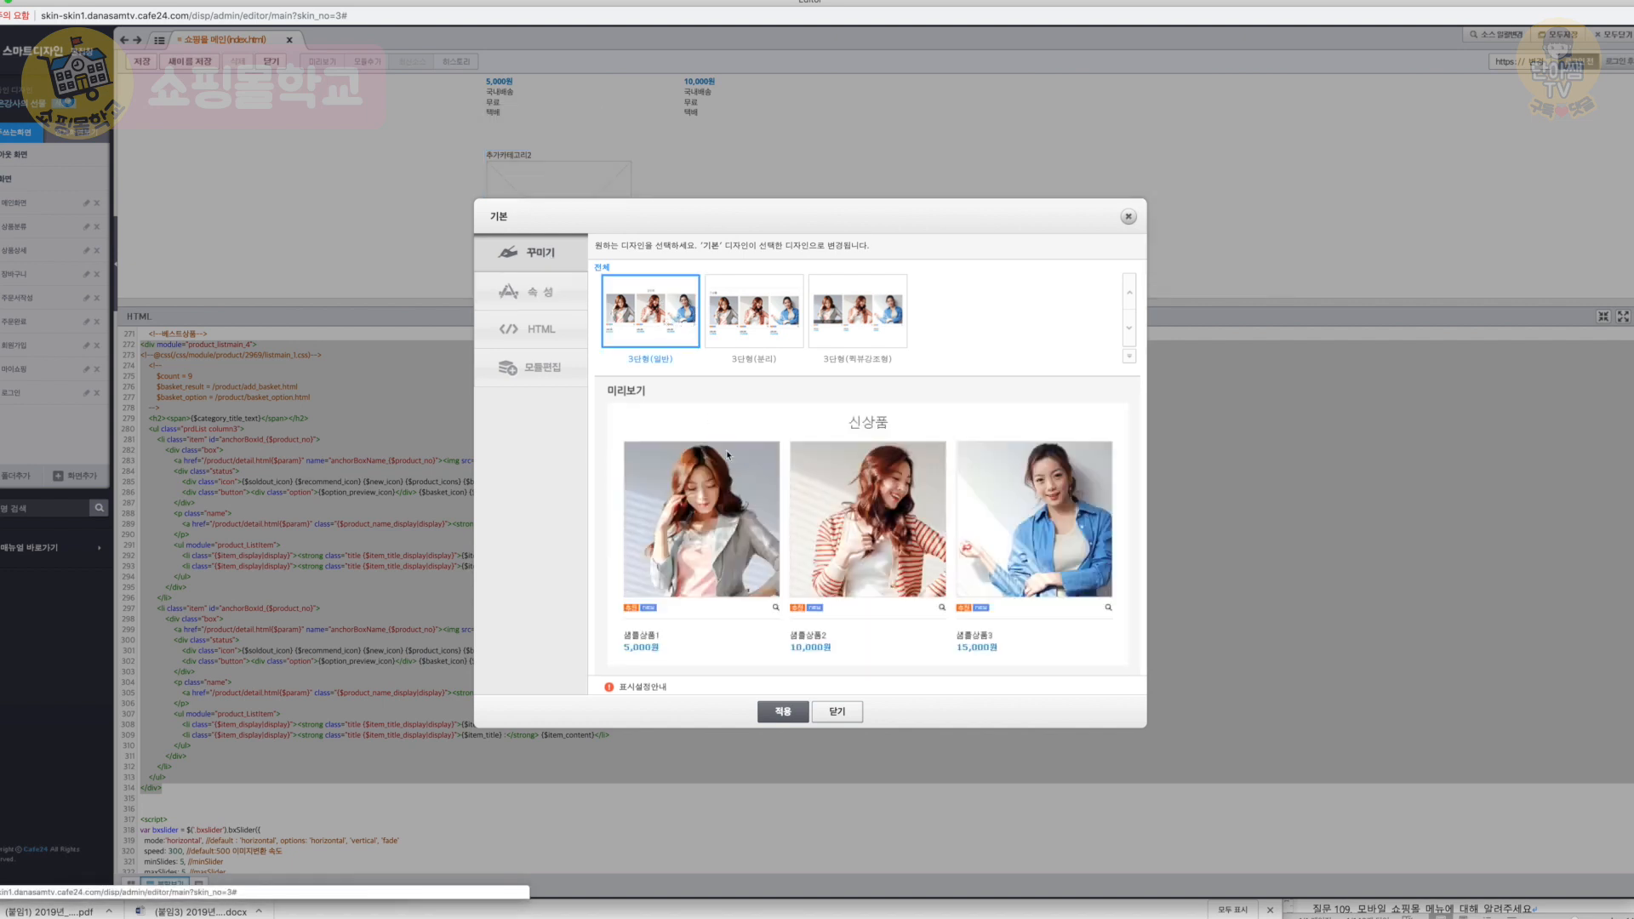
click(778, 711)
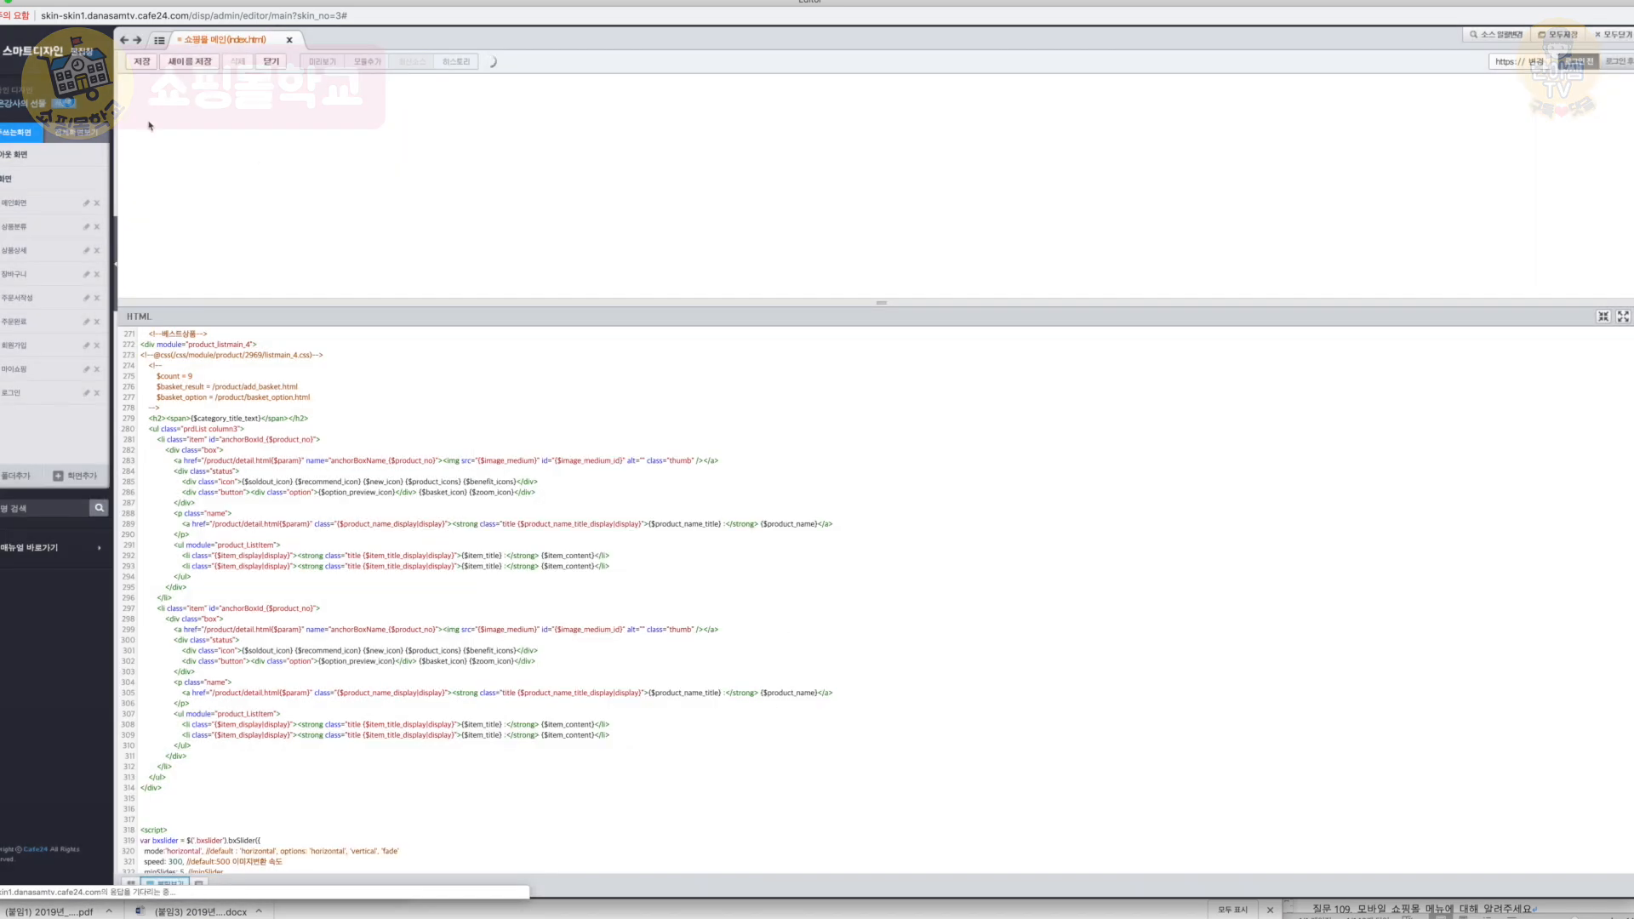
click(142, 61)
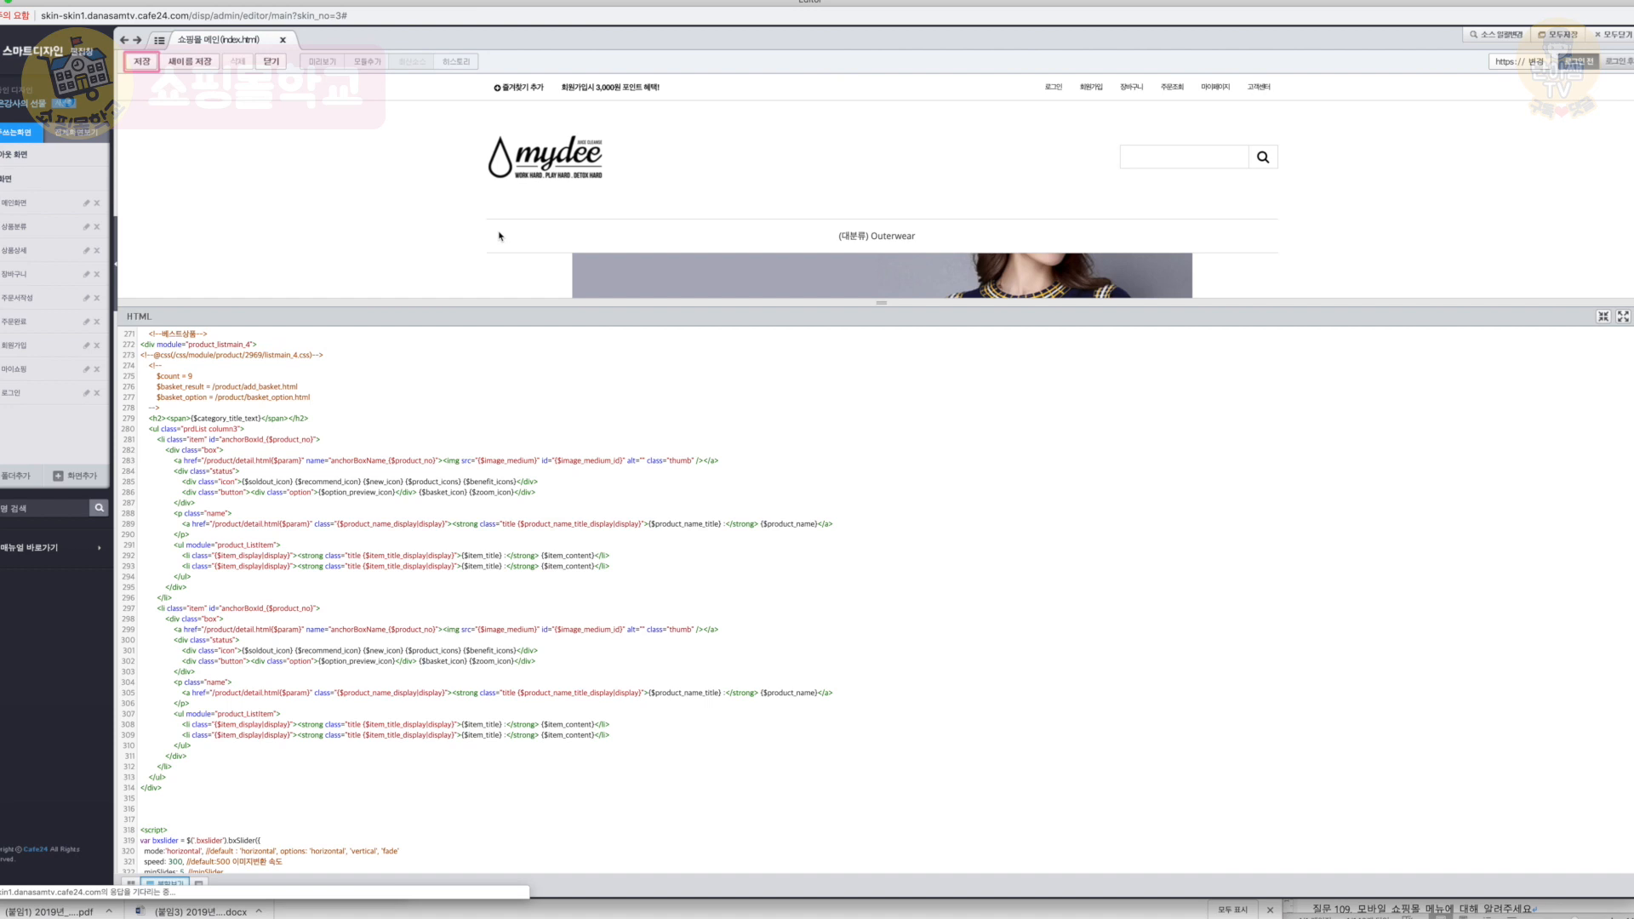
Step: Check the products shown in the Sale Product slider in the editor's page preview
scroll(514, 230, down, 10)
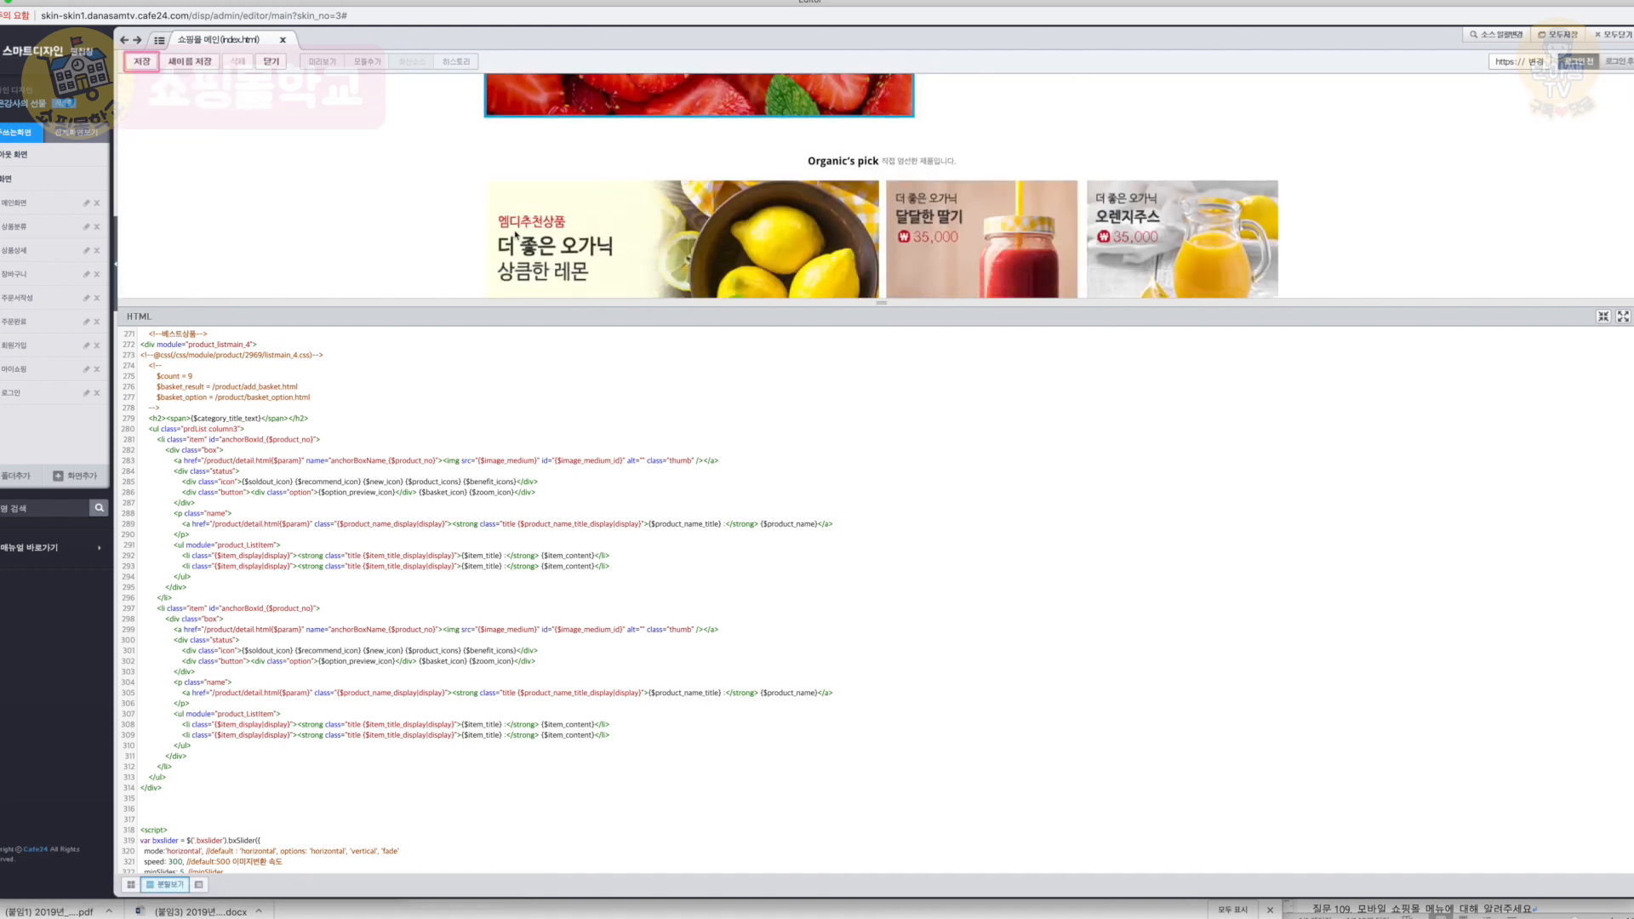
scroll(516, 235, up, 3)
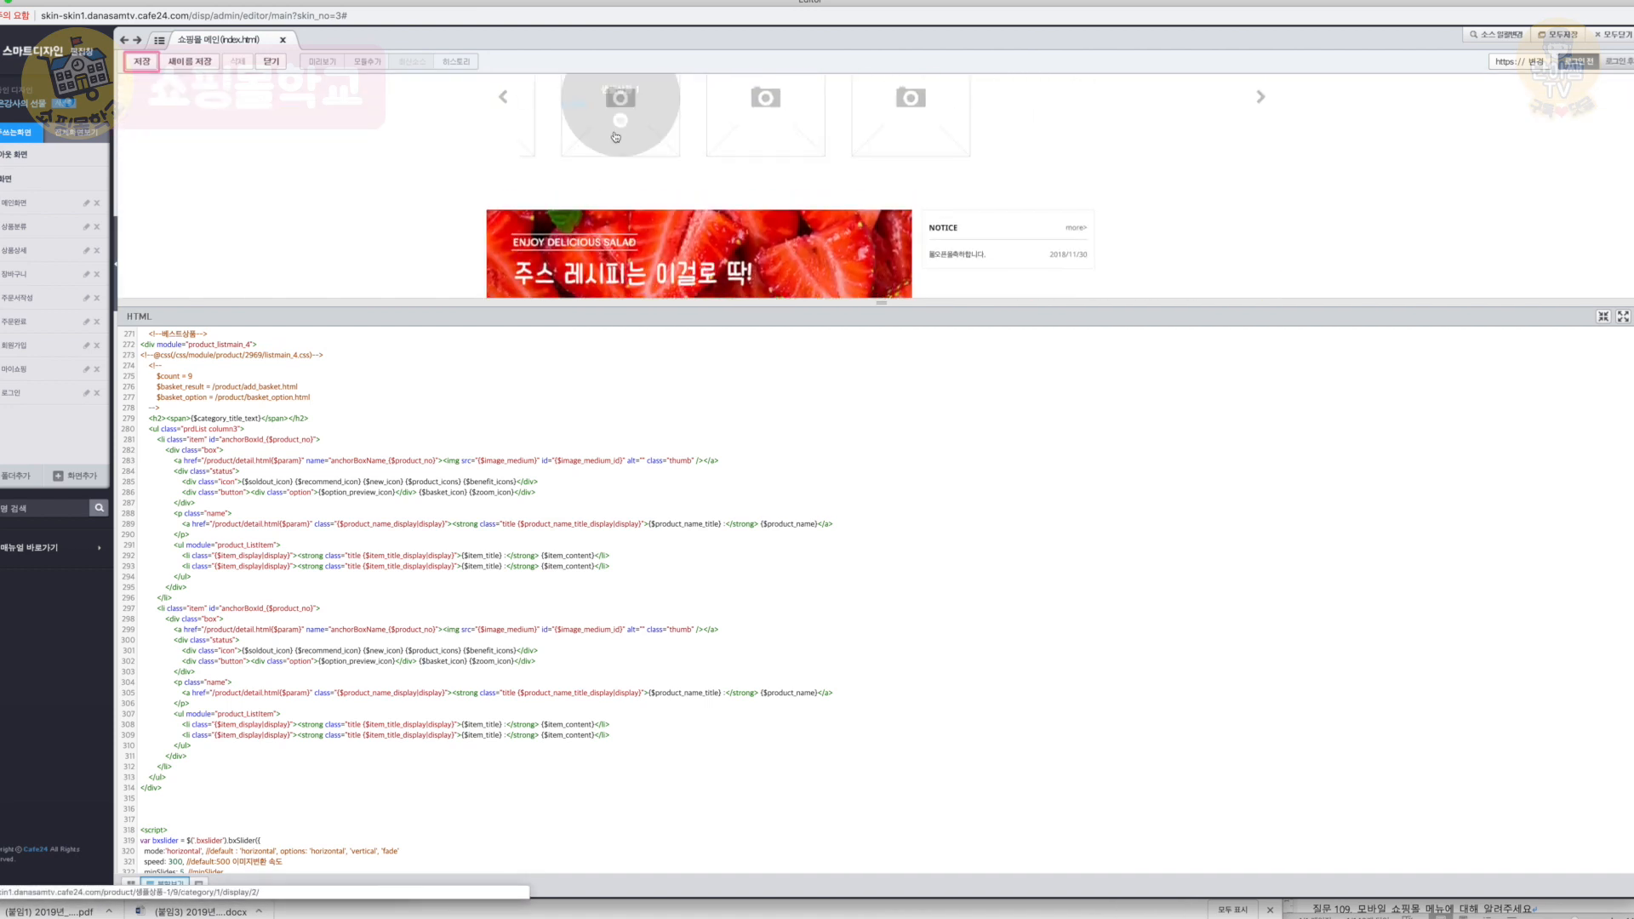
scroll(616, 136, up, 2)
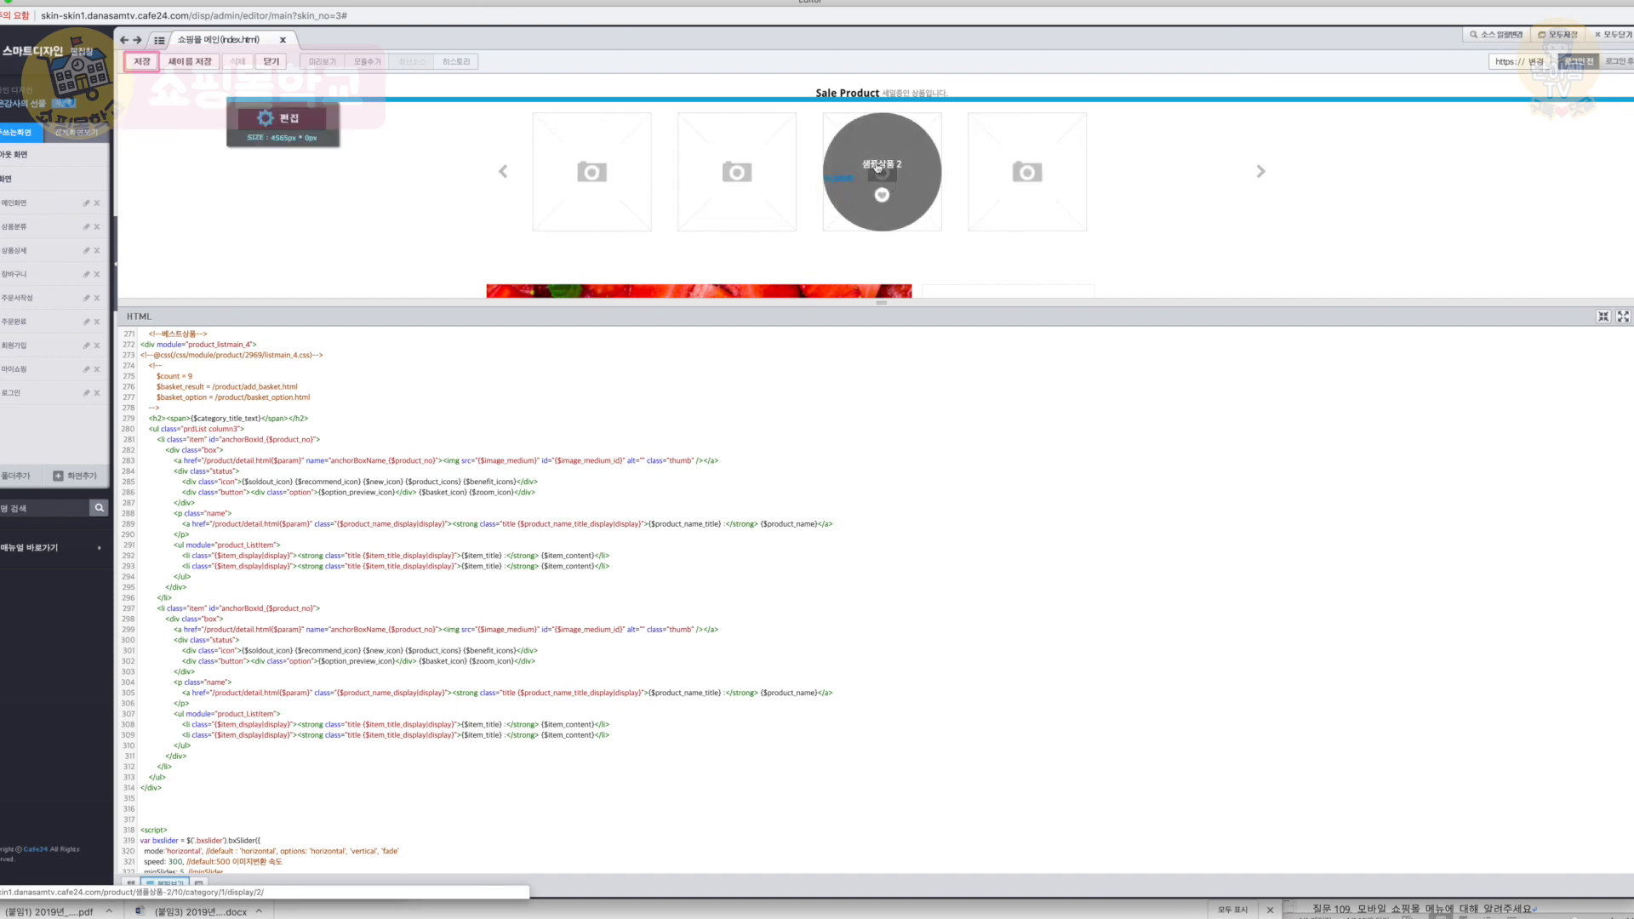
scroll(839, 180, down, 1)
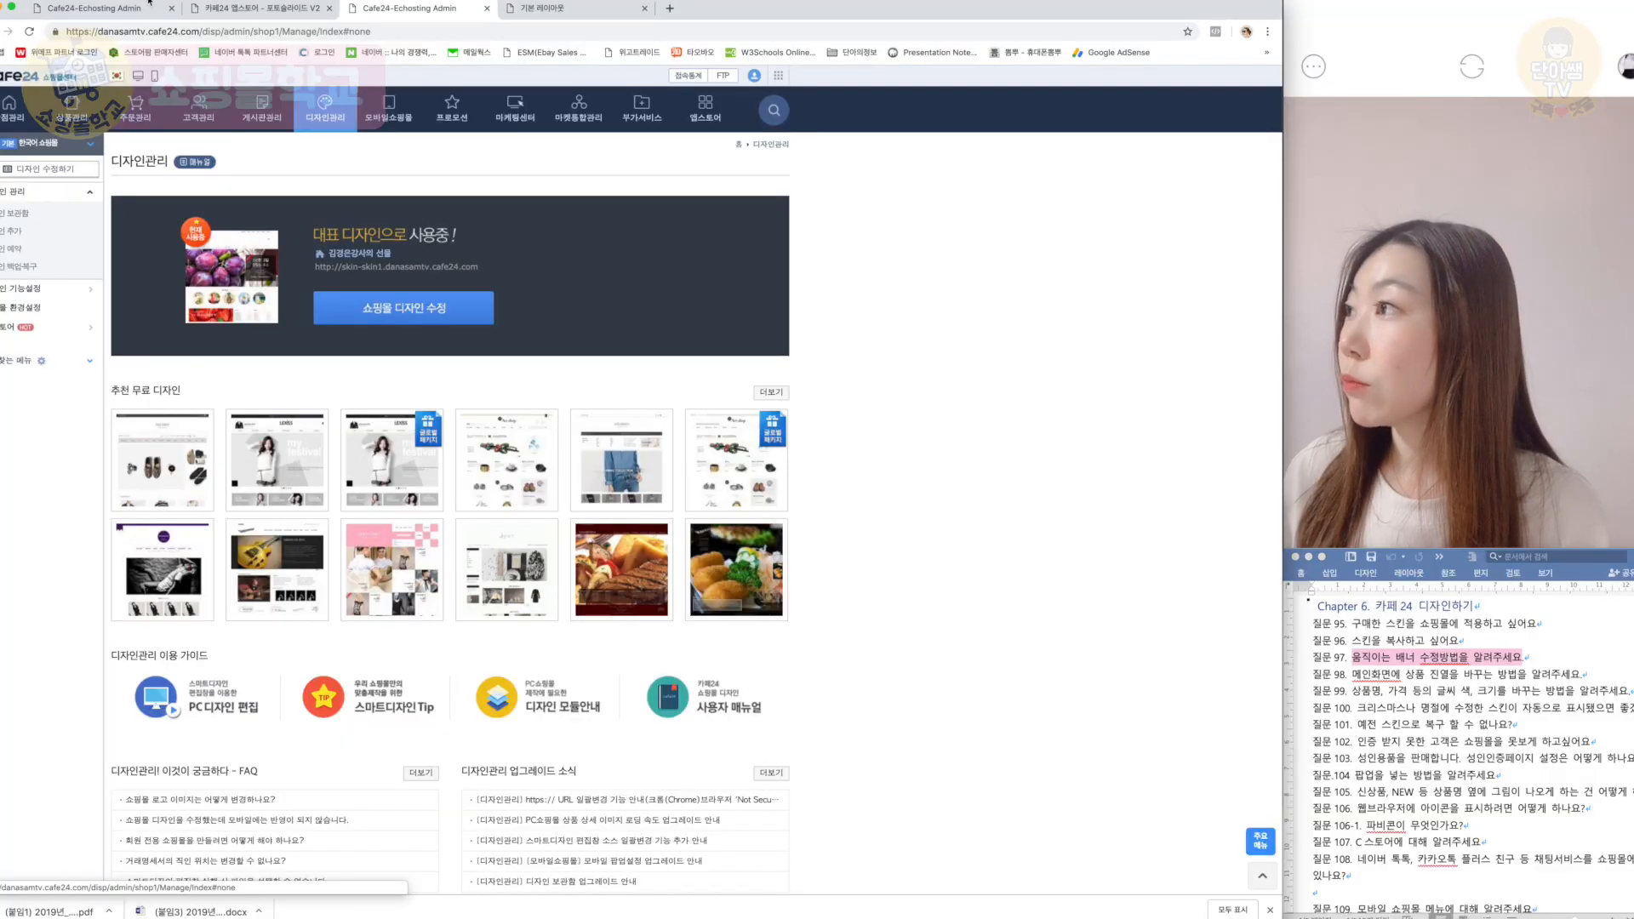
Step: Switch to the shop admin's product information display settings, choose 신상품 and set 국내·해외배송, 배송비 and 배송방법 to 표시안함
click(128, 8)
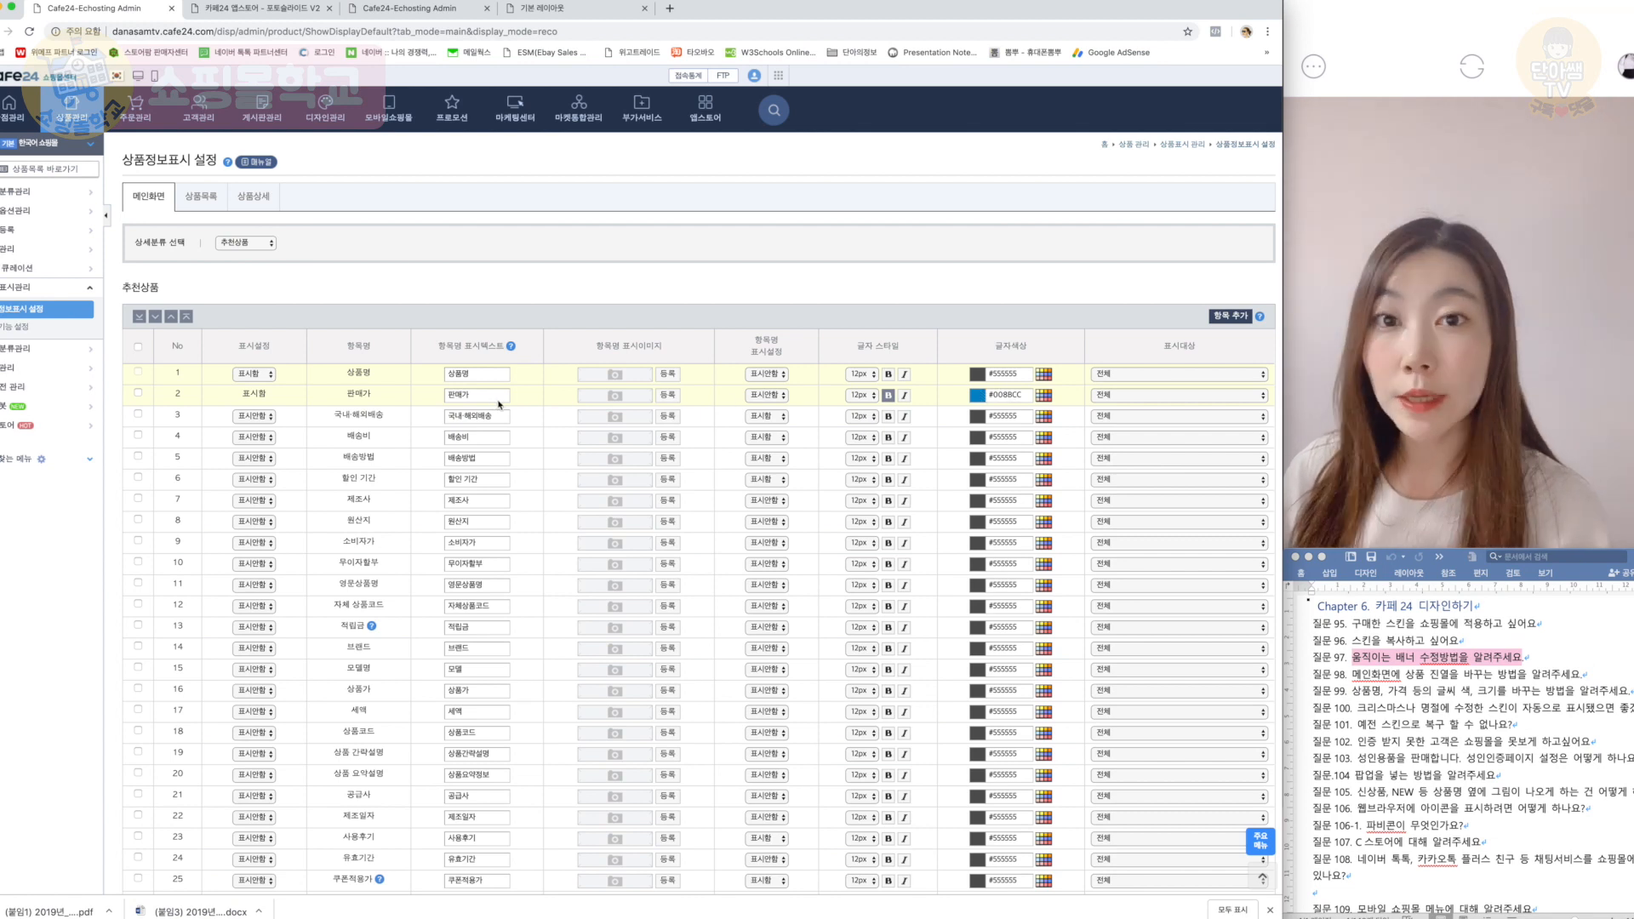
click(275, 245)
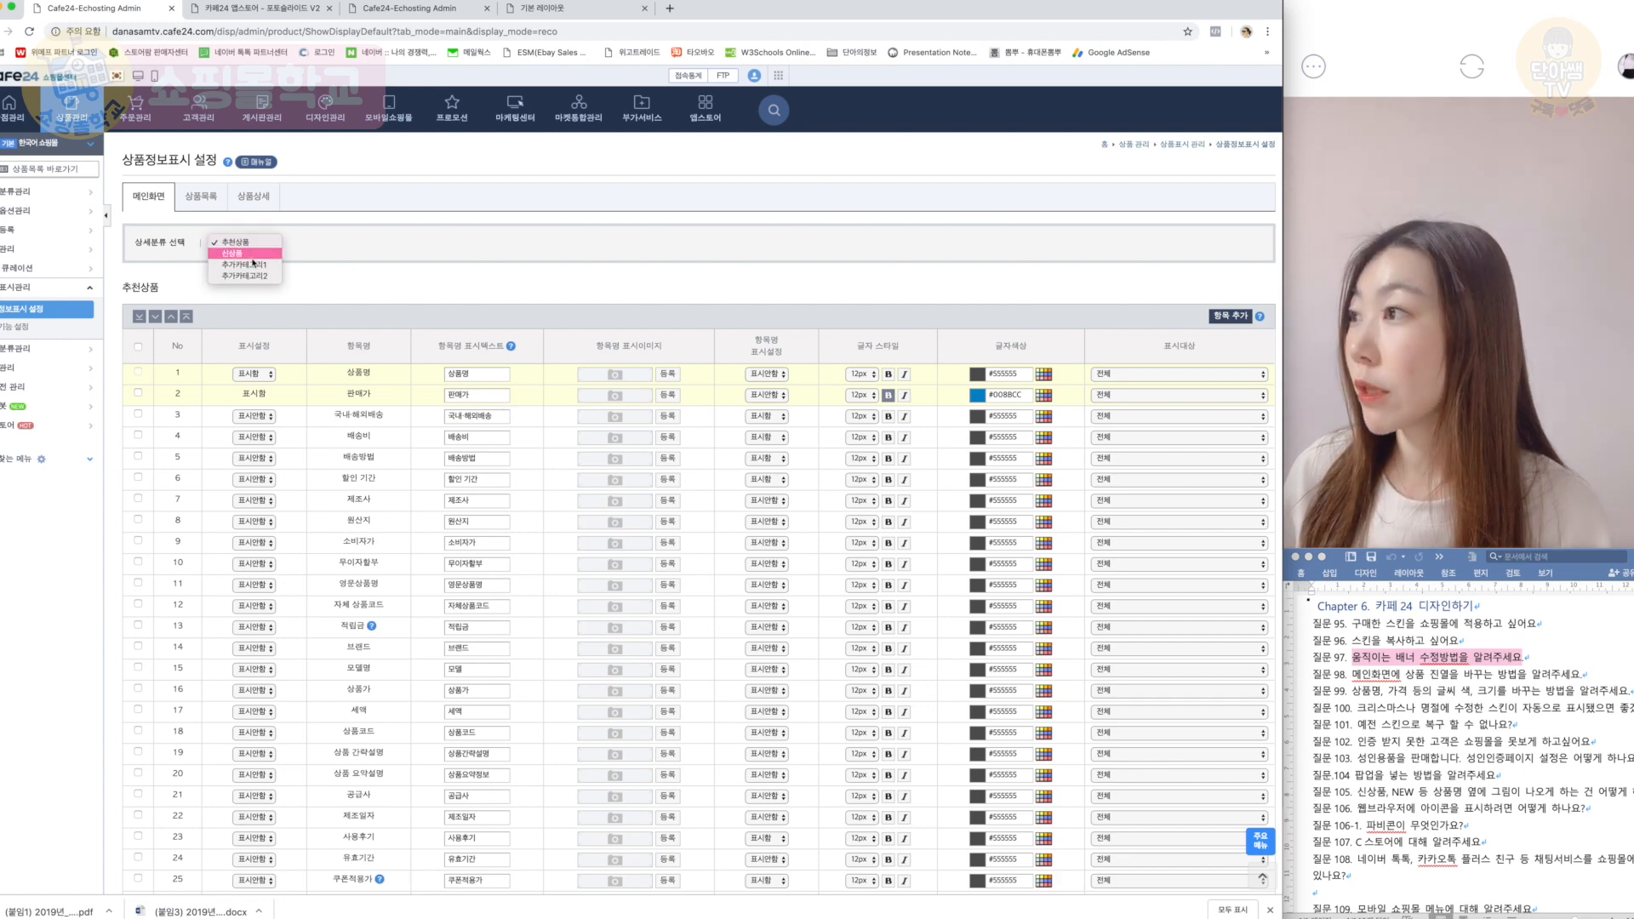
click(270, 254)
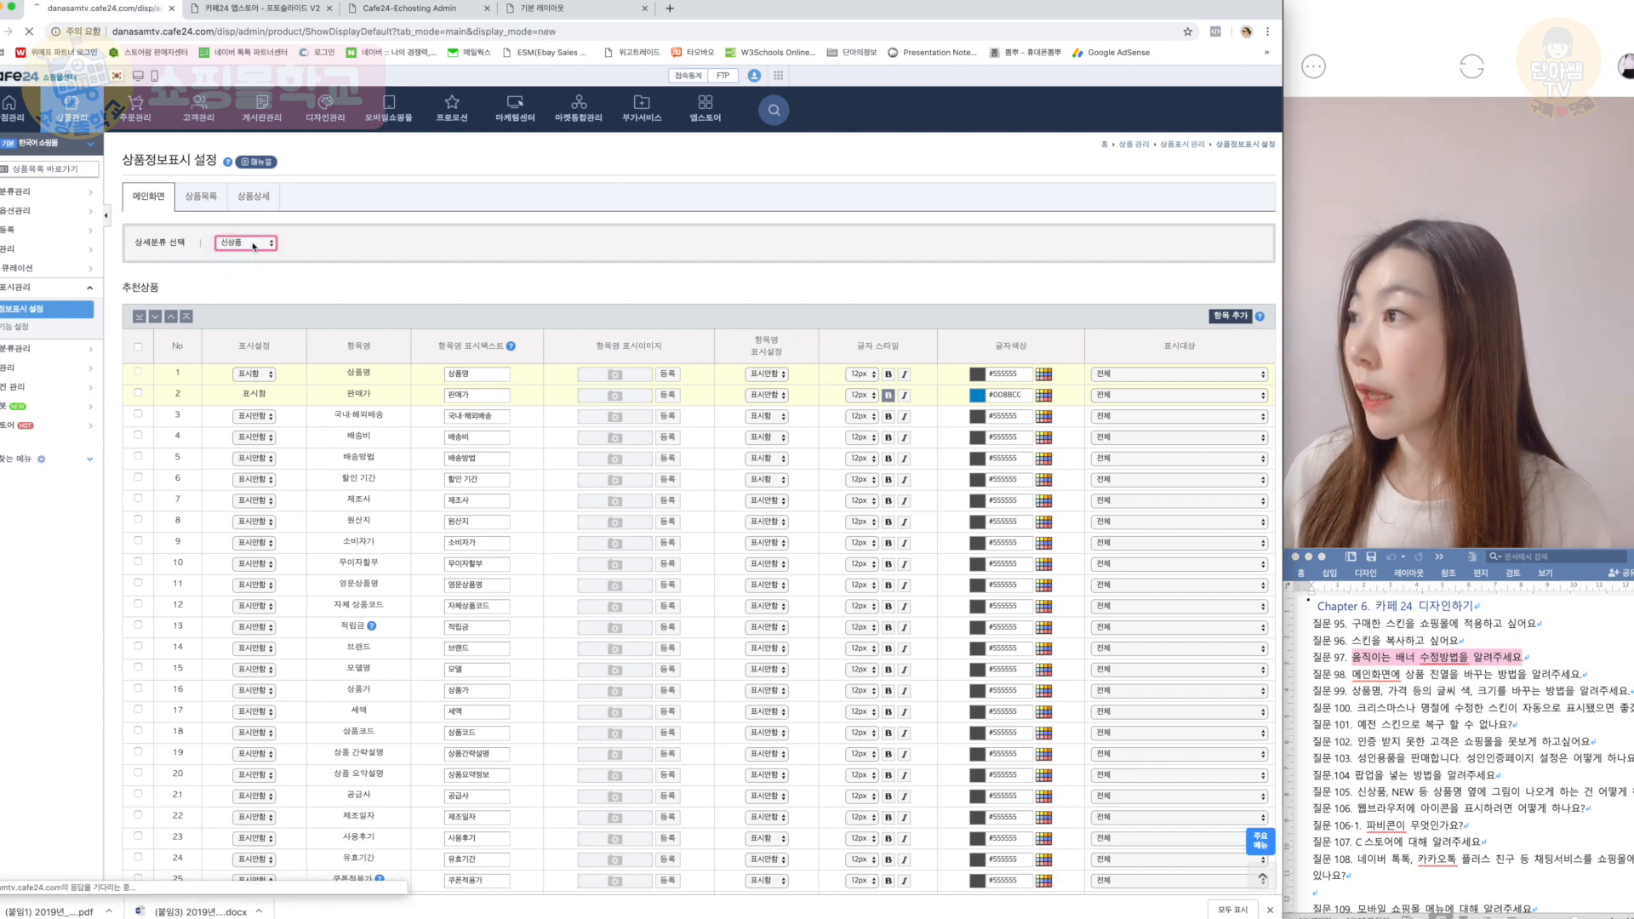
click(259, 418)
click(263, 438)
click(263, 438)
click(264, 448)
click(264, 459)
click(268, 470)
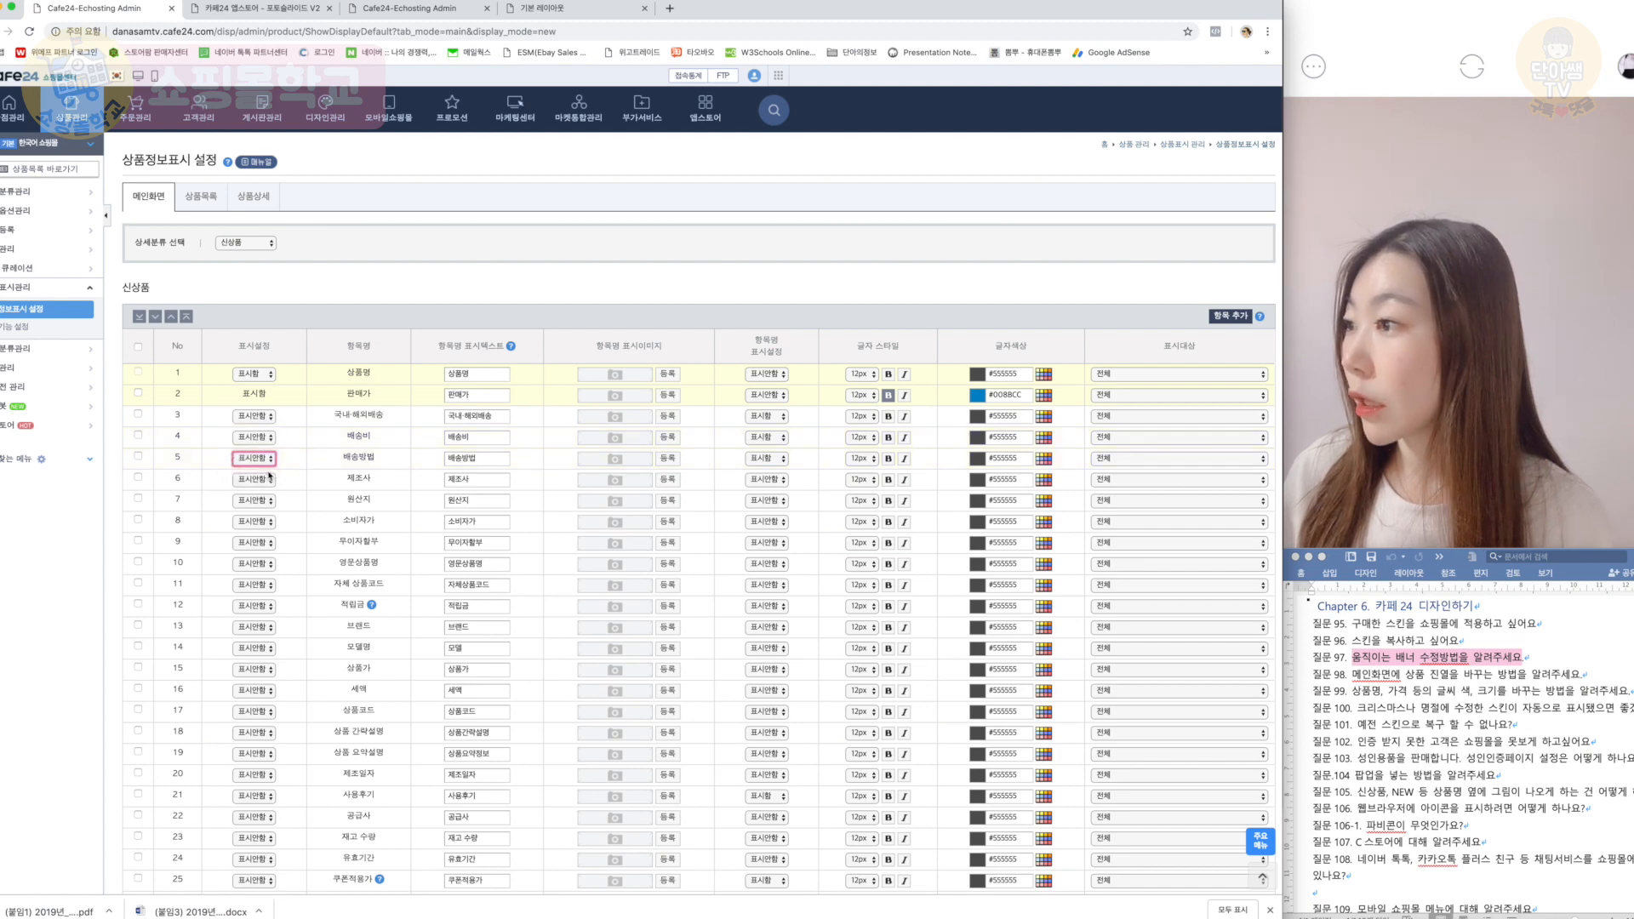
Step: Set the 상품 간략설명 item to 표시함 for the 신상품 category
scroll(269, 474, down, 3)
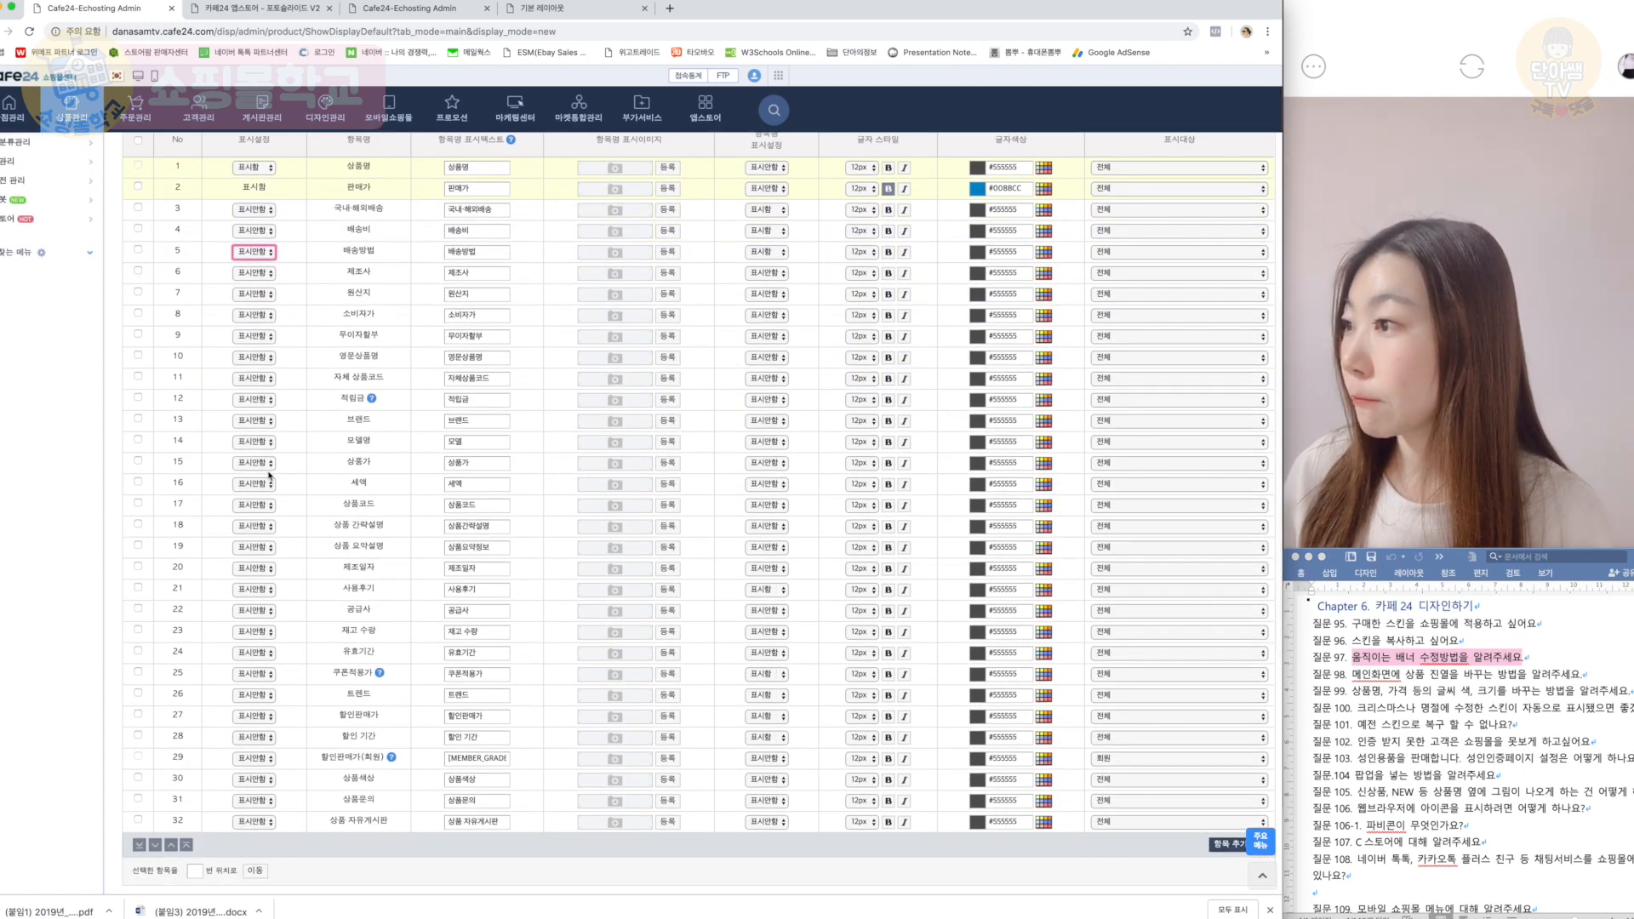
click(251, 527)
click(255, 508)
Step: Set 소비자가 취소선 표시 to 사용함 and the 소비자가 item to 표시함, and save the 신상품 display settings
scroll(386, 528, down, 4)
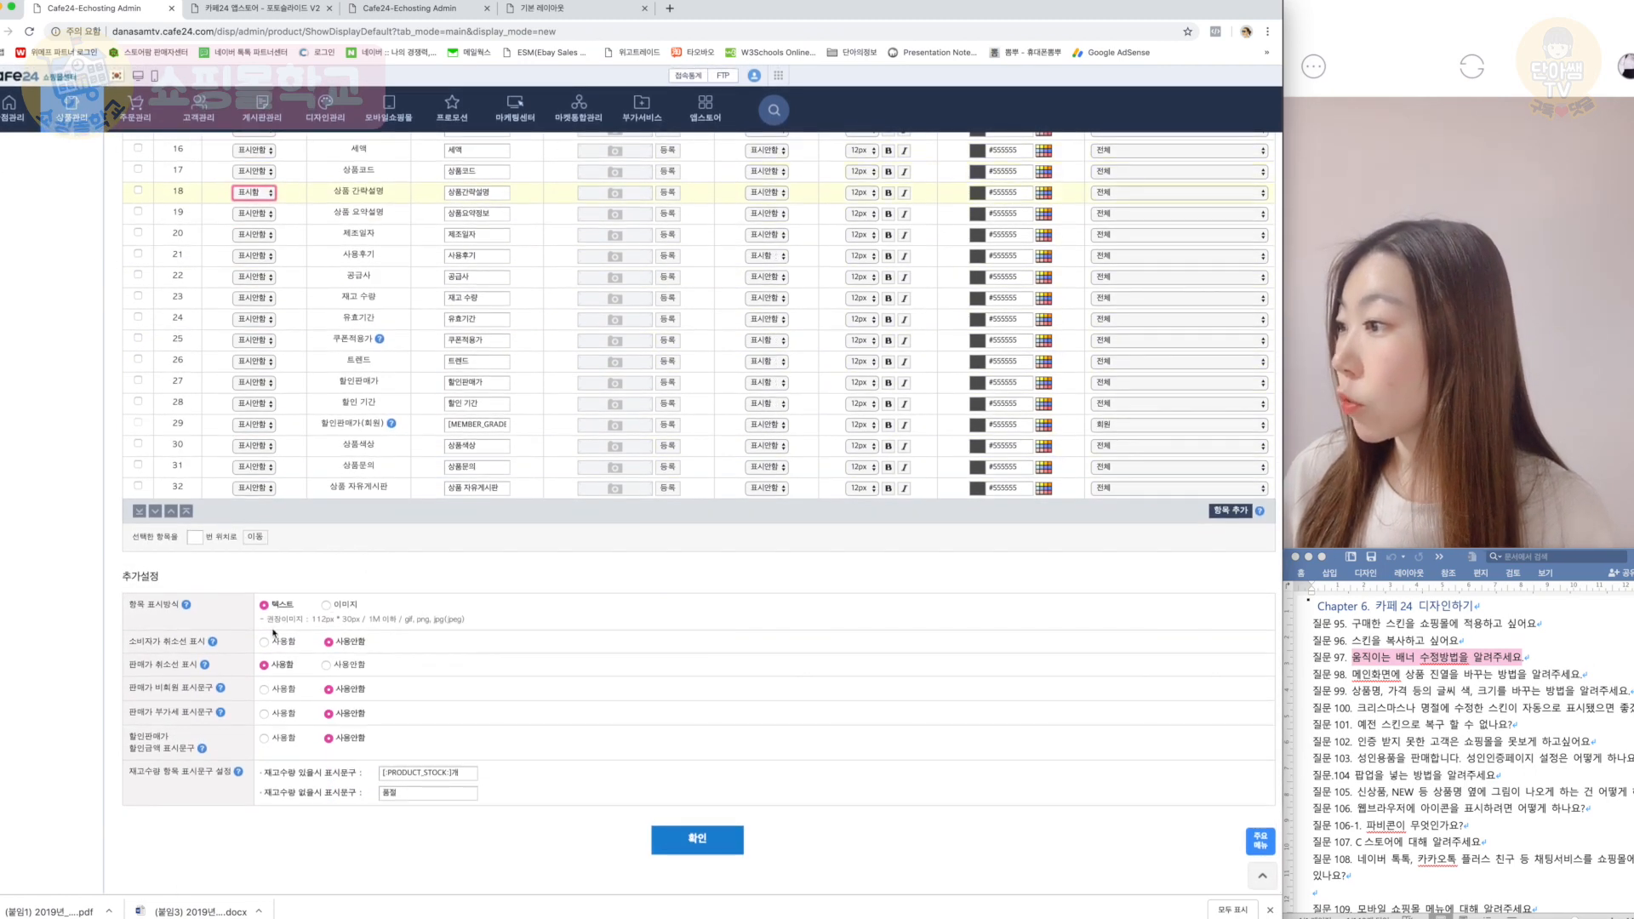
click(264, 643)
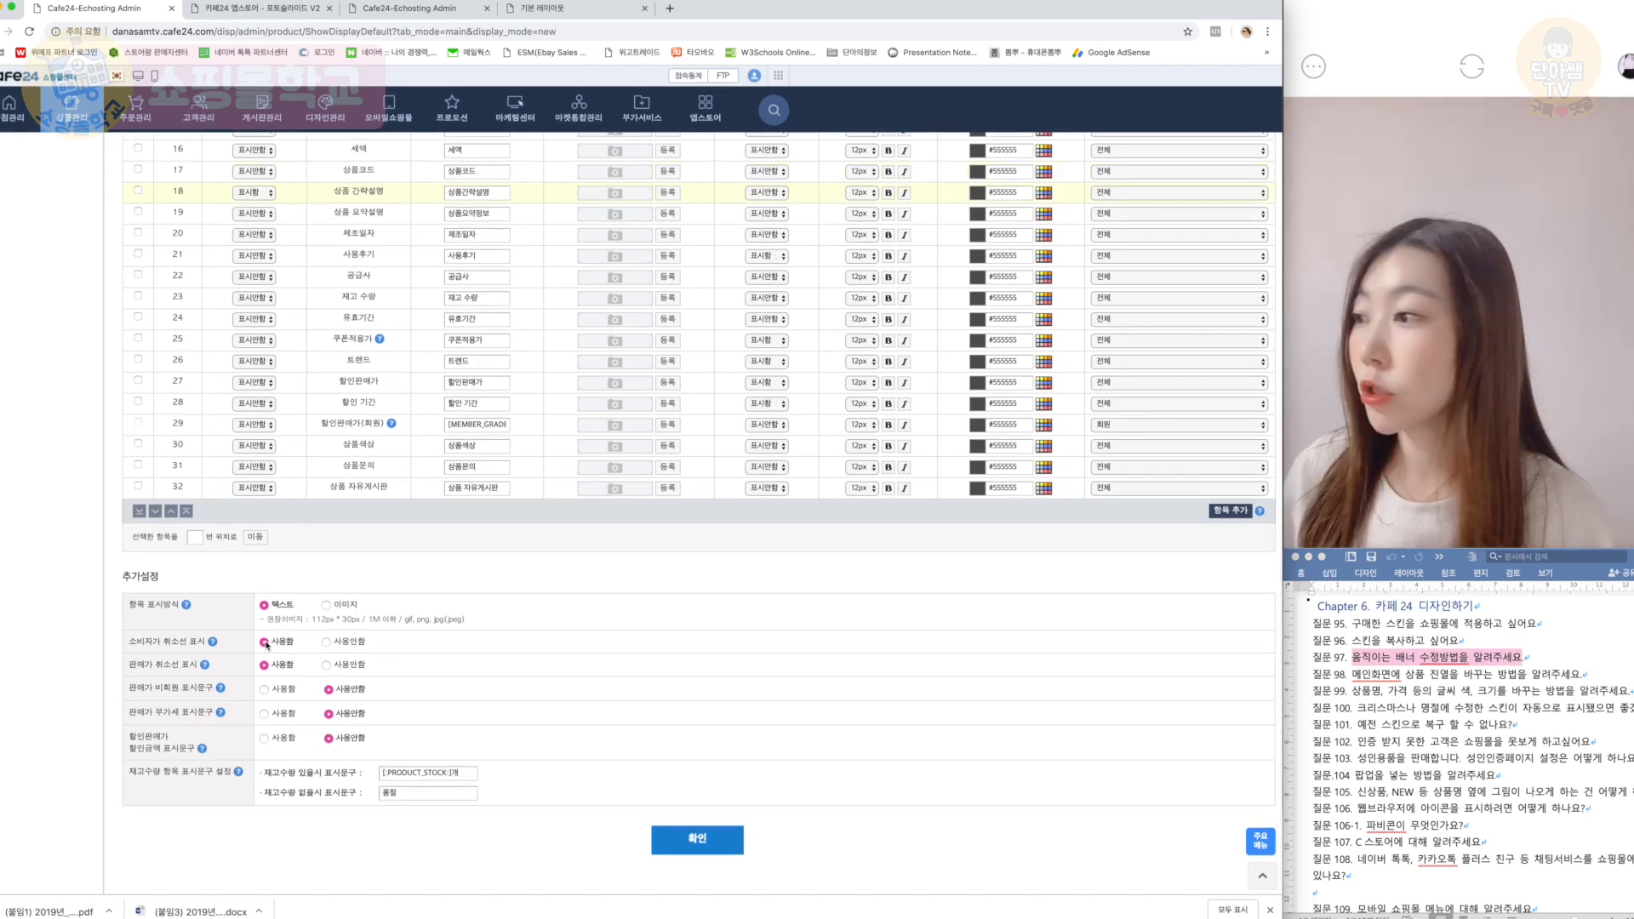
scroll(266, 644, up, 5)
scroll(266, 644, up, 2)
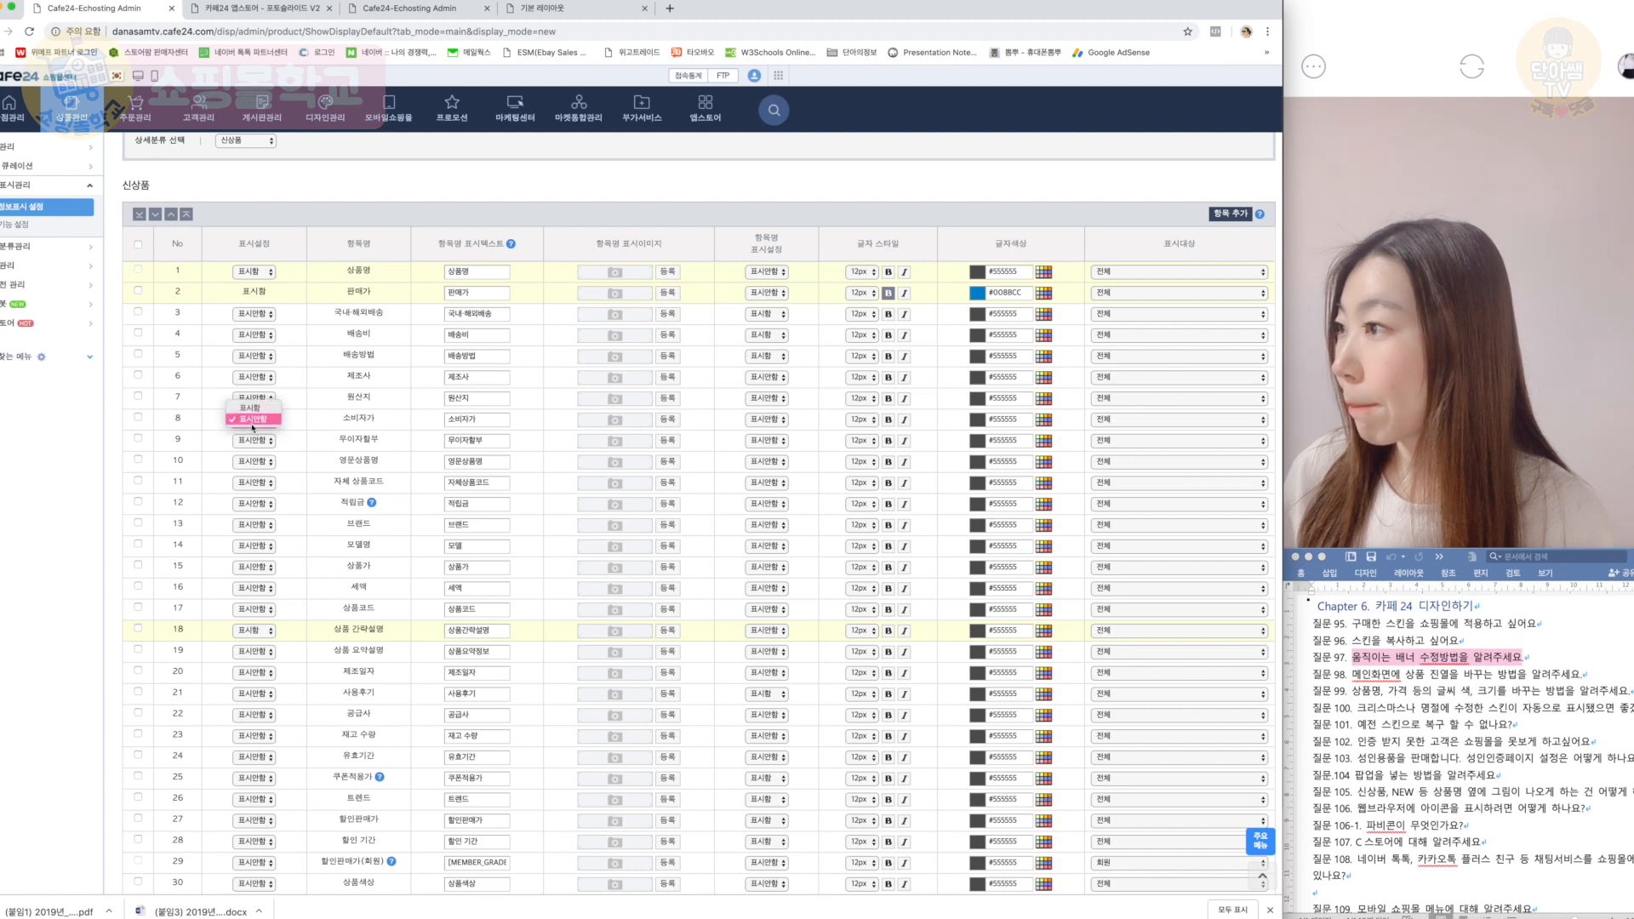
scroll(247, 415, down, 6)
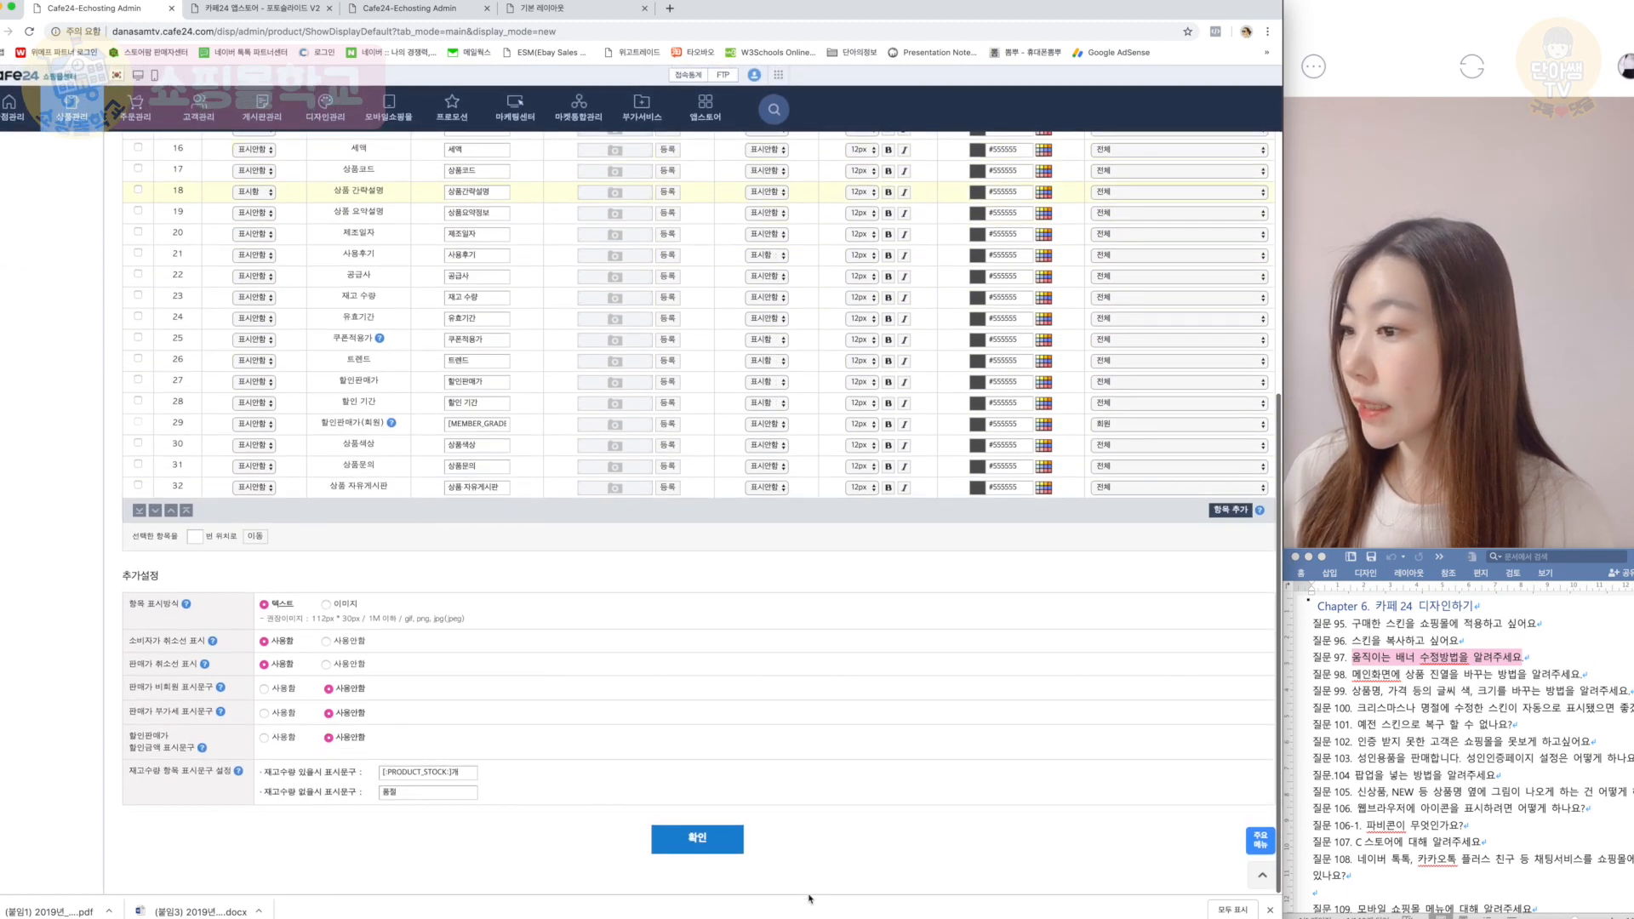
click(705, 848)
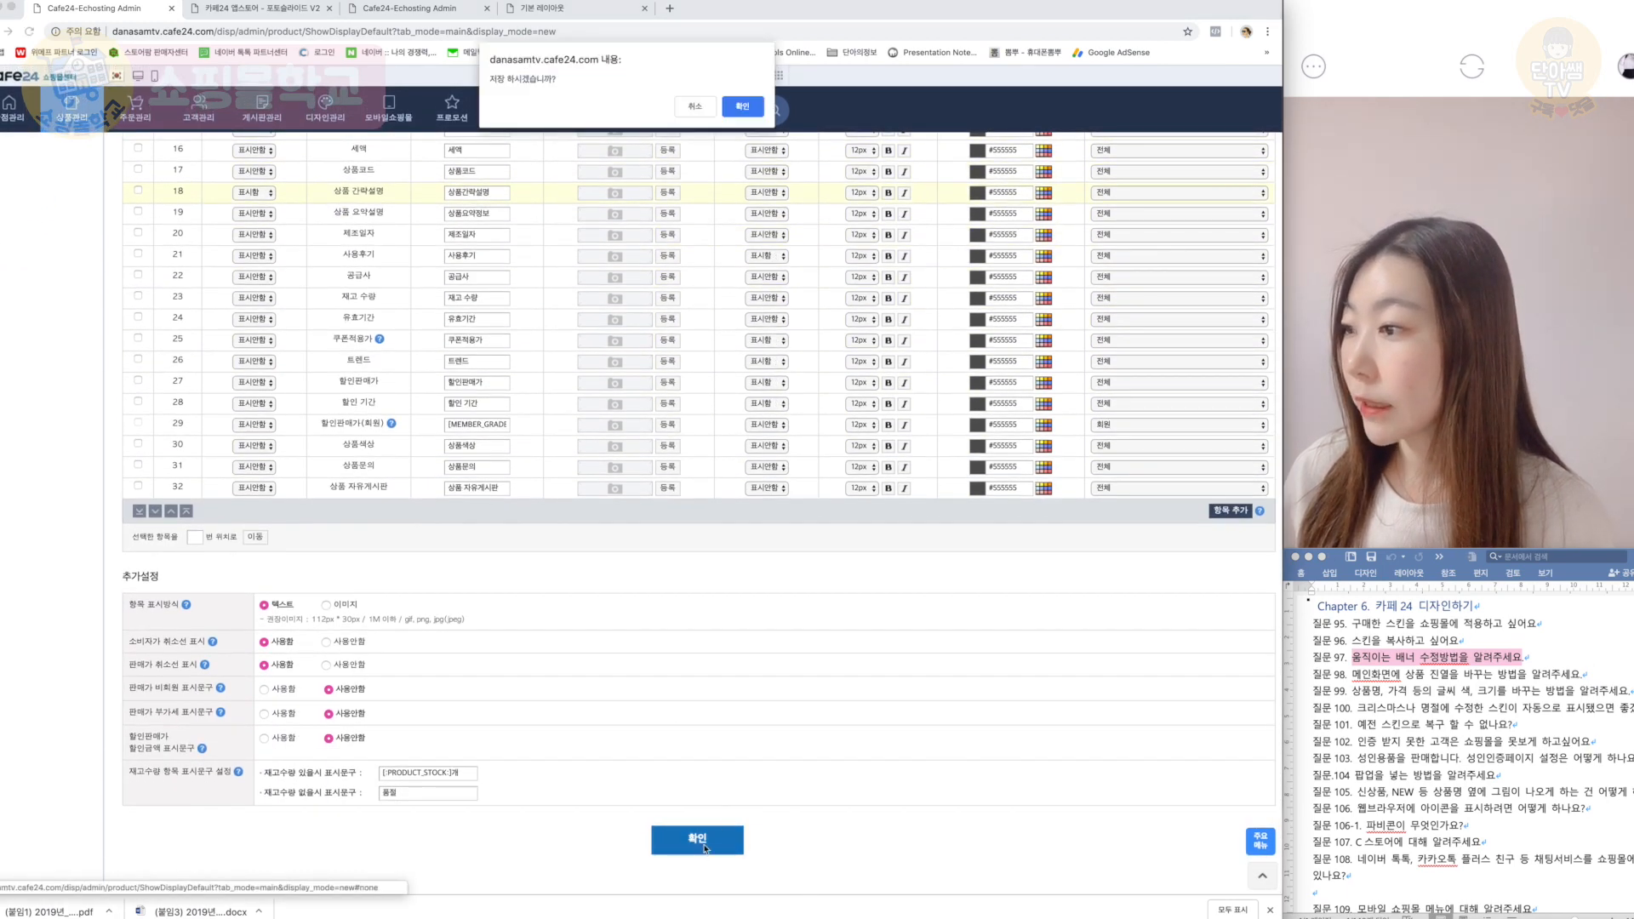
click(742, 106)
Step: Return to the storefront main page and check the price information under the NEW ARRIVALS products
click(559, 9)
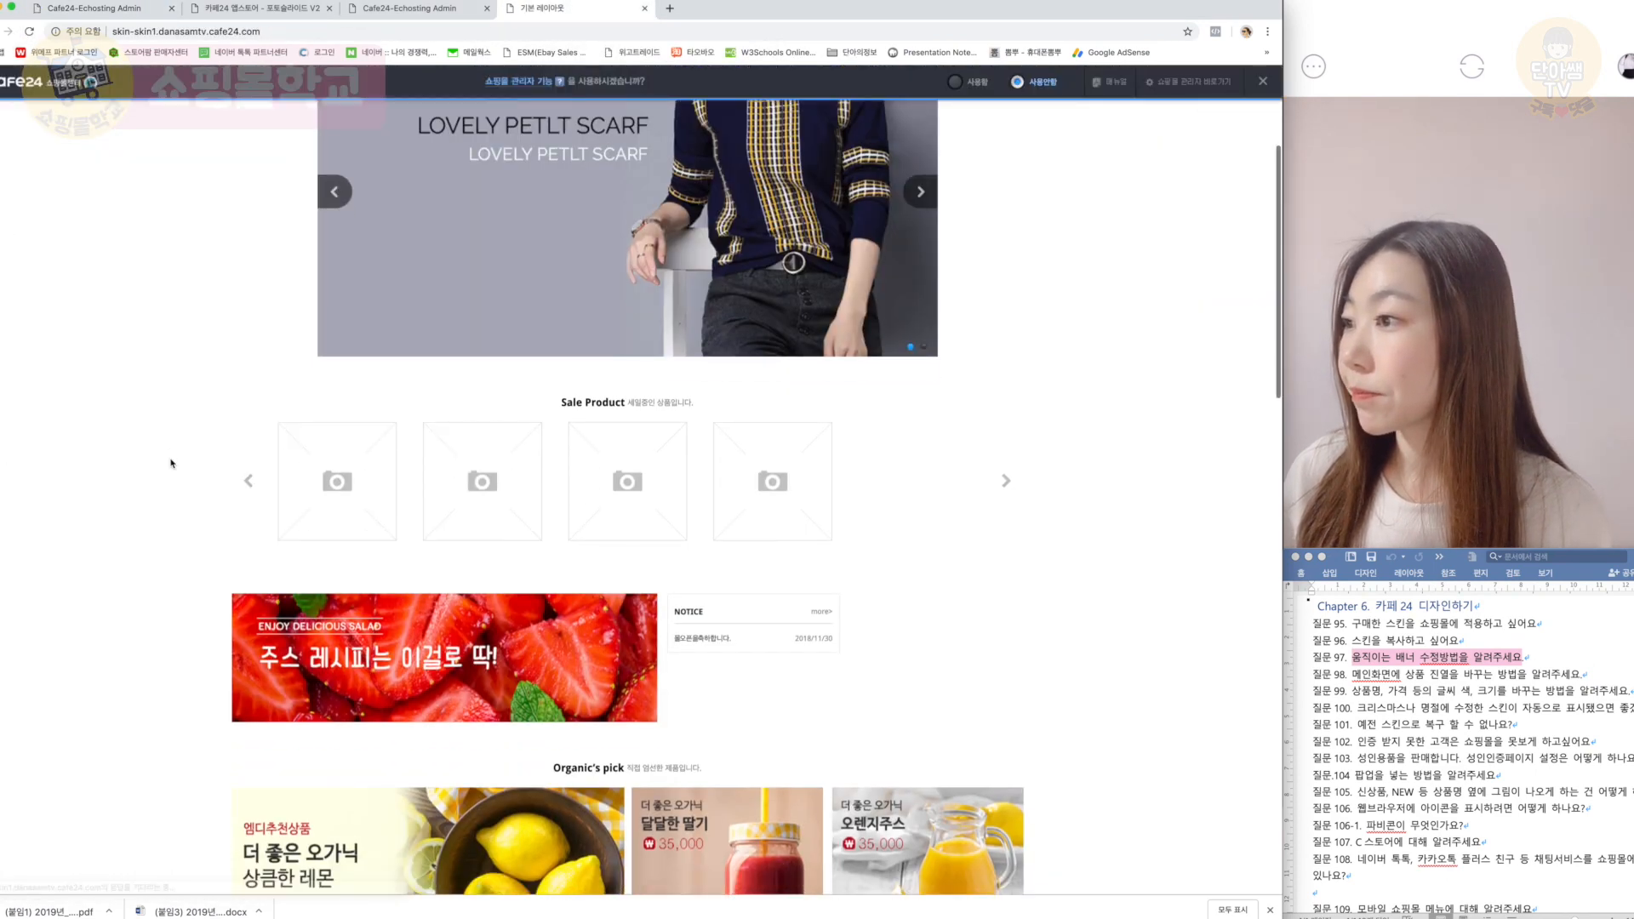
scroll(170, 463, down, 10)
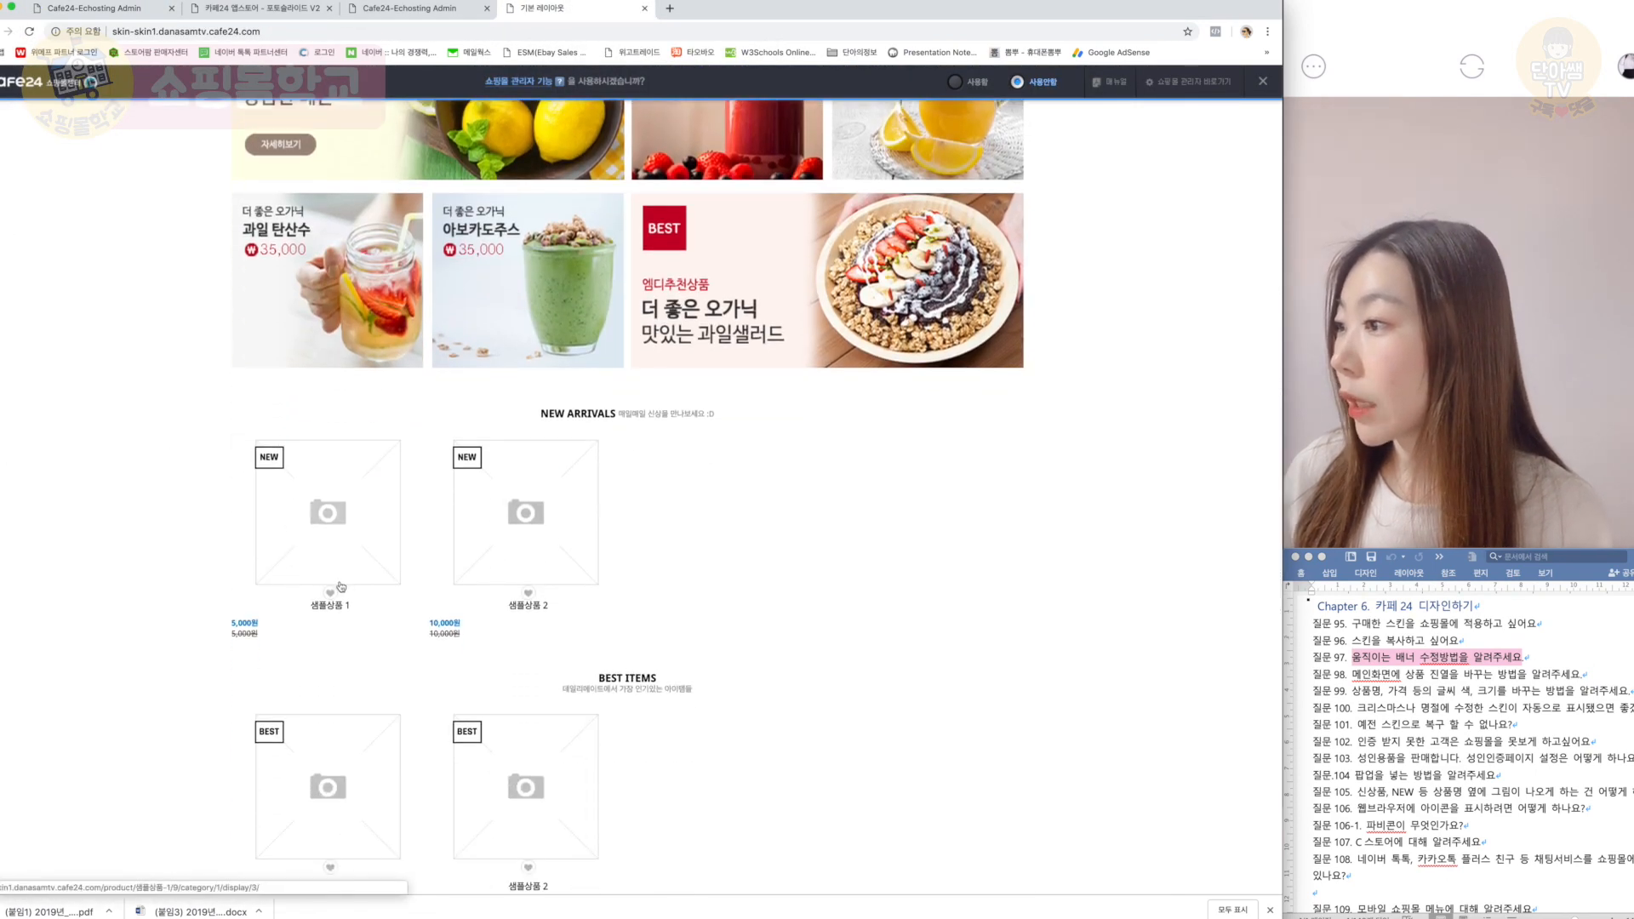
click(271, 634)
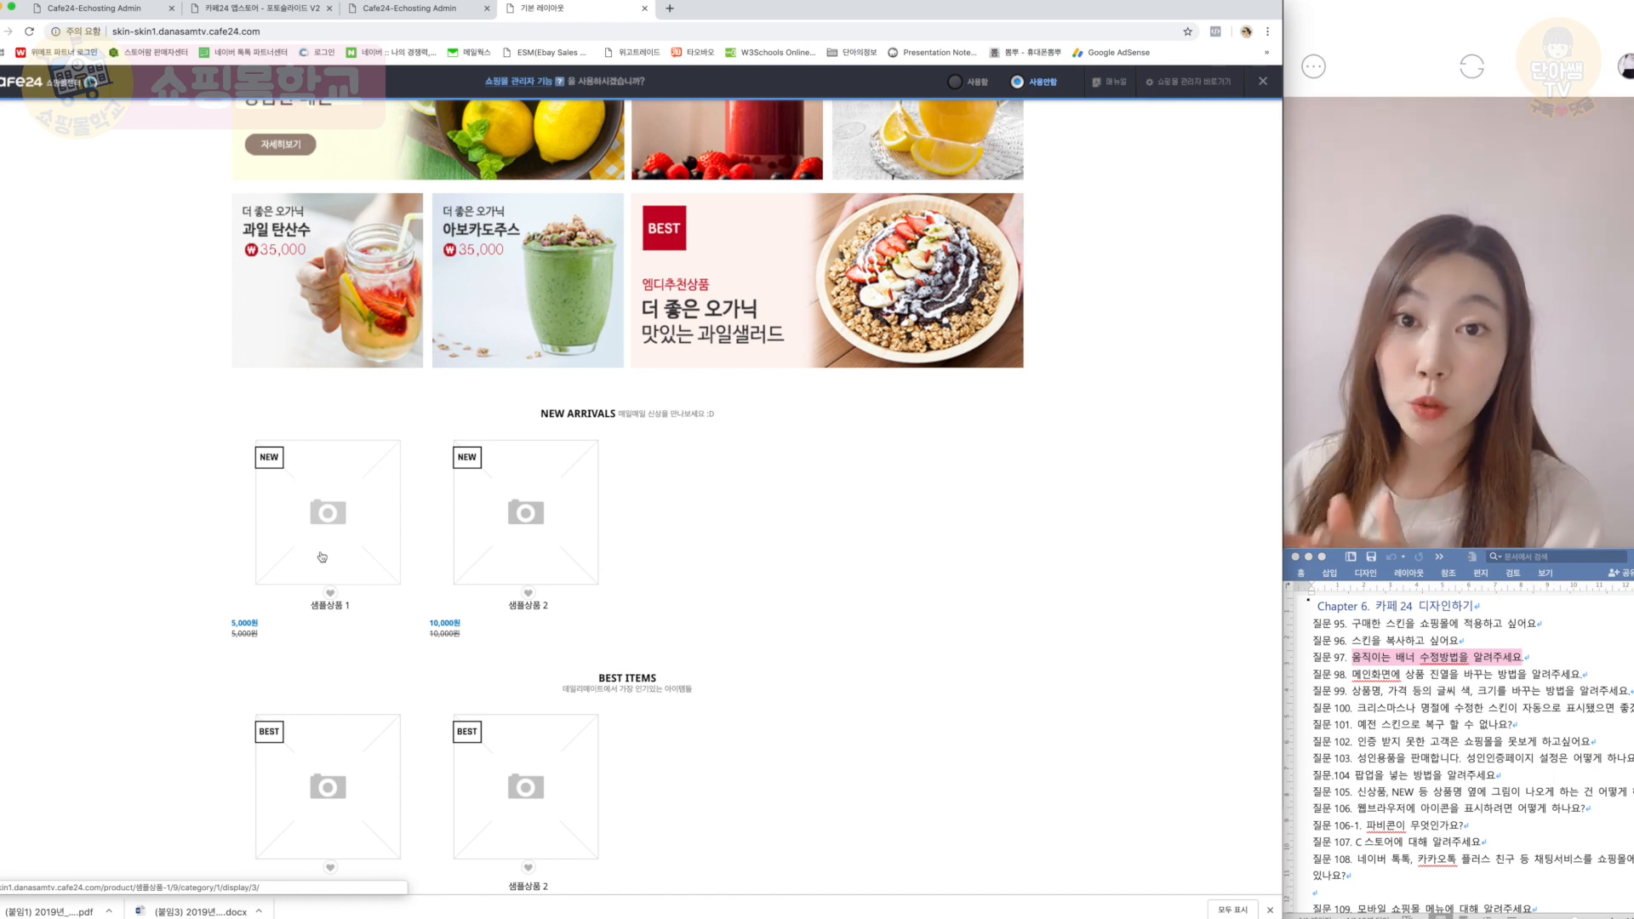
Step: Open the (대분류) Outerwear category page and the detail page of 샘플상품 1 to view their product information
scroll(321, 556, up, 10)
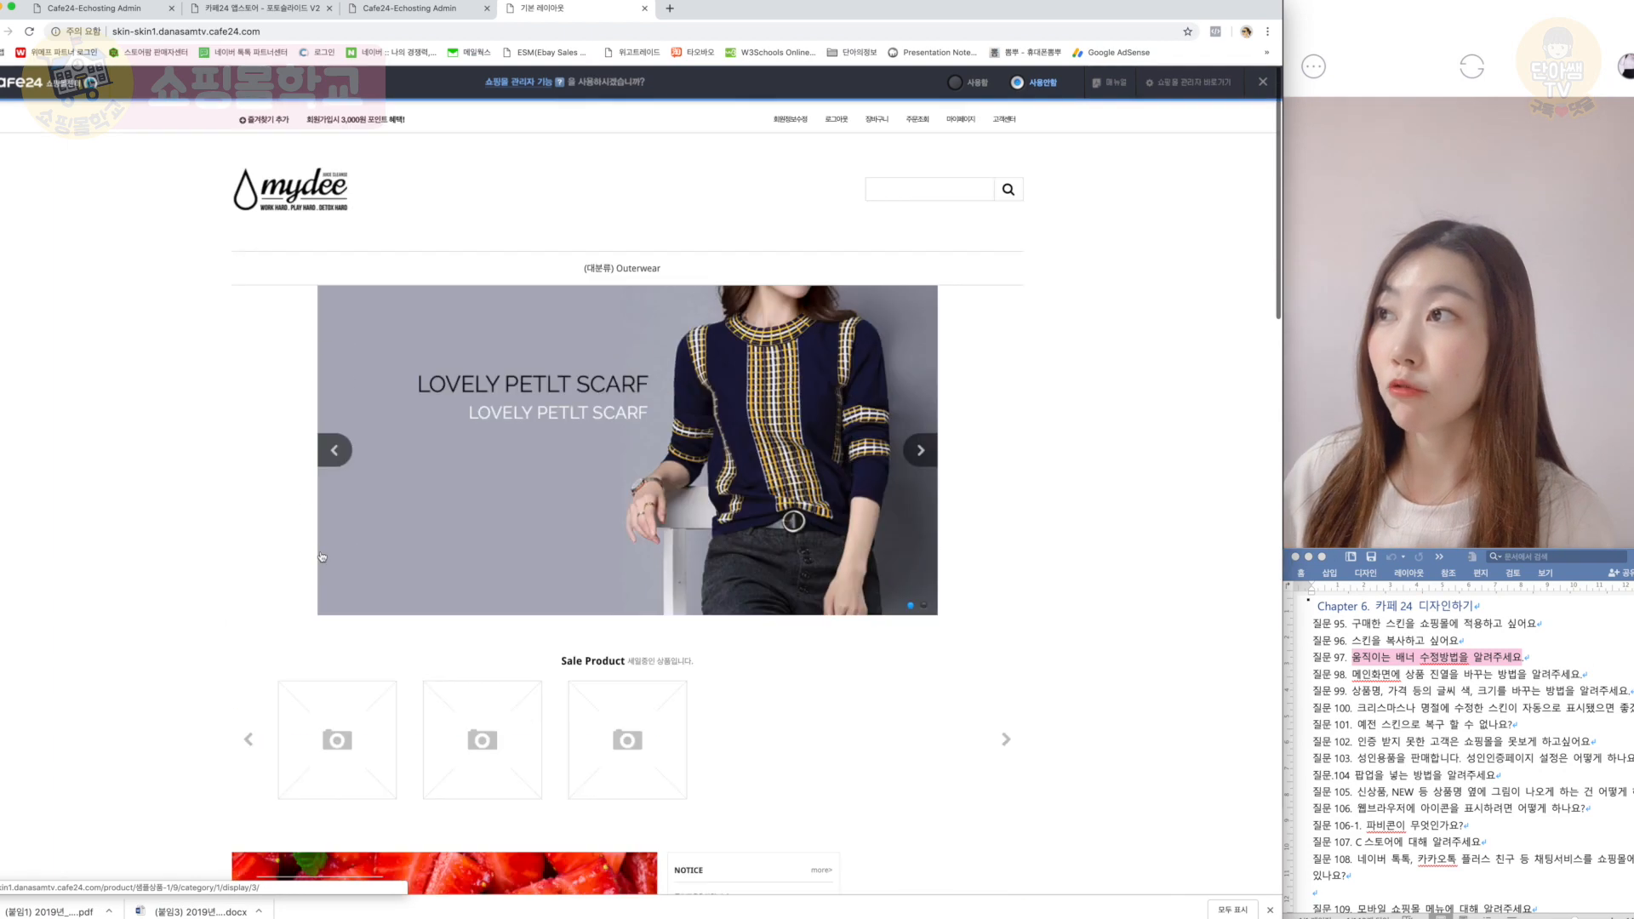
click(606, 271)
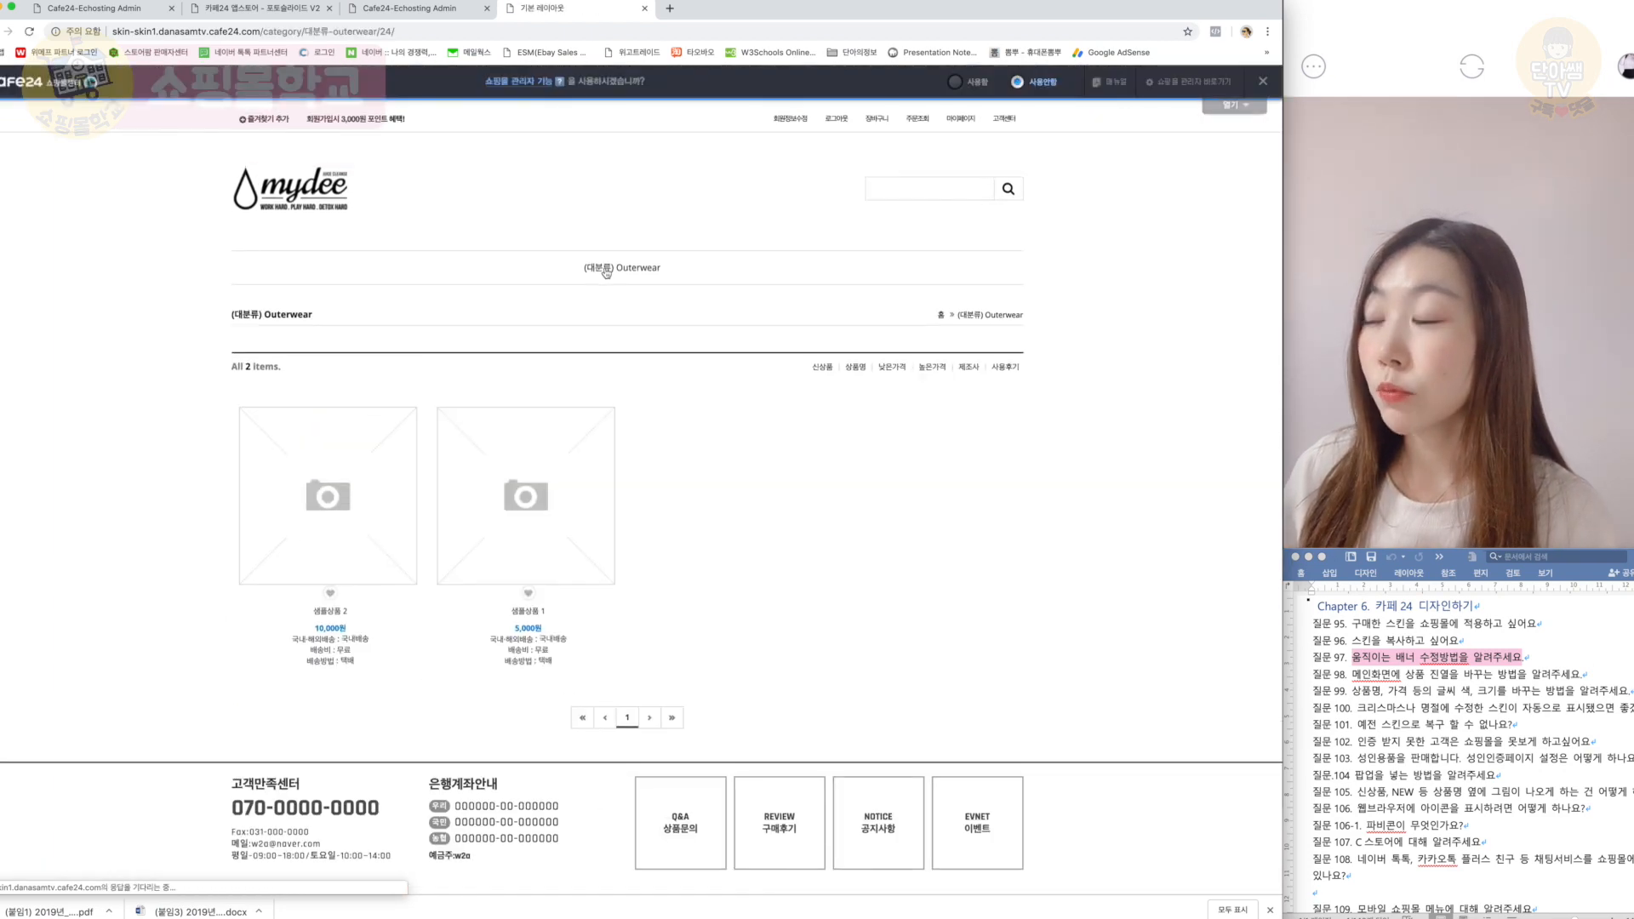
click(596, 483)
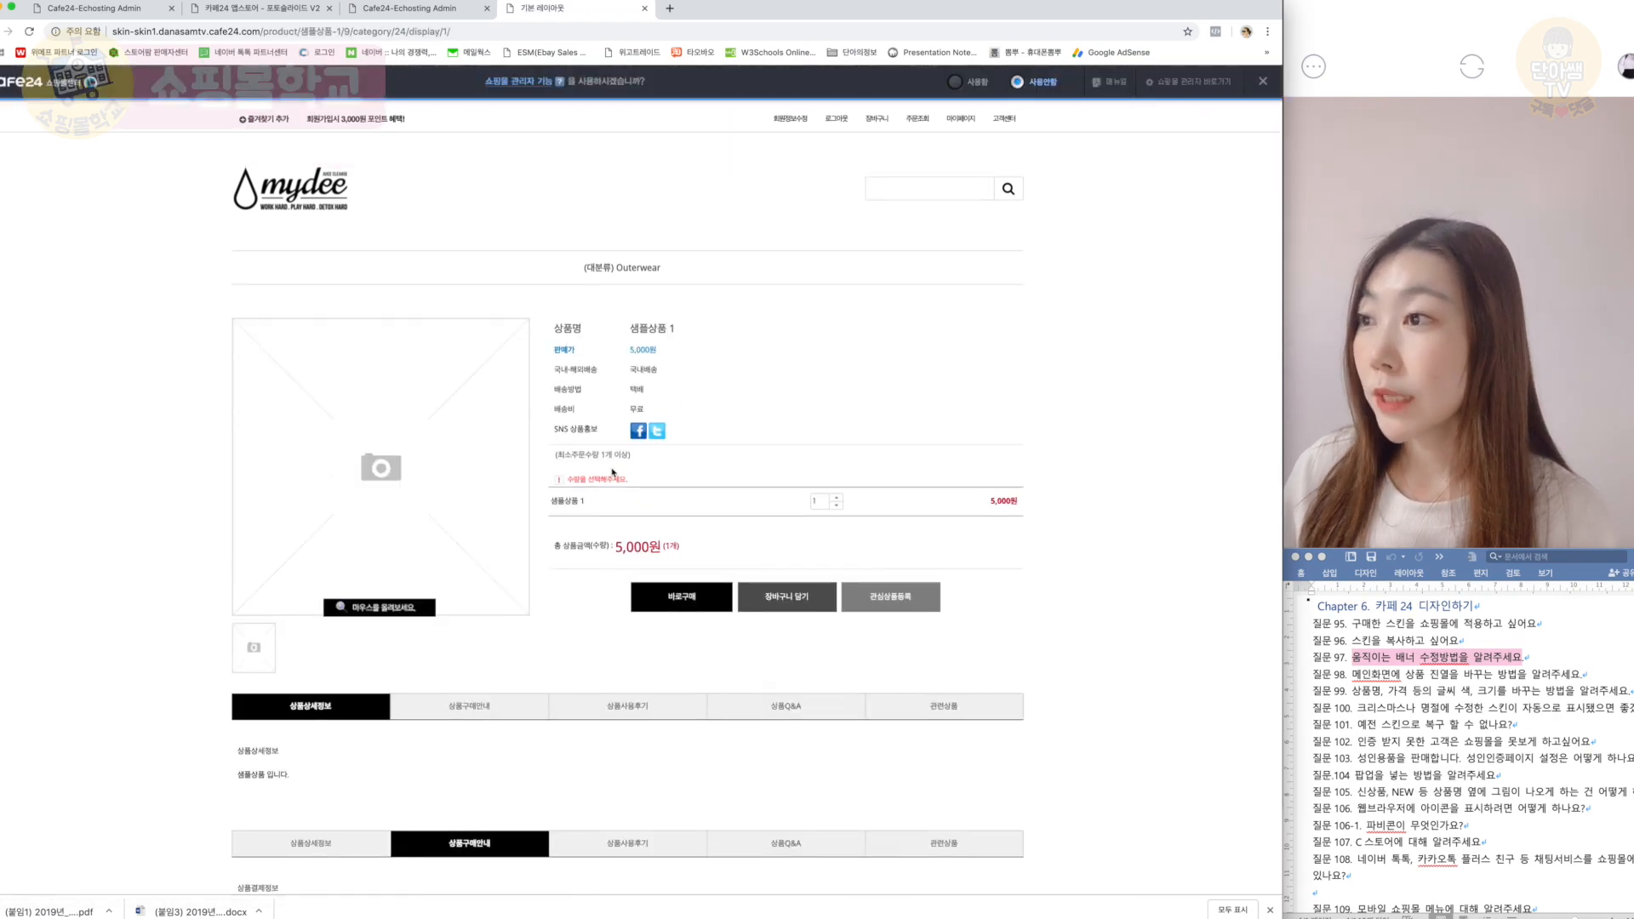
Step: Return to the shop admin and view the 상품목록 and 상품상세 product information display settings
click(114, 13)
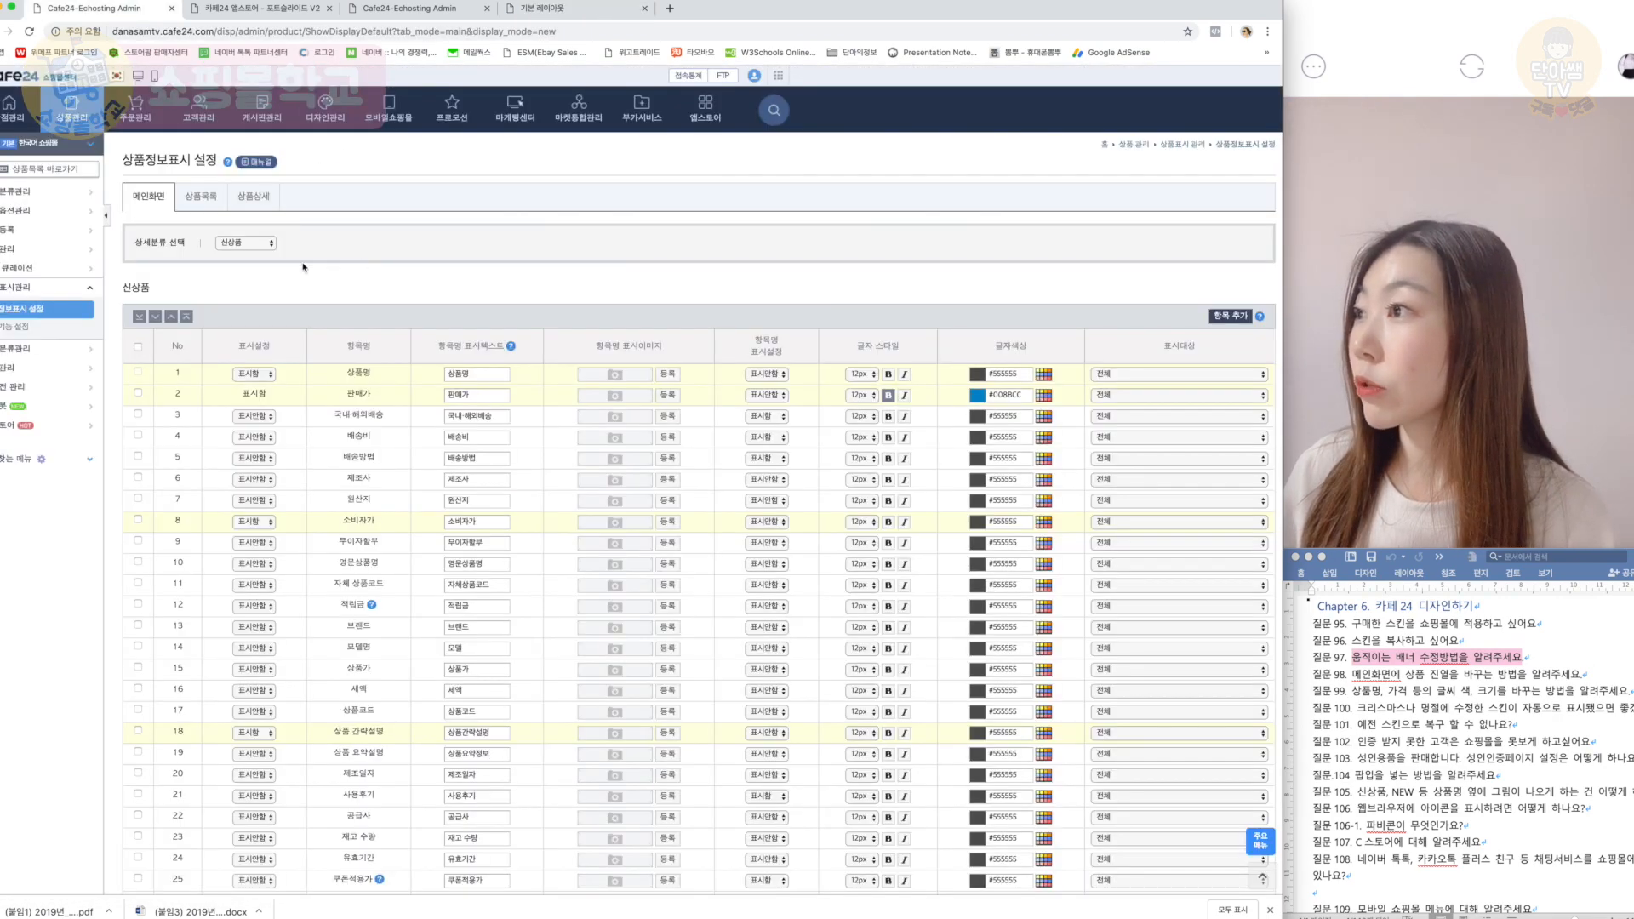
click(200, 198)
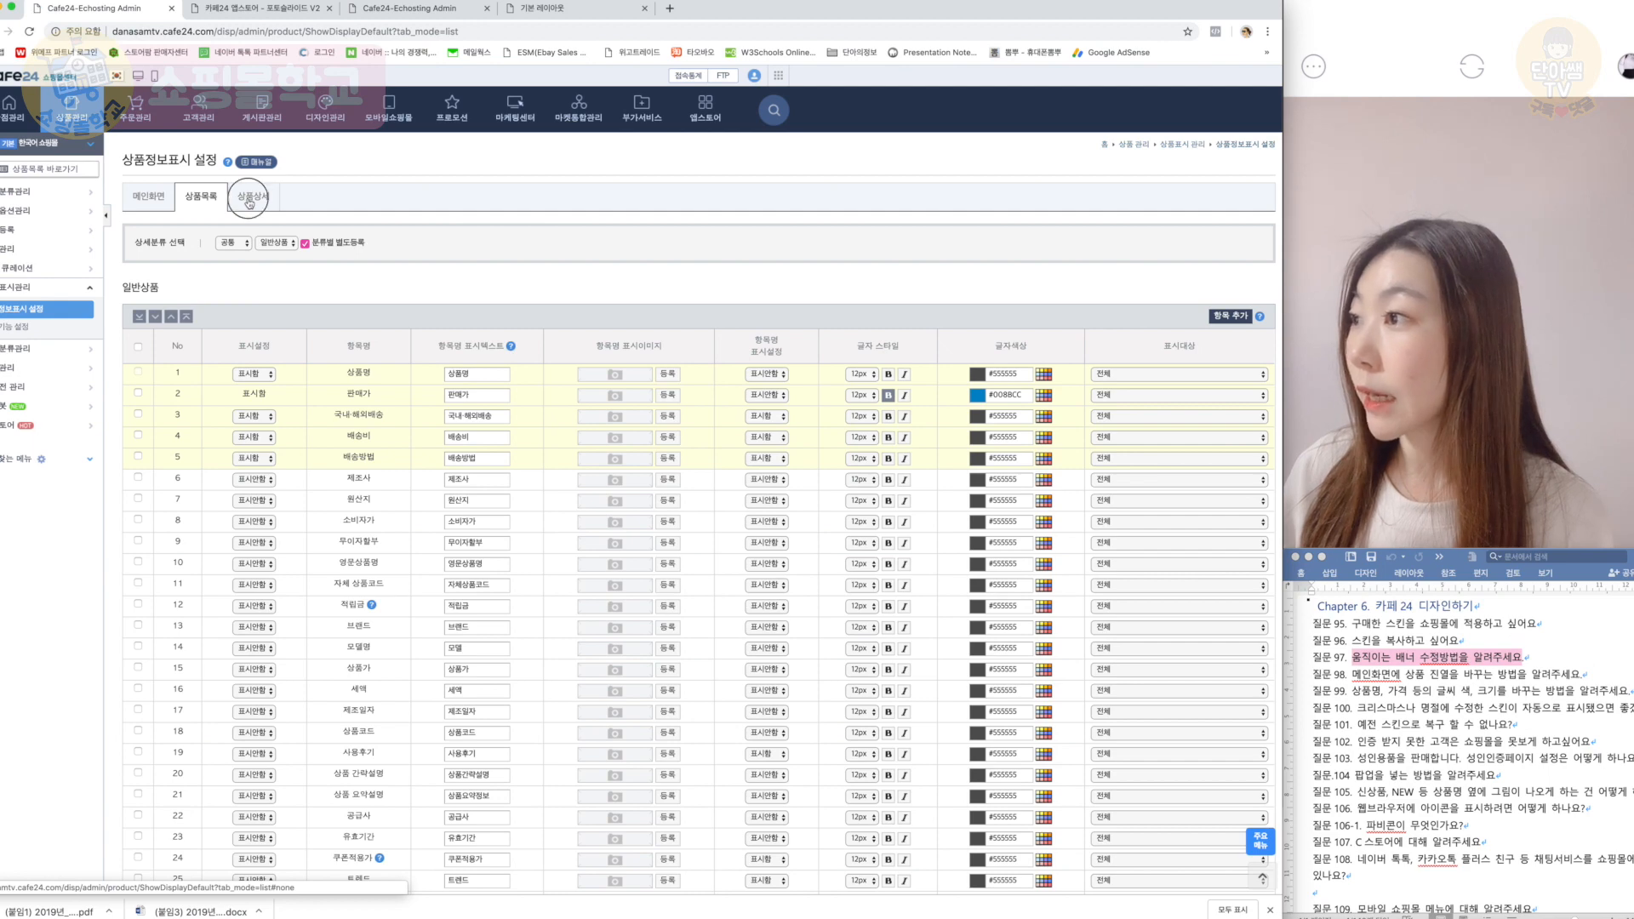
click(250, 201)
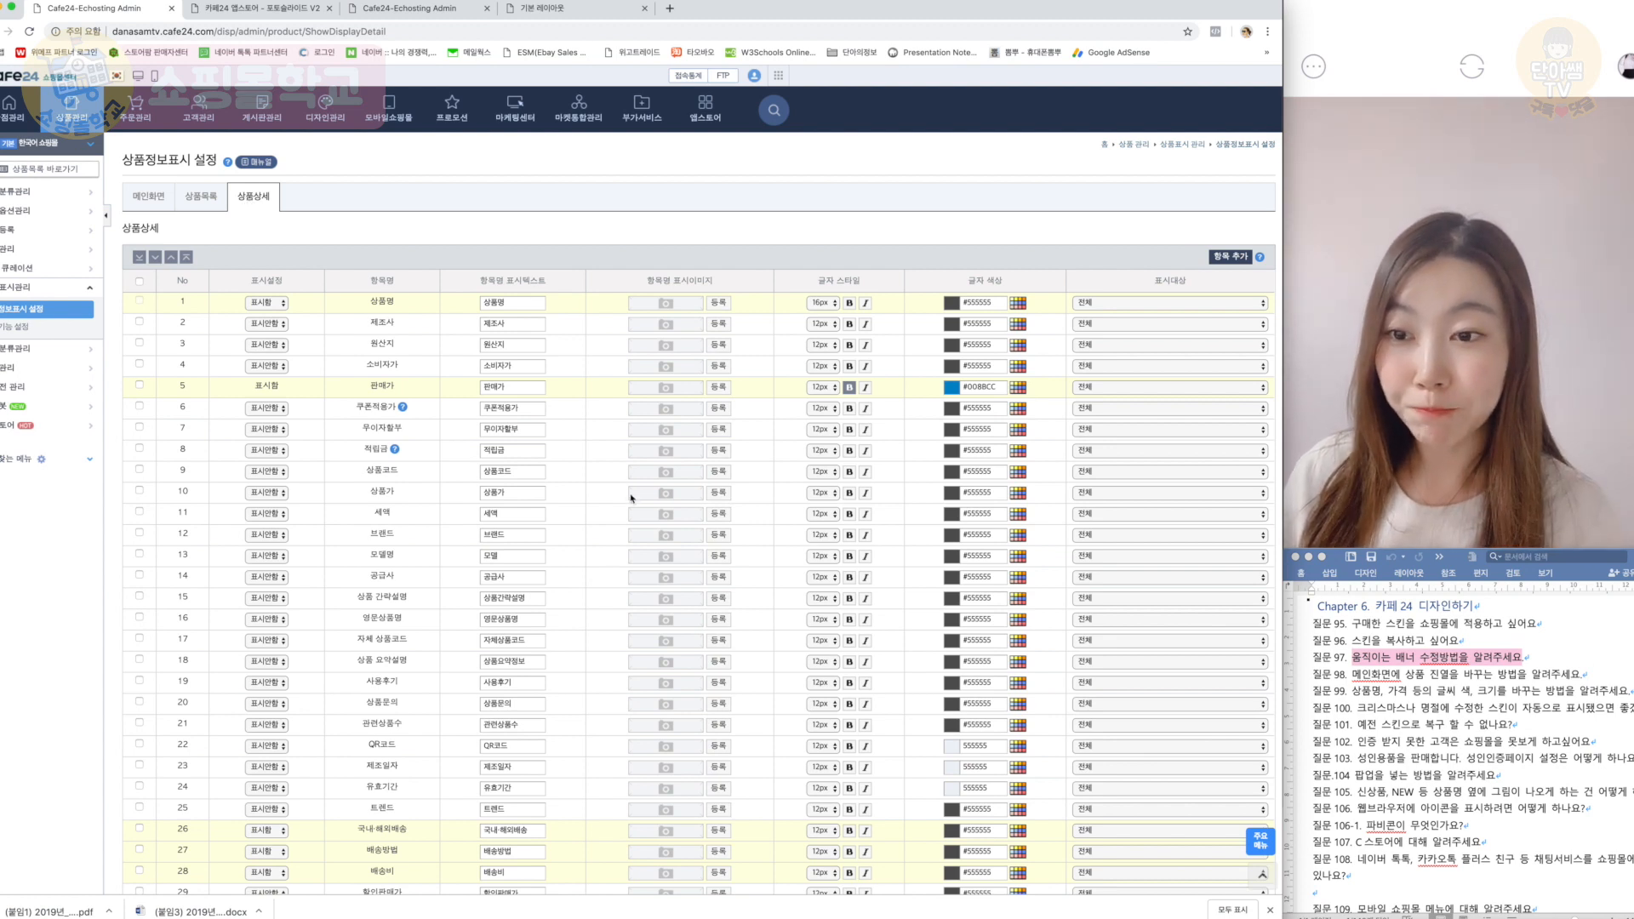
Step: Switch to the Word question list and look over the Chapter 6 questions that follow question 98
click(1342, 672)
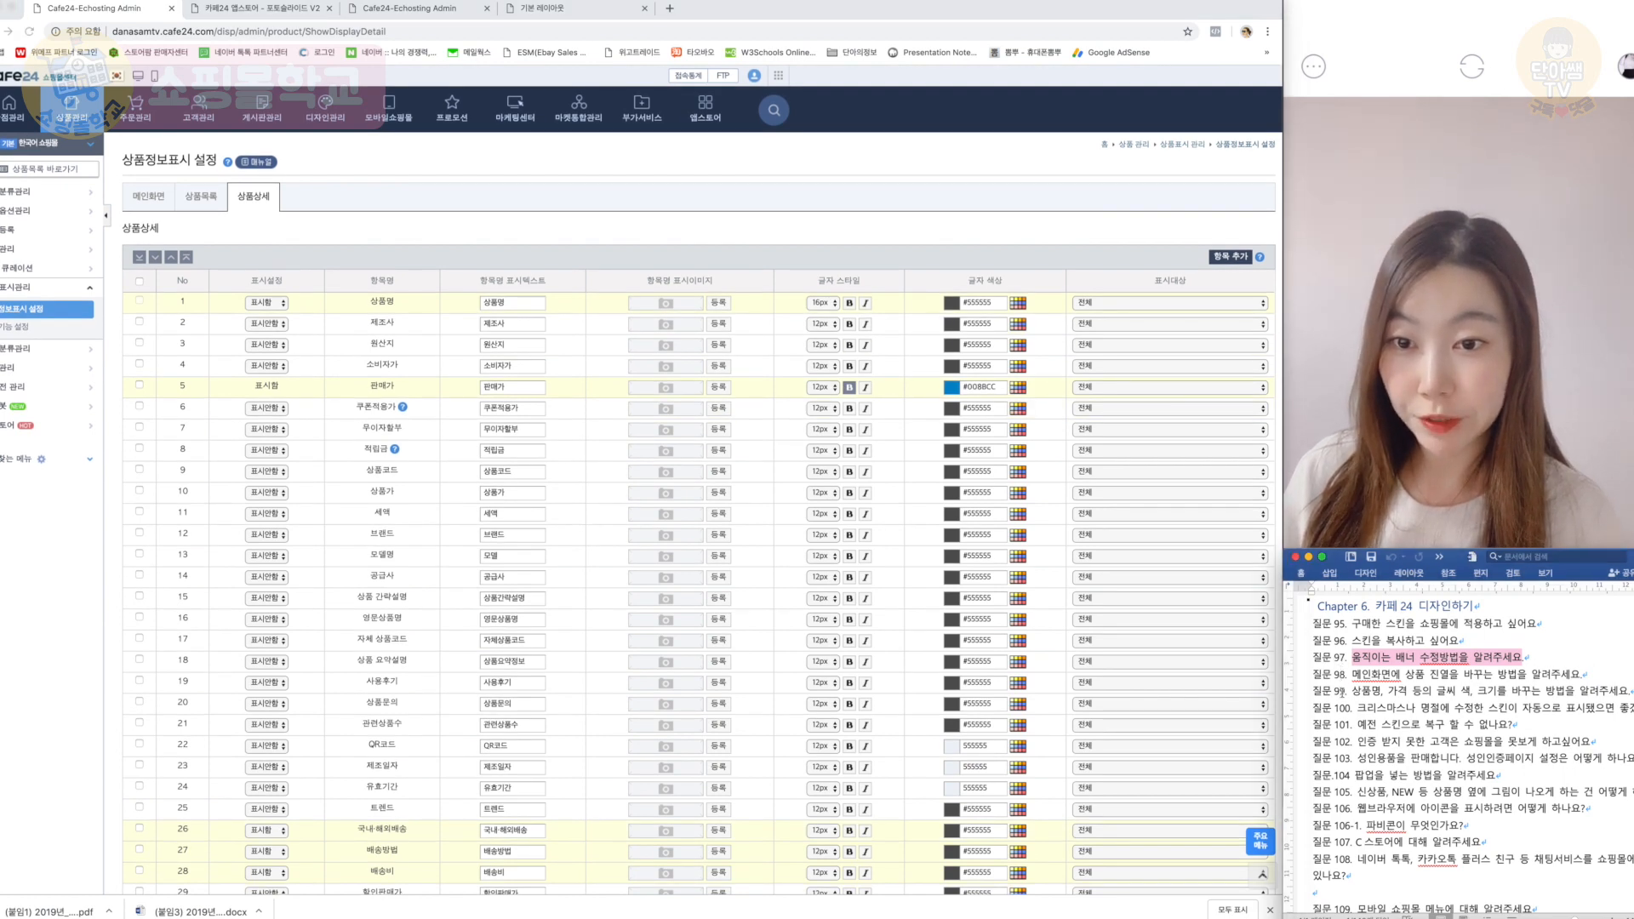
scroll(1342, 693, down, 1)
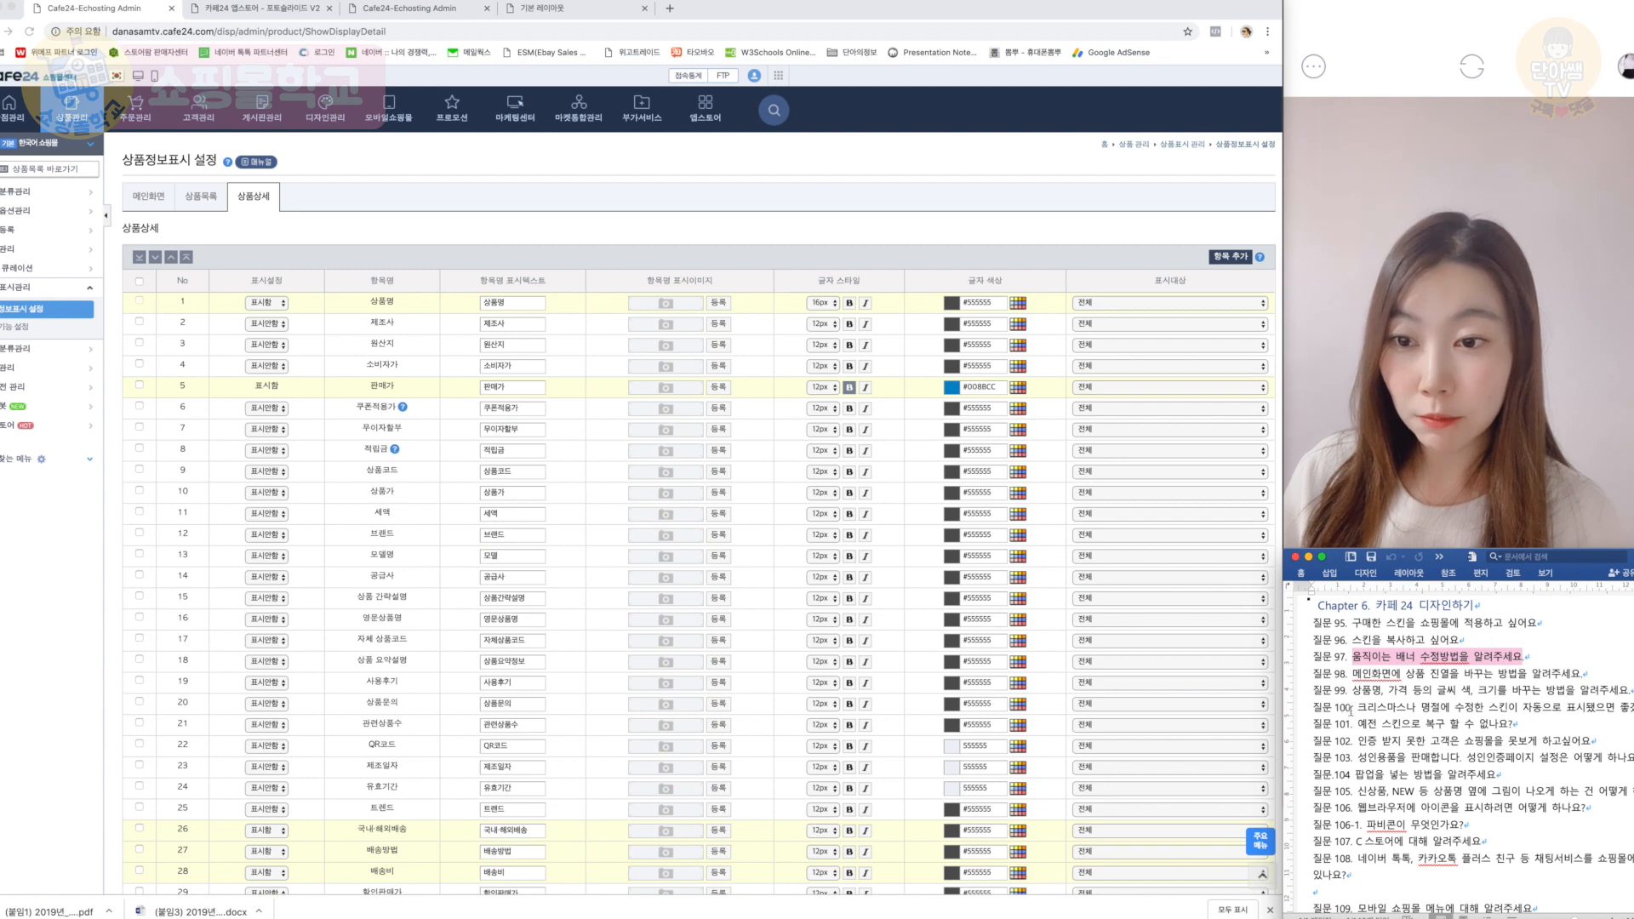